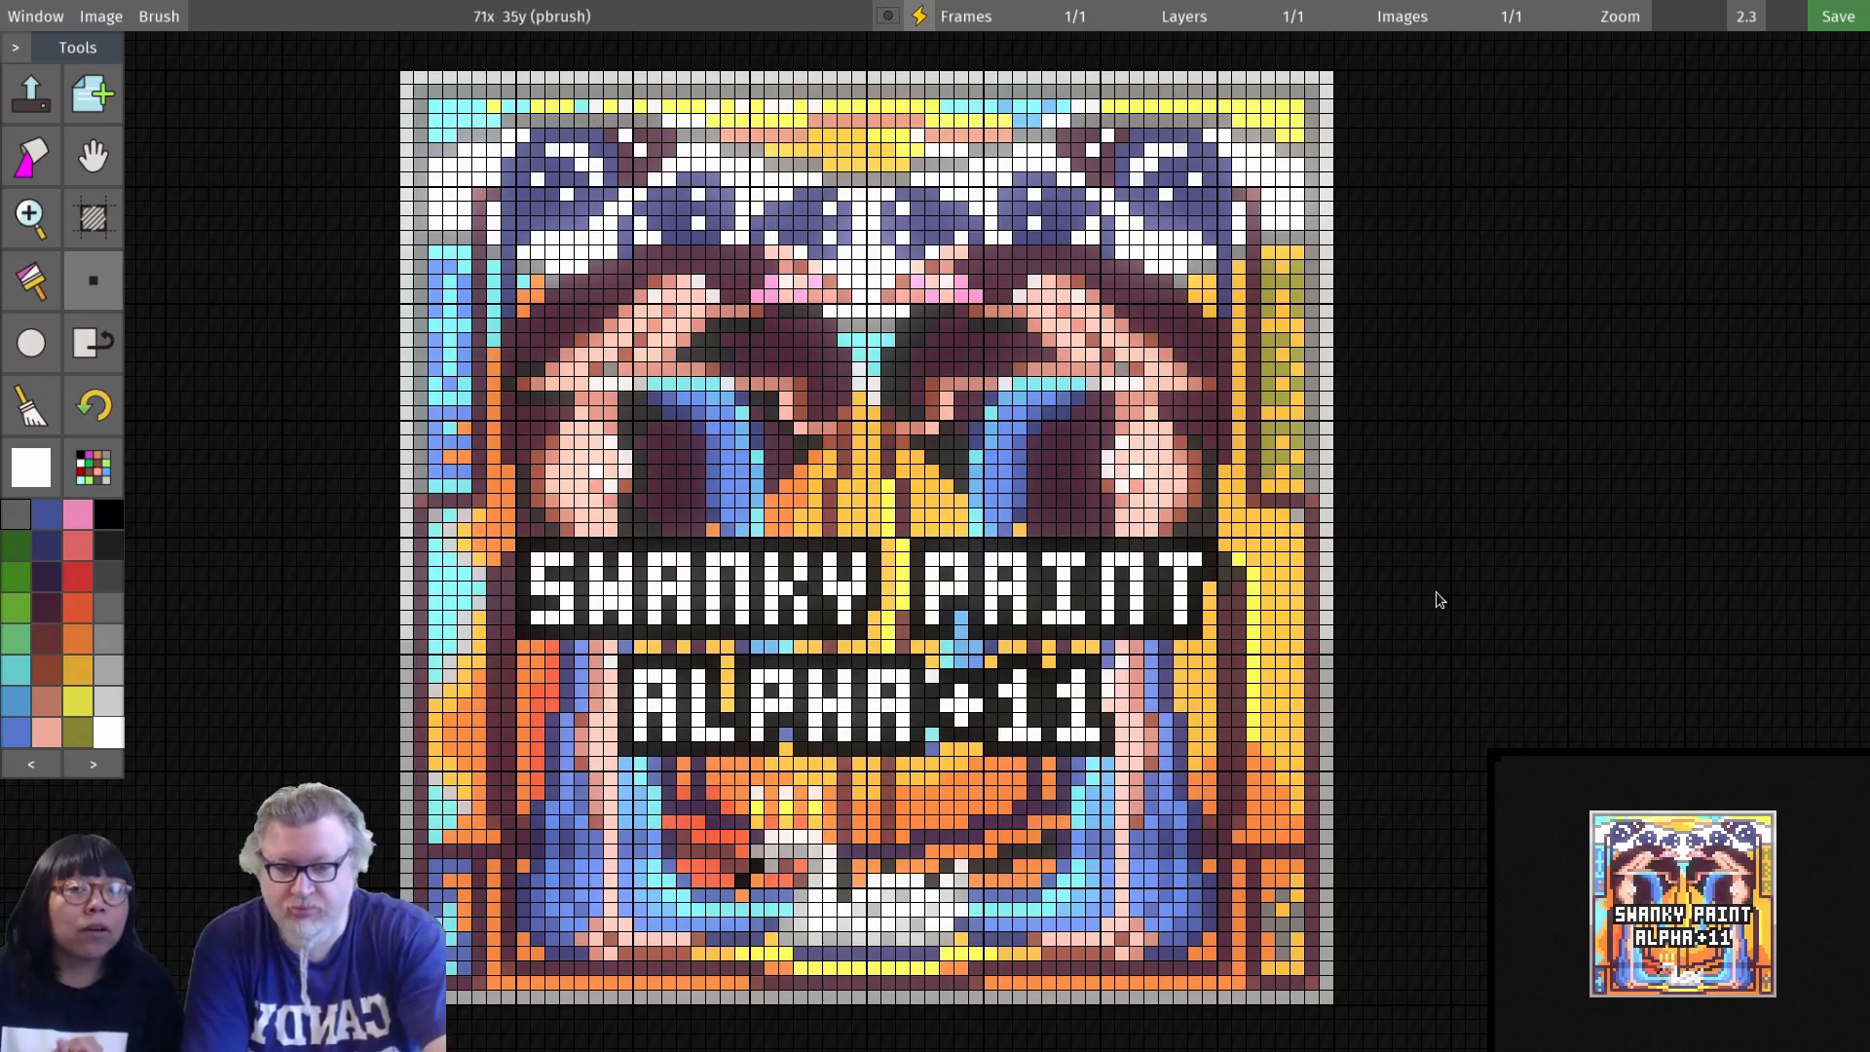
Step: Try broad white brush strokes across the artwork and undo them
{"action": "mouse_move", "coordinate": [1639, 864]}
{"action": "left_mouse_down"}
{"action": "mouse_move", "coordinate": [1626, 845]}
{"action": "mouse_move", "coordinate": [1634, 867]}
{"action": "left_mouse_up"}
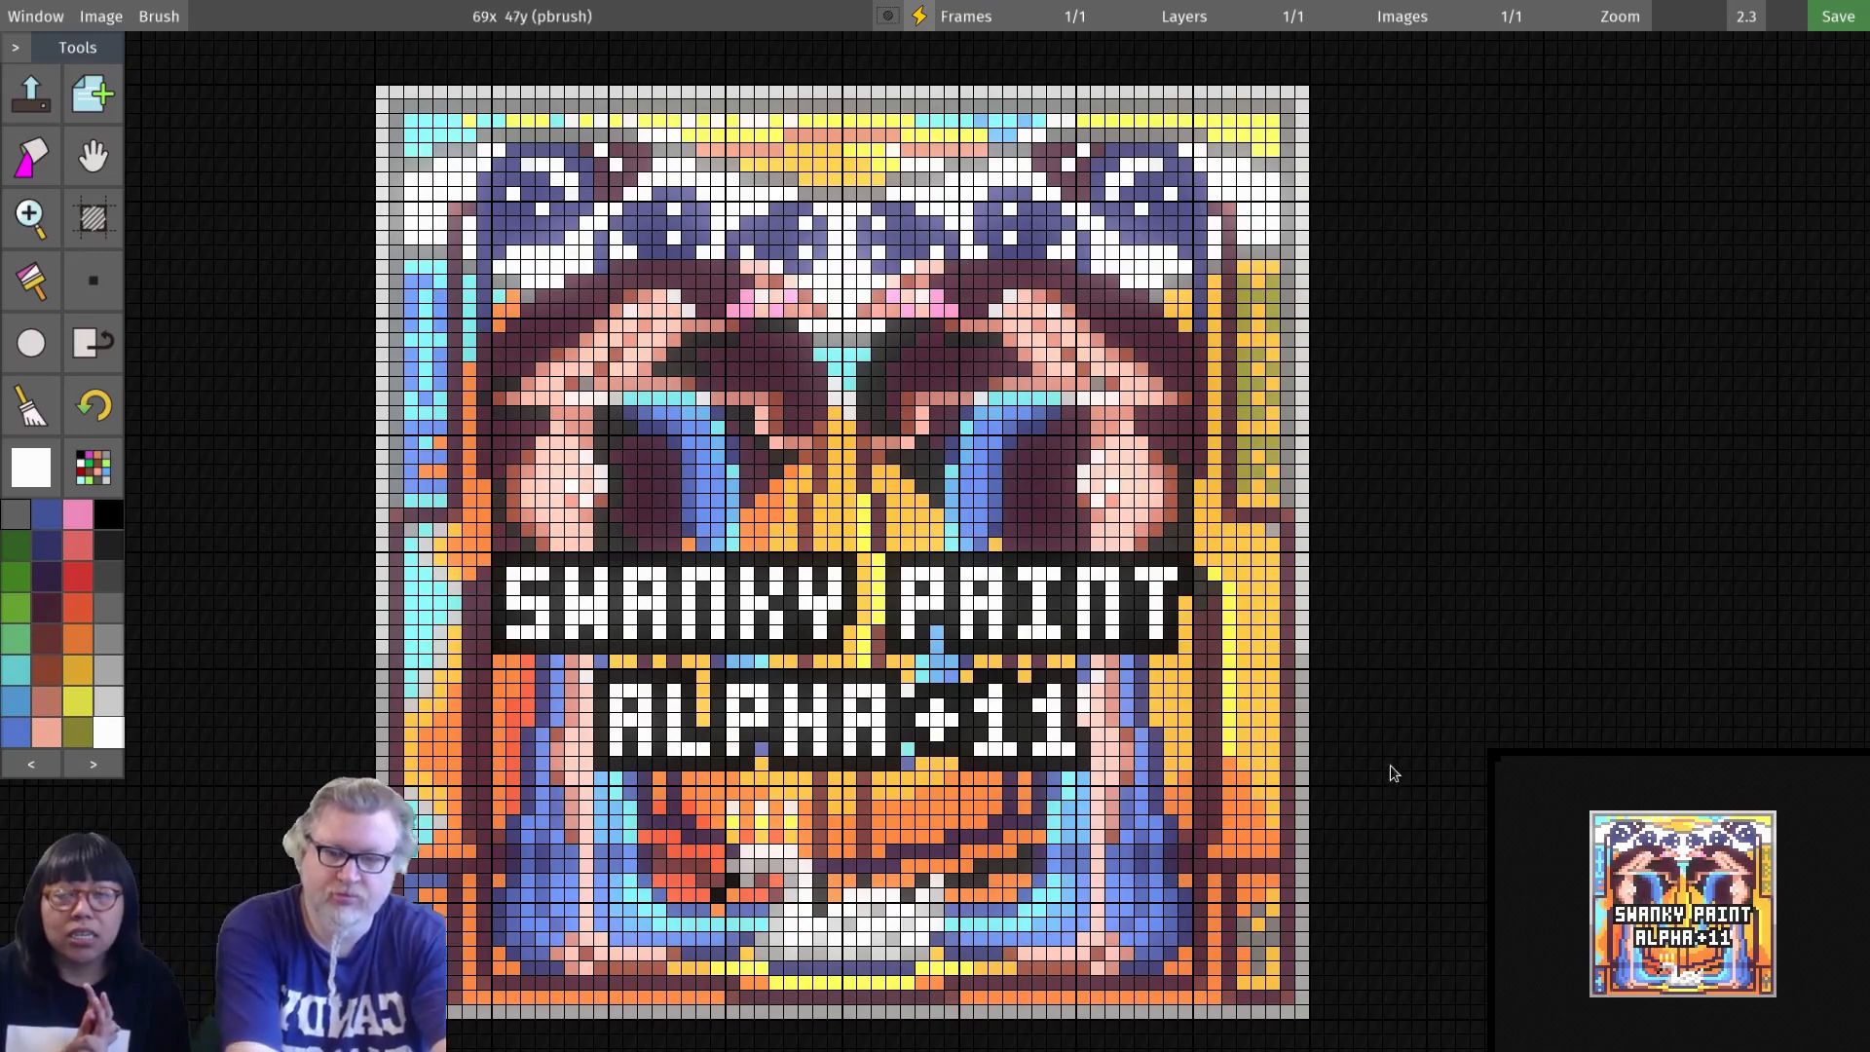
{"action": "mouse_move", "coordinate": [823, 323]}
{"action": "left_mouse_down"}
{"action": "mouse_move", "coordinate": [1130, 448]}
{"action": "mouse_move", "coordinate": [516, 633]}
{"action": "mouse_move", "coordinate": [623, 741]}
{"action": "mouse_move", "coordinate": [675, 761]}
{"action": "left_mouse_up"}
{"action": "key", "text": "ctrl+z"}
{"action": "key", "text": "ctrl+z"}
{"action": "key", "text": "ctrl+z"}
{"action": "key", "text": "ctrl+z"}
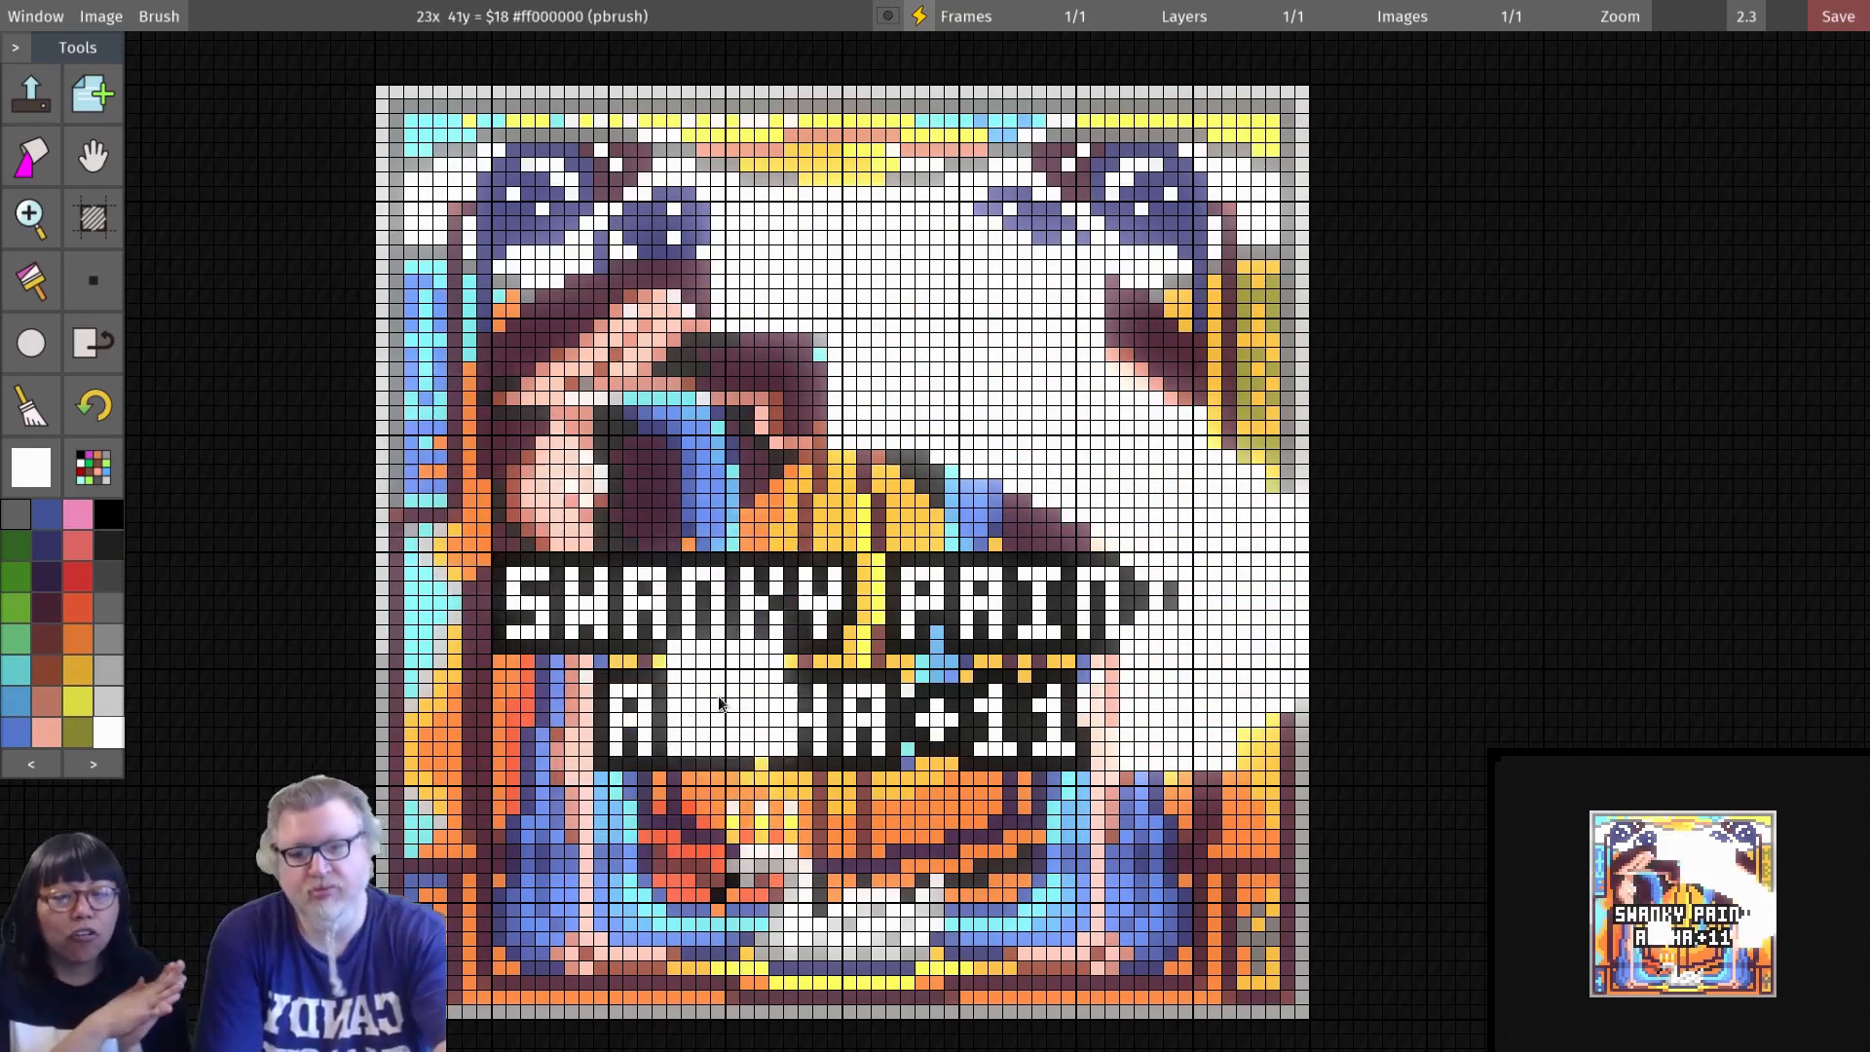
{"action": "mouse_move", "coordinate": [717, 548]}
{"action": "left_mouse_down"}
{"action": "mouse_move", "coordinate": [997, 481]}
{"action": "mouse_move", "coordinate": [953, 373]}
{"action": "mouse_move", "coordinate": [1014, 363]}
{"action": "left_mouse_up"}
{"action": "key", "text": "ctrl+z"}
{"action": "mouse_move", "coordinate": [843, 390]}
{"action": "left_mouse_down"}
{"action": "mouse_move", "coordinate": [503, 438]}
{"action": "mouse_move", "coordinate": [1182, 881]}
{"action": "mouse_move", "coordinate": [864, 472]}
{"action": "mouse_move", "coordinate": [818, 458]}
{"action": "left_mouse_up"}
{"action": "key", "text": "ctrl+z"}
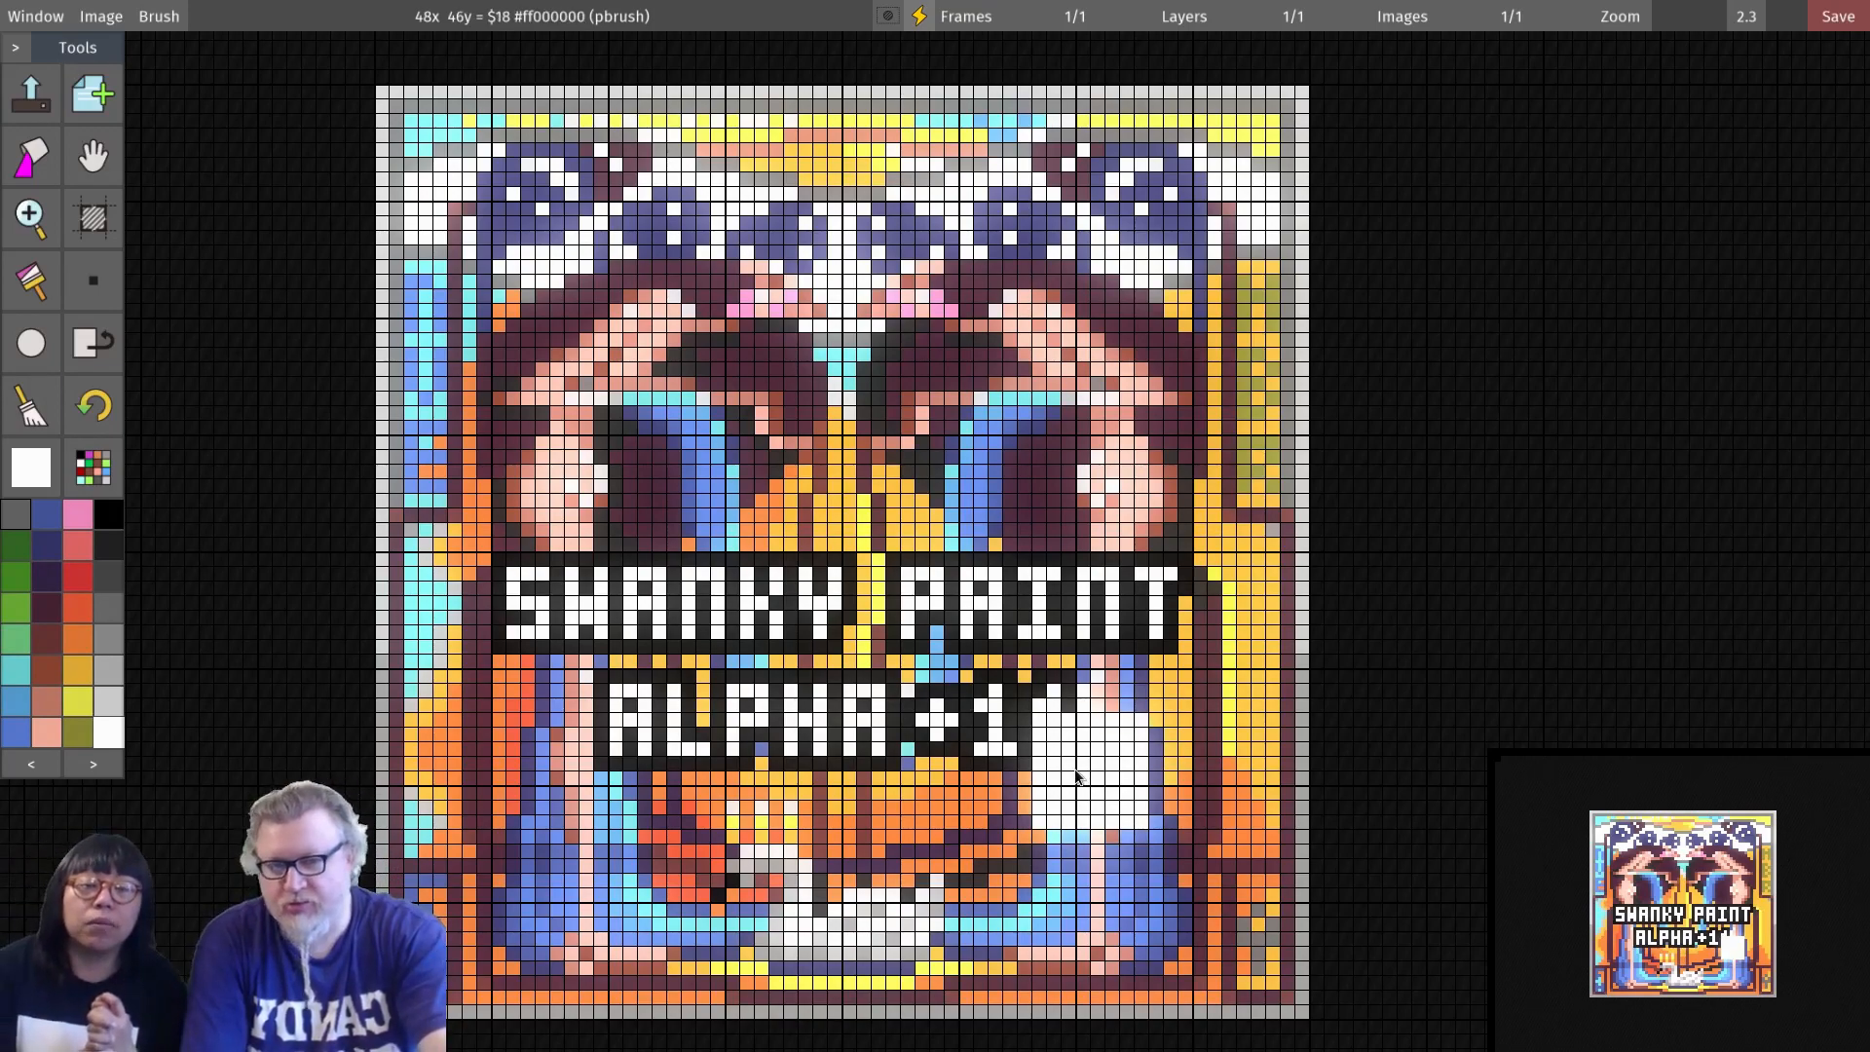
{"action": "left_click", "coordinate": [1074, 769]}
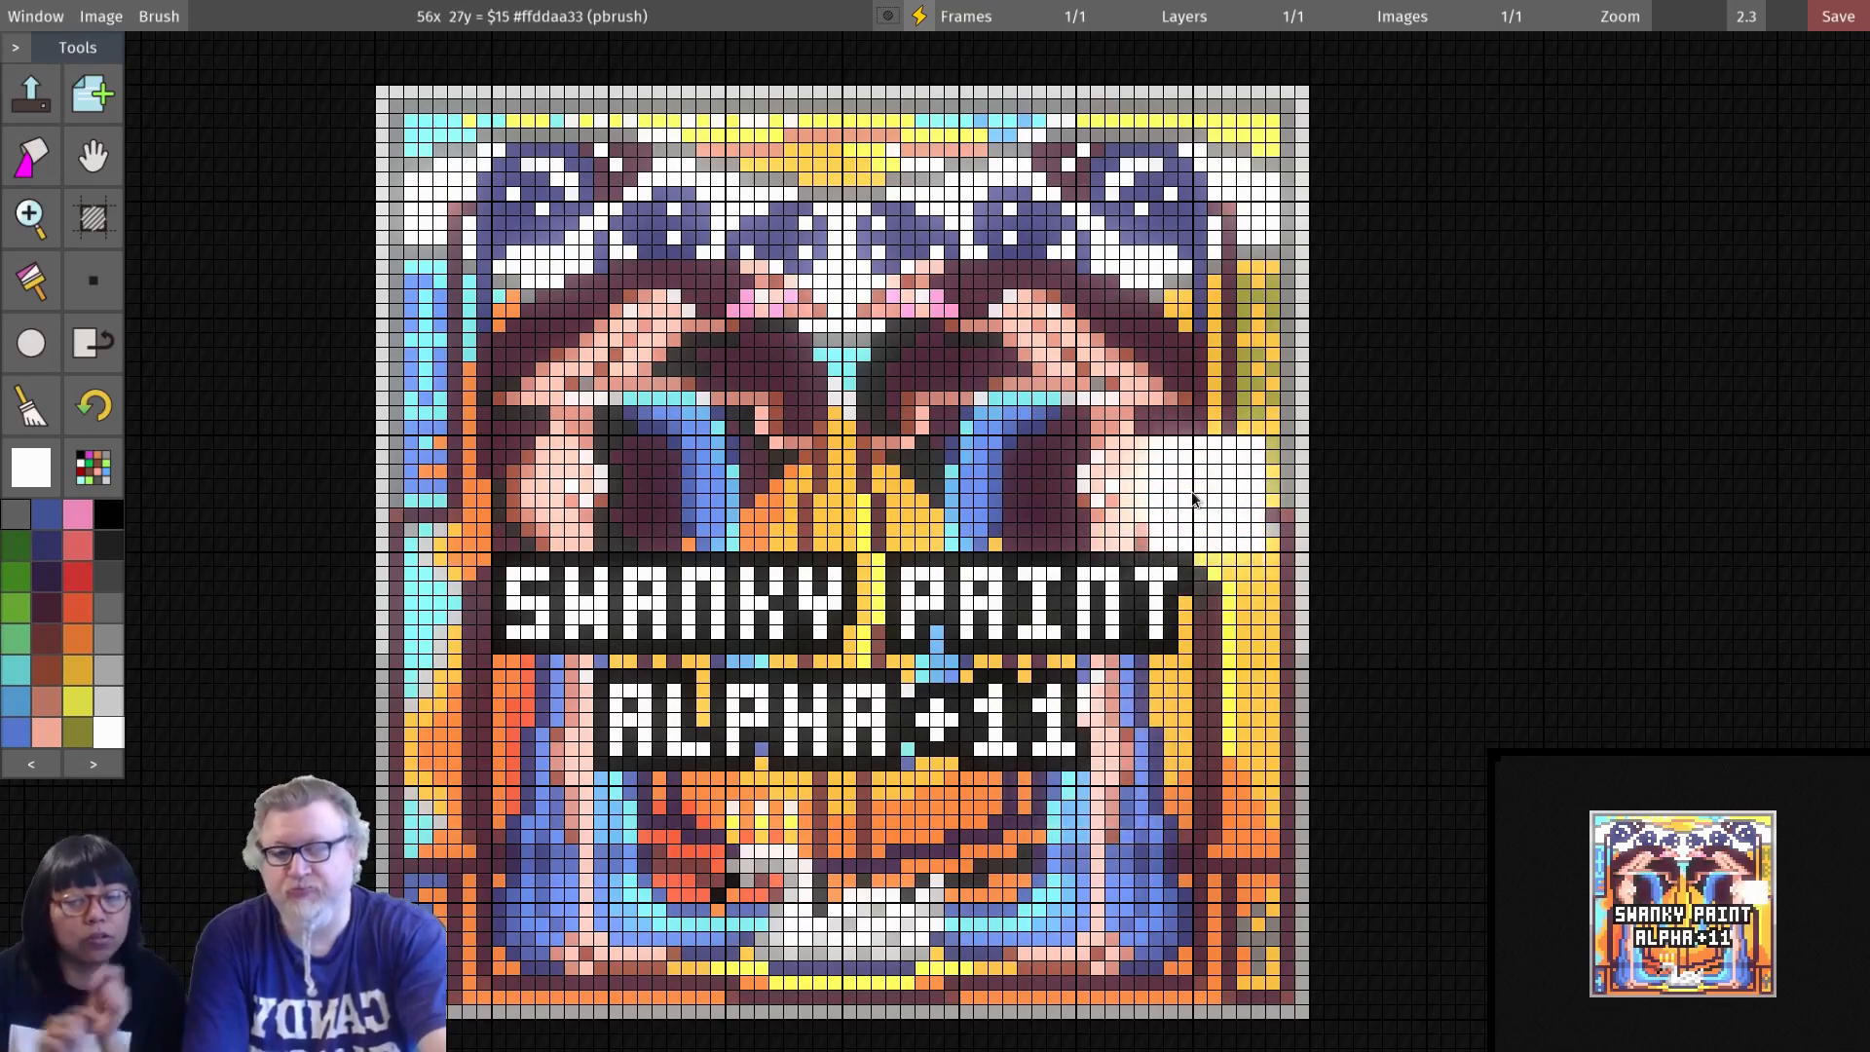
Step: Return the brush to a single pixel and add a second layer to the image
{"action": "key", "text": "period"}
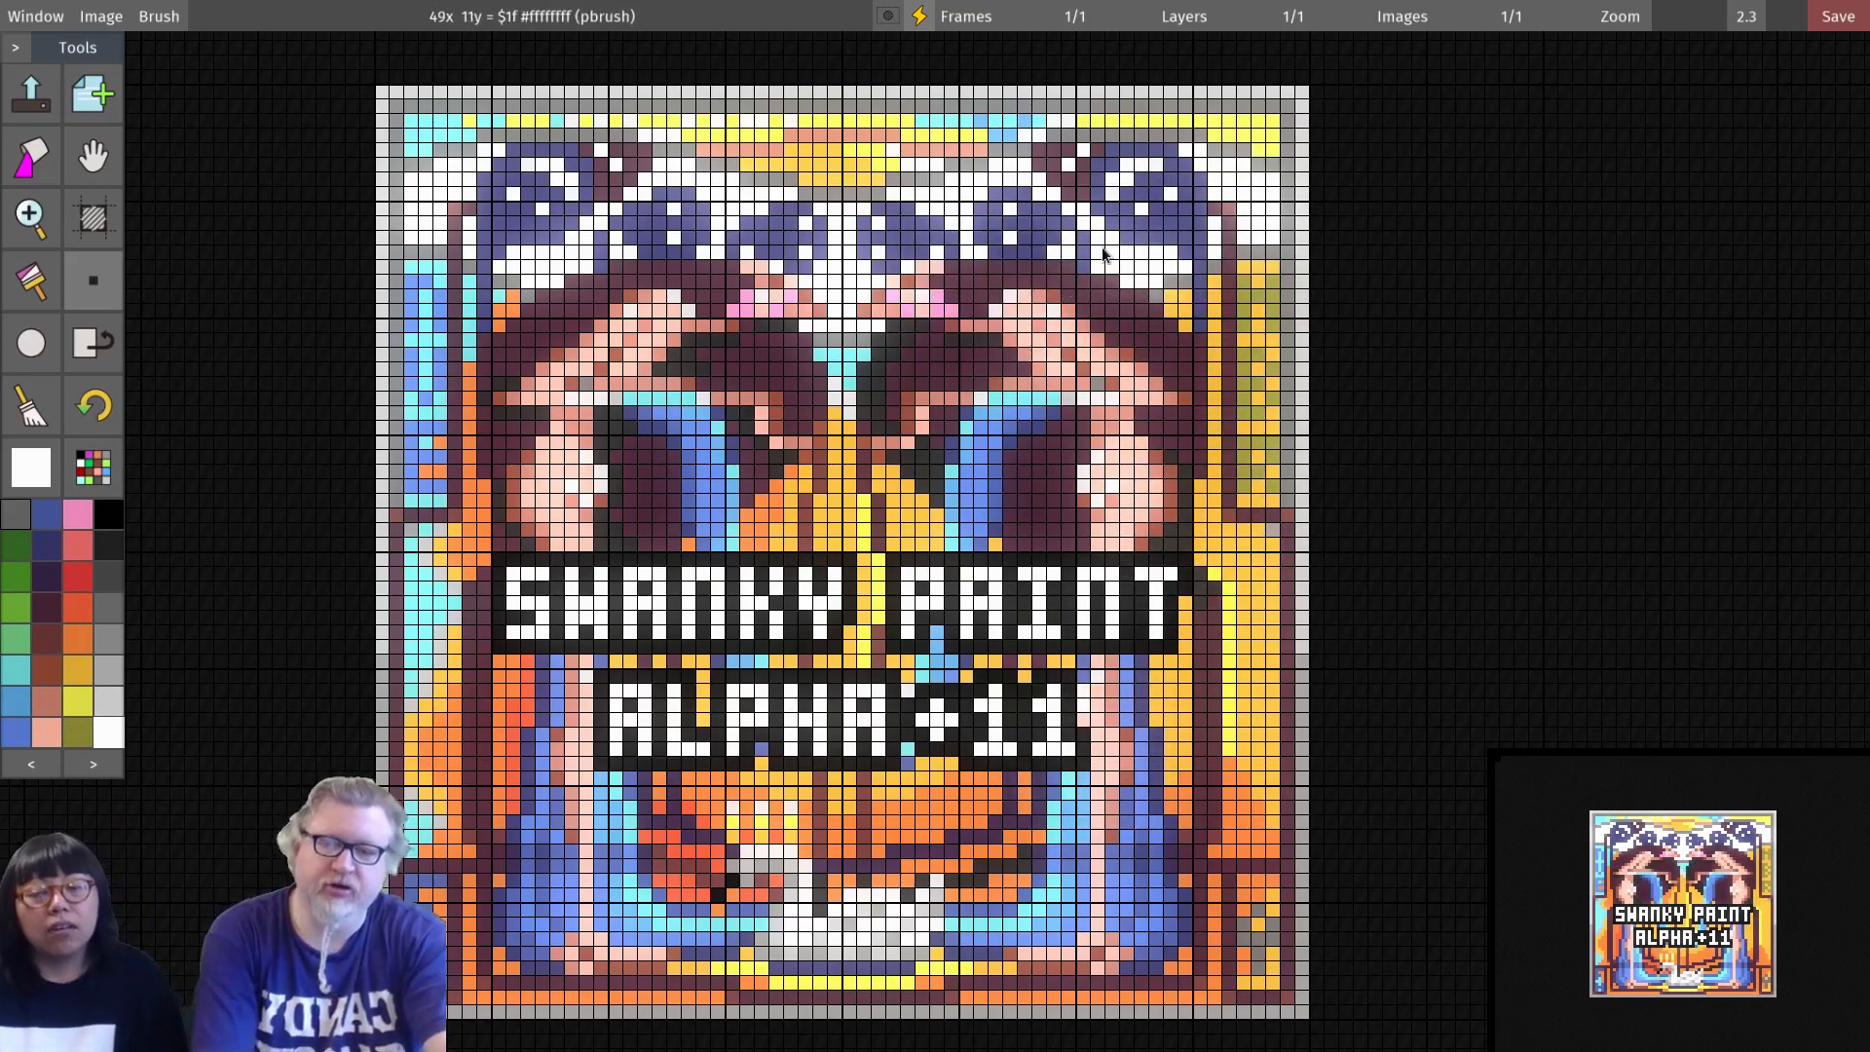
{"action": "left_click", "coordinate": [1187, 19]}
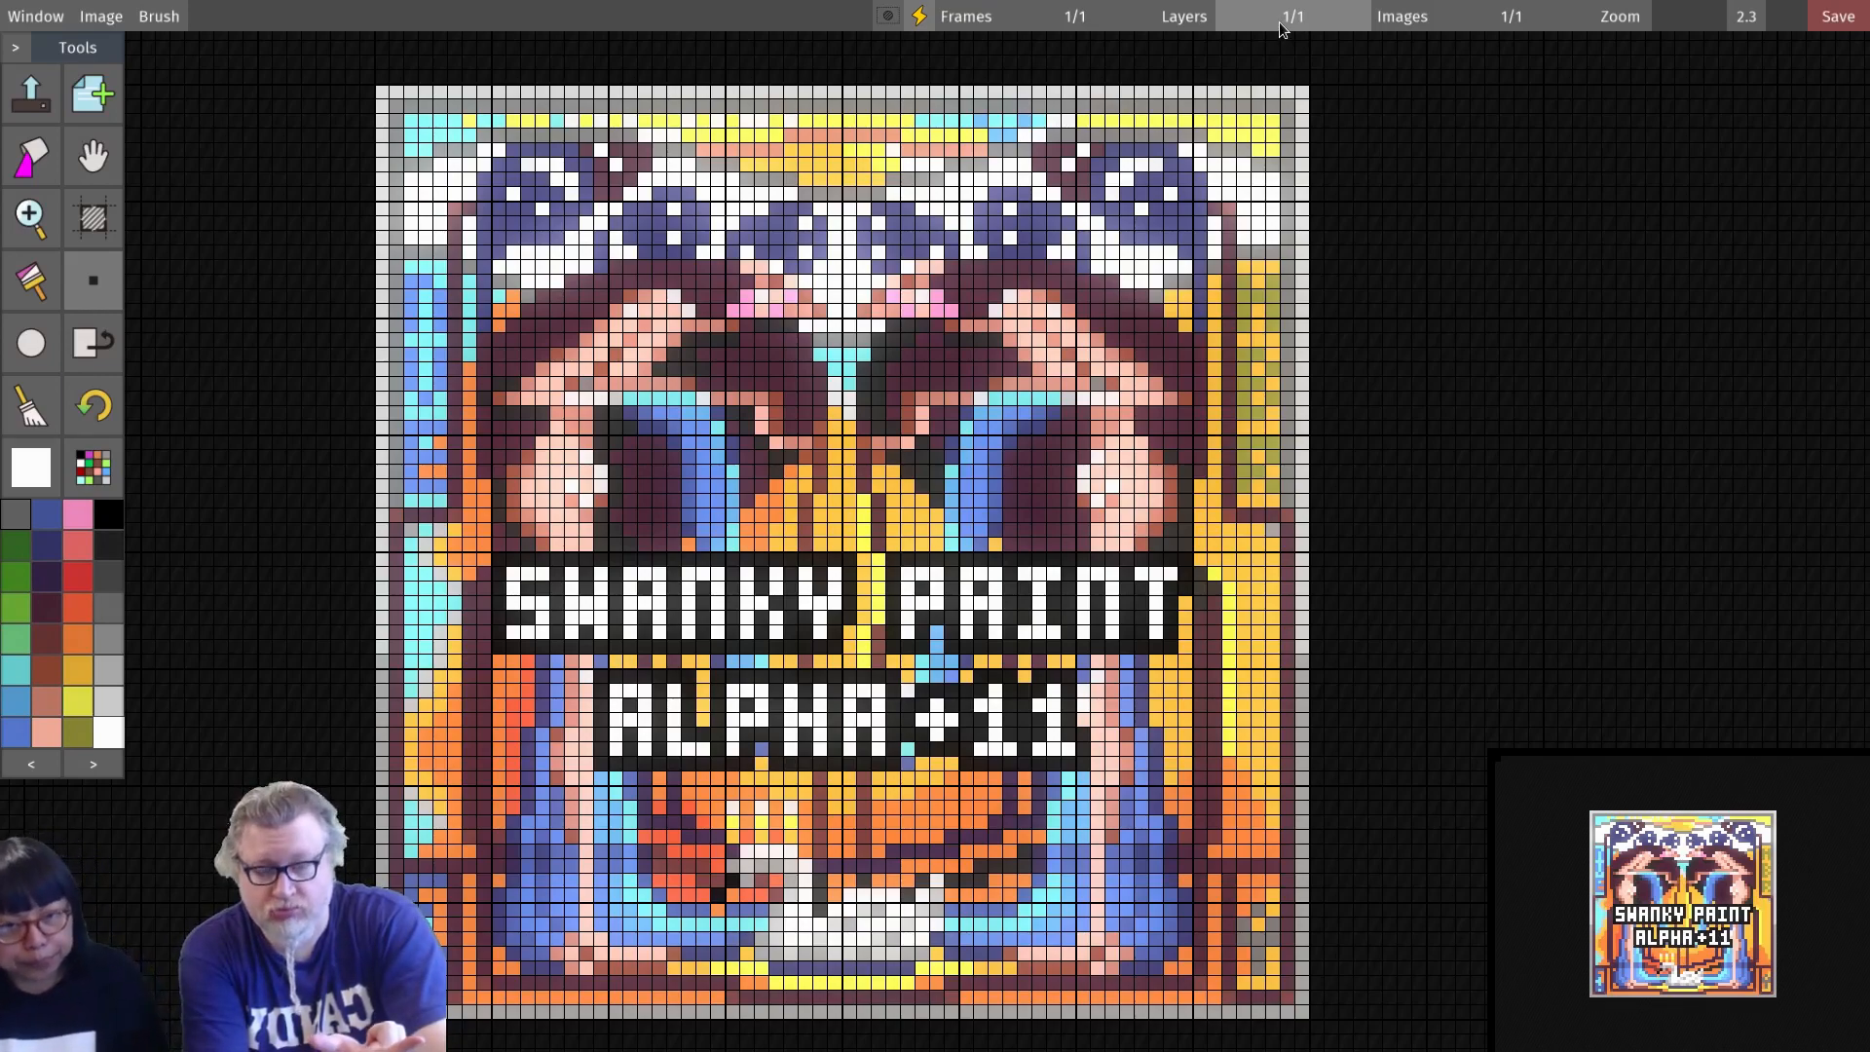
{"action": "left_click", "coordinate": [1205, 41]}
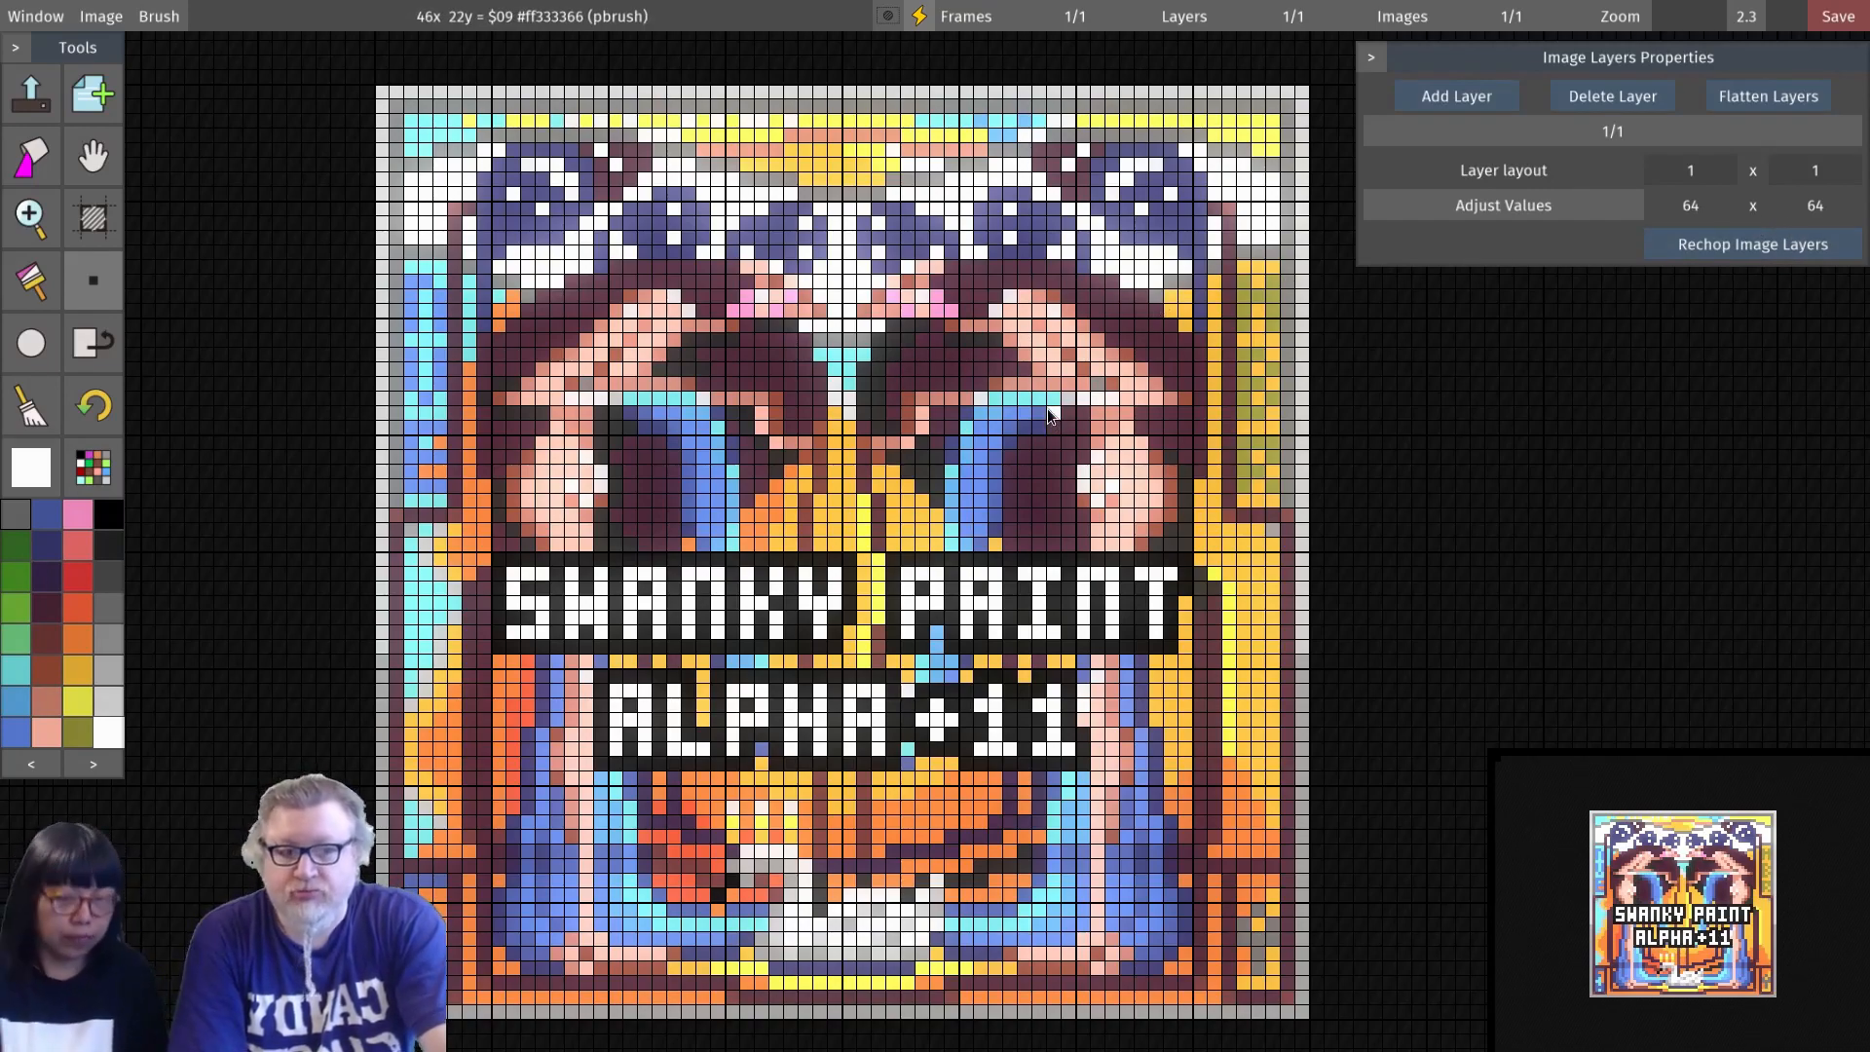
{"action": "left_click", "coordinate": [1456, 95]}
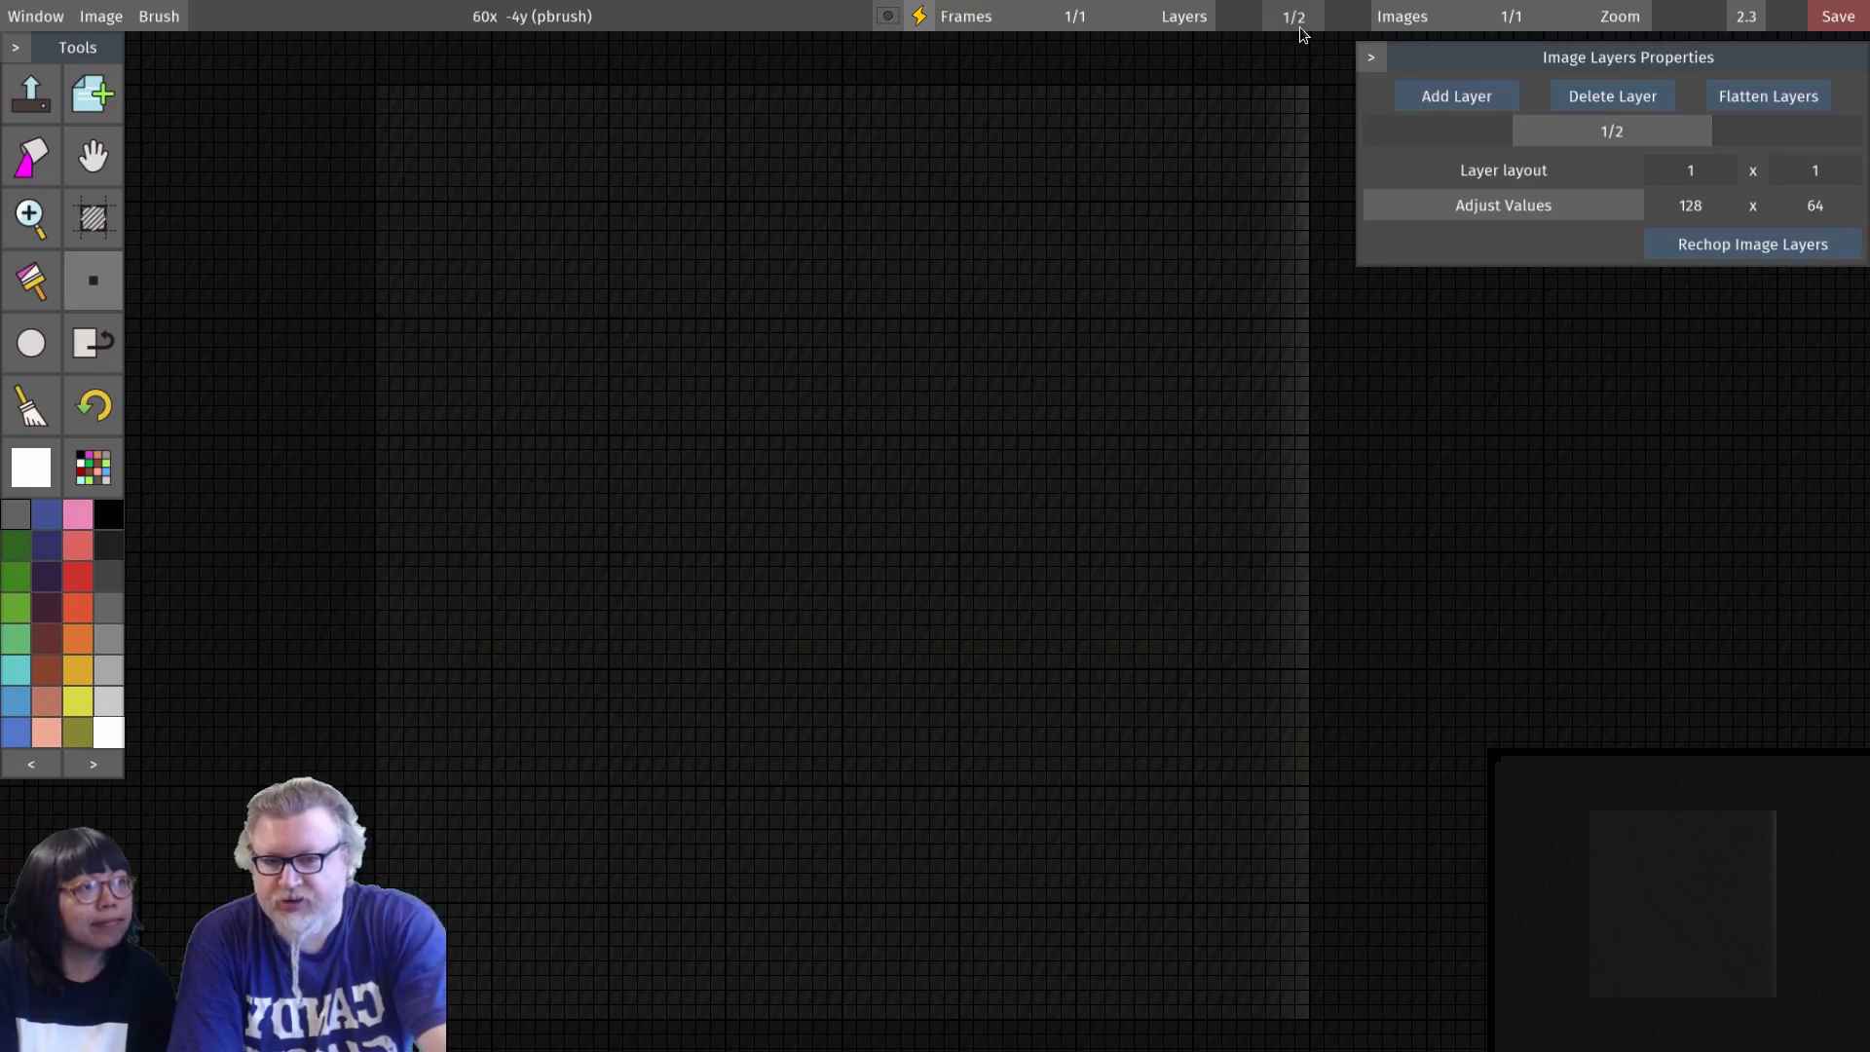
Step: Show both layers side by side and scribble thin white marks on the empty layer and on the artwork
{"action": "left_click_drag", "start_coordinate": [1300, 26], "coordinate": [1254, 29]}
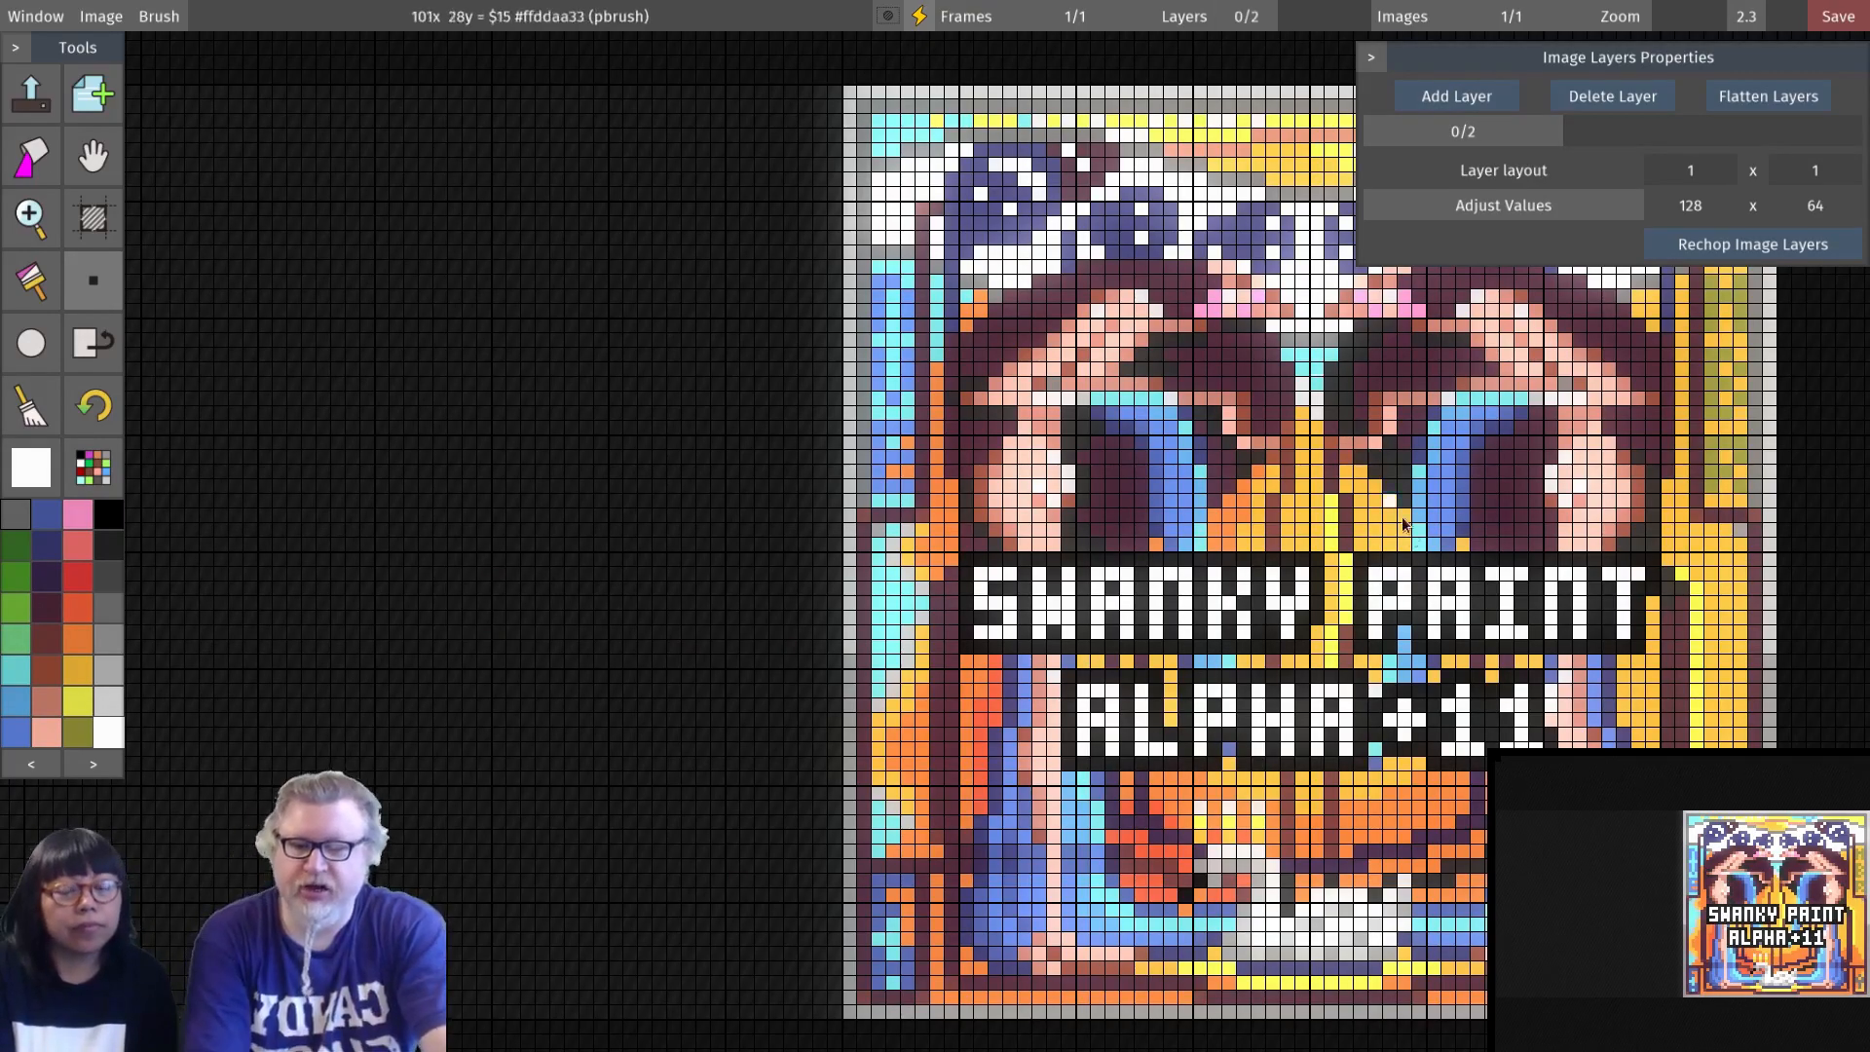
{"action": "scroll", "coordinate": [1383, 512], "scroll_direction": "down", "scroll_amount": 3}
{"action": "scroll", "coordinate": [1369, 511], "scroll_direction": "up", "scroll_amount": 1}
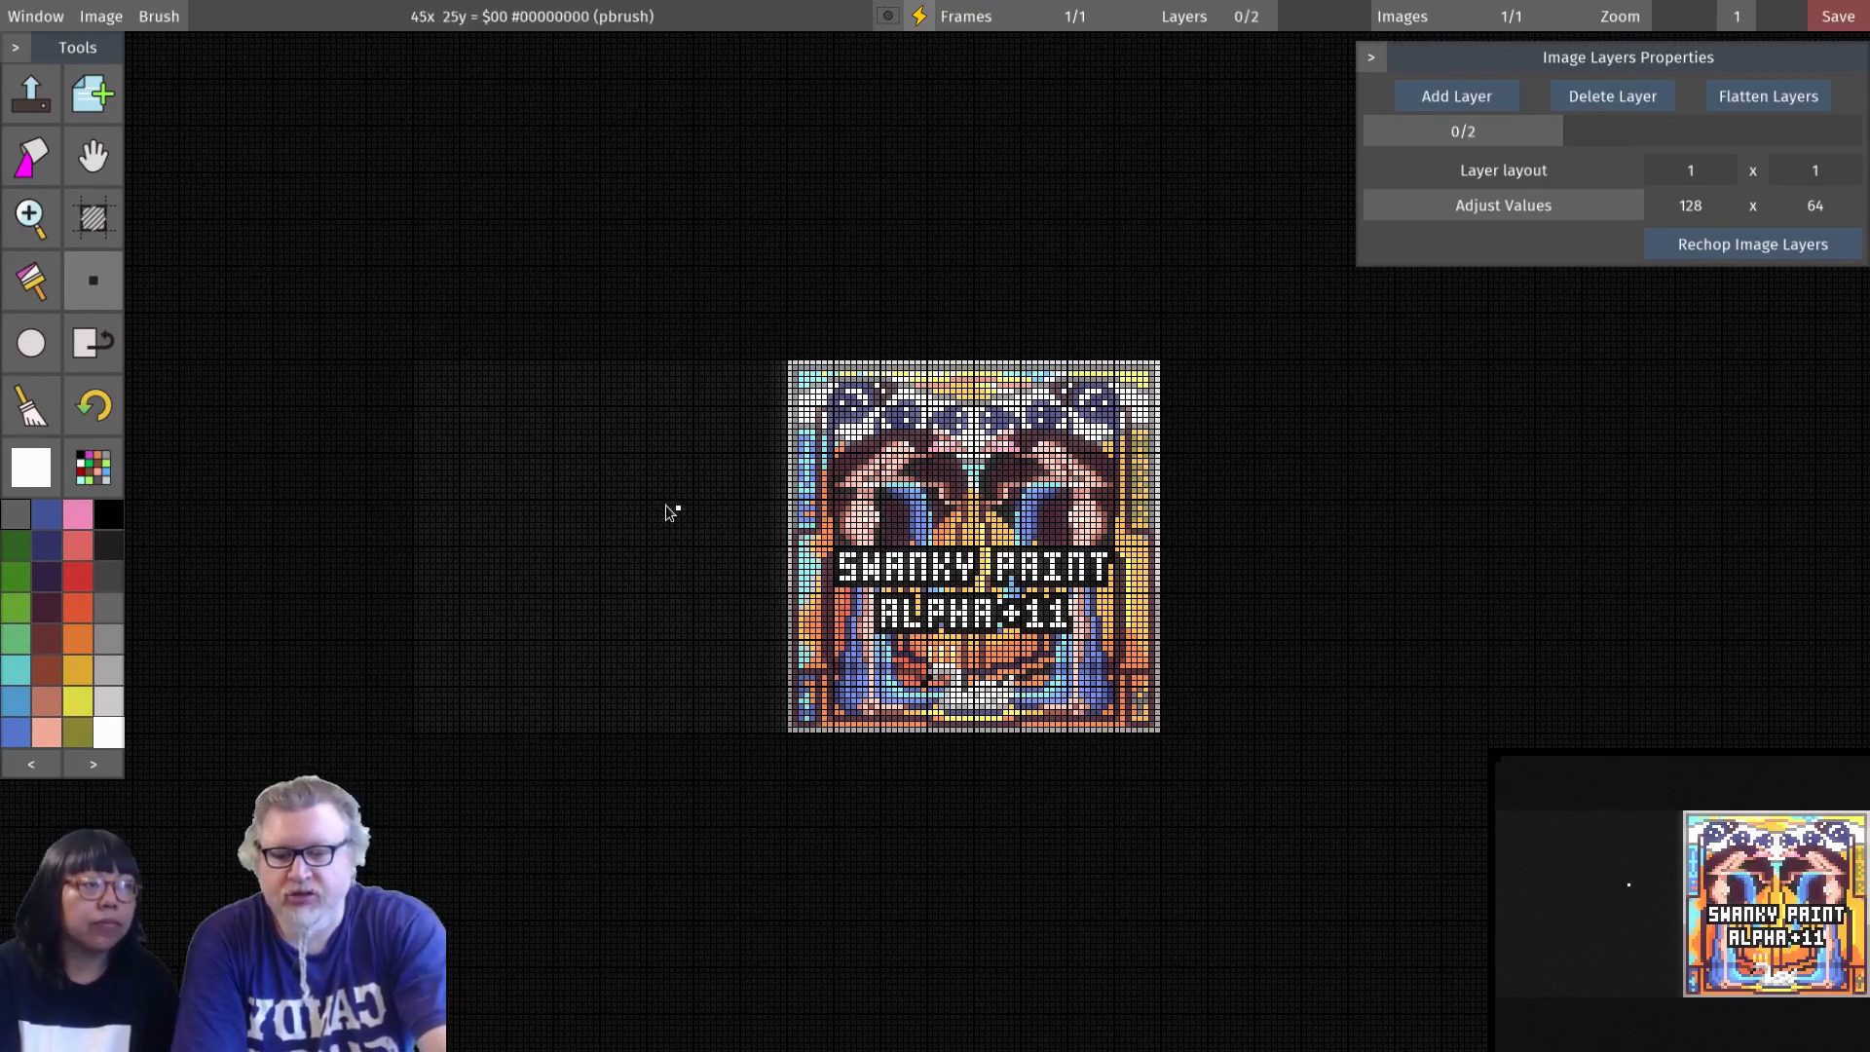
{"action": "mouse_move", "coordinate": [605, 492]}
{"action": "left_mouse_down"}
{"action": "mouse_move", "coordinate": [577, 526]}
{"action": "mouse_move", "coordinate": [608, 511]}
{"action": "left_mouse_up"}
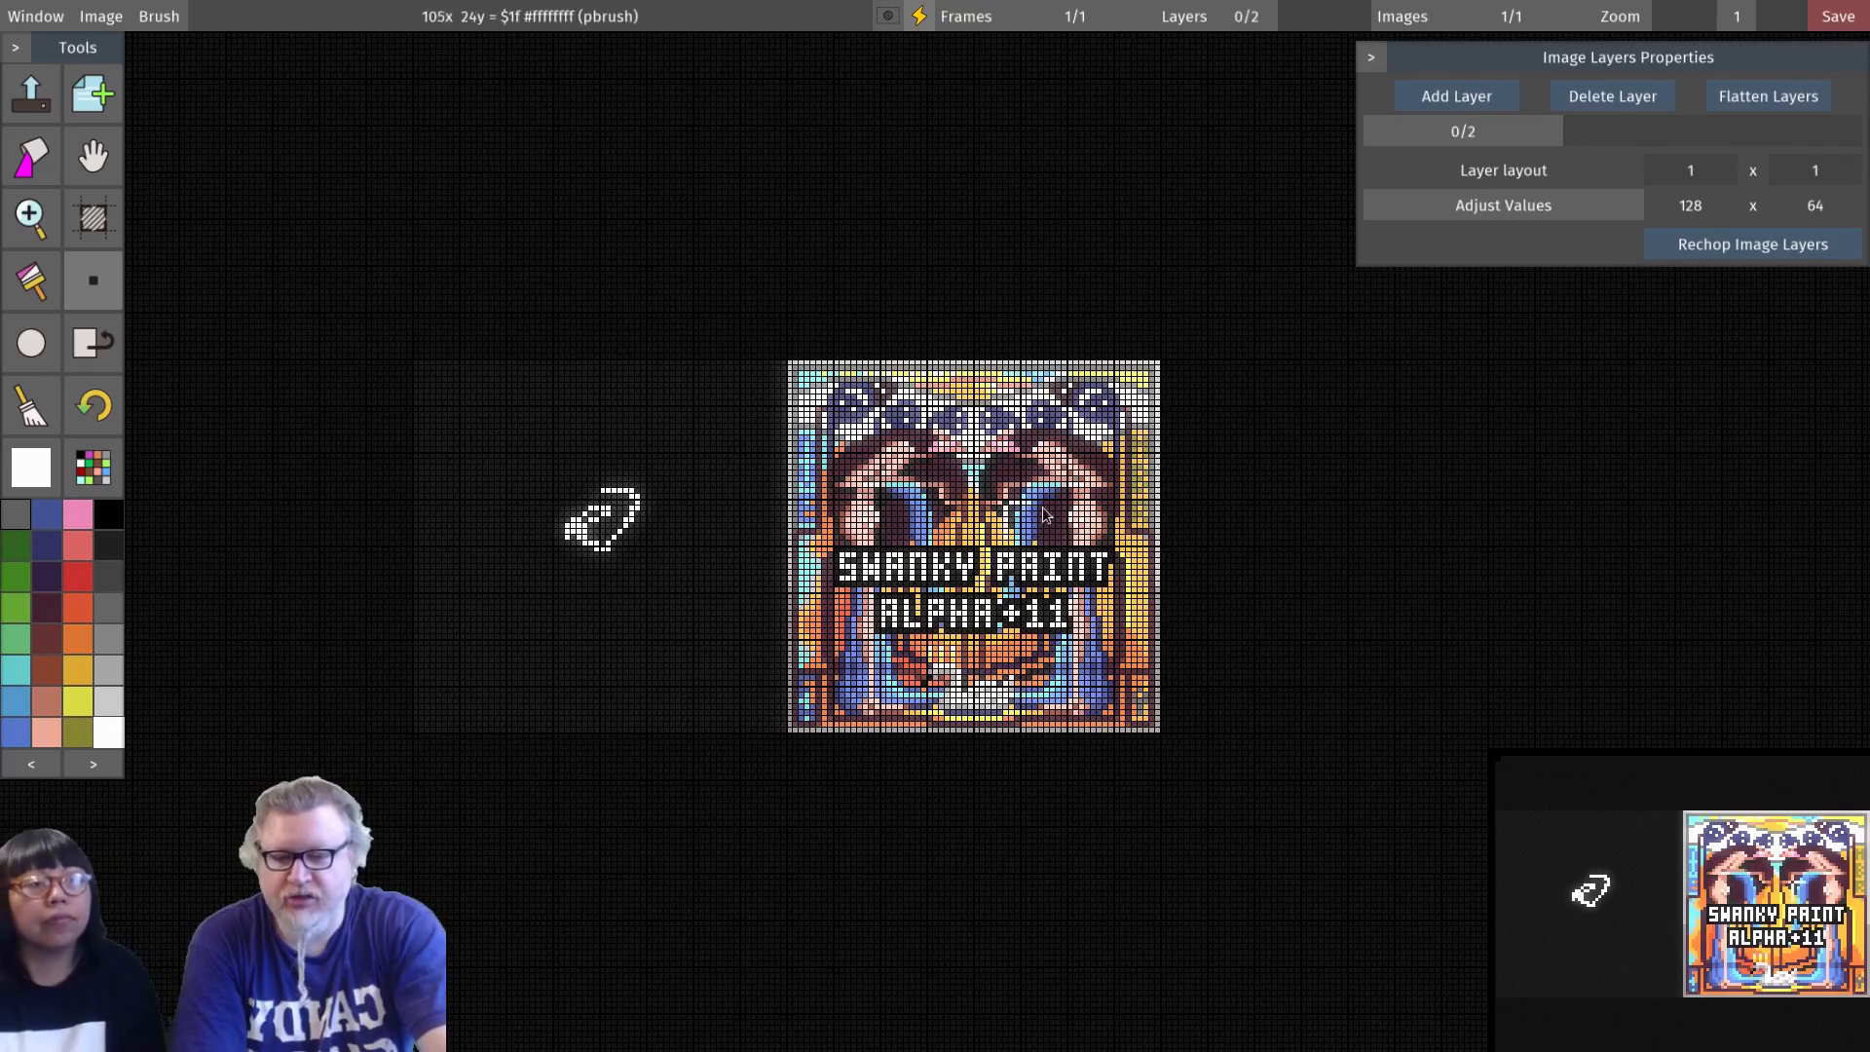
{"action": "left_click_drag", "start_coordinate": [1003, 512], "coordinate": [1024, 624]}
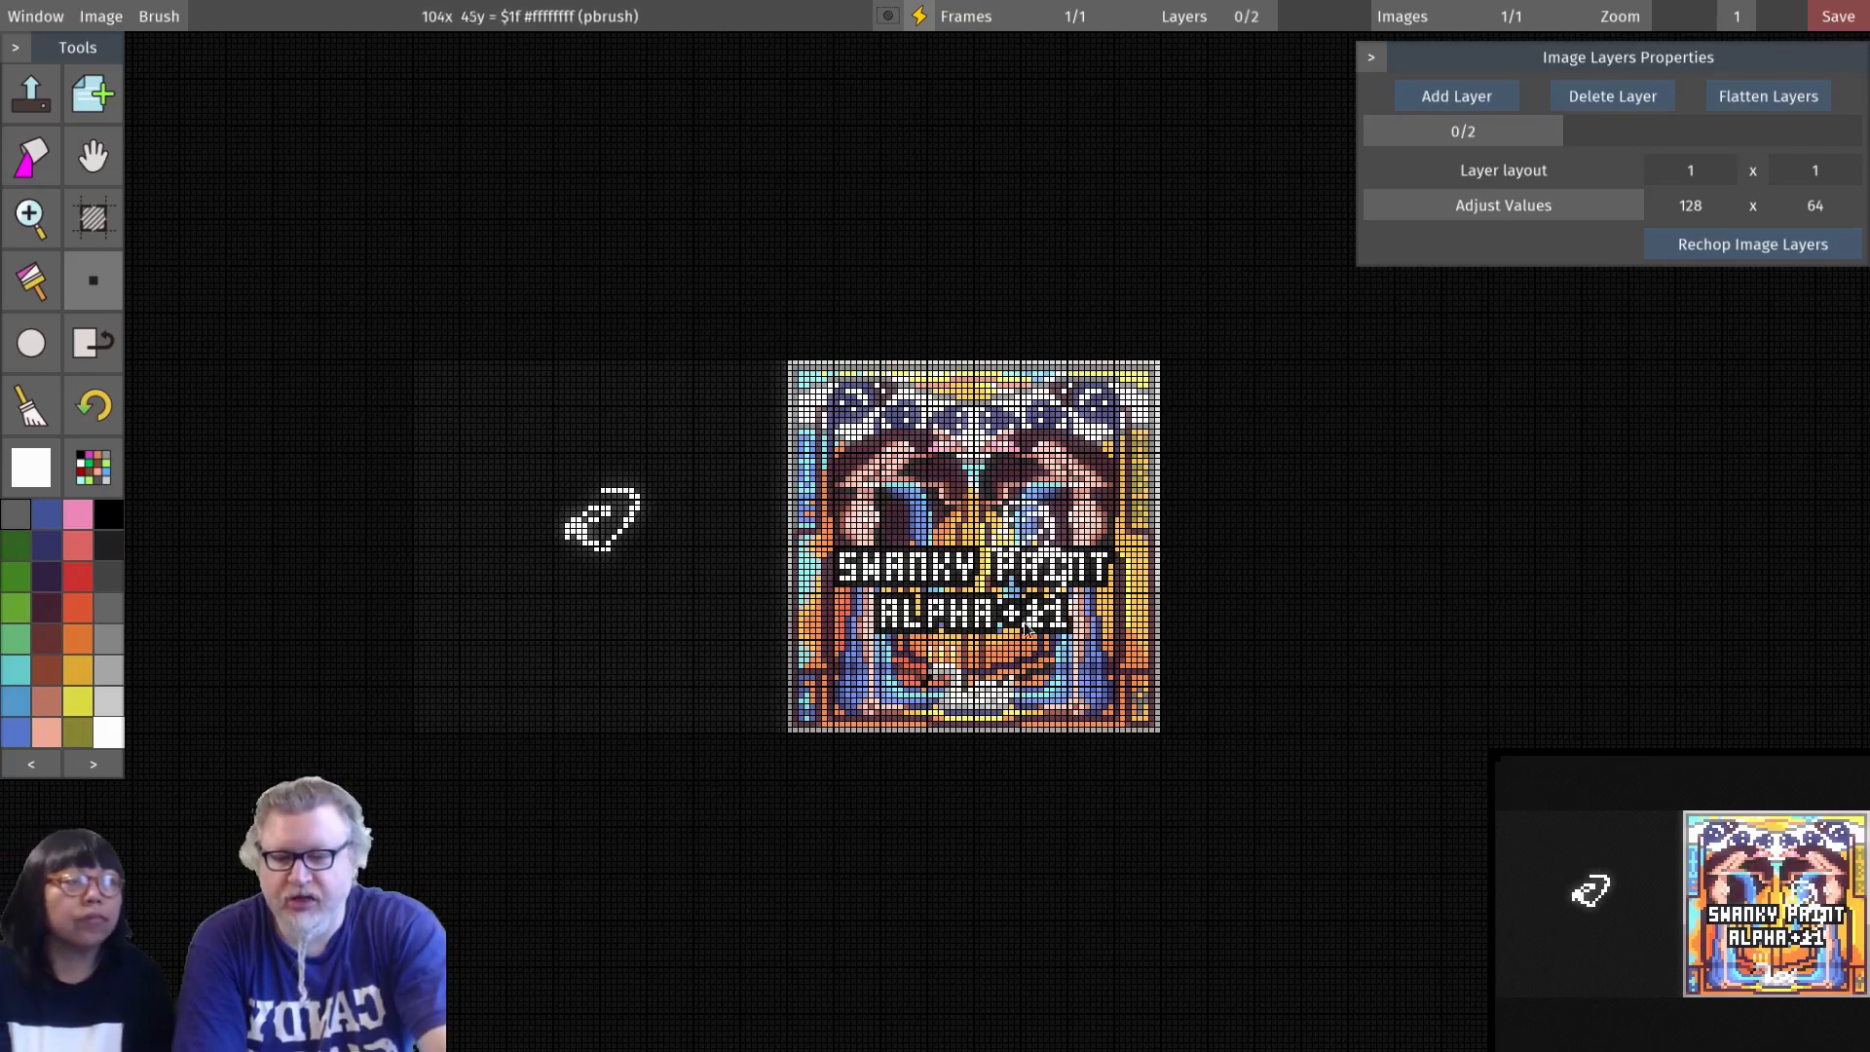
Step: Overlay the layers with layer 1 selected and paint thick white strokes across the middle of the picture
{"action": "left_click", "coordinate": [1288, 27]}
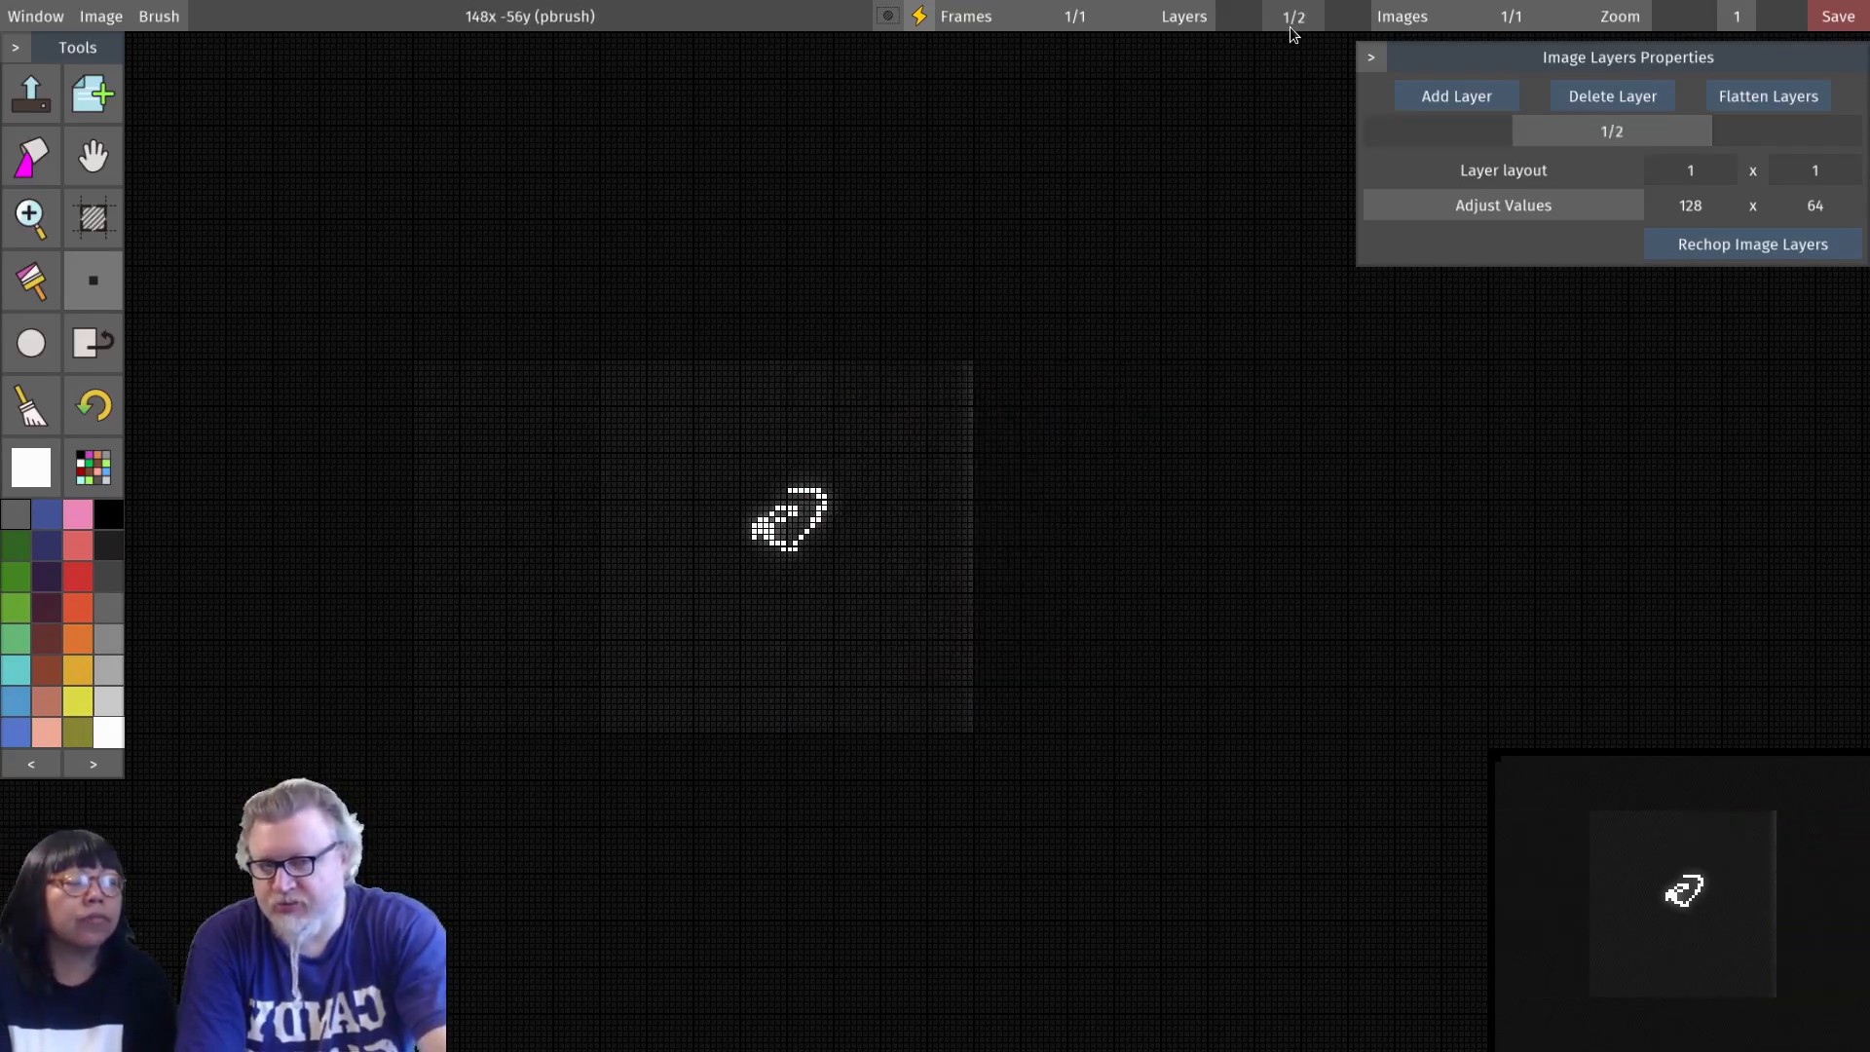
{"action": "left_click", "coordinate": [1361, 35]}
{"action": "left_click", "coordinate": [1288, 37]}
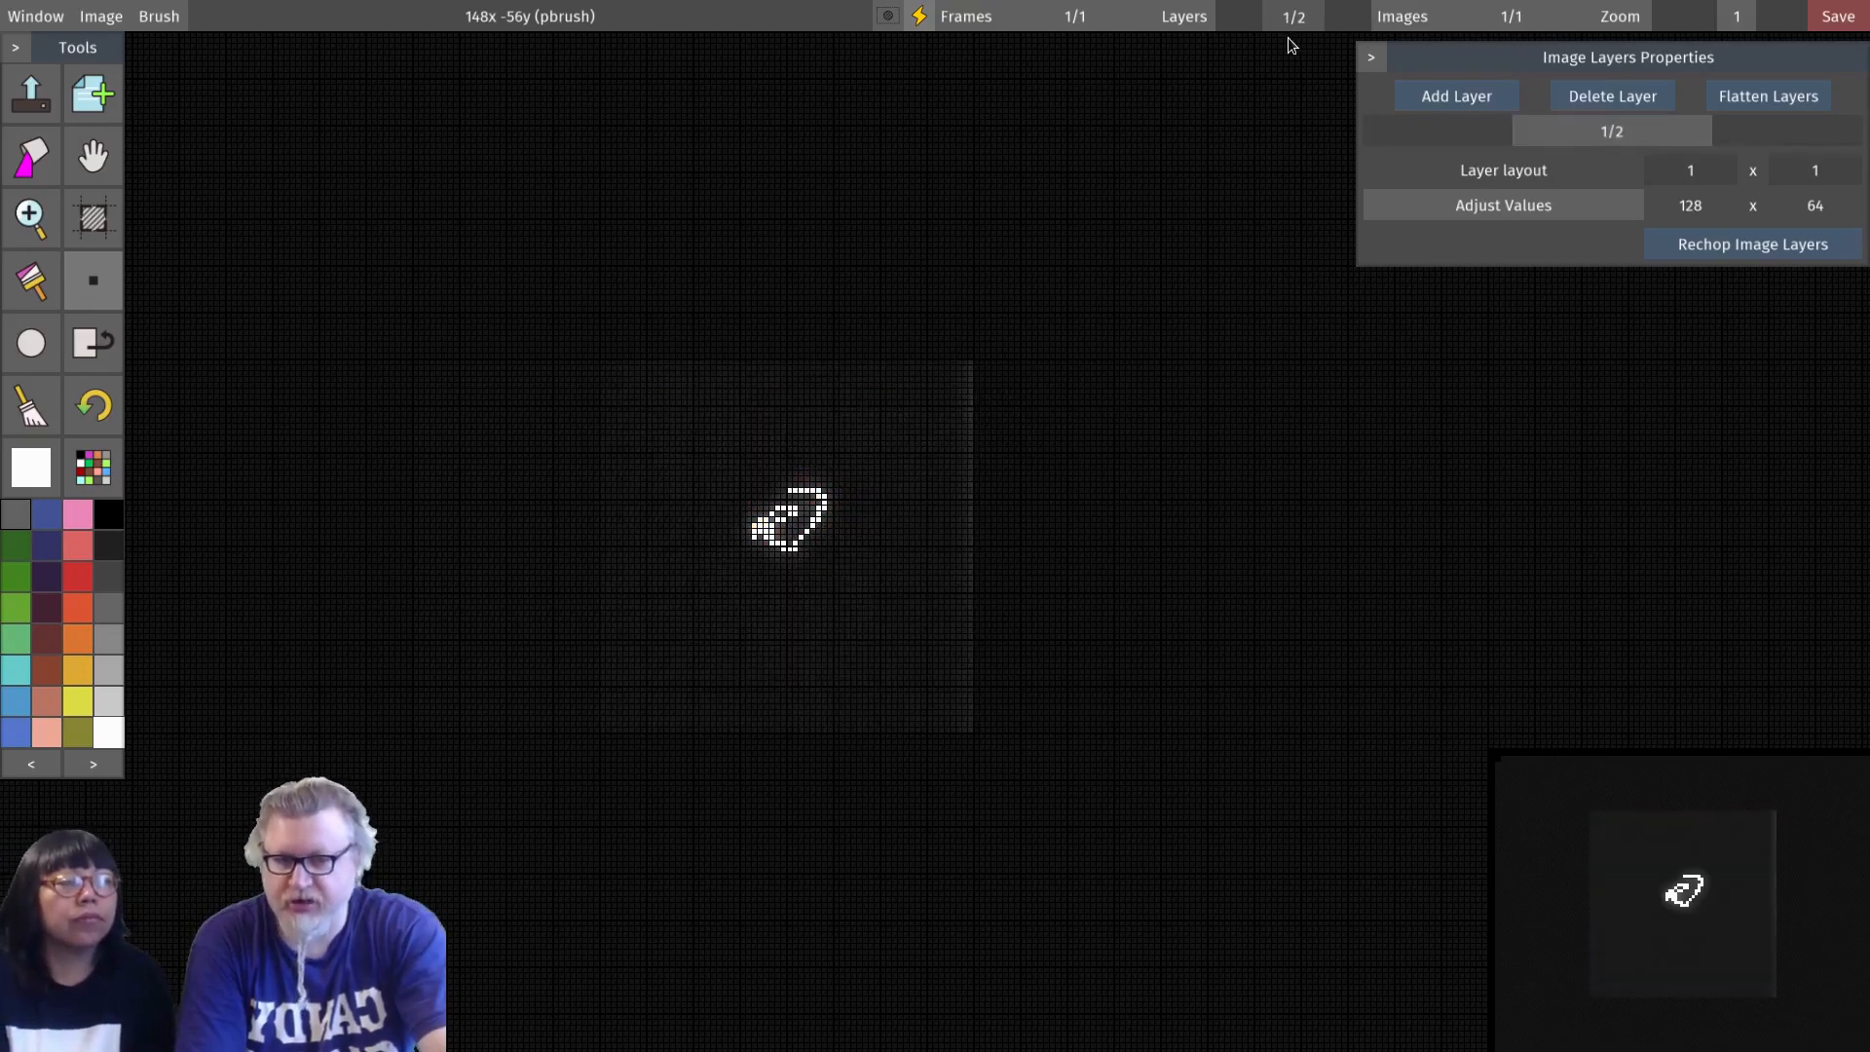
{"action": "left_click", "coordinate": [1182, 18]}
{"action": "left_click", "coordinate": [1168, 104]}
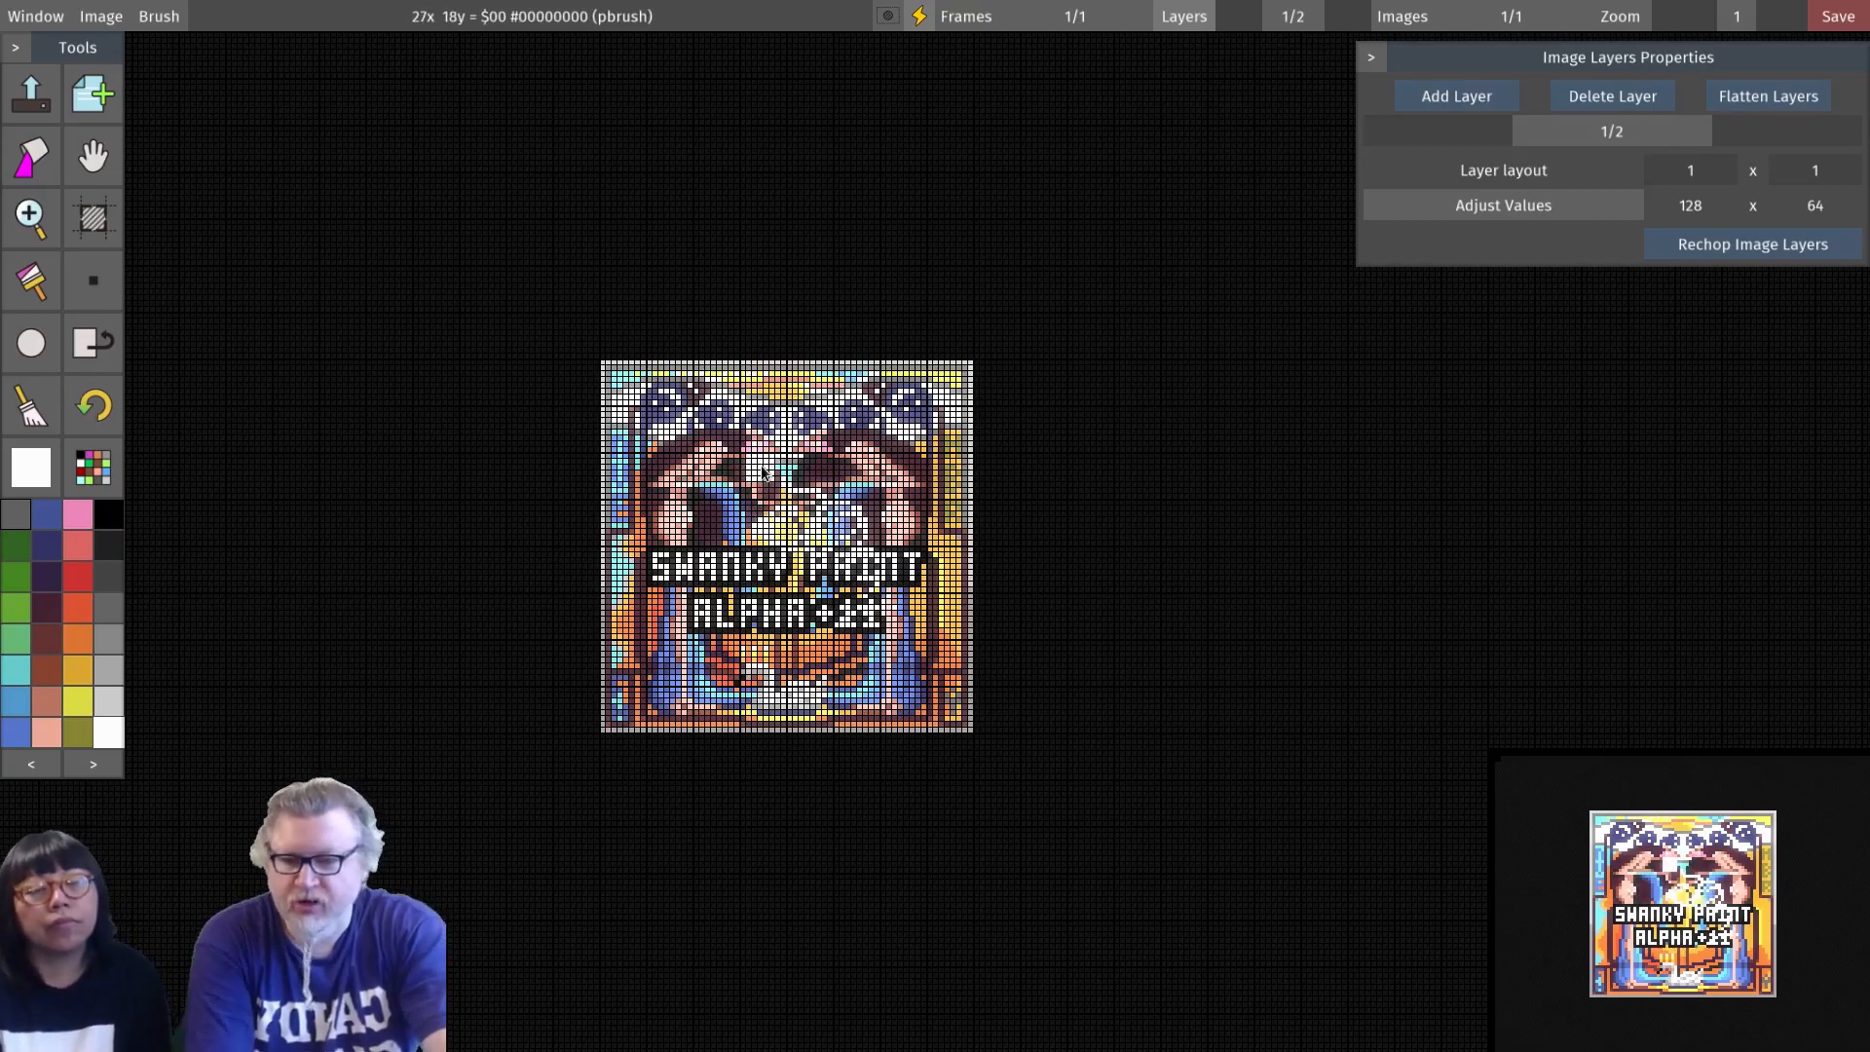
{"action": "mouse_move", "coordinate": [809, 517]}
{"action": "left_mouse_down"}
{"action": "mouse_move", "coordinate": [826, 455]}
{"action": "mouse_move", "coordinate": [856, 457]}
{"action": "mouse_move", "coordinate": [852, 572]}
{"action": "mouse_move", "coordinate": [737, 576]}
{"action": "mouse_move", "coordinate": [717, 679]}
{"action": "mouse_move", "coordinate": [681, 540]}
{"action": "mouse_move", "coordinate": [810, 622]}
{"action": "mouse_move", "coordinate": [767, 587]}
{"action": "mouse_move", "coordinate": [755, 505]}
{"action": "mouse_move", "coordinate": [854, 628]}
{"action": "left_mouse_up"}
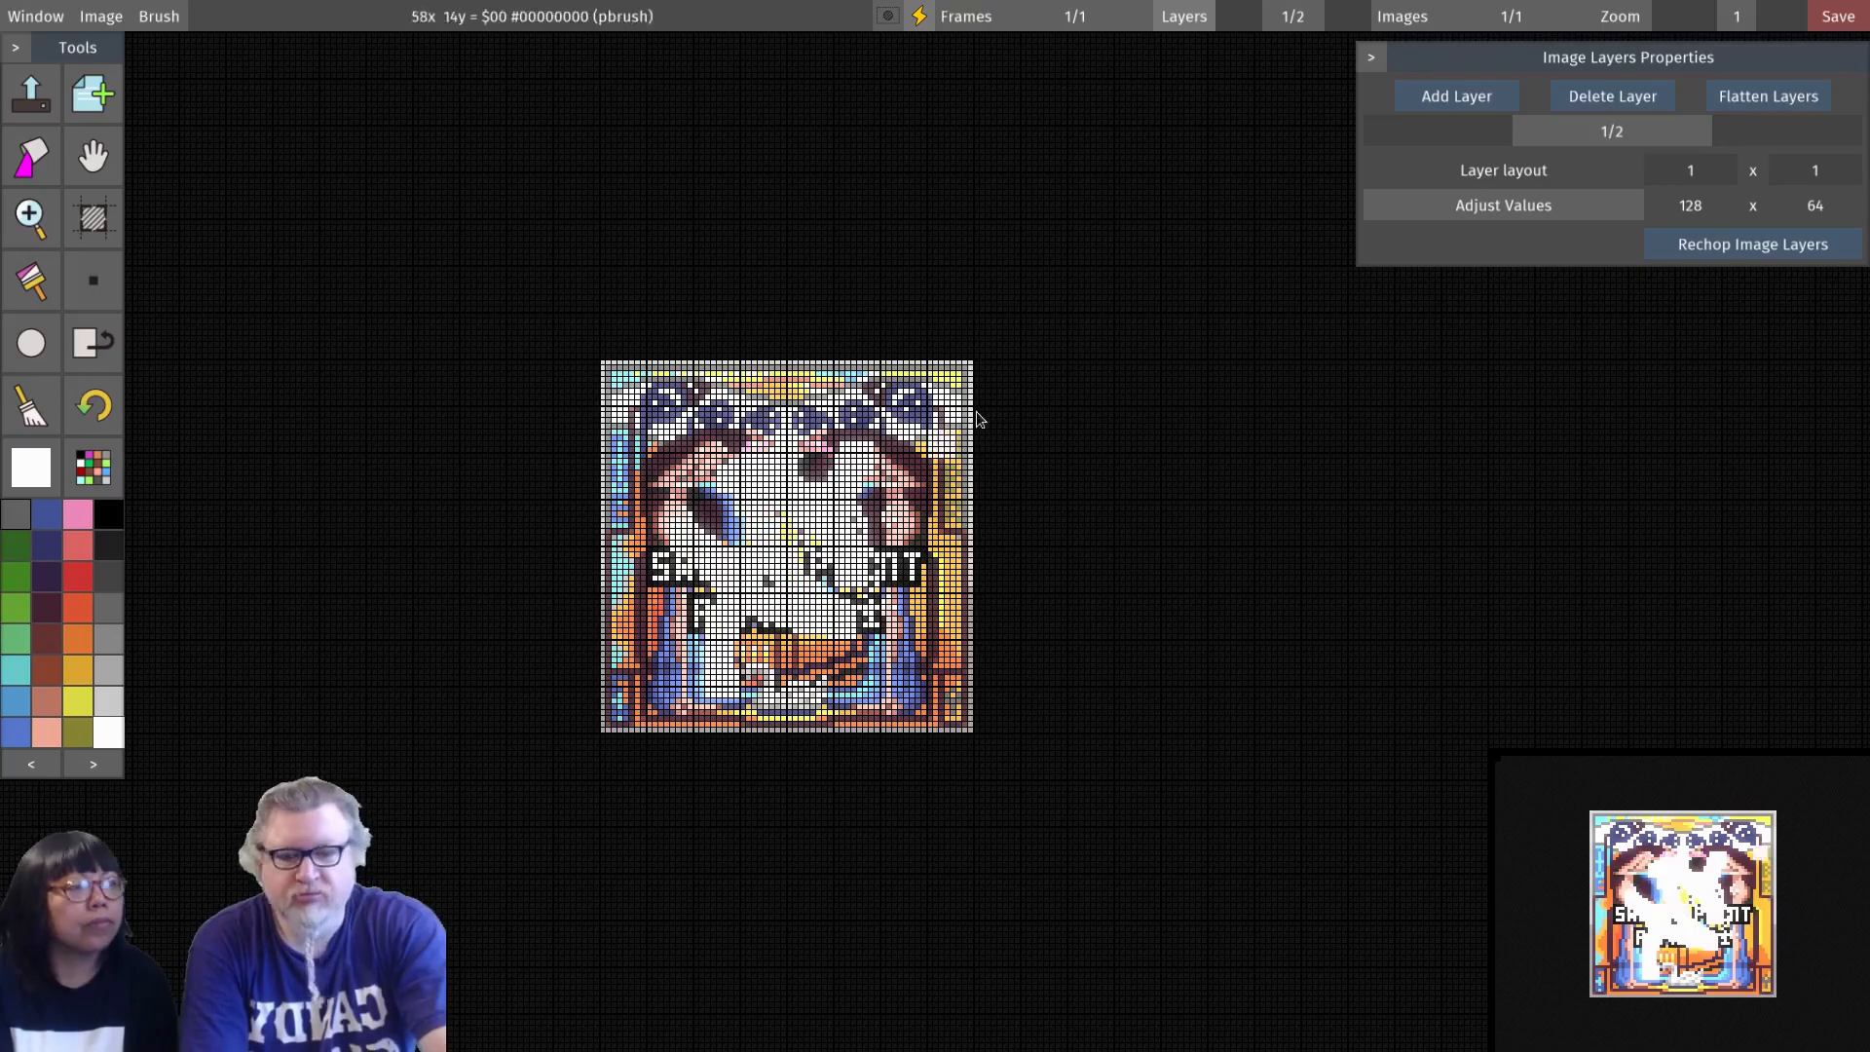
Step: Select layer 2 and paint thick red strokes across the artwork, including behind the white shape
{"action": "left_click", "coordinate": [1342, 22]}
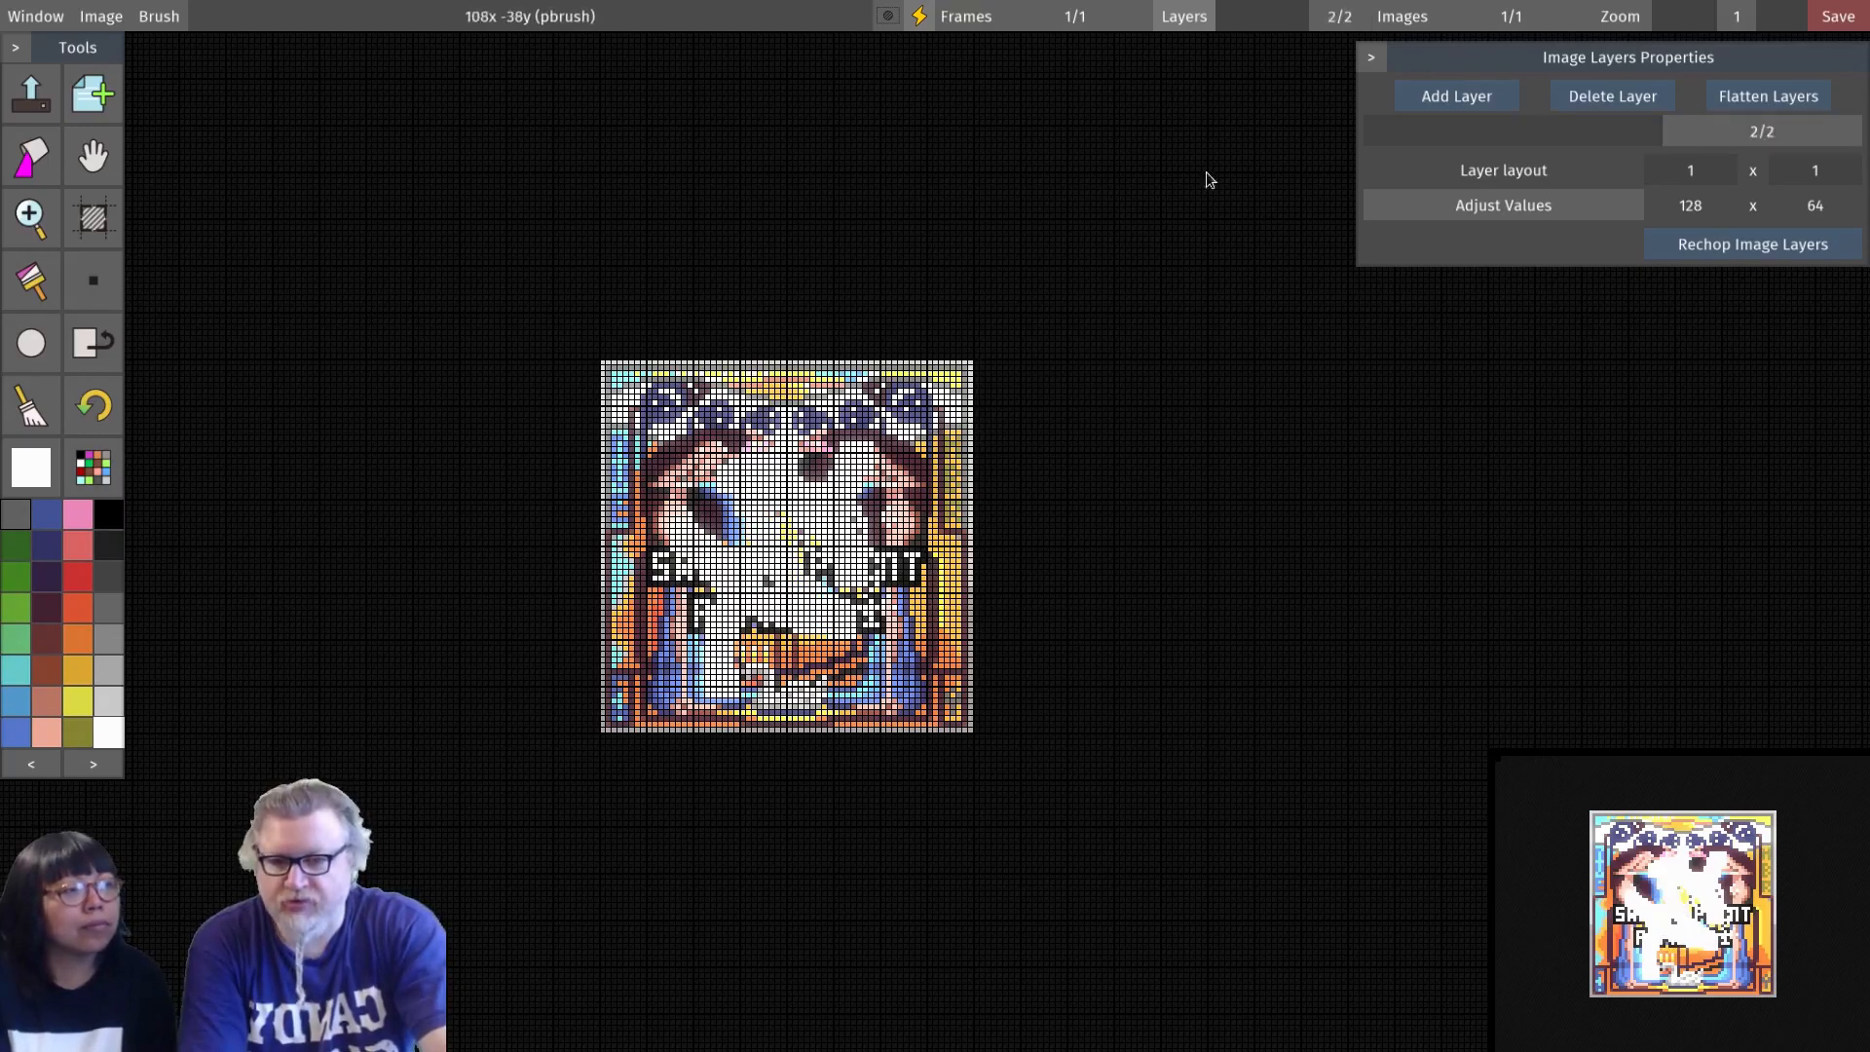
{"action": "left_click", "coordinate": [78, 577]}
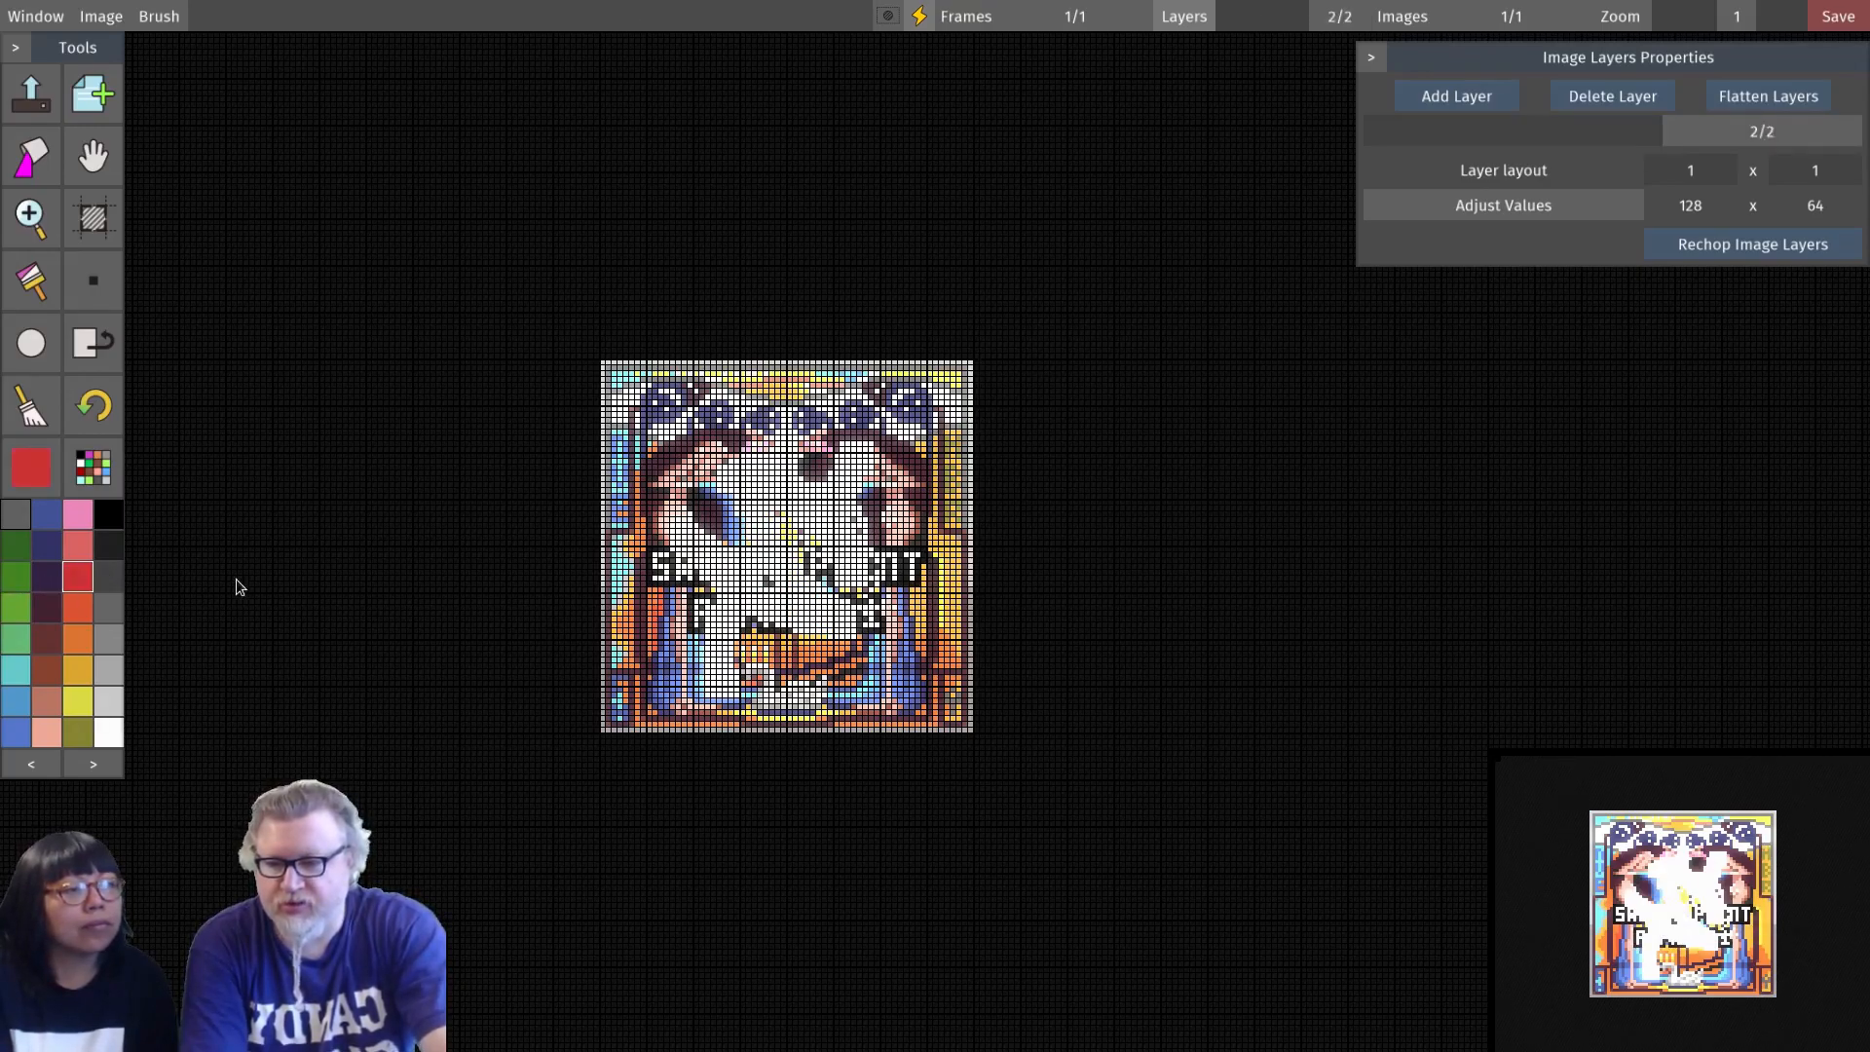
{"action": "left_click_drag", "start_coordinate": [923, 570], "coordinate": [843, 653]}
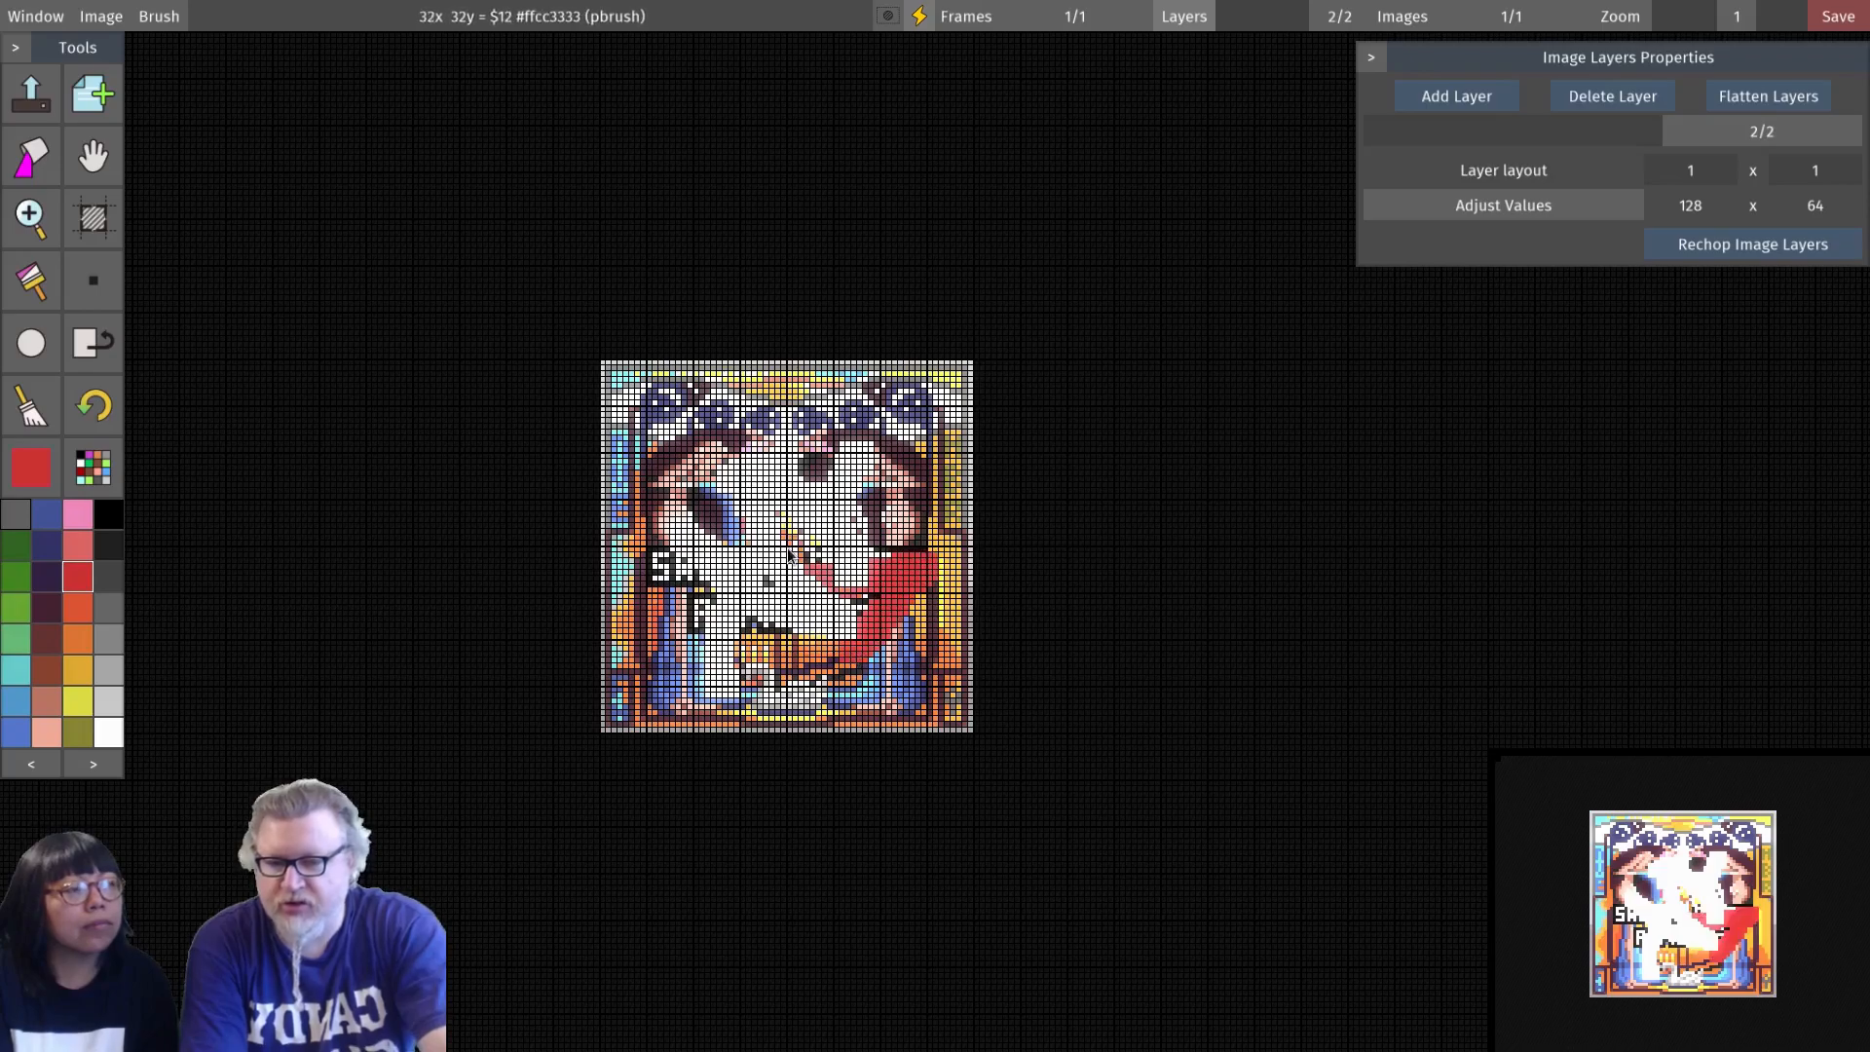
{"action": "left_click_drag", "start_coordinate": [736, 538], "coordinate": [719, 487]}
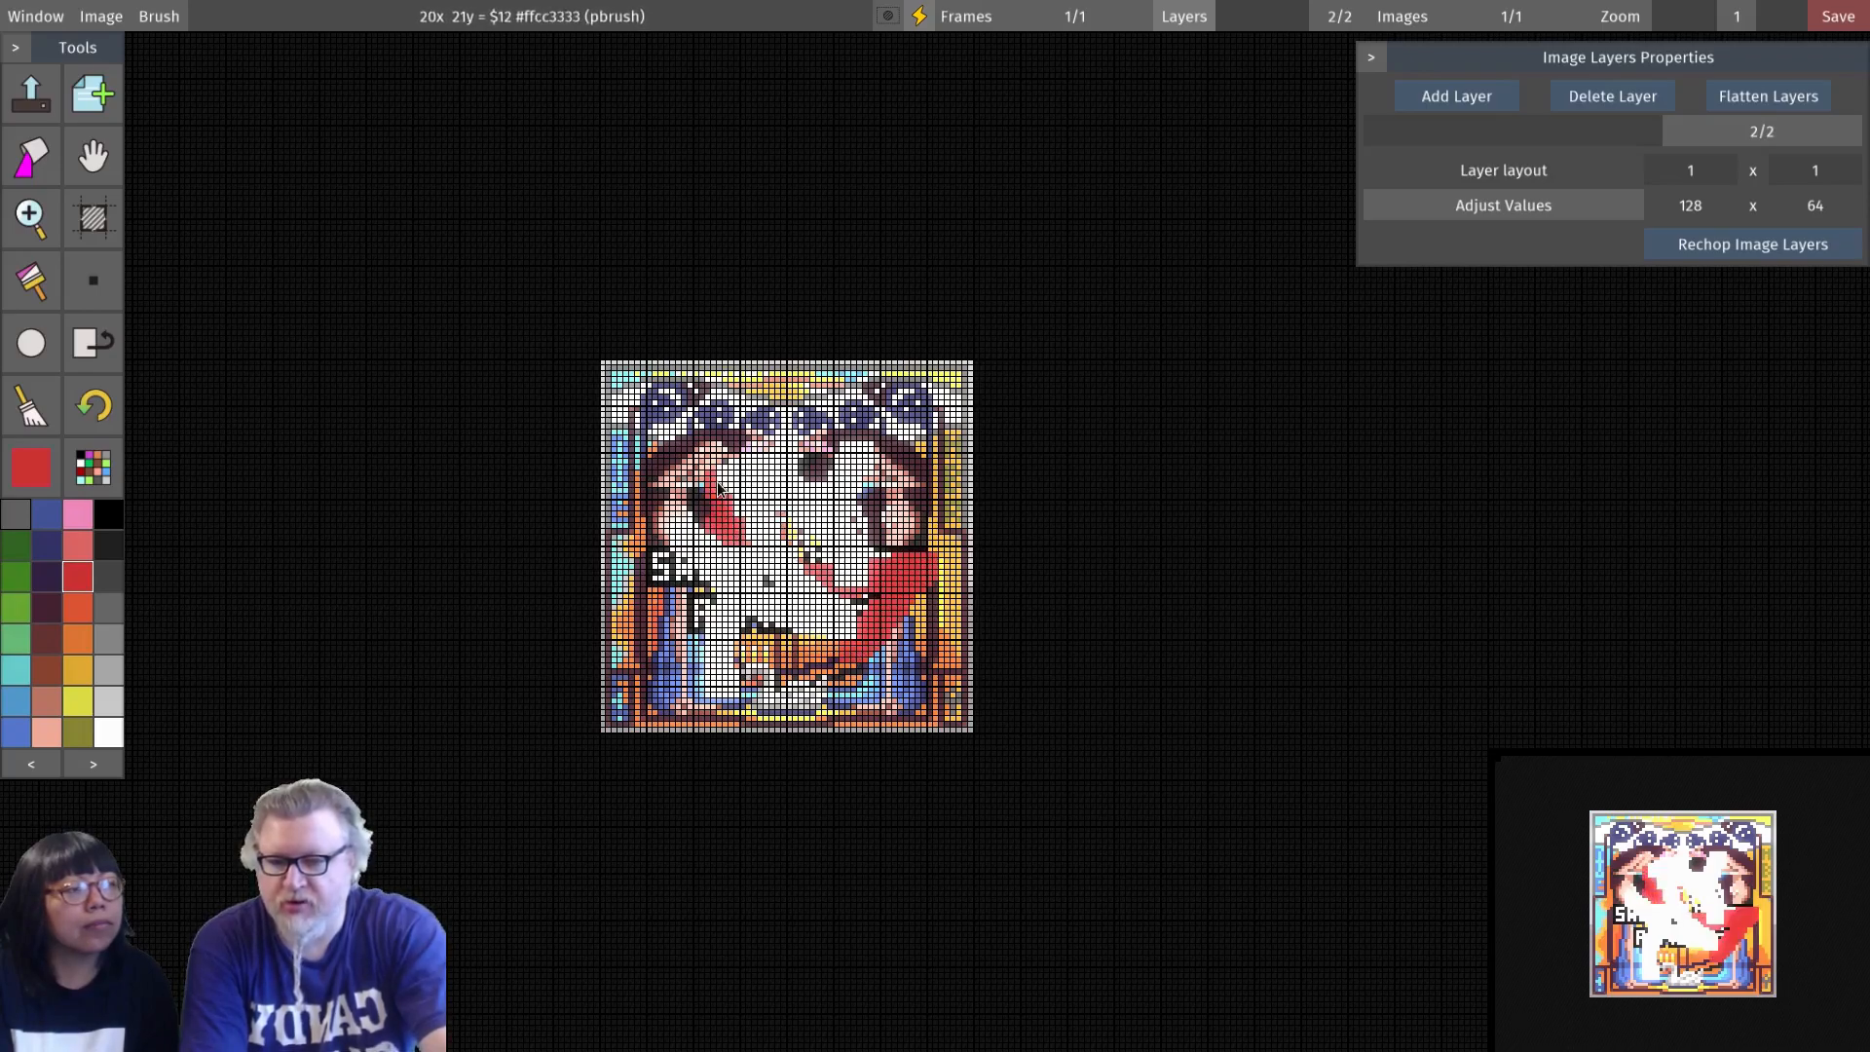
{"action": "left_click_drag", "start_coordinate": [835, 430], "coordinate": [811, 470]}
{"action": "mouse_move", "coordinate": [900, 427]}
{"action": "left_mouse_down"}
{"action": "mouse_move", "coordinate": [831, 525]}
{"action": "mouse_move", "coordinate": [928, 481]}
{"action": "mouse_move", "coordinate": [849, 541]}
{"action": "mouse_move", "coordinate": [892, 500]}
{"action": "mouse_move", "coordinate": [869, 469]}
{"action": "mouse_move", "coordinate": [901, 568]}
{"action": "mouse_move", "coordinate": [925, 451]}
{"action": "mouse_move", "coordinate": [911, 605]}
{"action": "mouse_move", "coordinate": [751, 664]}
{"action": "mouse_move", "coordinate": [851, 662]}
{"action": "mouse_move", "coordinate": [873, 624]}
{"action": "left_mouse_up"}
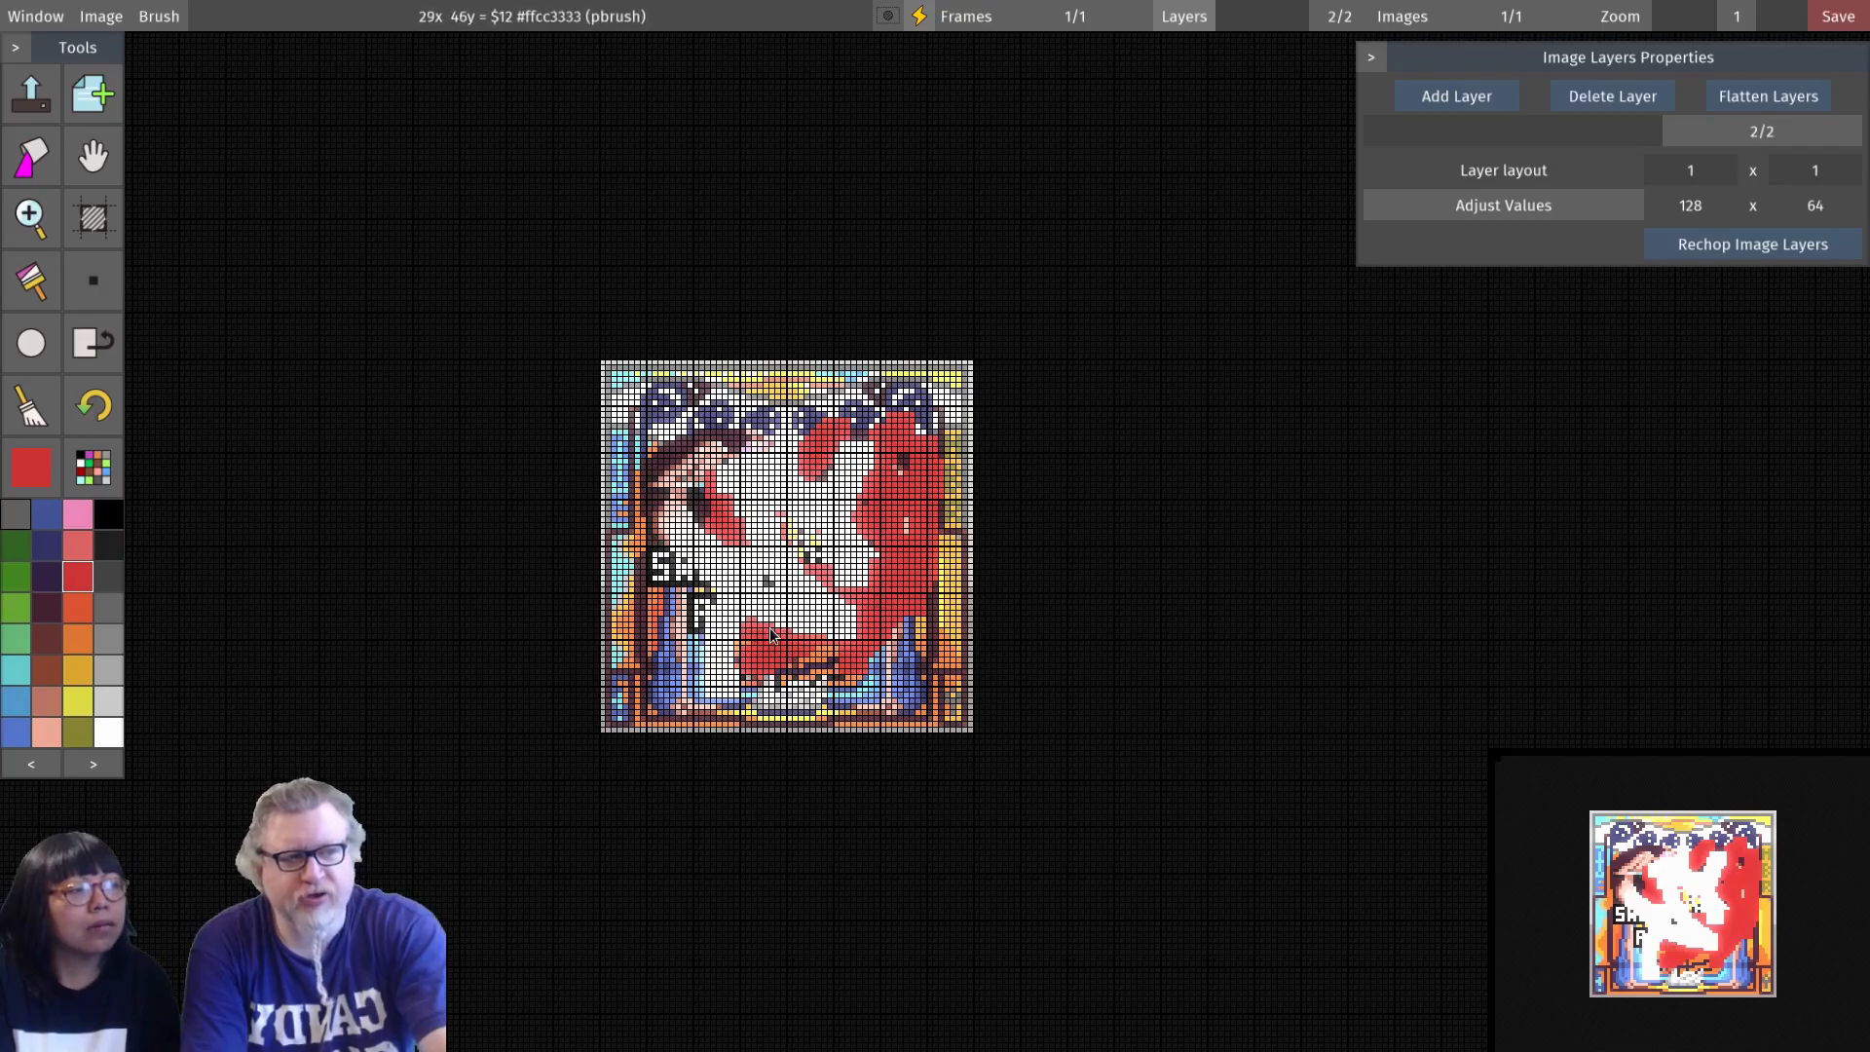
{"action": "mouse_move", "coordinate": [688, 579]}
{"action": "left_mouse_down"}
{"action": "mouse_move", "coordinate": [770, 631]}
{"action": "mouse_move", "coordinate": [704, 606]}
{"action": "left_mouse_up"}
{"action": "left_click_drag", "start_coordinate": [801, 668], "coordinate": [833, 682]}
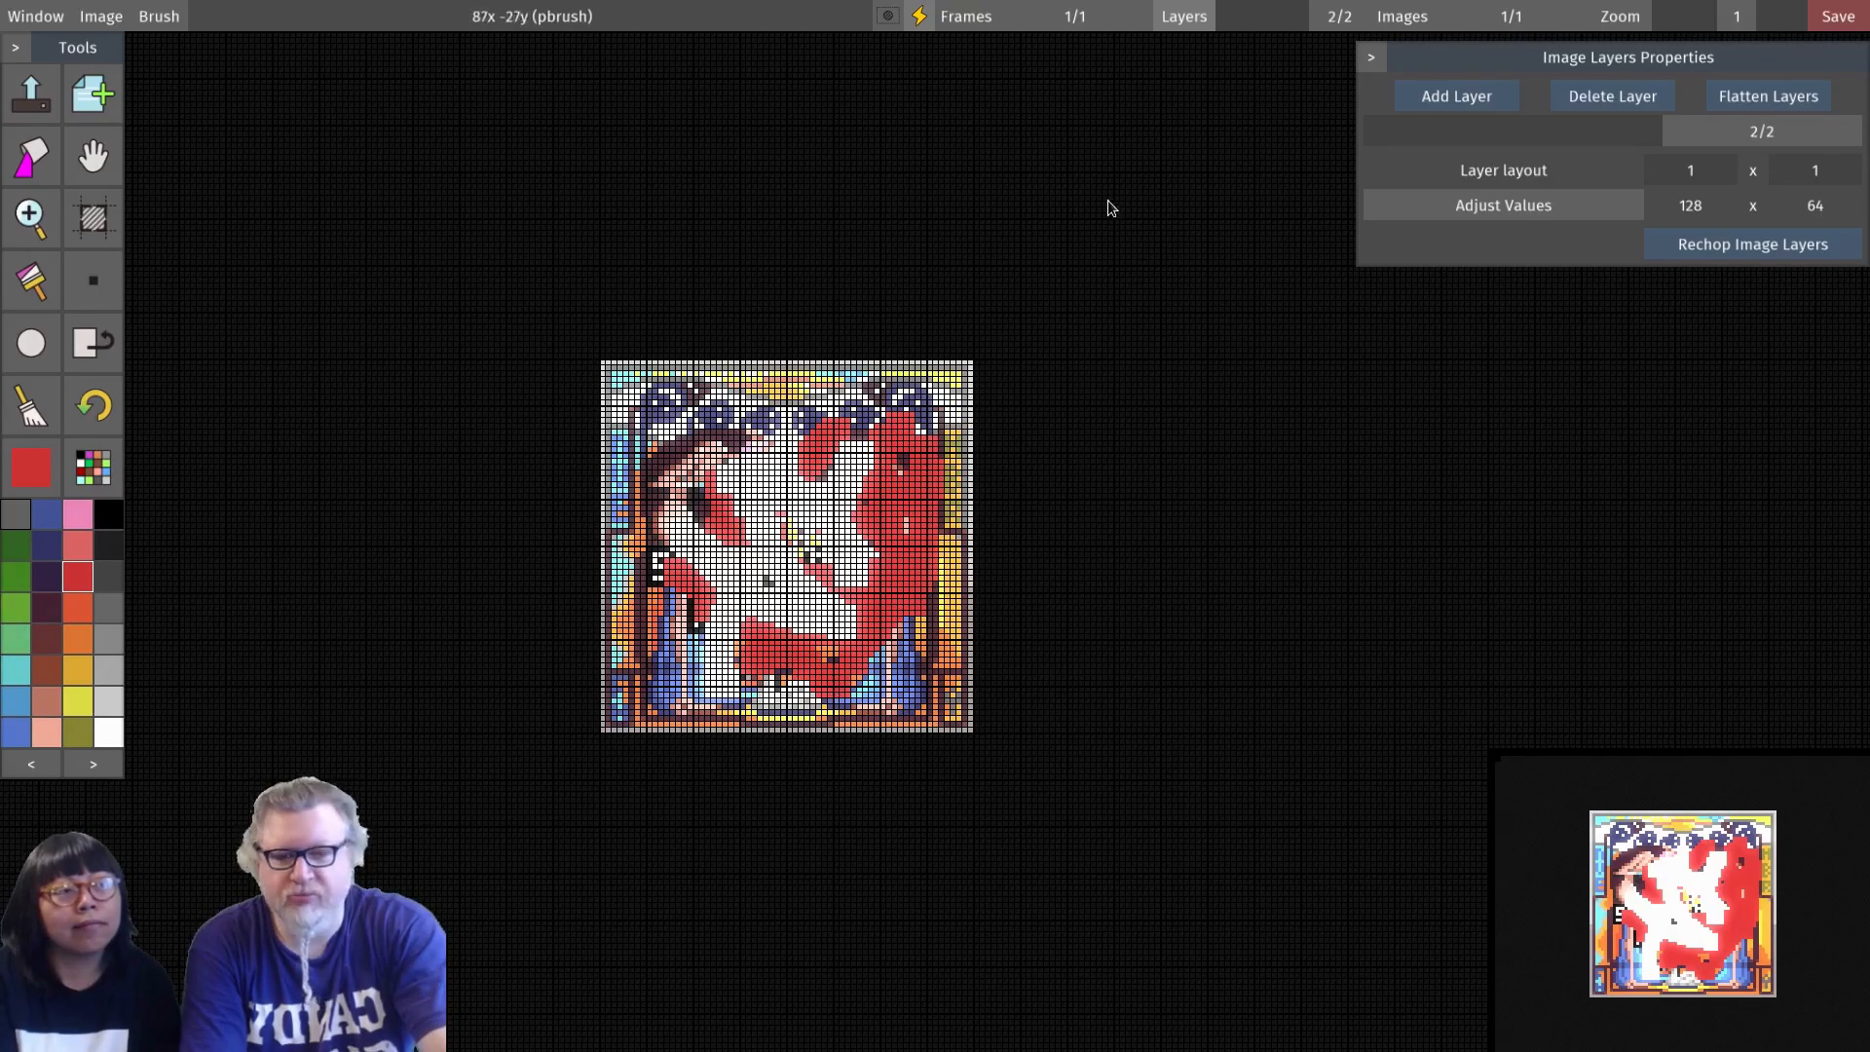
Step: Compare layers 2 and 1 on their own with the combined overlay, then show both layers side by side
{"action": "left_click", "coordinate": [1174, 17]}
{"action": "left_click", "coordinate": [1202, 108]}
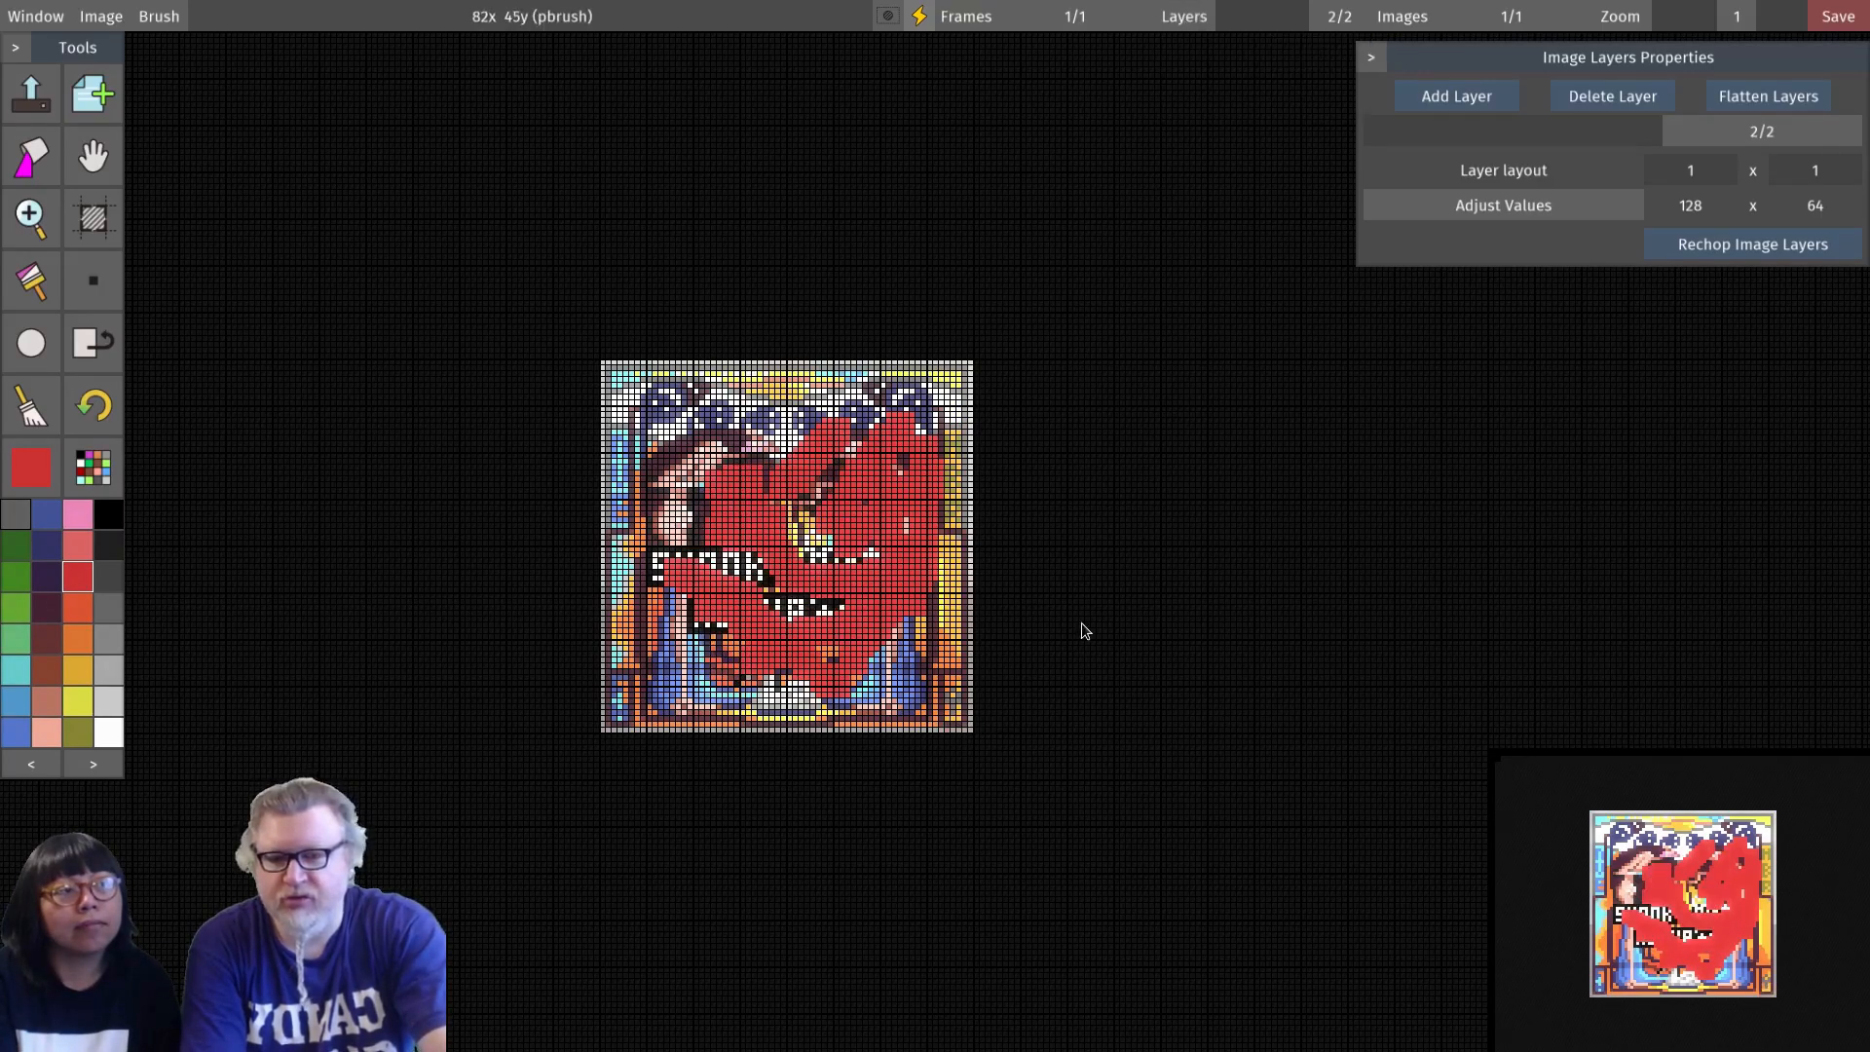
{"action": "mouse_move", "coordinate": [1345, 26]}
{"action": "left_mouse_down"}
{"action": "mouse_move", "coordinate": [1247, 31]}
{"action": "mouse_move", "coordinate": [1342, 34]}
{"action": "left_mouse_up"}
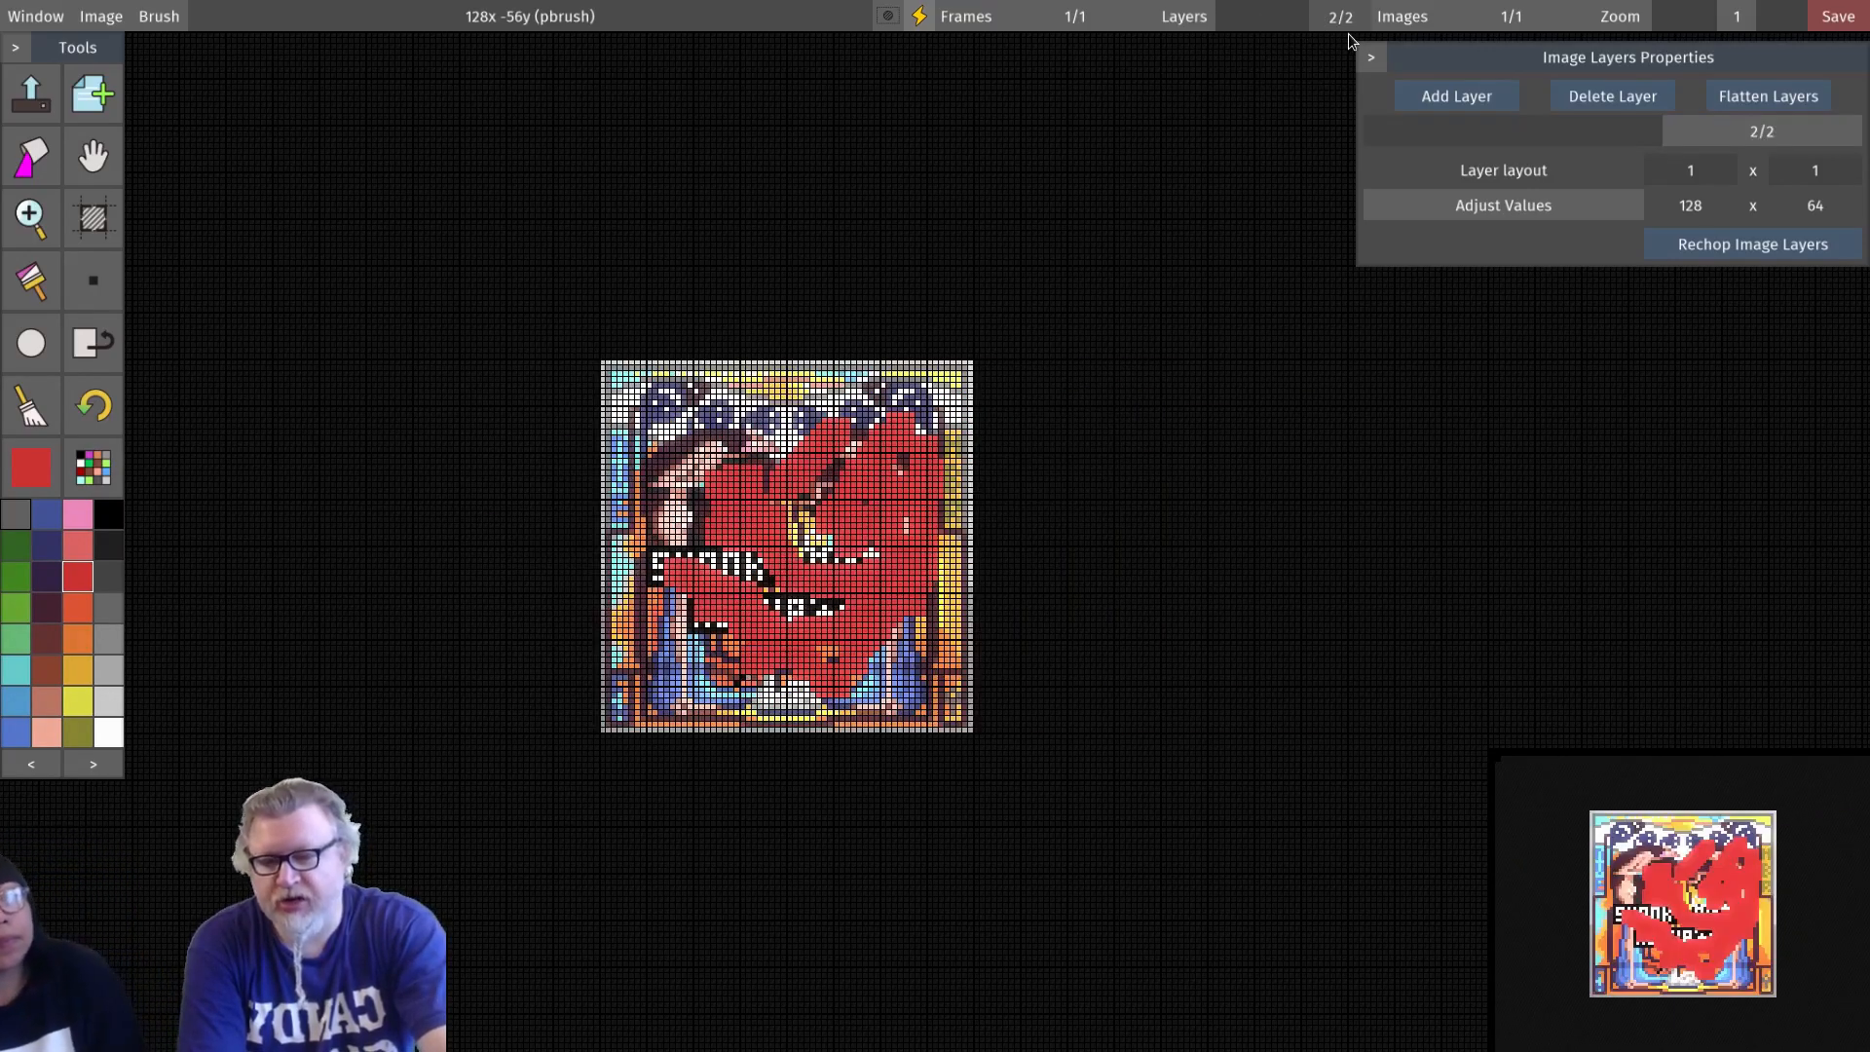
{"action": "left_click", "coordinate": [1212, 27]}
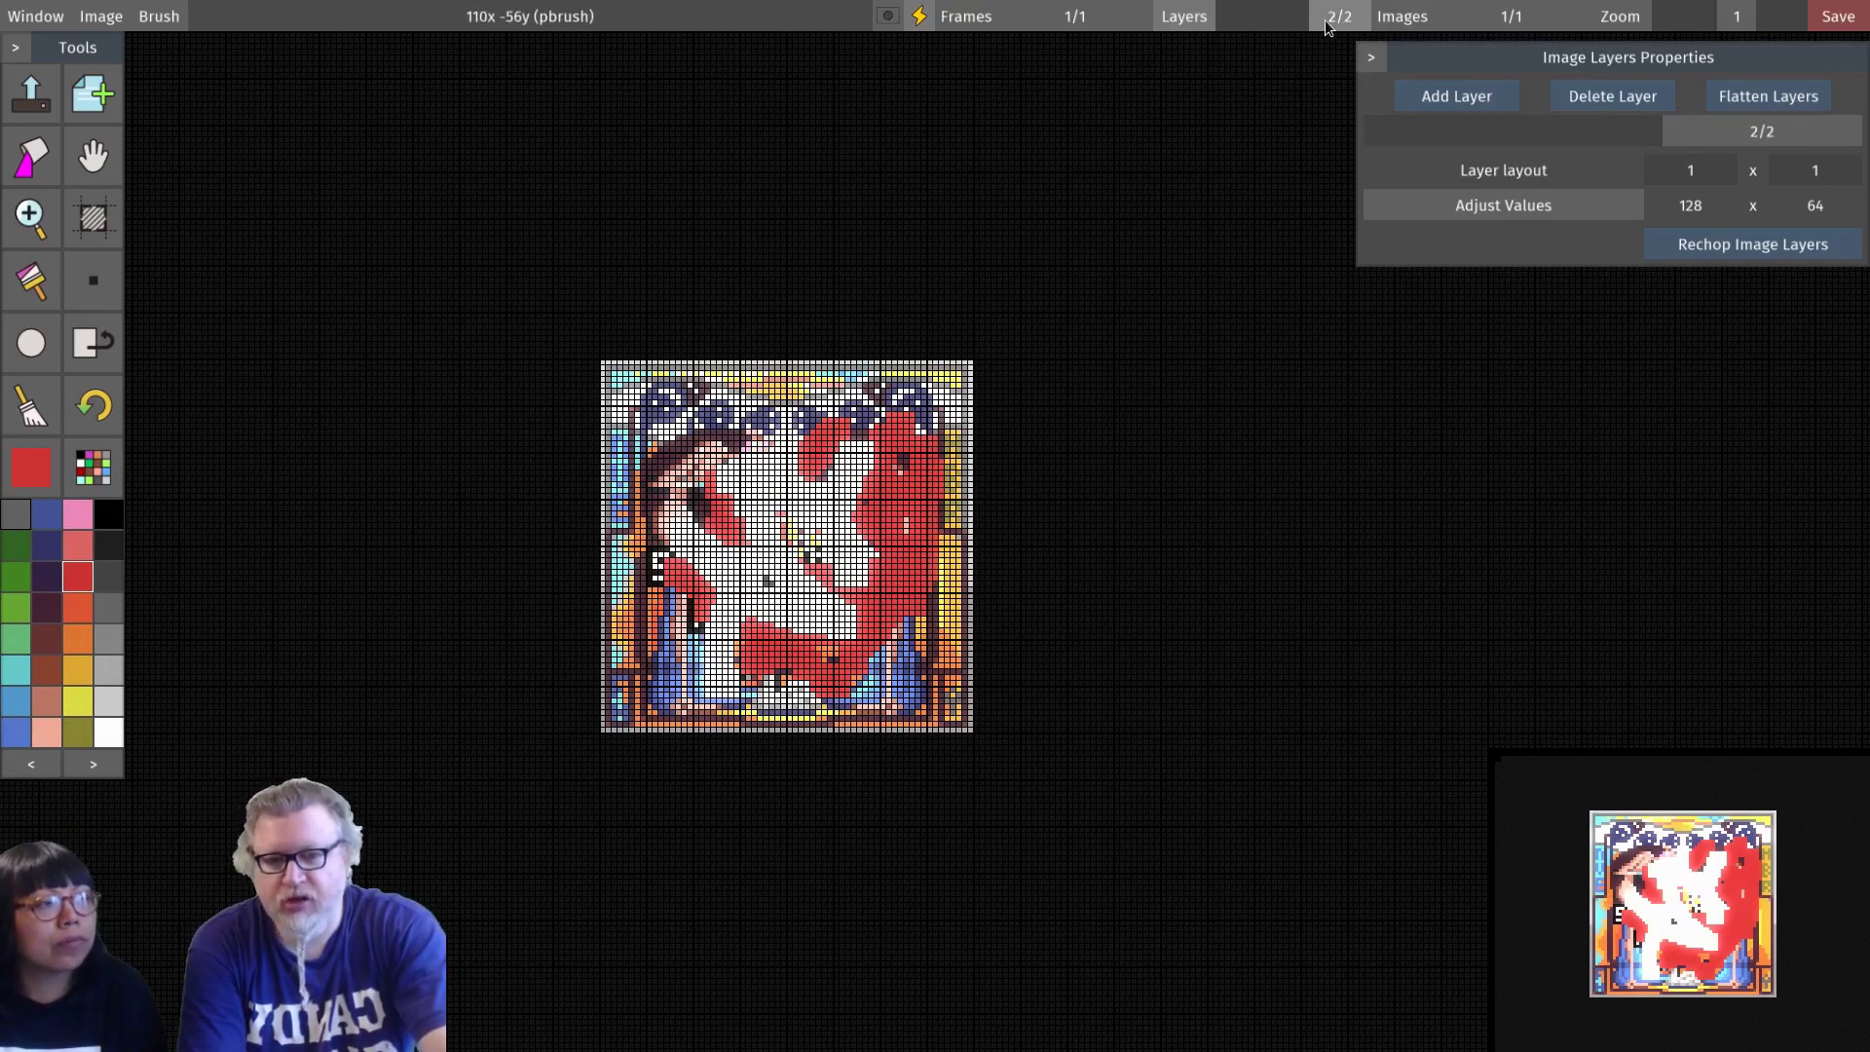
{"action": "left_click_drag", "start_coordinate": [1310, 29], "coordinate": [1298, 29]}
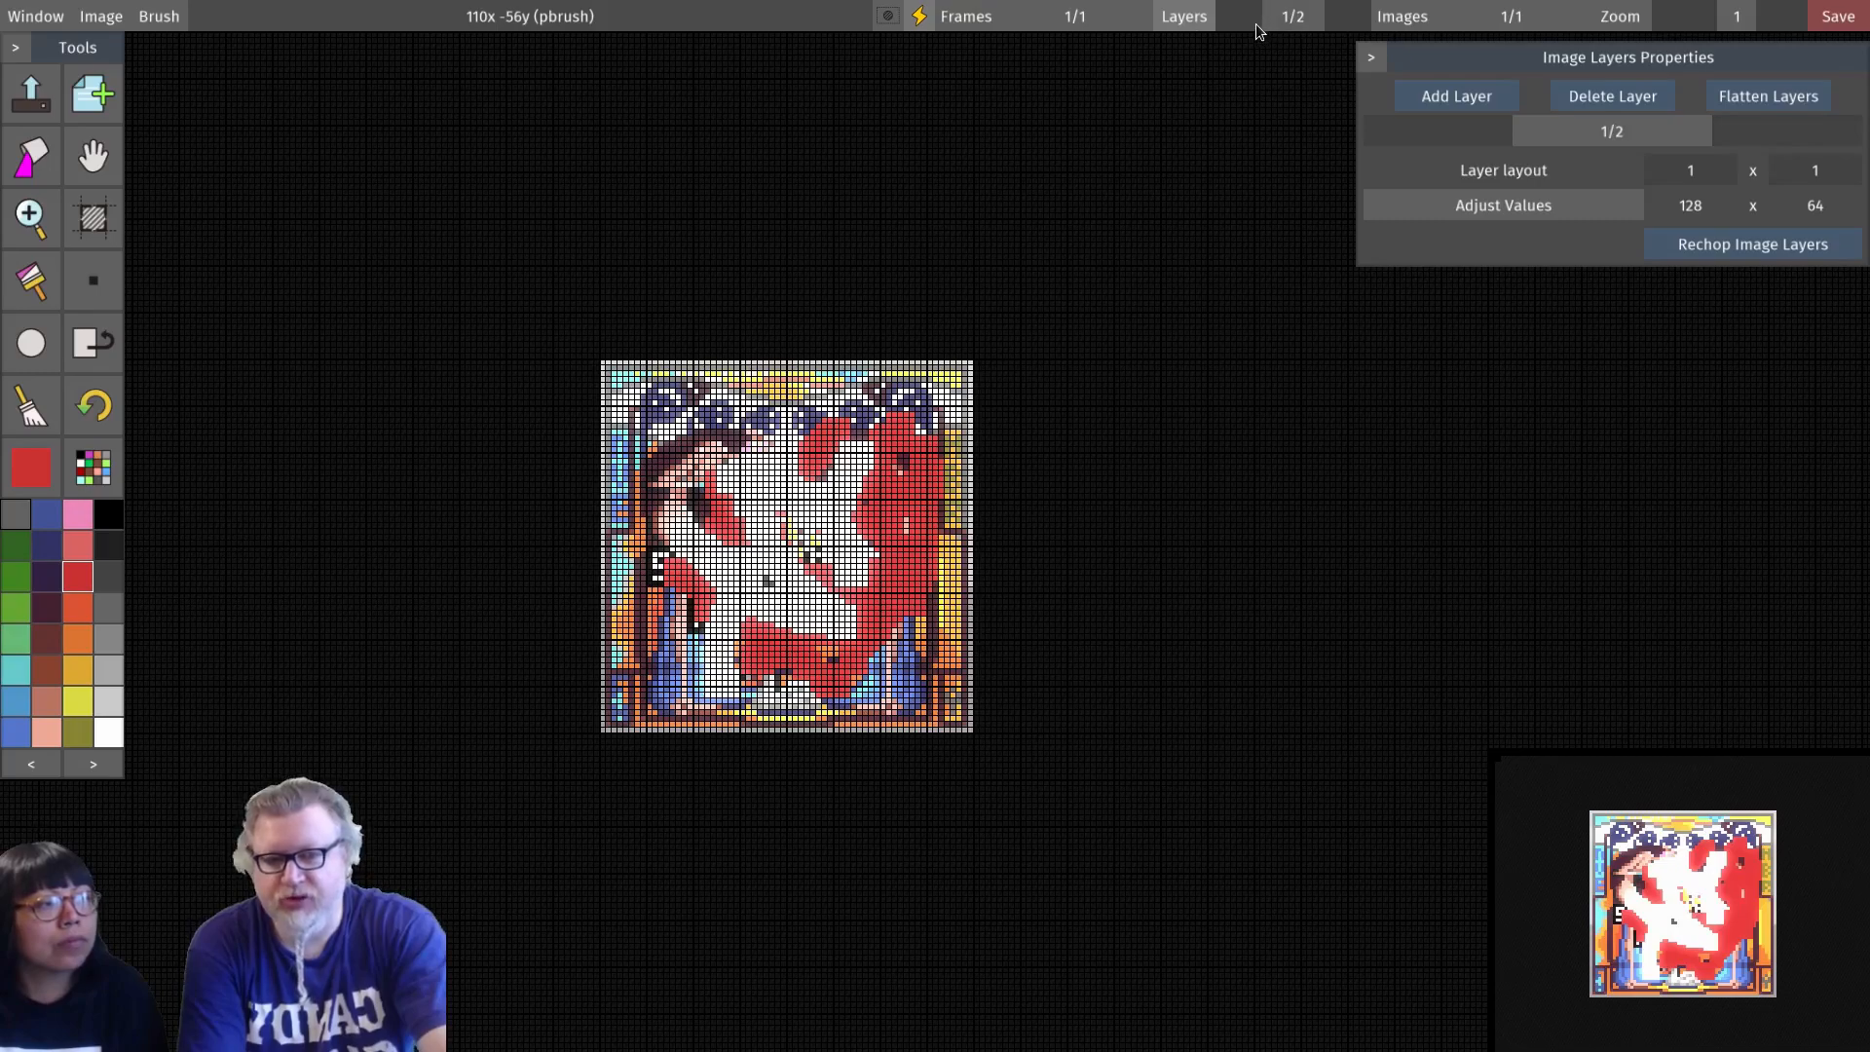
{"action": "left_click", "coordinate": [1204, 15]}
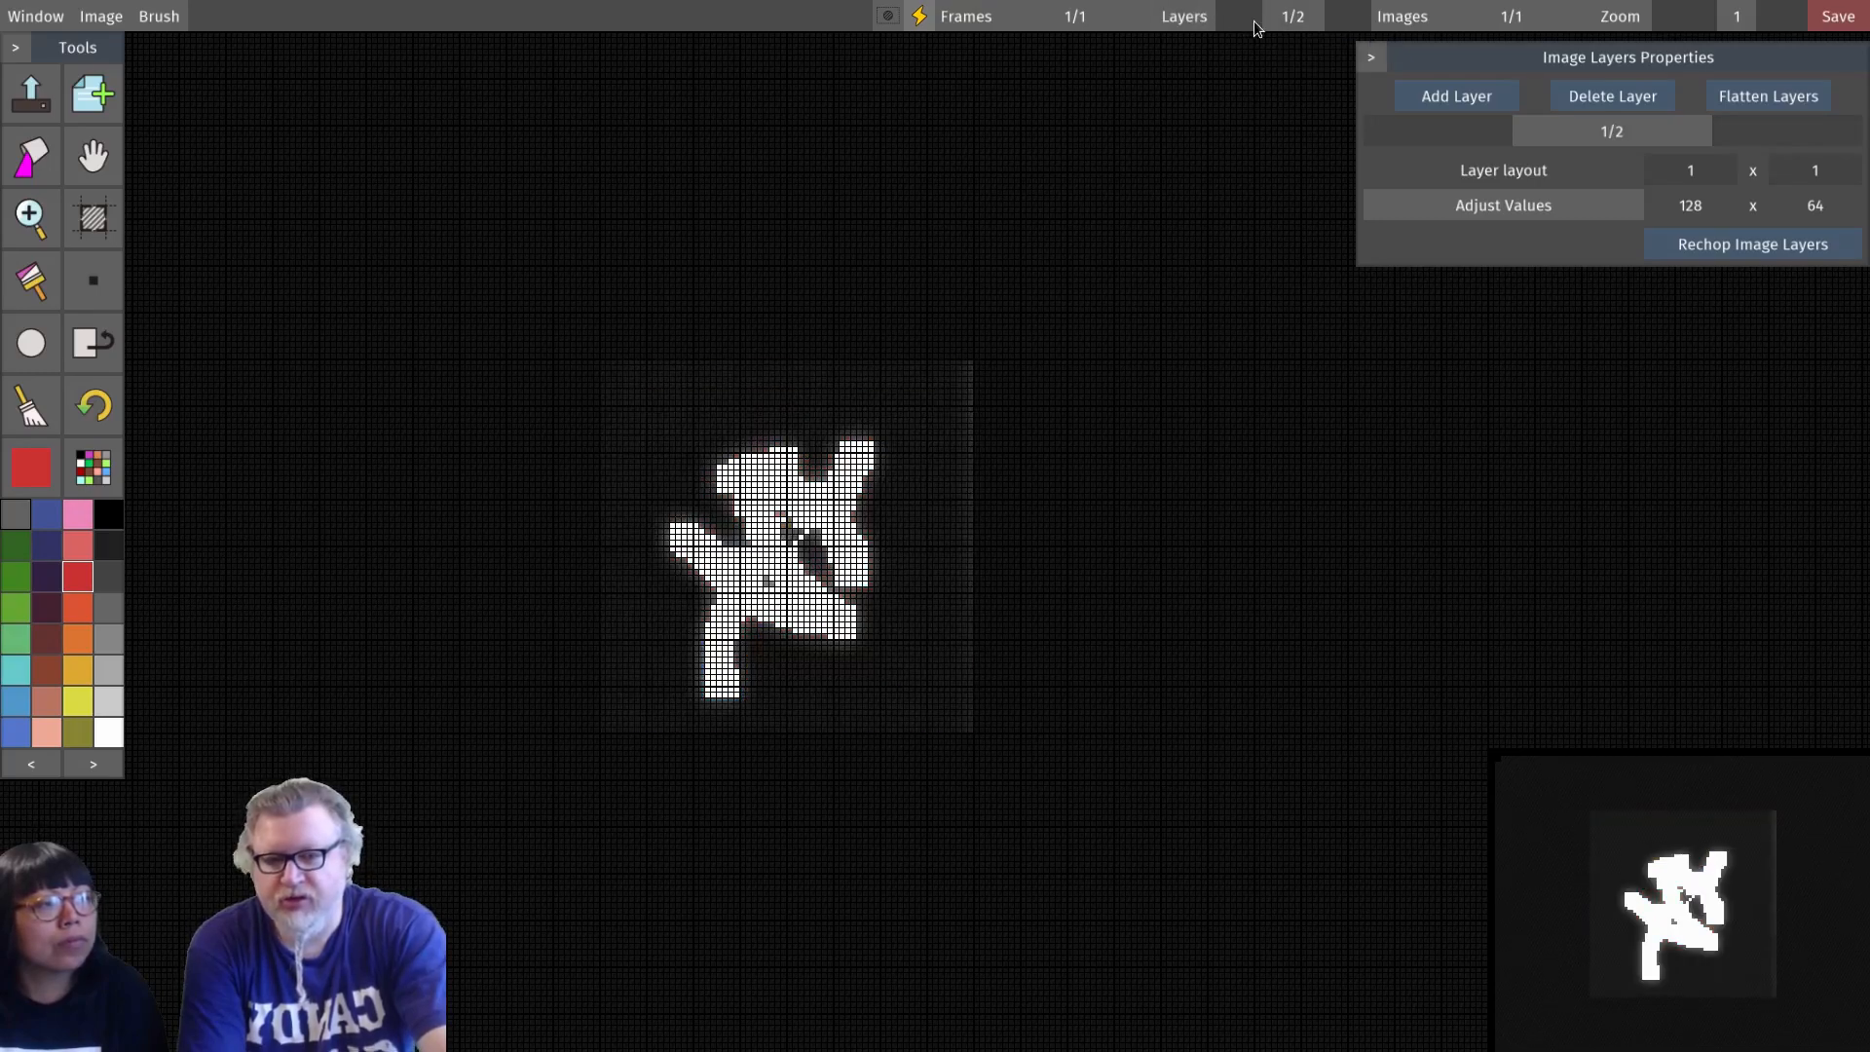
{"action": "left_click_drag", "start_coordinate": [1254, 20], "coordinate": [1225, 22]}
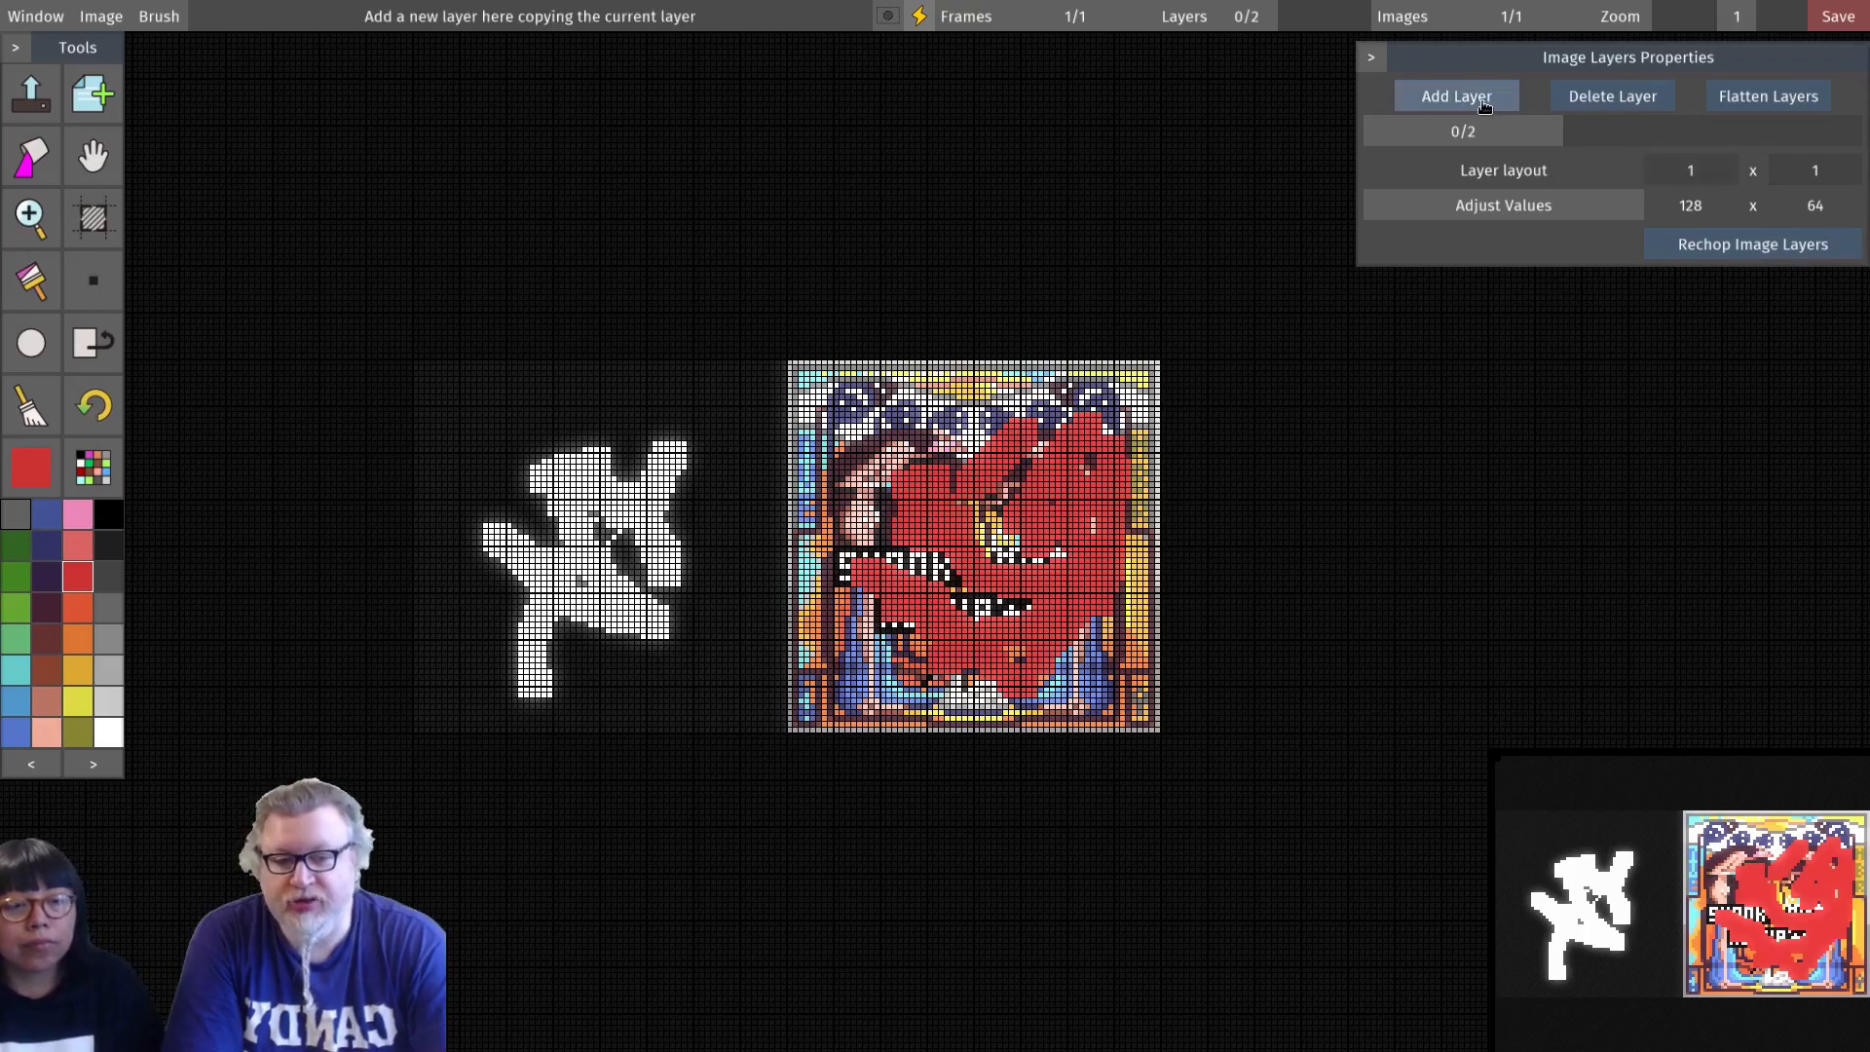
Step: Add seven more layers to bring the image to nine layers, and show the whole layer grid
{"action": "left_click", "coordinate": [1482, 101]}
{"action": "left_click", "coordinate": [1483, 101]}
{"action": "left_click", "coordinate": [1483, 101]}
{"action": "left_click", "coordinate": [1482, 101]}
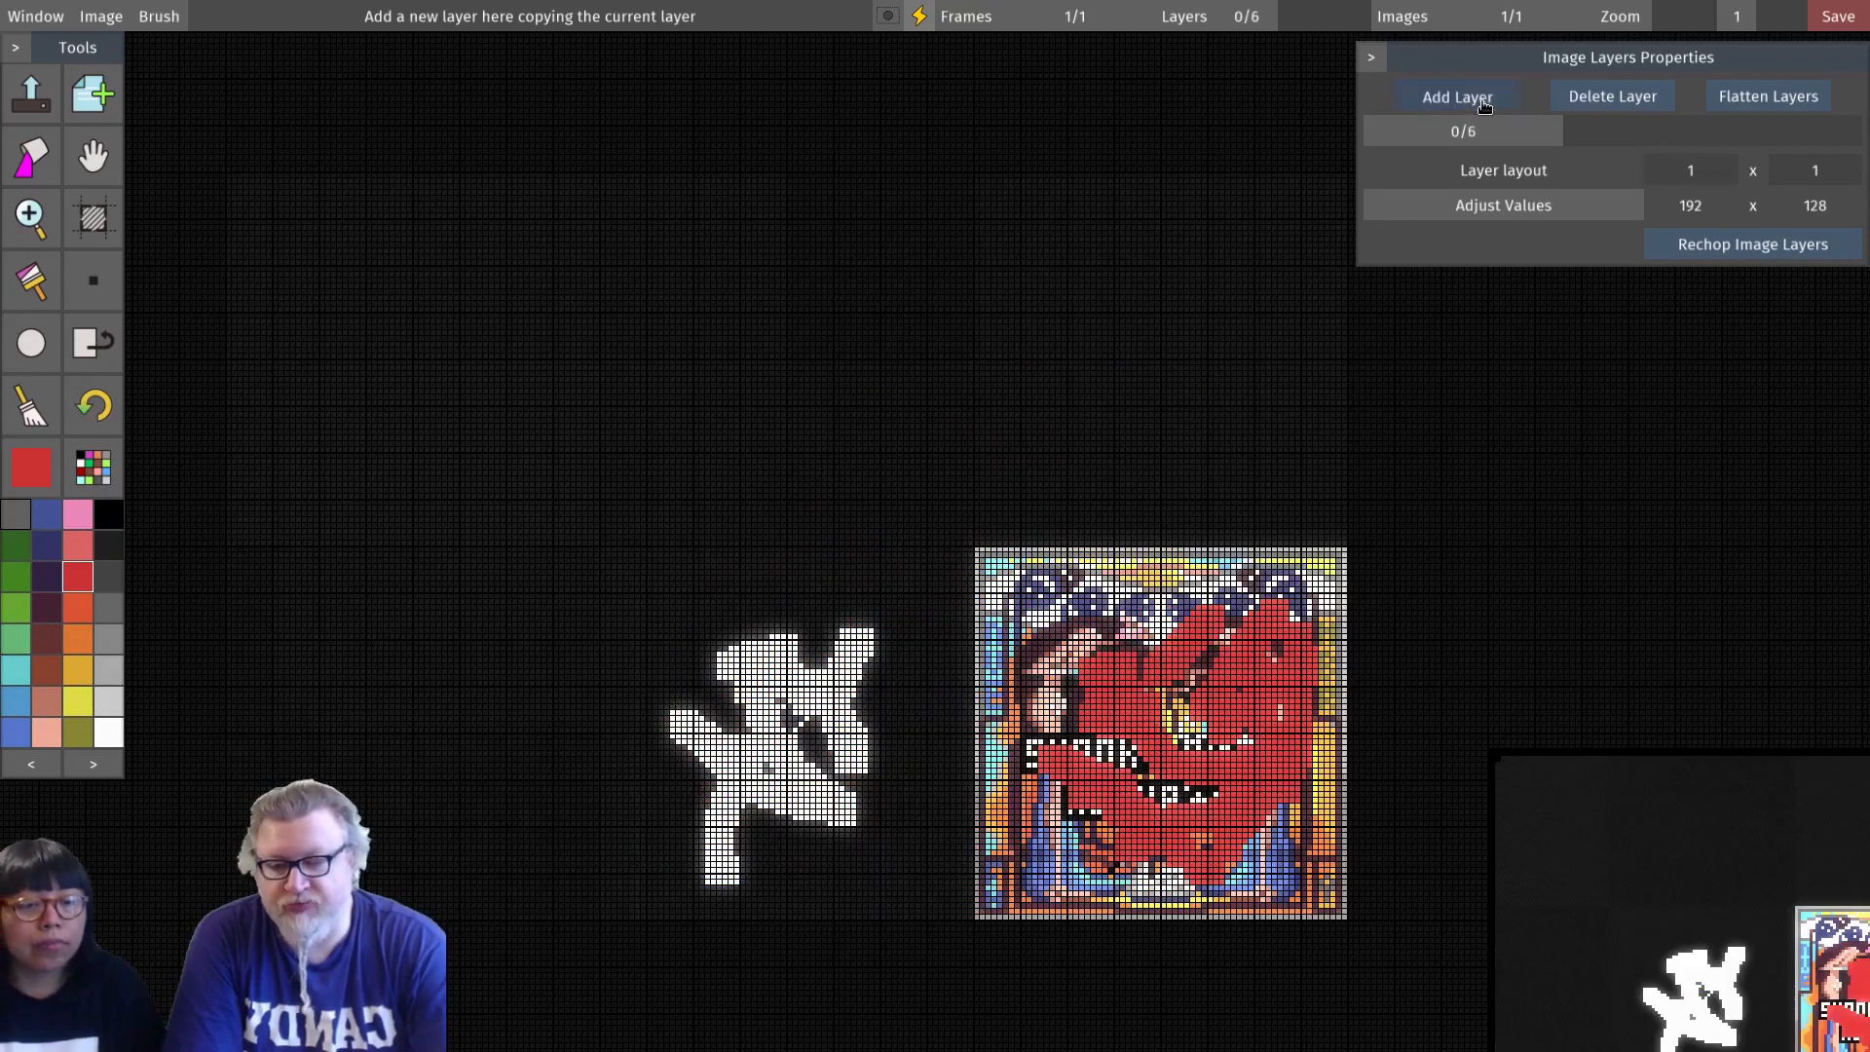
{"action": "left_click", "coordinate": [1484, 101]}
{"action": "left_click", "coordinate": [1484, 101]}
{"action": "left_click", "coordinate": [1485, 101]}
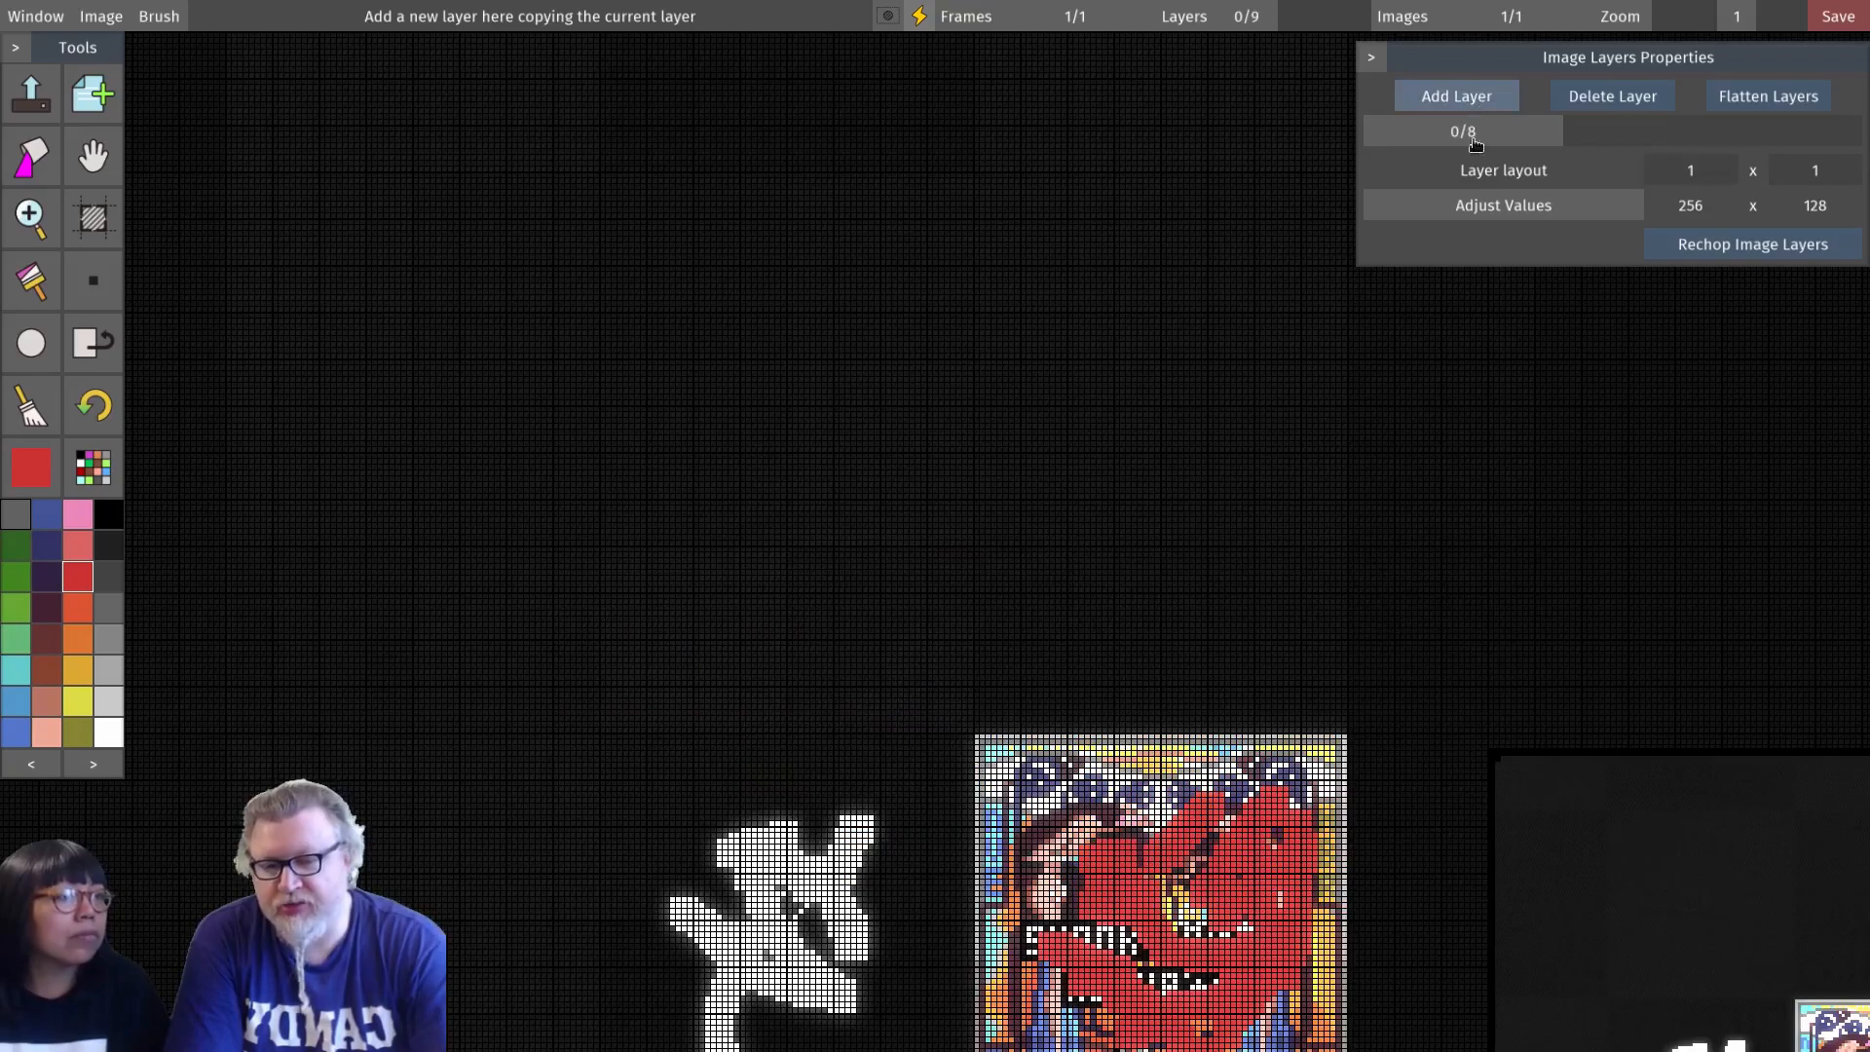
{"action": "scroll", "coordinate": [1759, 945], "scroll_direction": "down", "scroll_amount": 1}
{"action": "left_click", "coordinate": [1489, 193]}
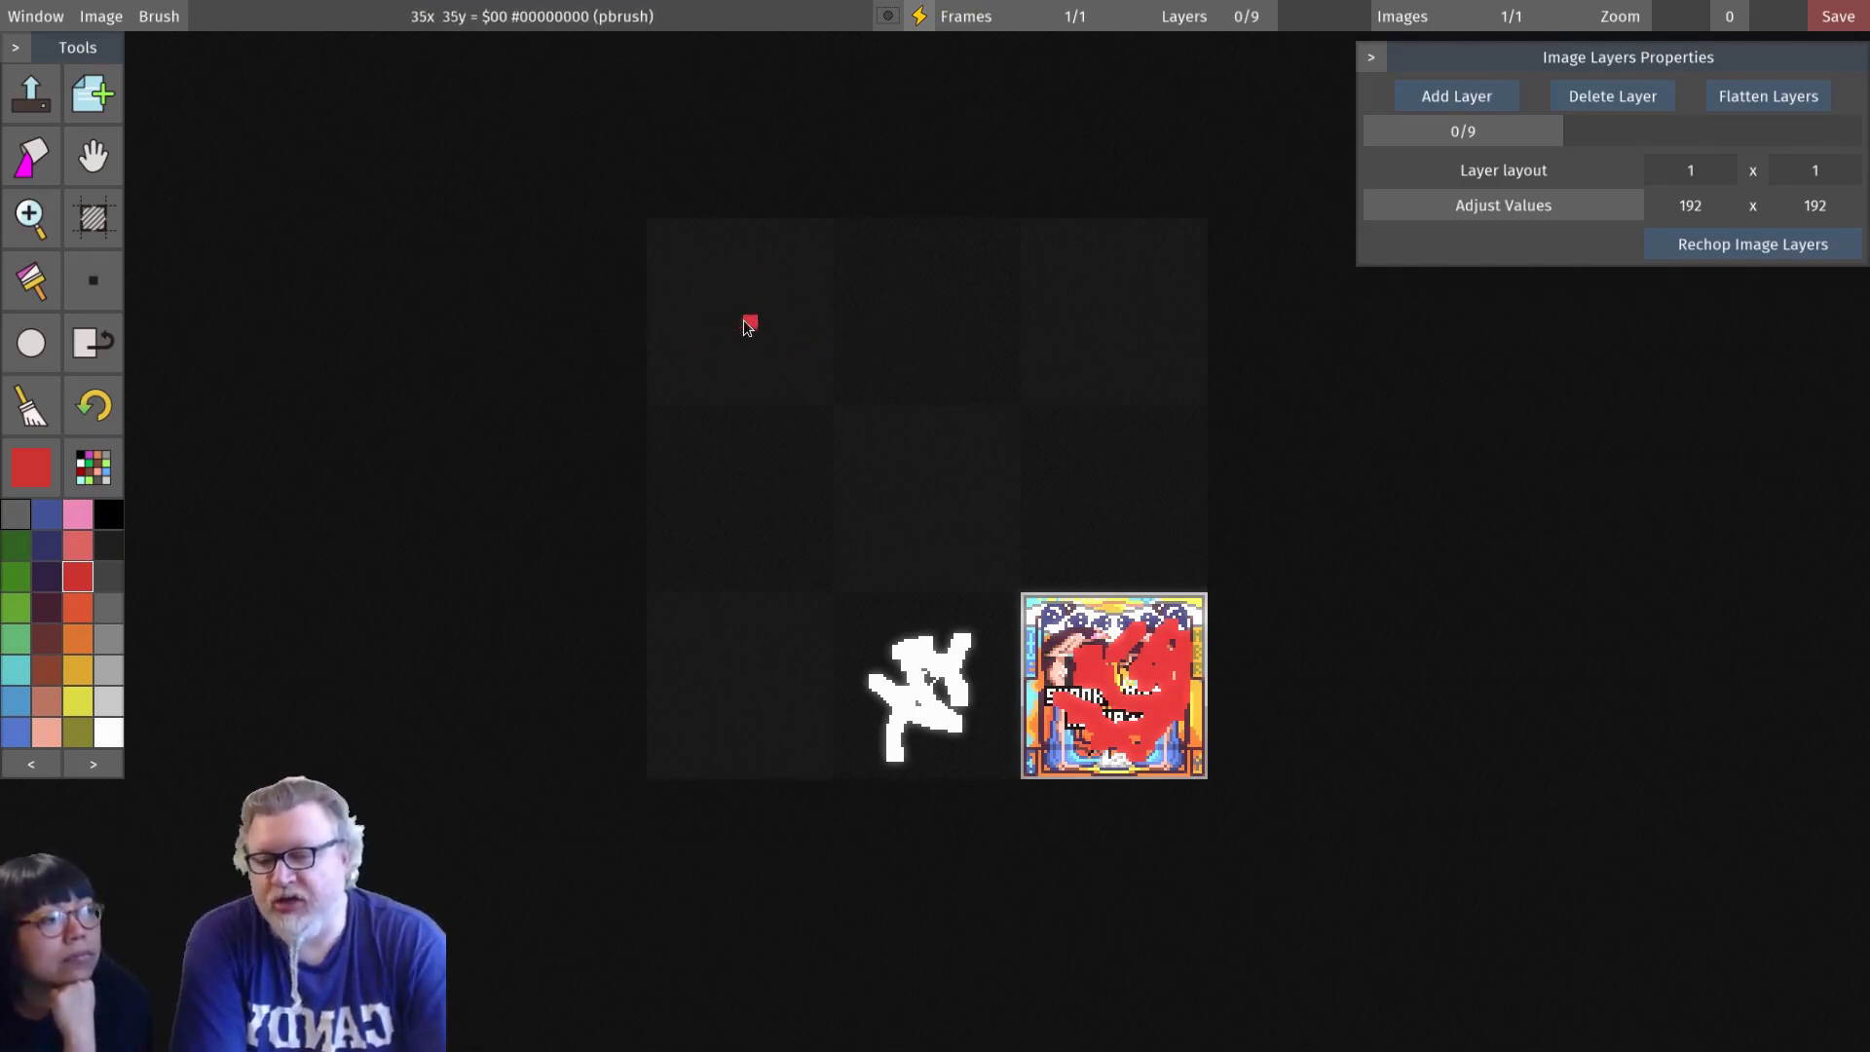
Step: Paint red blobs on each of the three layers in the grid's top row and display layer 3 alone
{"action": "left_click", "coordinate": [742, 307]}
{"action": "left_click", "coordinate": [923, 327]}
{"action": "left_click_drag", "start_coordinate": [1146, 325], "coordinate": [1140, 347]}
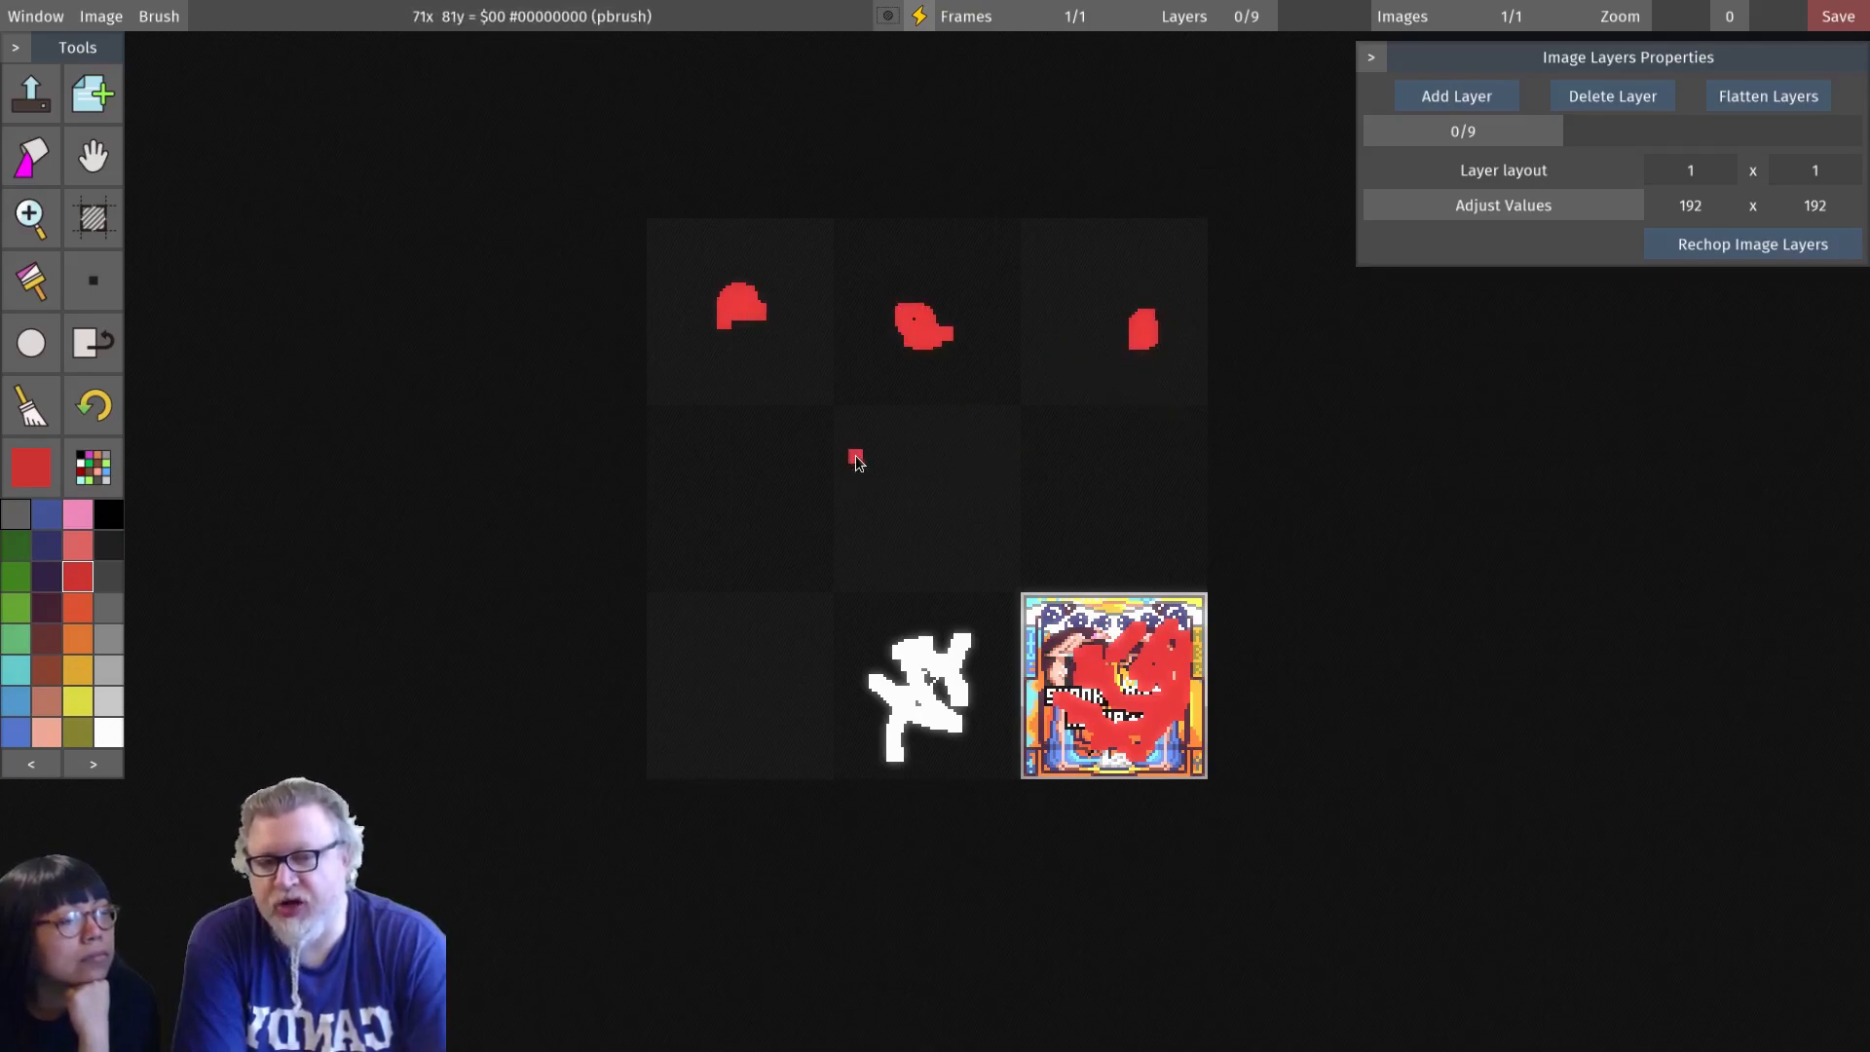
{"action": "mouse_move", "coordinate": [1247, 19]}
{"action": "left_mouse_down"}
{"action": "mouse_move", "coordinate": [1342, 32]}
{"action": "mouse_move", "coordinate": [1248, 27]}
{"action": "mouse_move", "coordinate": [1285, 38]}
{"action": "mouse_move", "coordinate": [1229, 49]}
{"action": "left_mouse_up"}
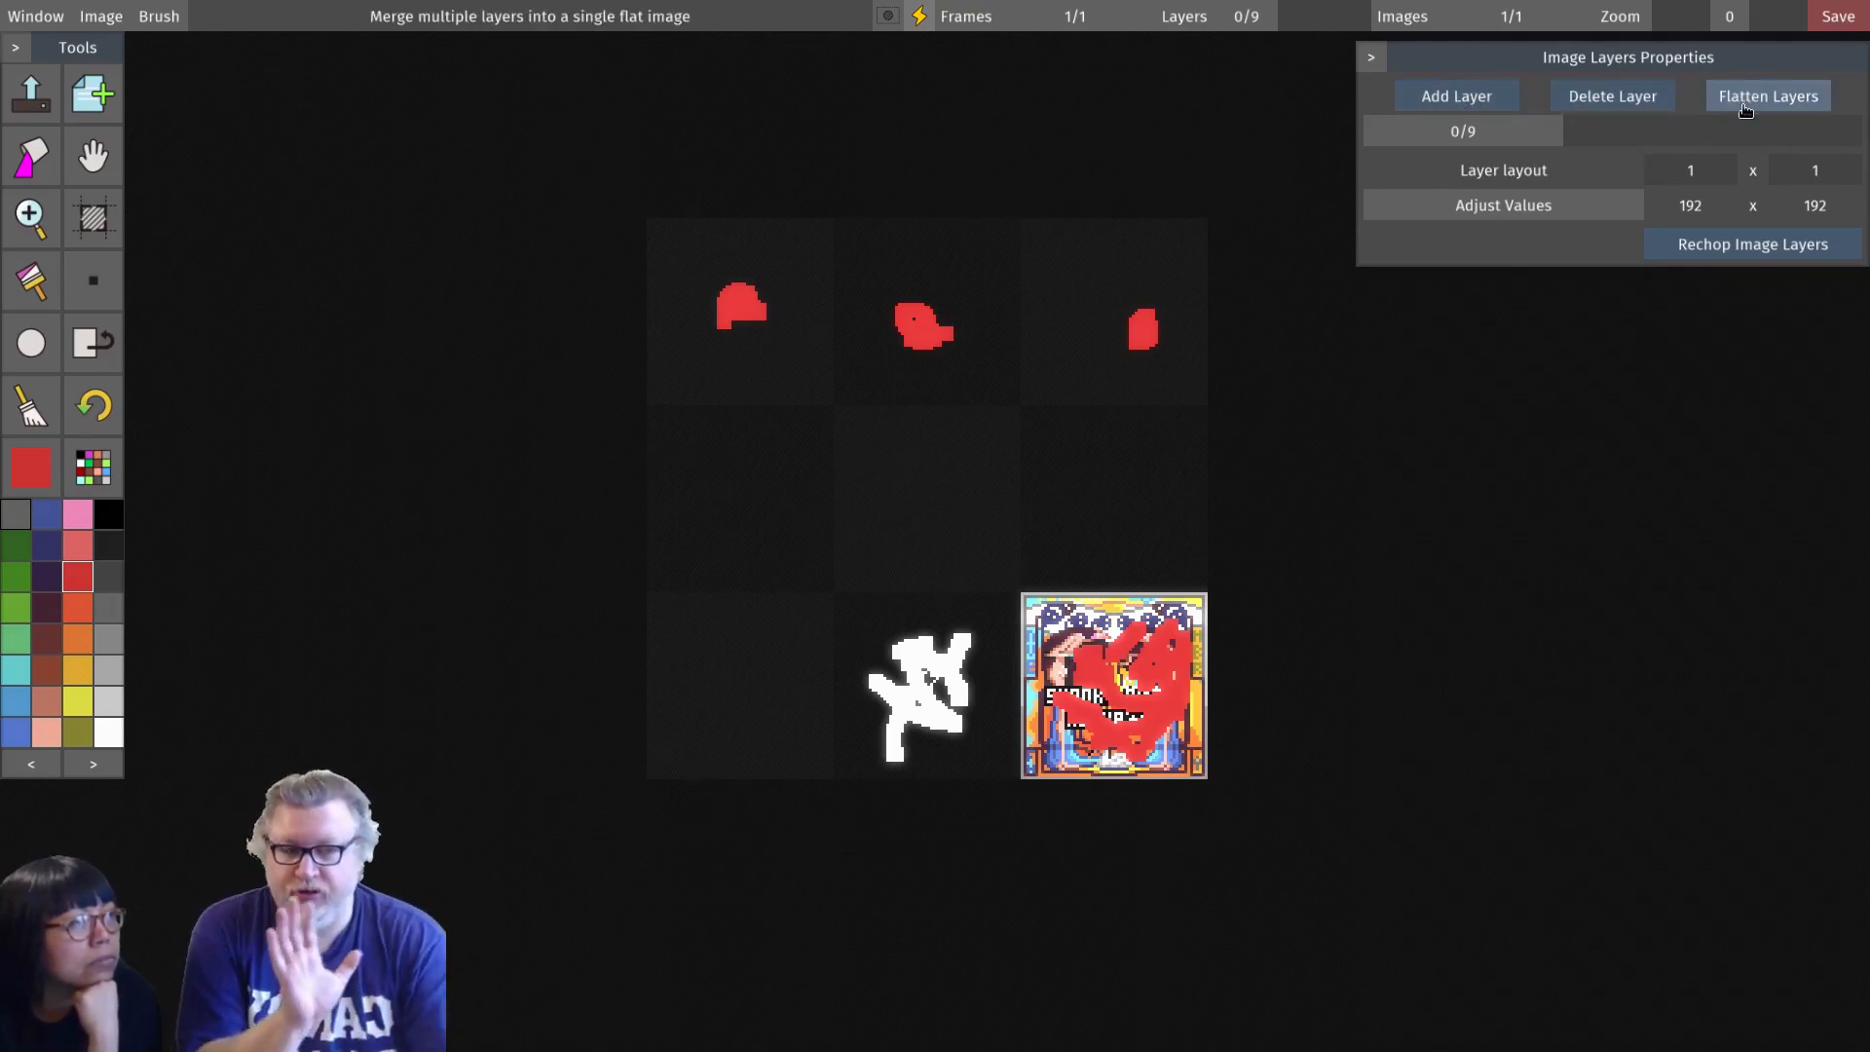
{"action": "left_click_drag", "start_coordinate": [779, 304], "coordinate": [752, 341]}
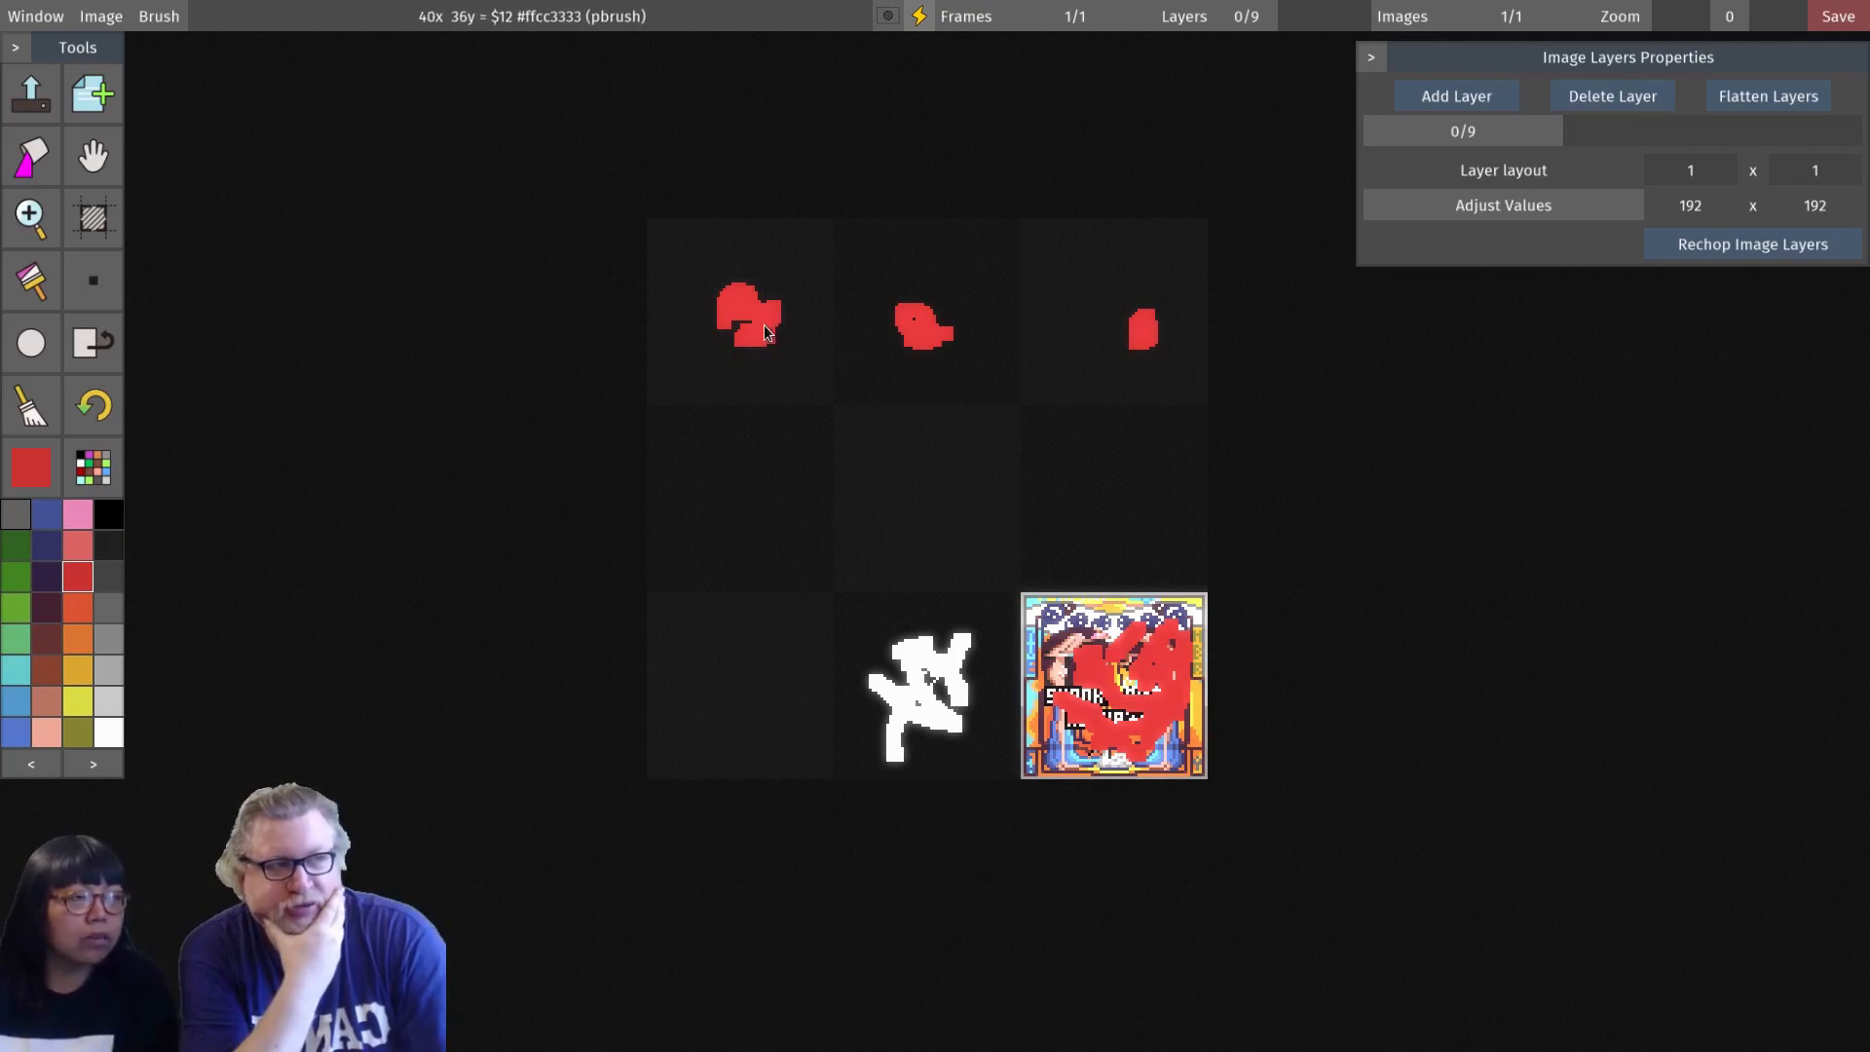
{"action": "mouse_move", "coordinate": [1278, 25]}
{"action": "left_mouse_down"}
{"action": "mouse_move", "coordinate": [1310, 32]}
{"action": "mouse_move", "coordinate": [1289, 37]}
{"action": "left_mouse_up"}
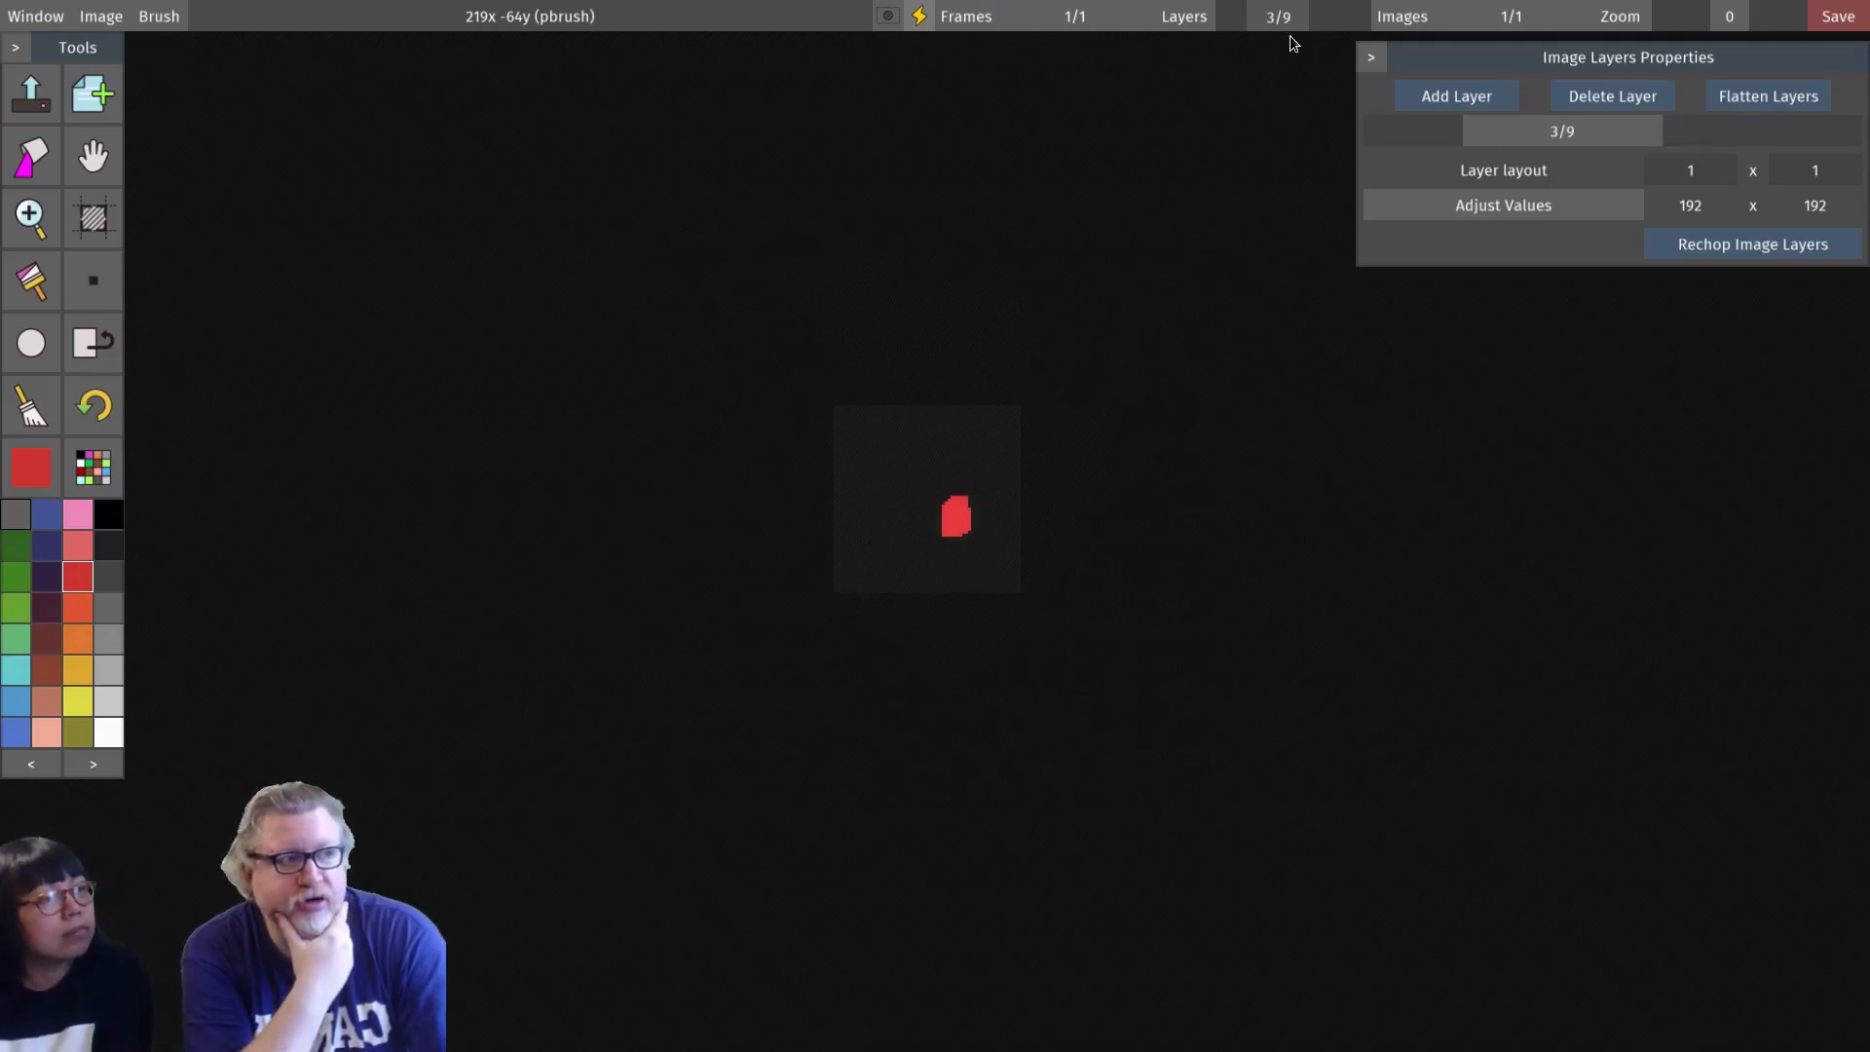
Step: Delete layer 3 and show all the remaining layers together in the grid
{"action": "left_click", "coordinate": [1661, 101]}
{"action": "left_click_drag", "start_coordinate": [1292, 29], "coordinate": [1235, 27]}
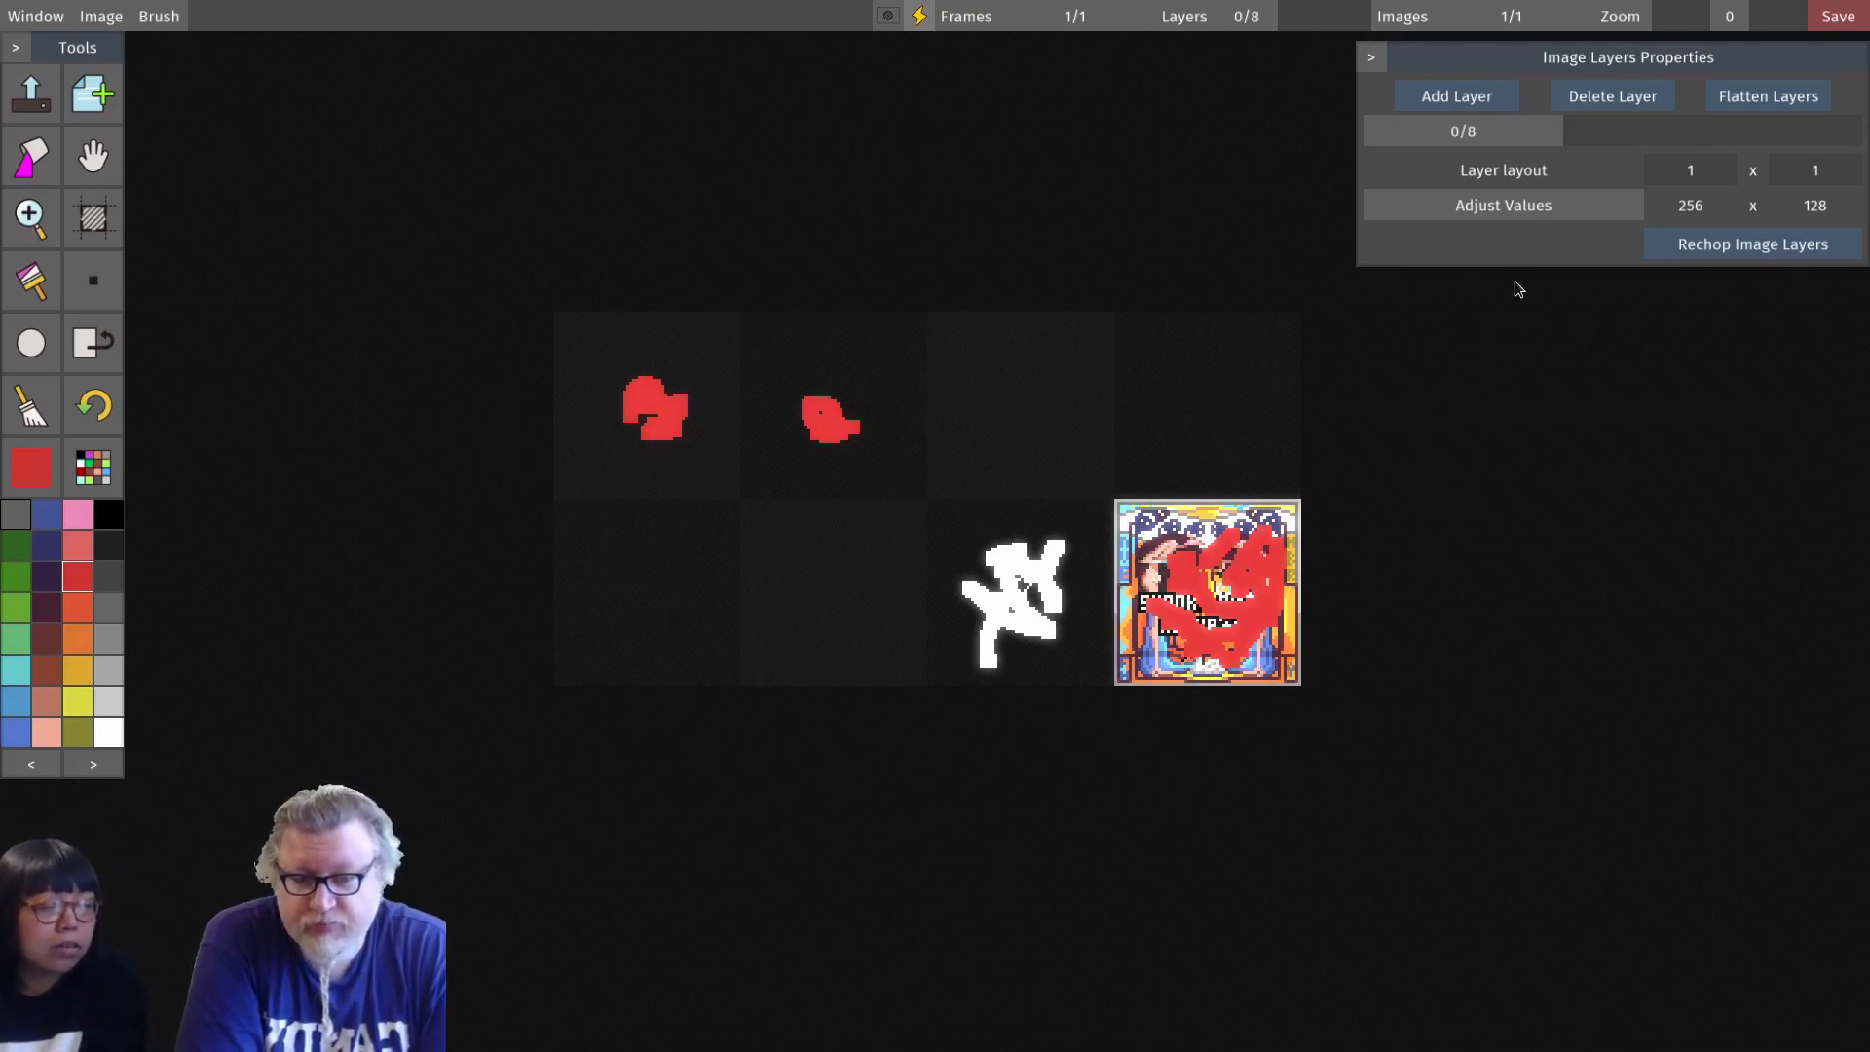
{"action": "left_click", "coordinate": [1557, 218]}
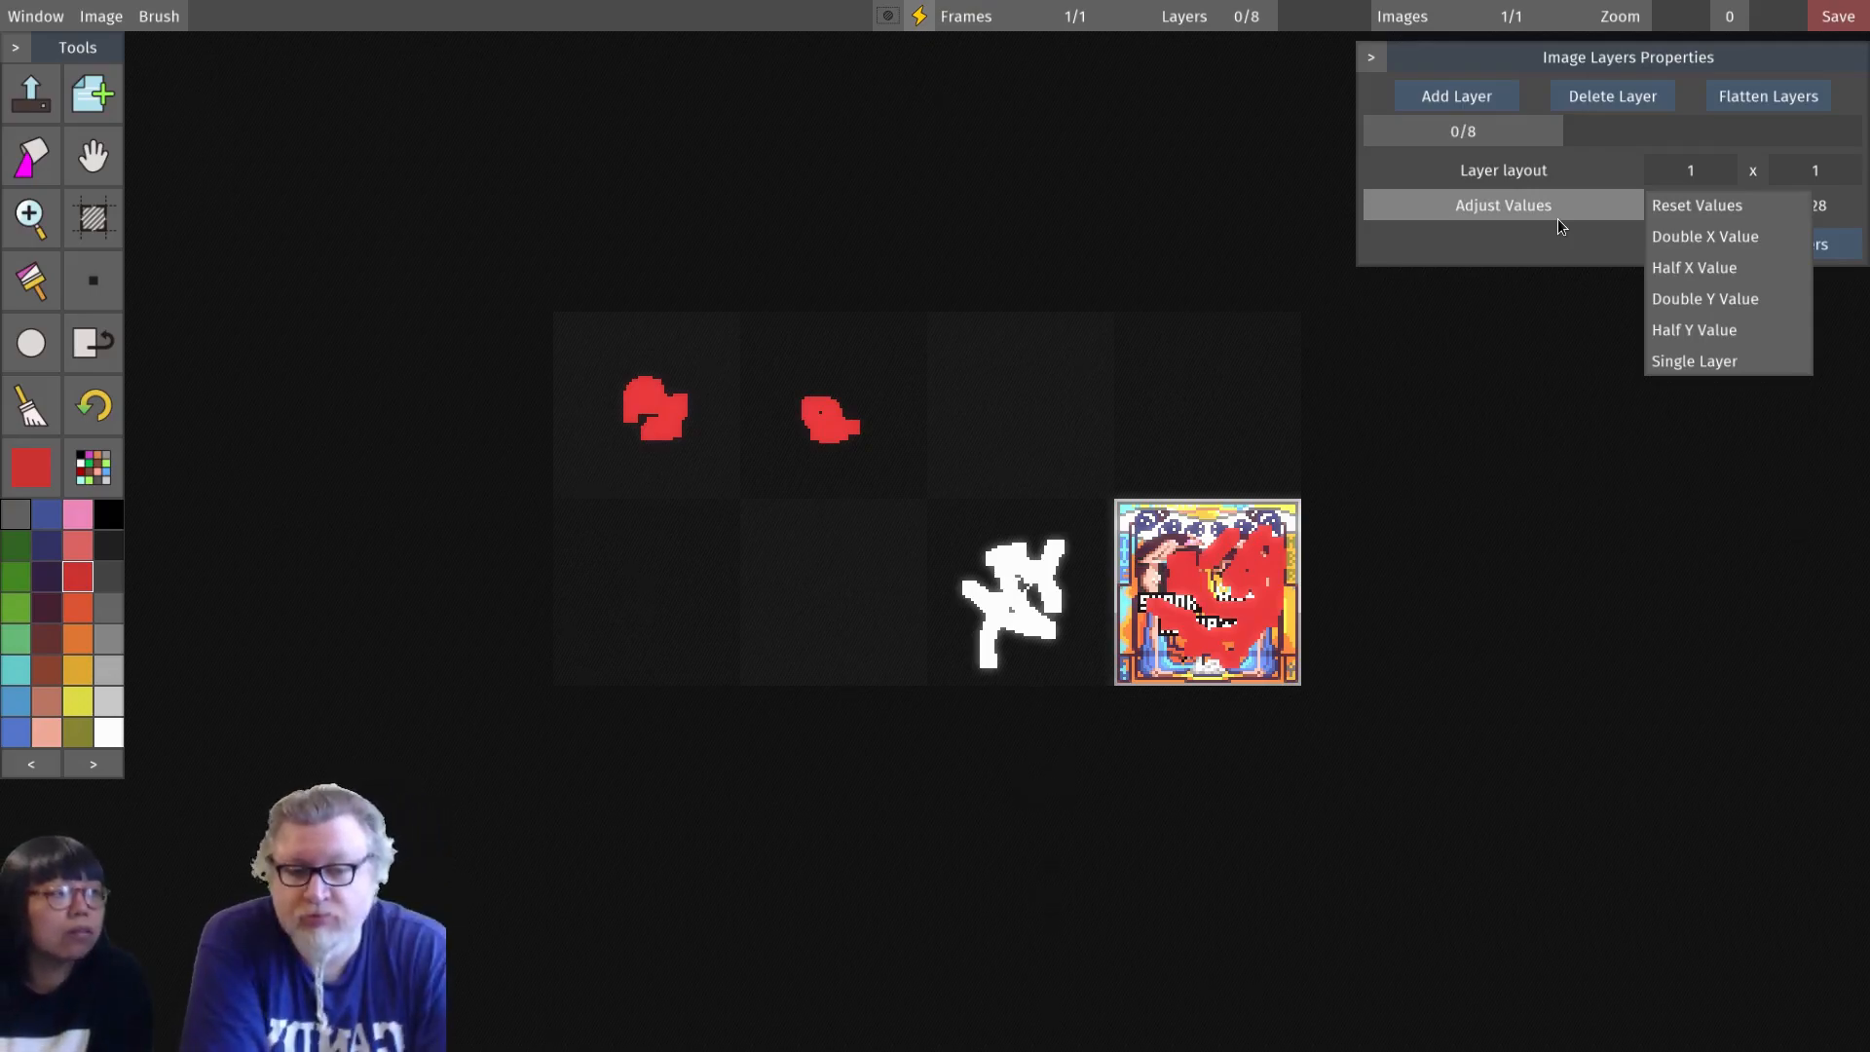
{"action": "left_click", "coordinate": [1557, 232]}
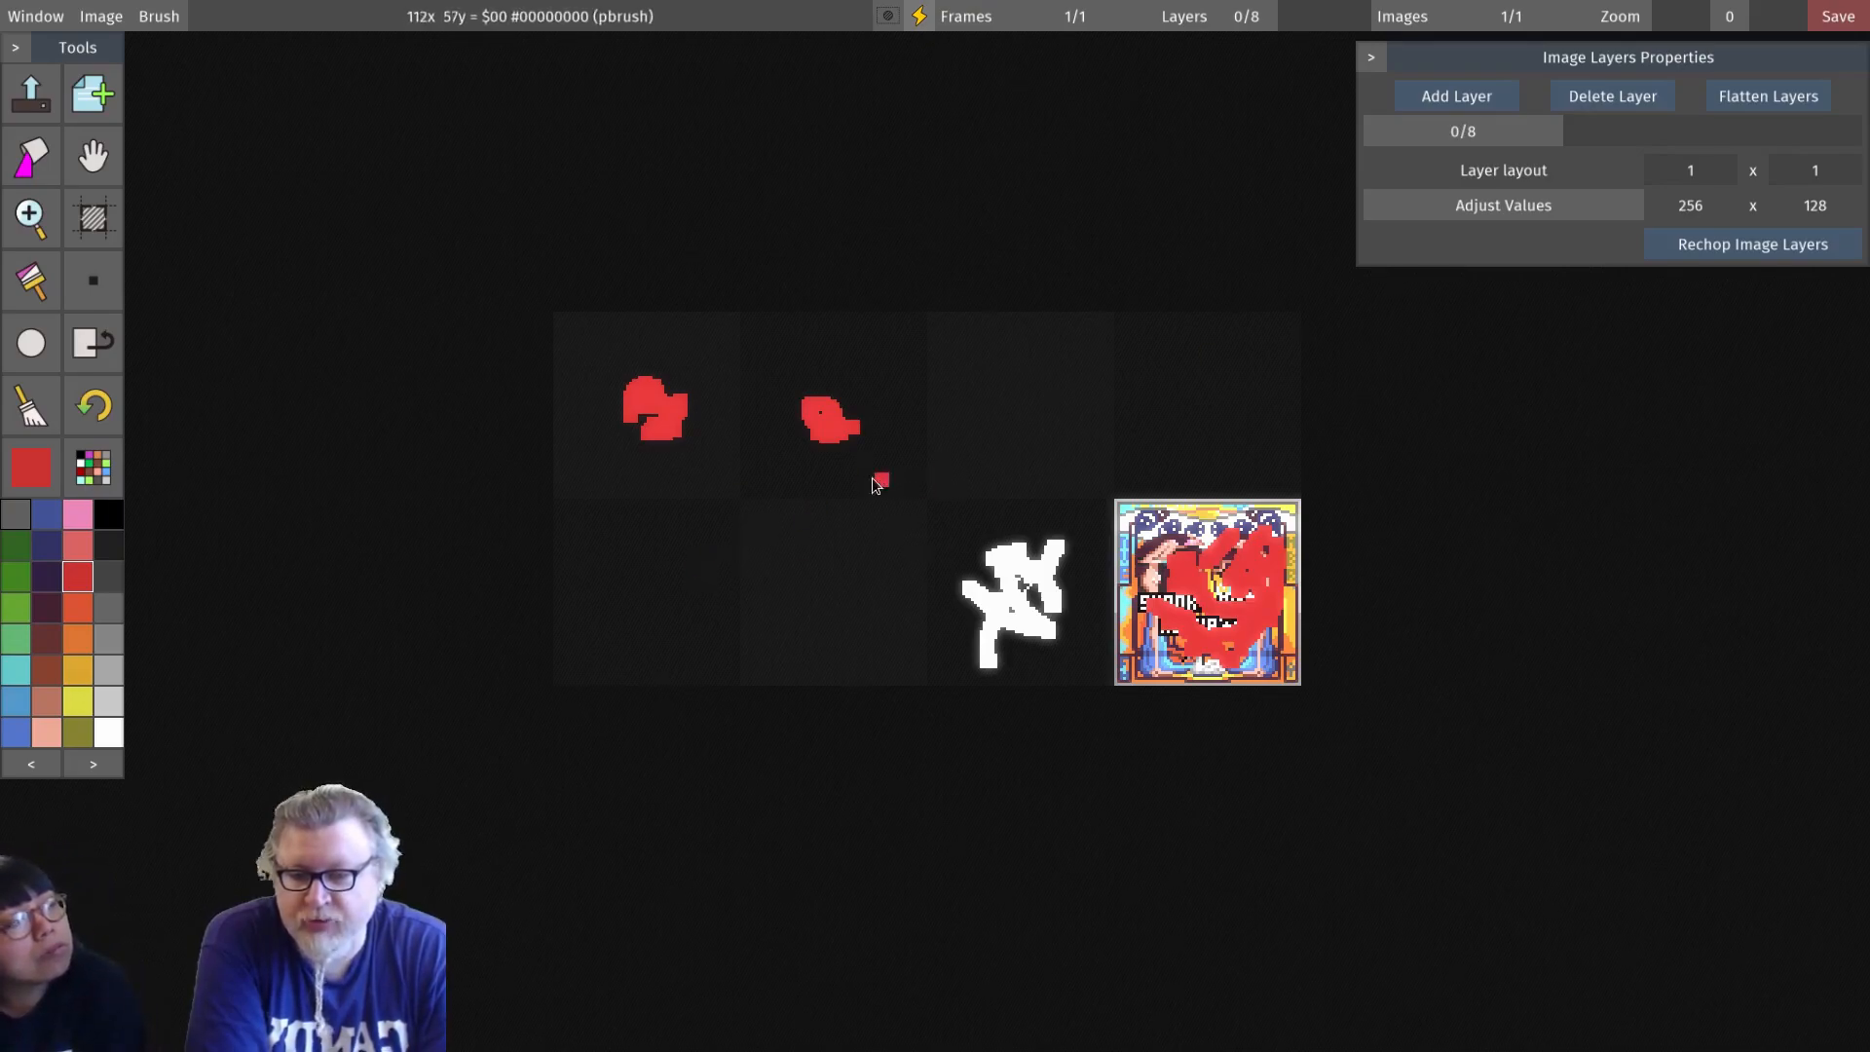
{"action": "left_click", "coordinate": [1496, 211]}
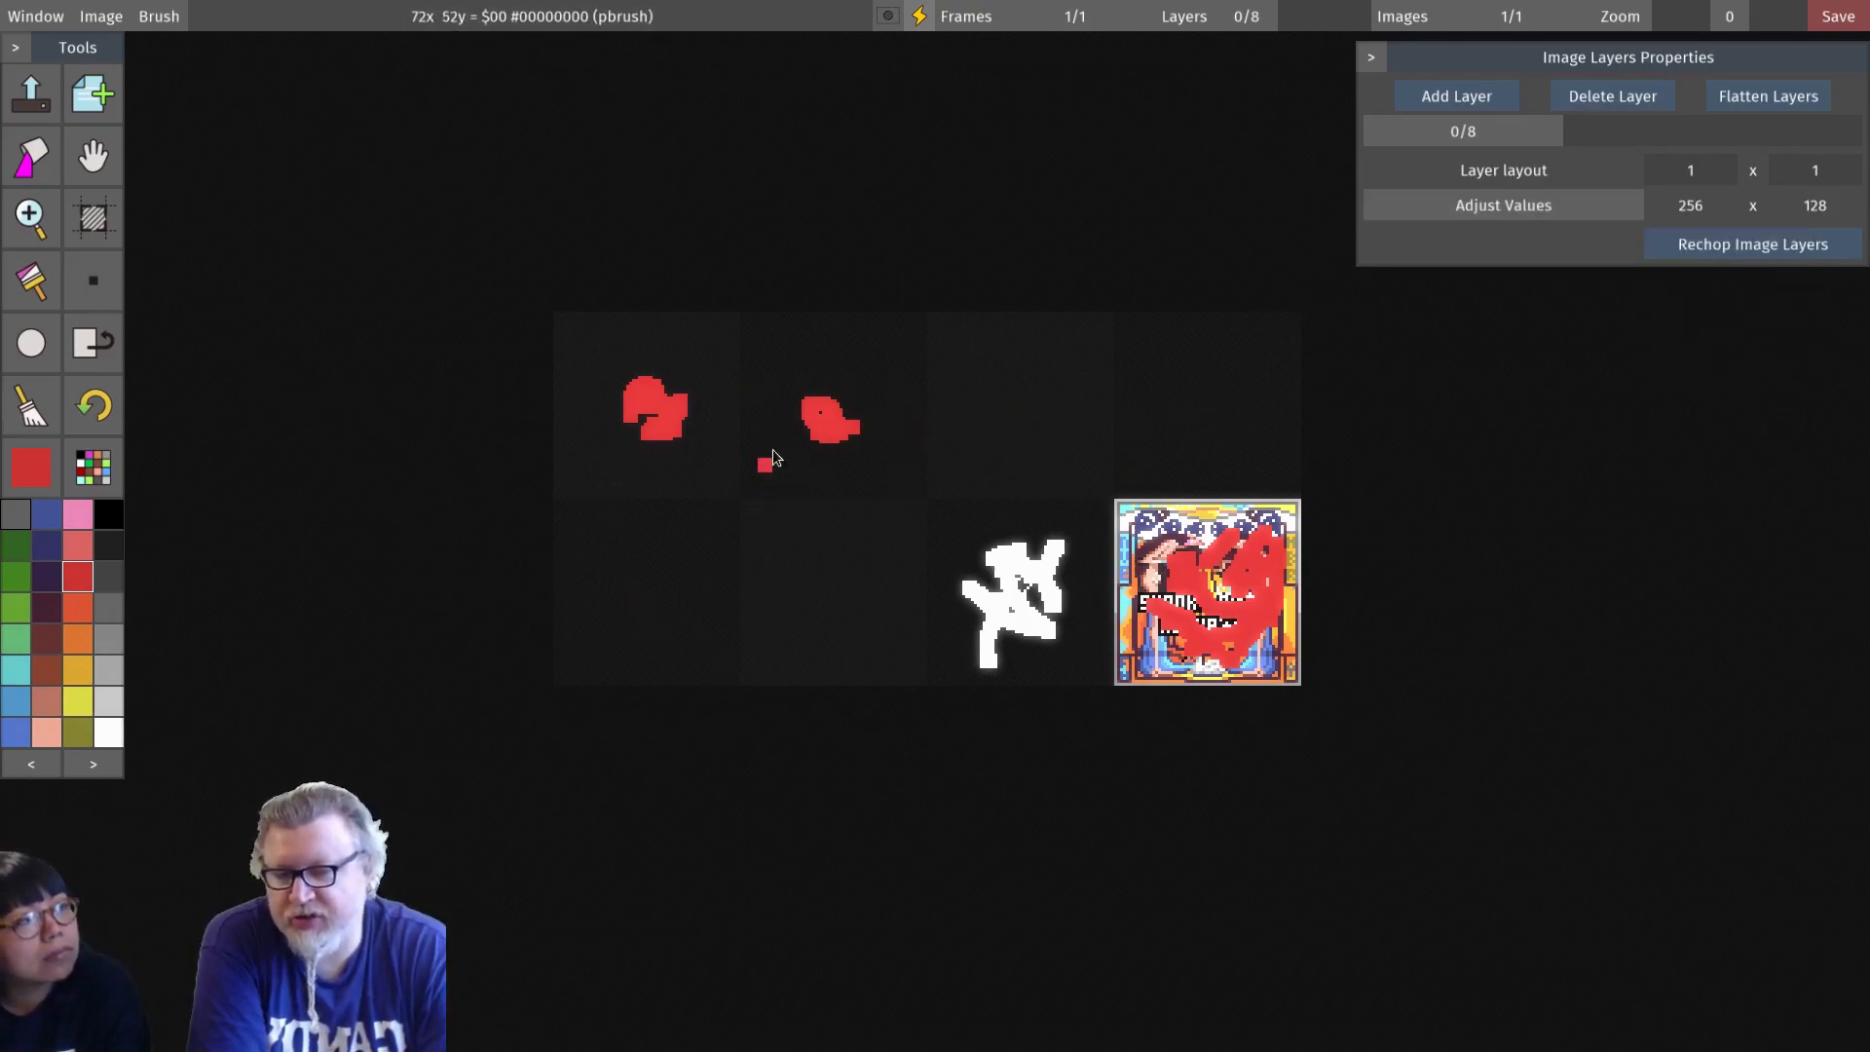
Step: Set the layer layout to 2 x 1 and rechop the image into those layers
{"action": "left_click_drag", "start_coordinate": [1715, 171], "coordinate": [1668, 172]}
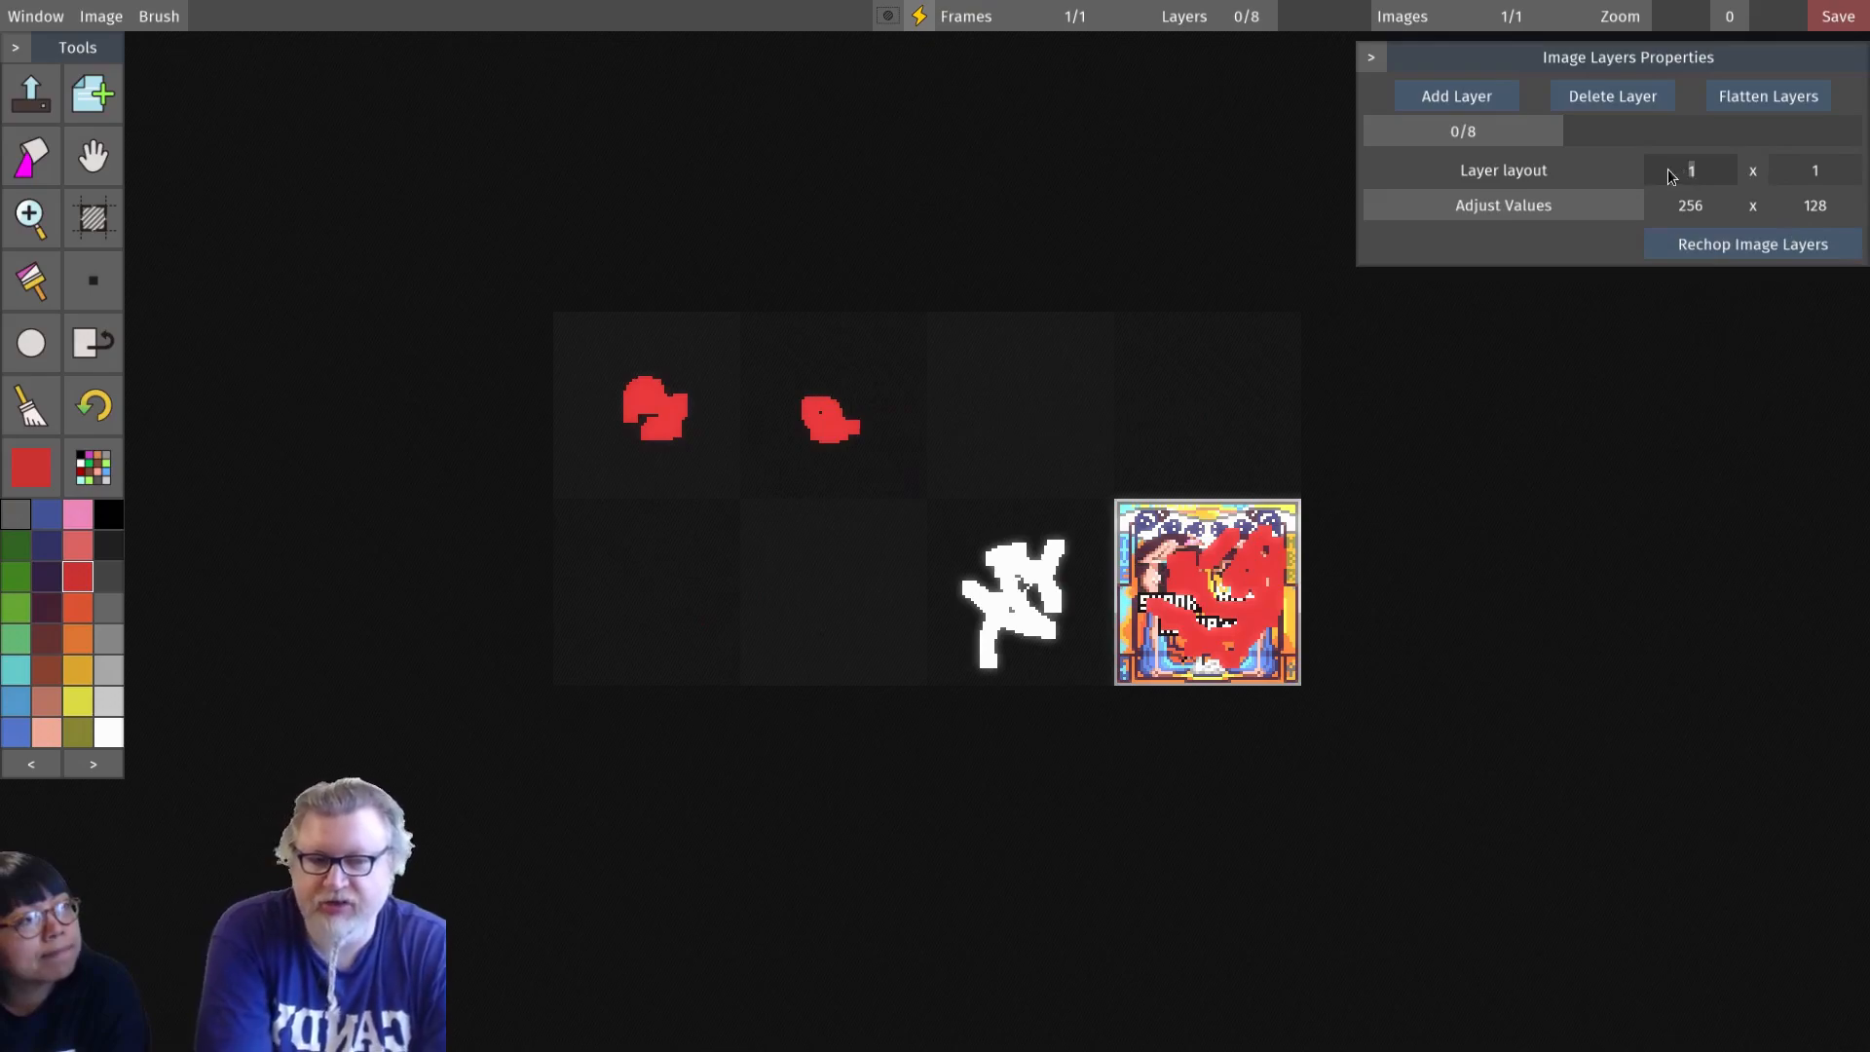
{"action": "type", "text": "2"}
{"action": "left_click", "coordinate": [1627, 206]}
{"action": "left_click", "coordinate": [1722, 235]}
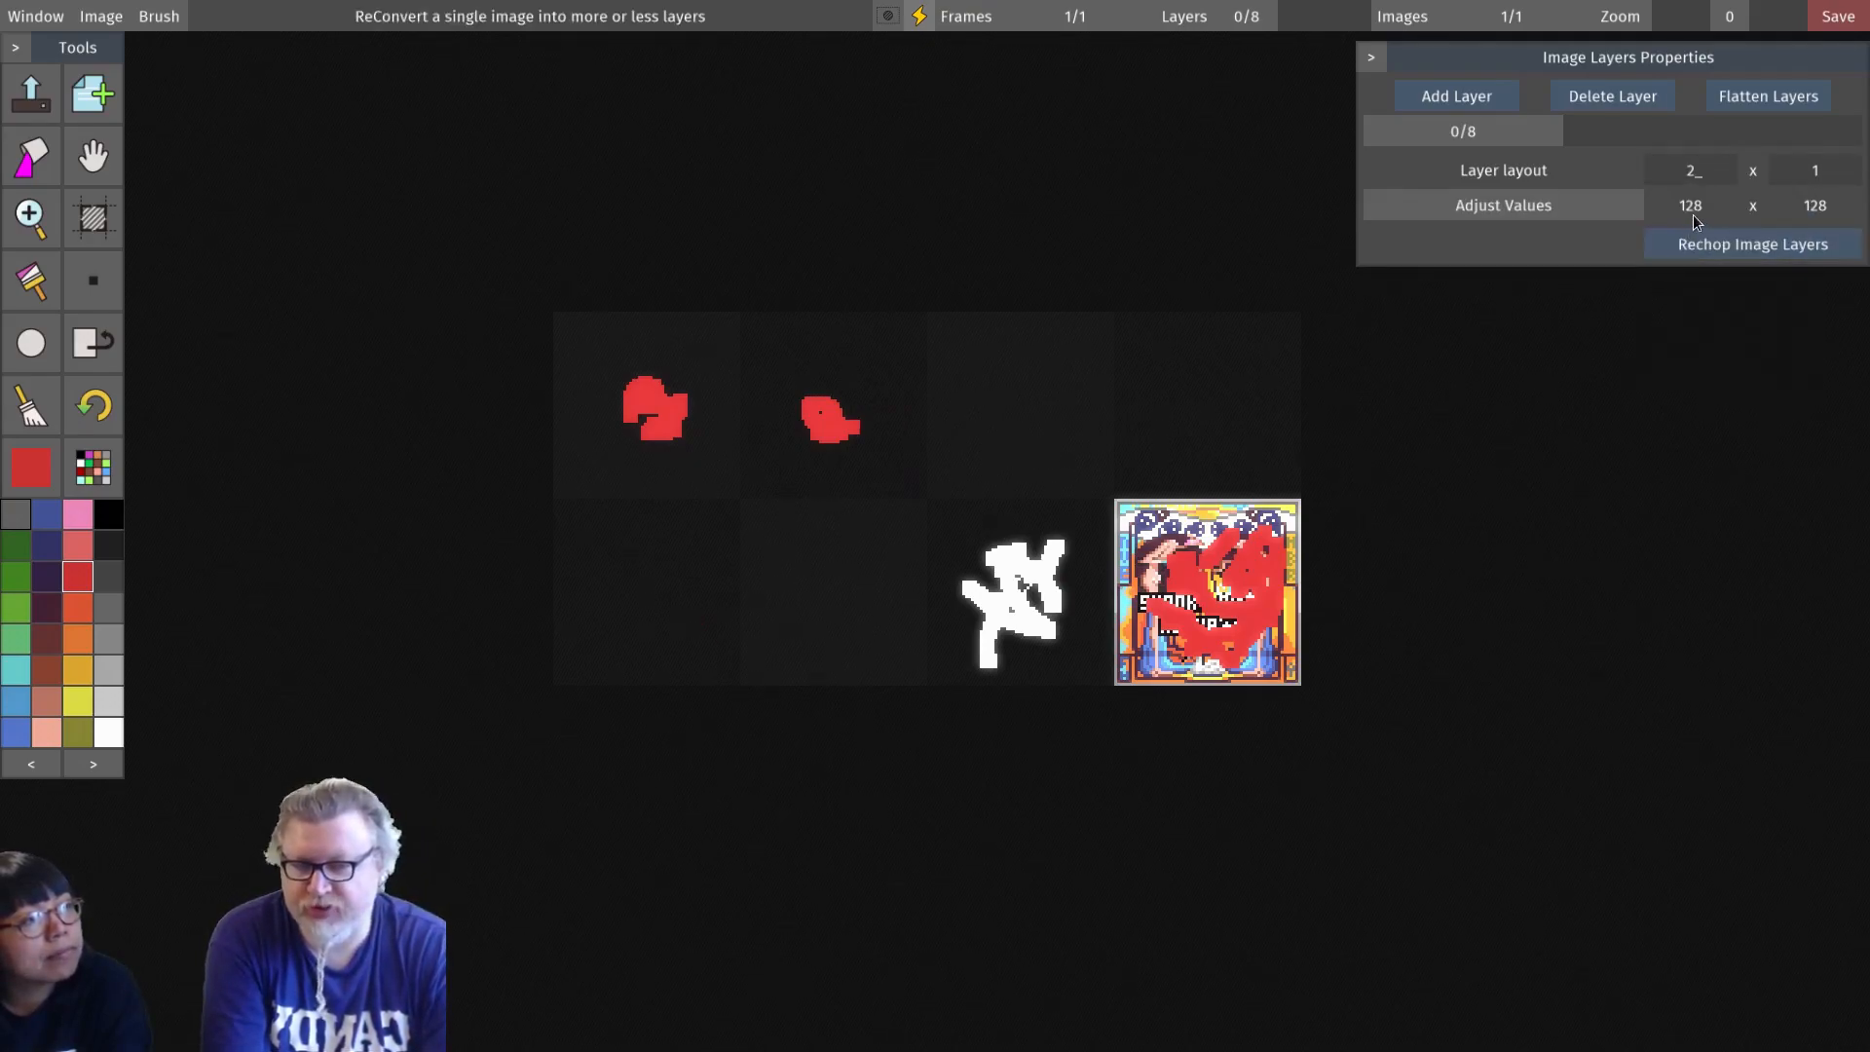
{"action": "left_click", "coordinate": [1758, 252]}
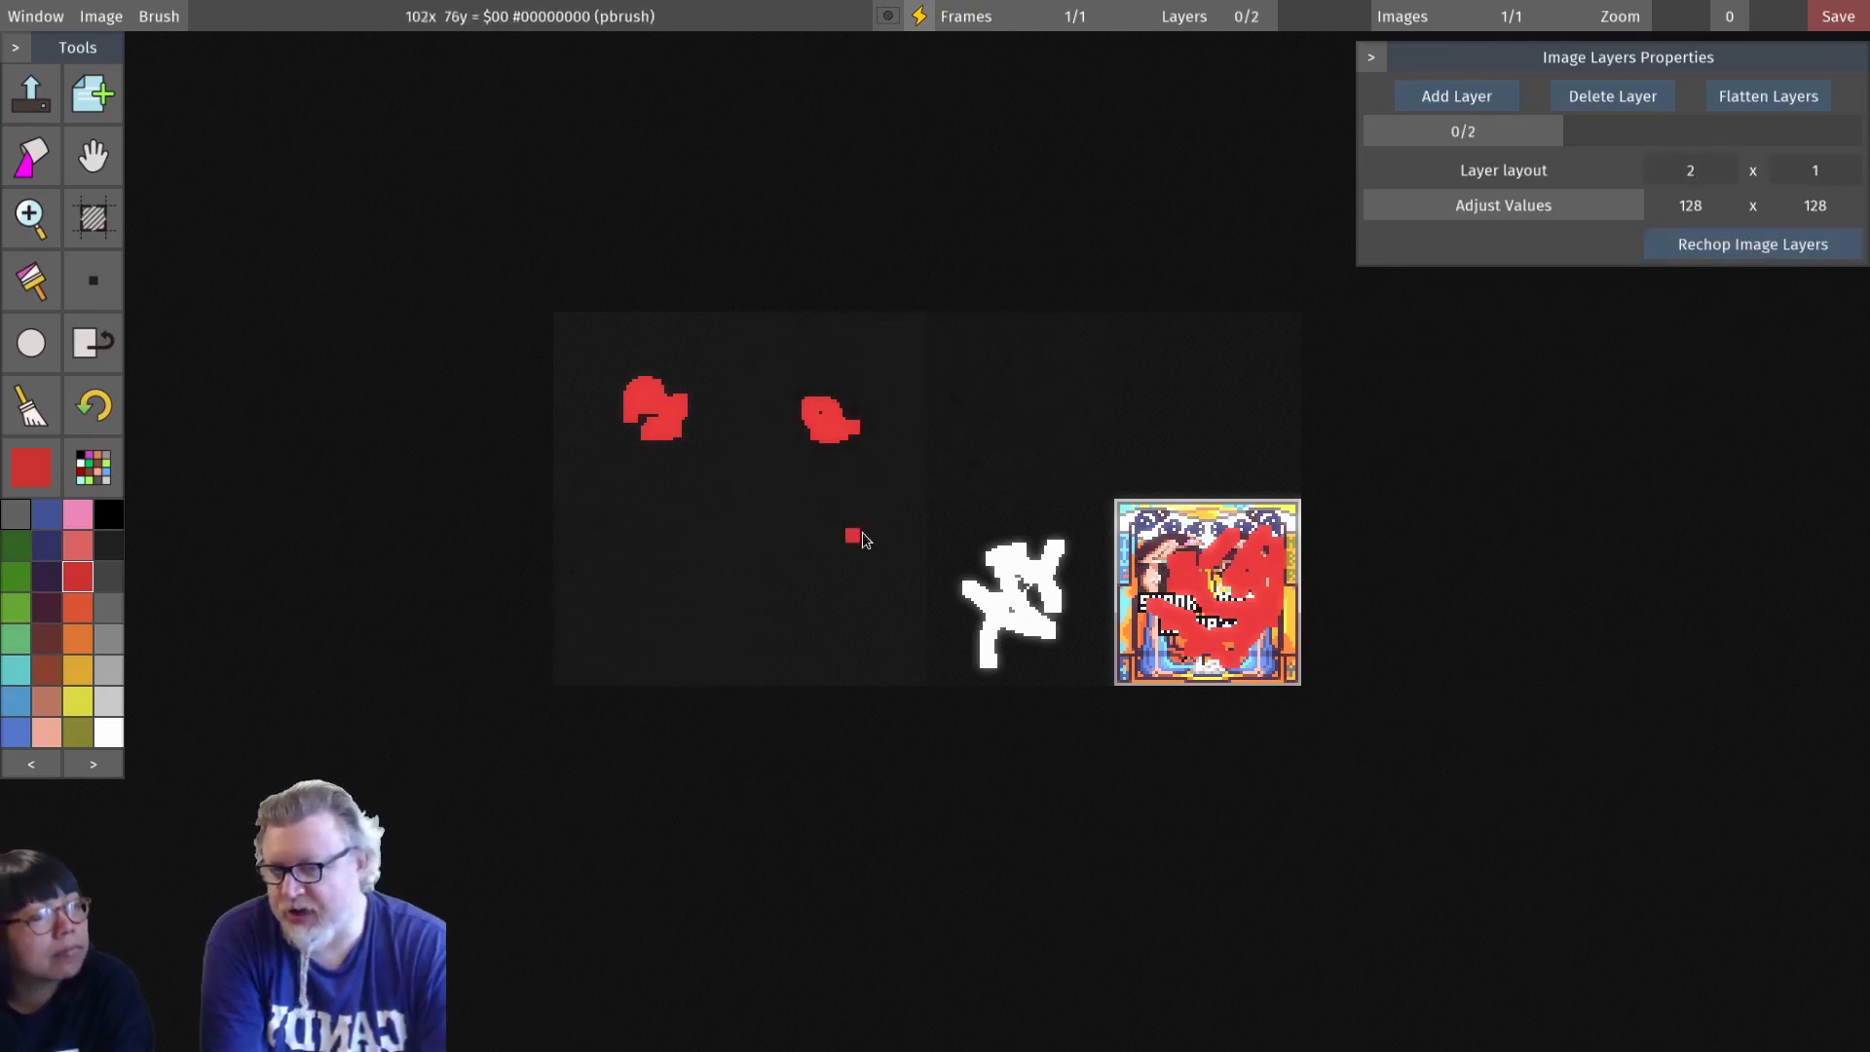
Step: Paint a curved red stroke on each of the two large layers and flip through the layers, returning to the side-by-side view
{"action": "left_click_drag", "start_coordinate": [780, 509], "coordinate": [701, 537]}
{"action": "mouse_move", "coordinate": [1207, 424]}
{"action": "left_mouse_down"}
{"action": "mouse_move", "coordinate": [1214, 494]}
{"action": "mouse_move", "coordinate": [1141, 541]}
{"action": "mouse_move", "coordinate": [1062, 546]}
{"action": "left_mouse_up"}
{"action": "left_click", "coordinate": [1184, 16]}
{"action": "mouse_move", "coordinate": [1247, 17]}
{"action": "left_mouse_down"}
{"action": "mouse_move", "coordinate": [1348, 28]}
{"action": "mouse_move", "coordinate": [1276, 39]}
{"action": "left_mouse_up"}
{"action": "left_click", "coordinate": [1629, 208]}
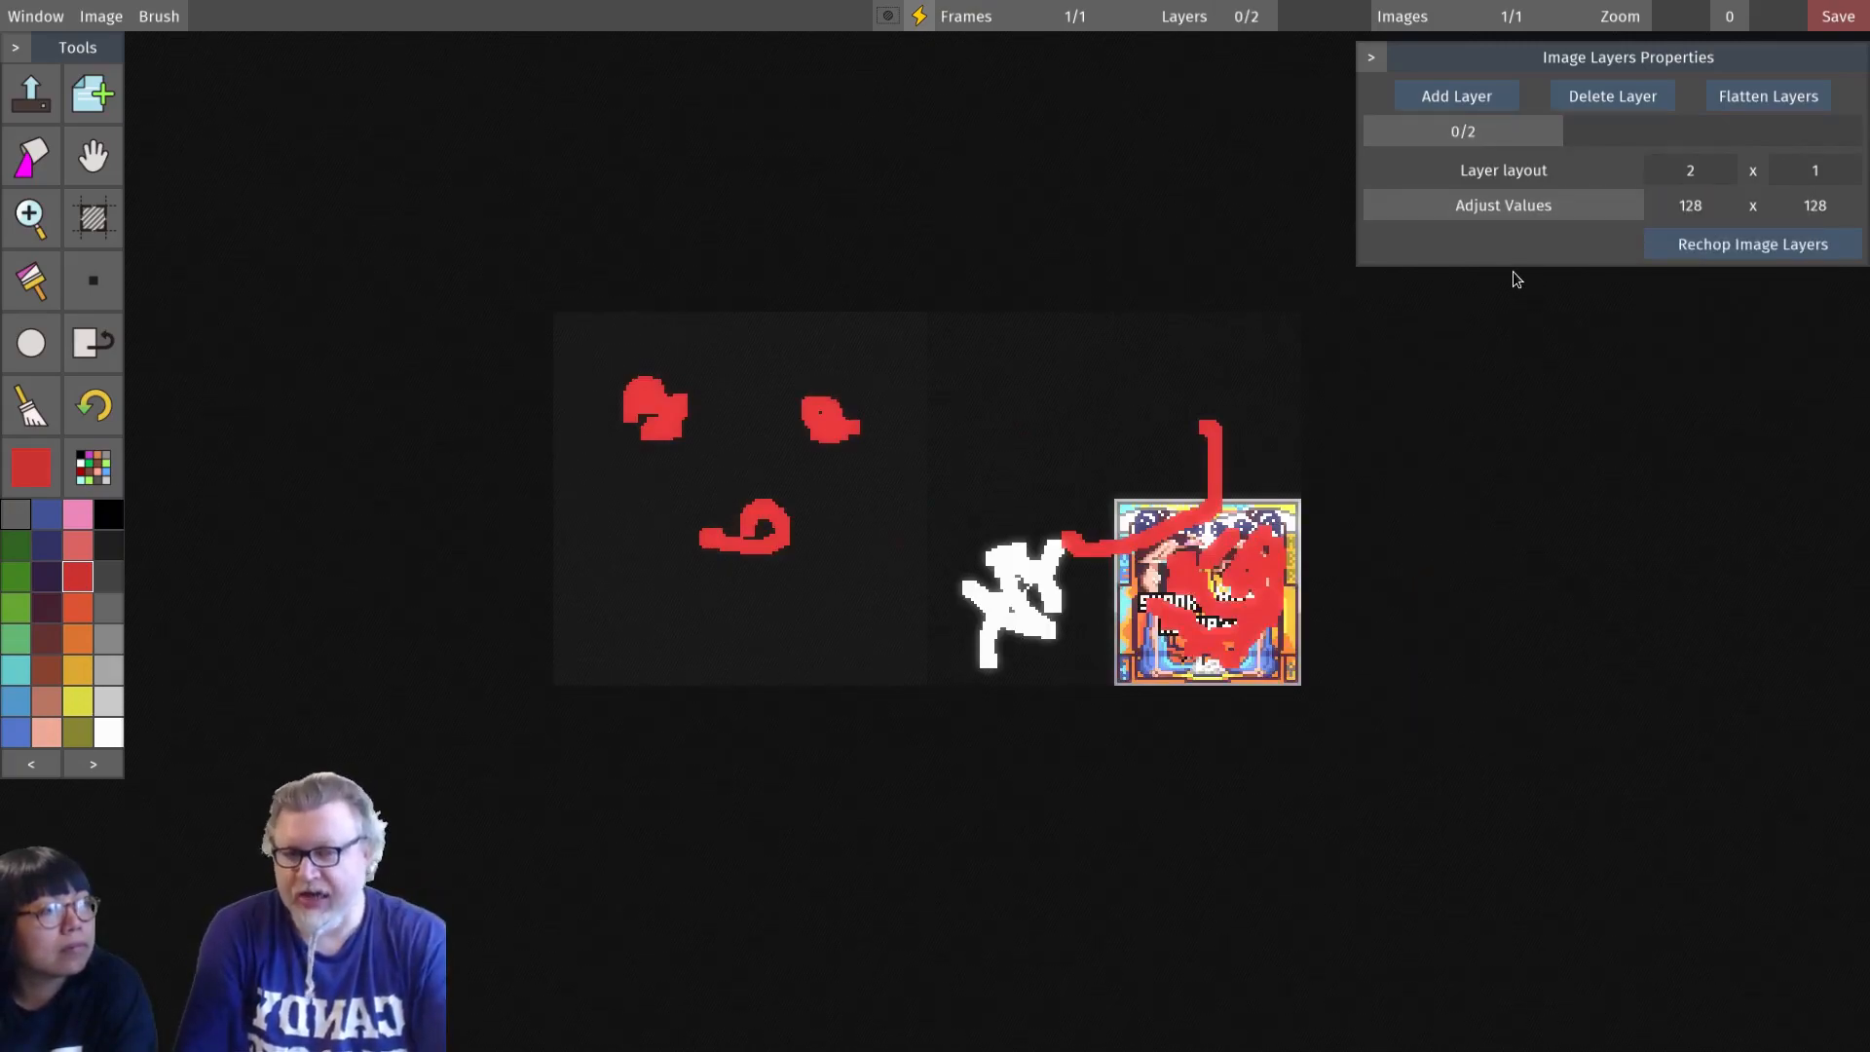
Step: Add one more layer to the two-layer image
{"action": "left_click", "coordinate": [1475, 99]}
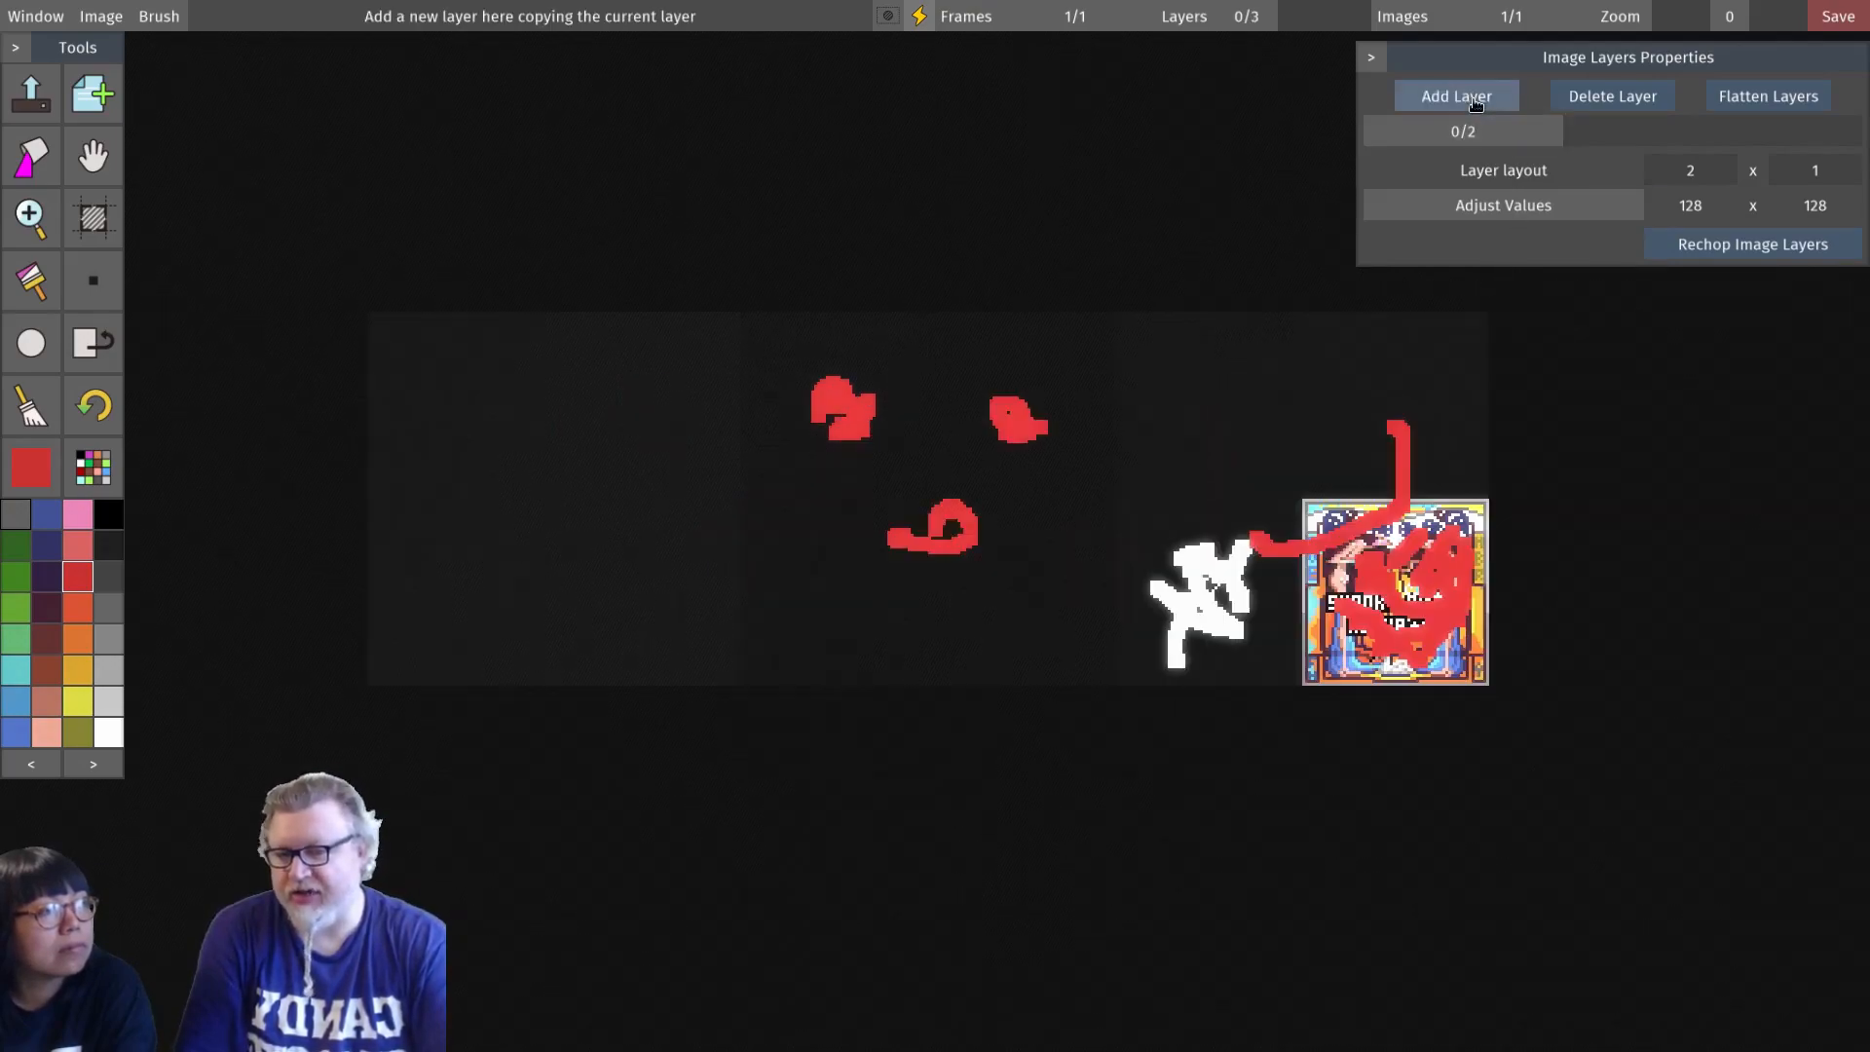
{"action": "left_click", "coordinate": [927, 451]}
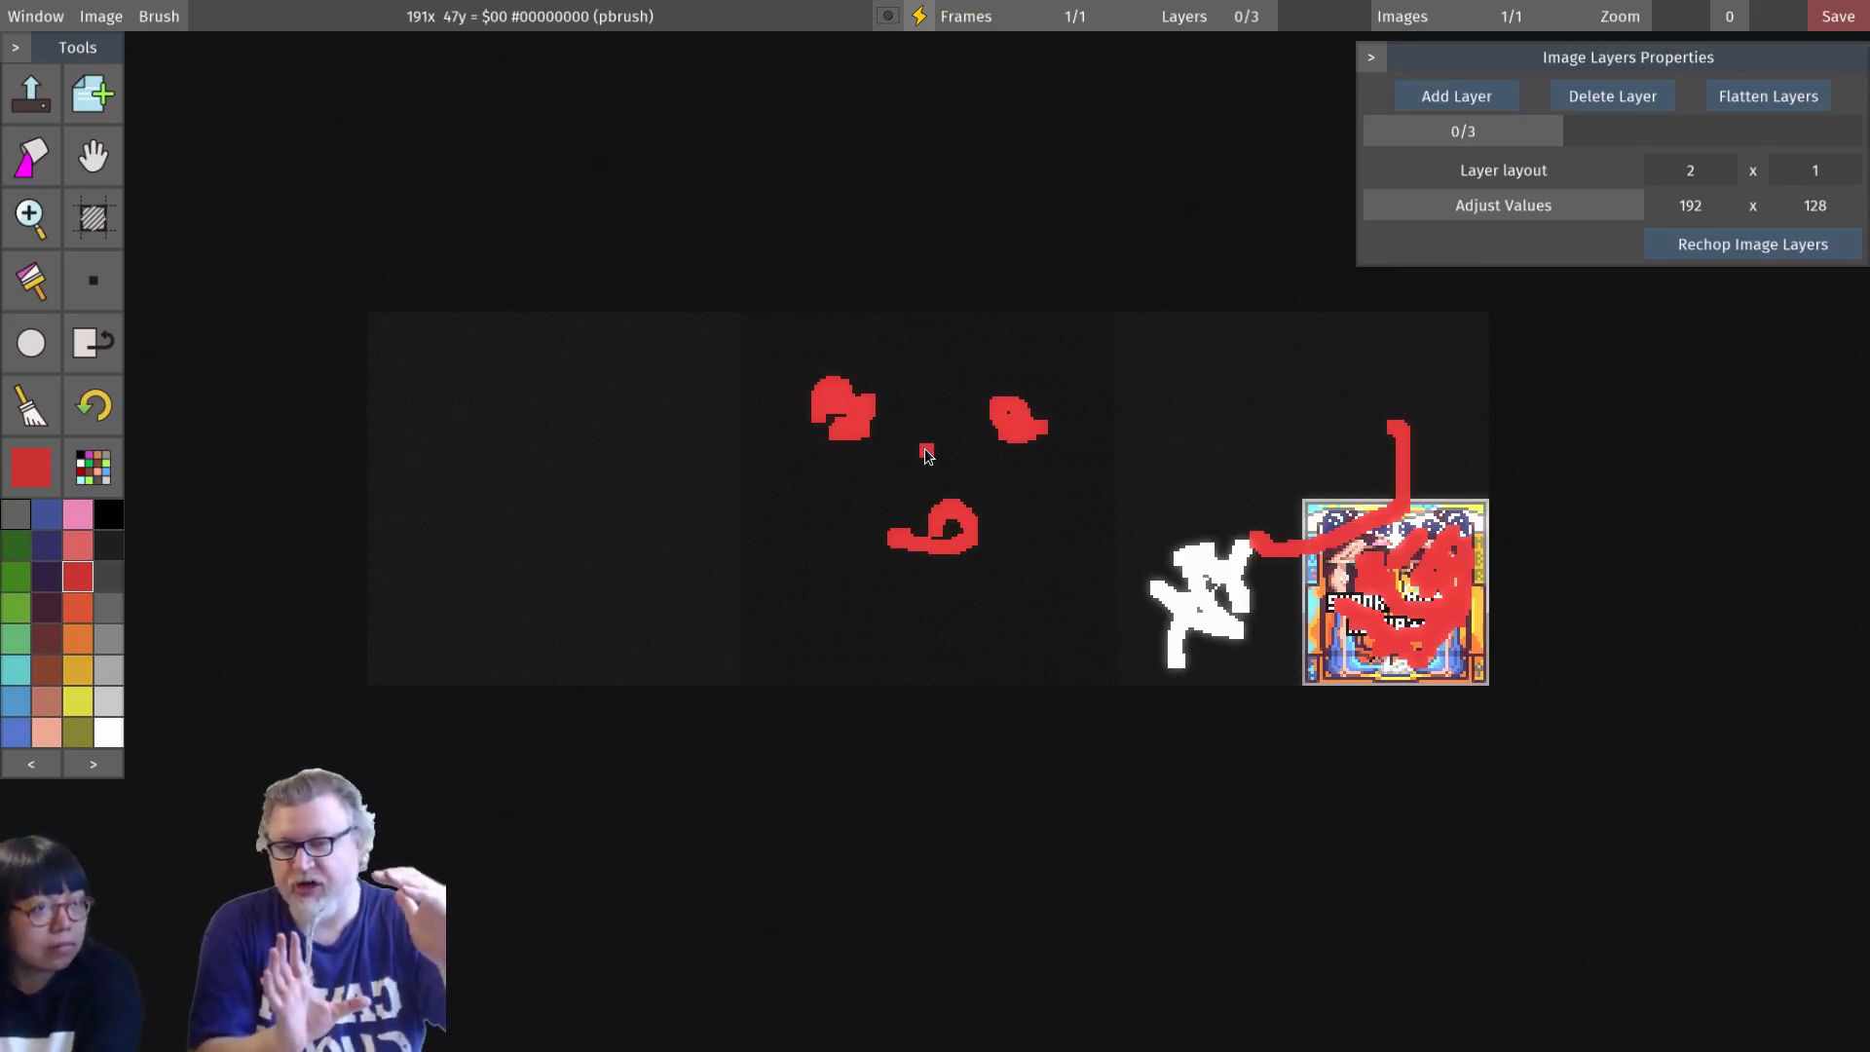
Step: Set the layer layout to 8 x 8 and rechop the whole image into that grid
{"action": "left_click", "coordinate": [1721, 180]}
{"action": "left_click_drag", "start_coordinate": [1717, 175], "coordinate": [1671, 168]}
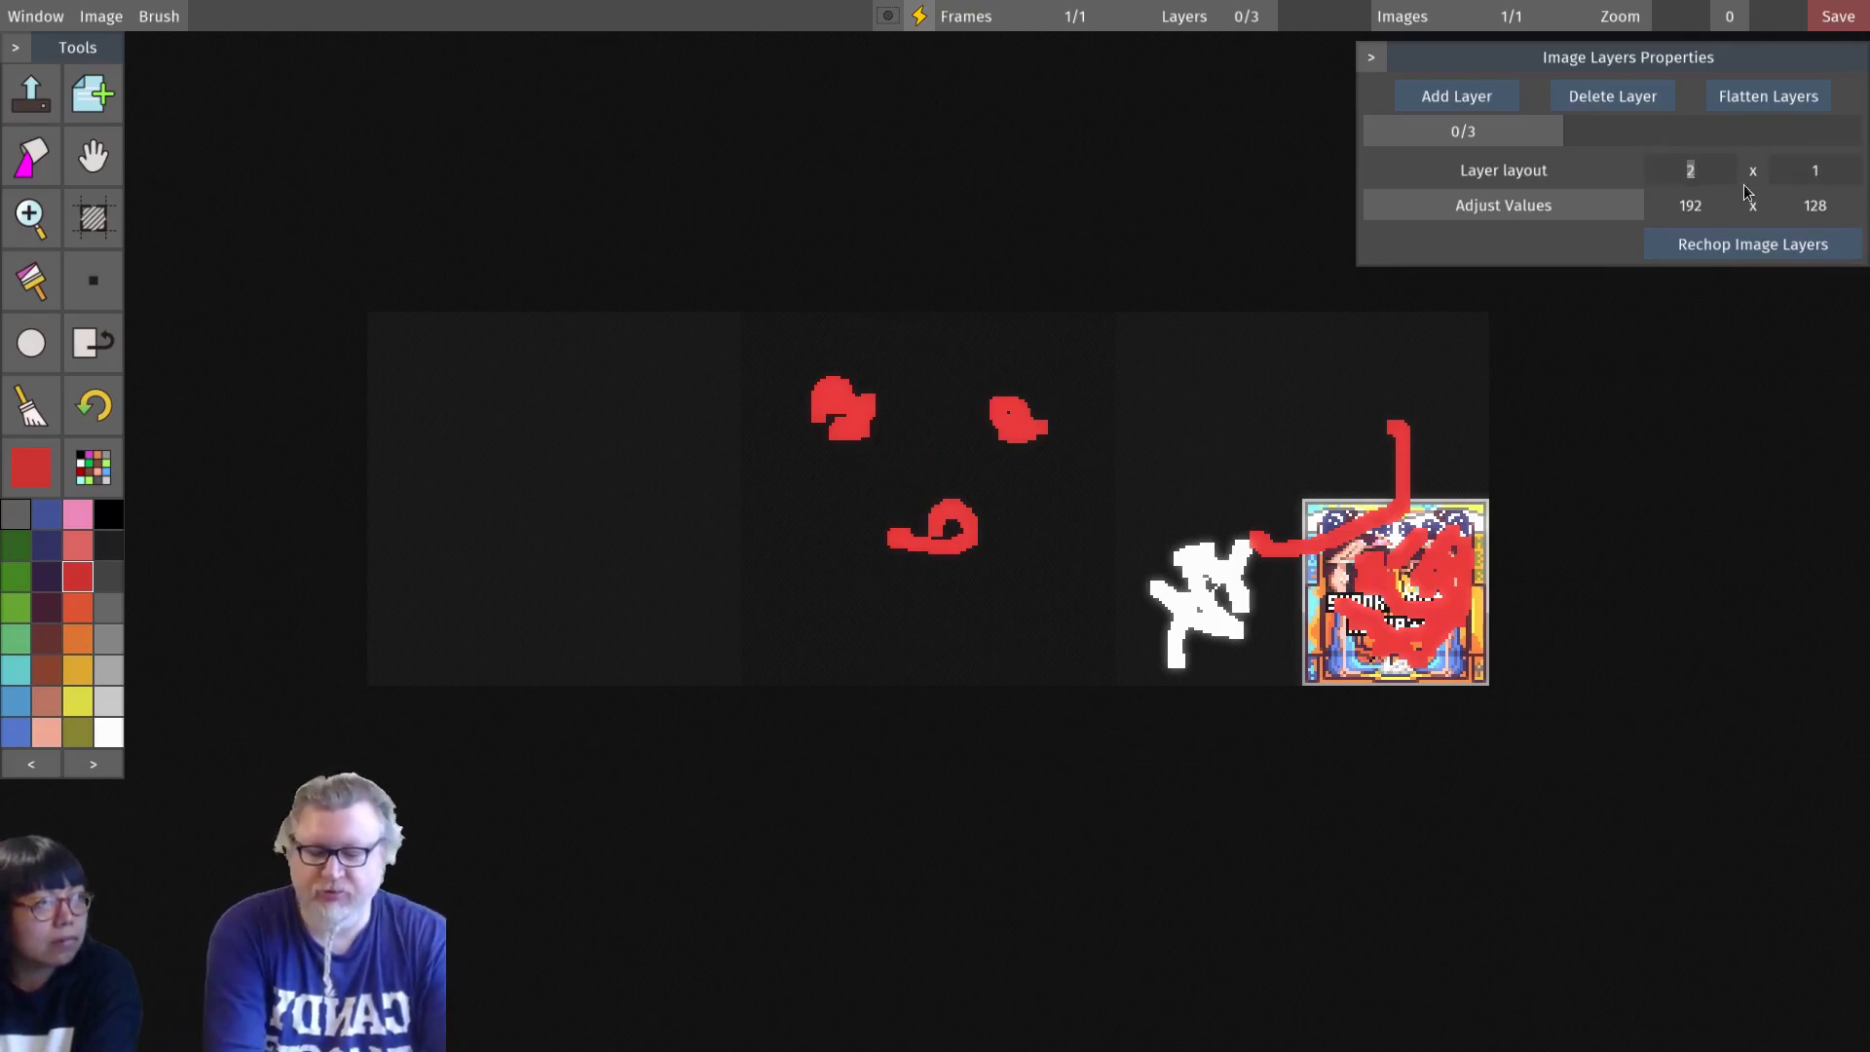
{"action": "type", "text": "8"}
{"action": "left_click_drag", "start_coordinate": [1833, 173], "coordinate": [1791, 173]}
{"action": "type", "text": "8"}
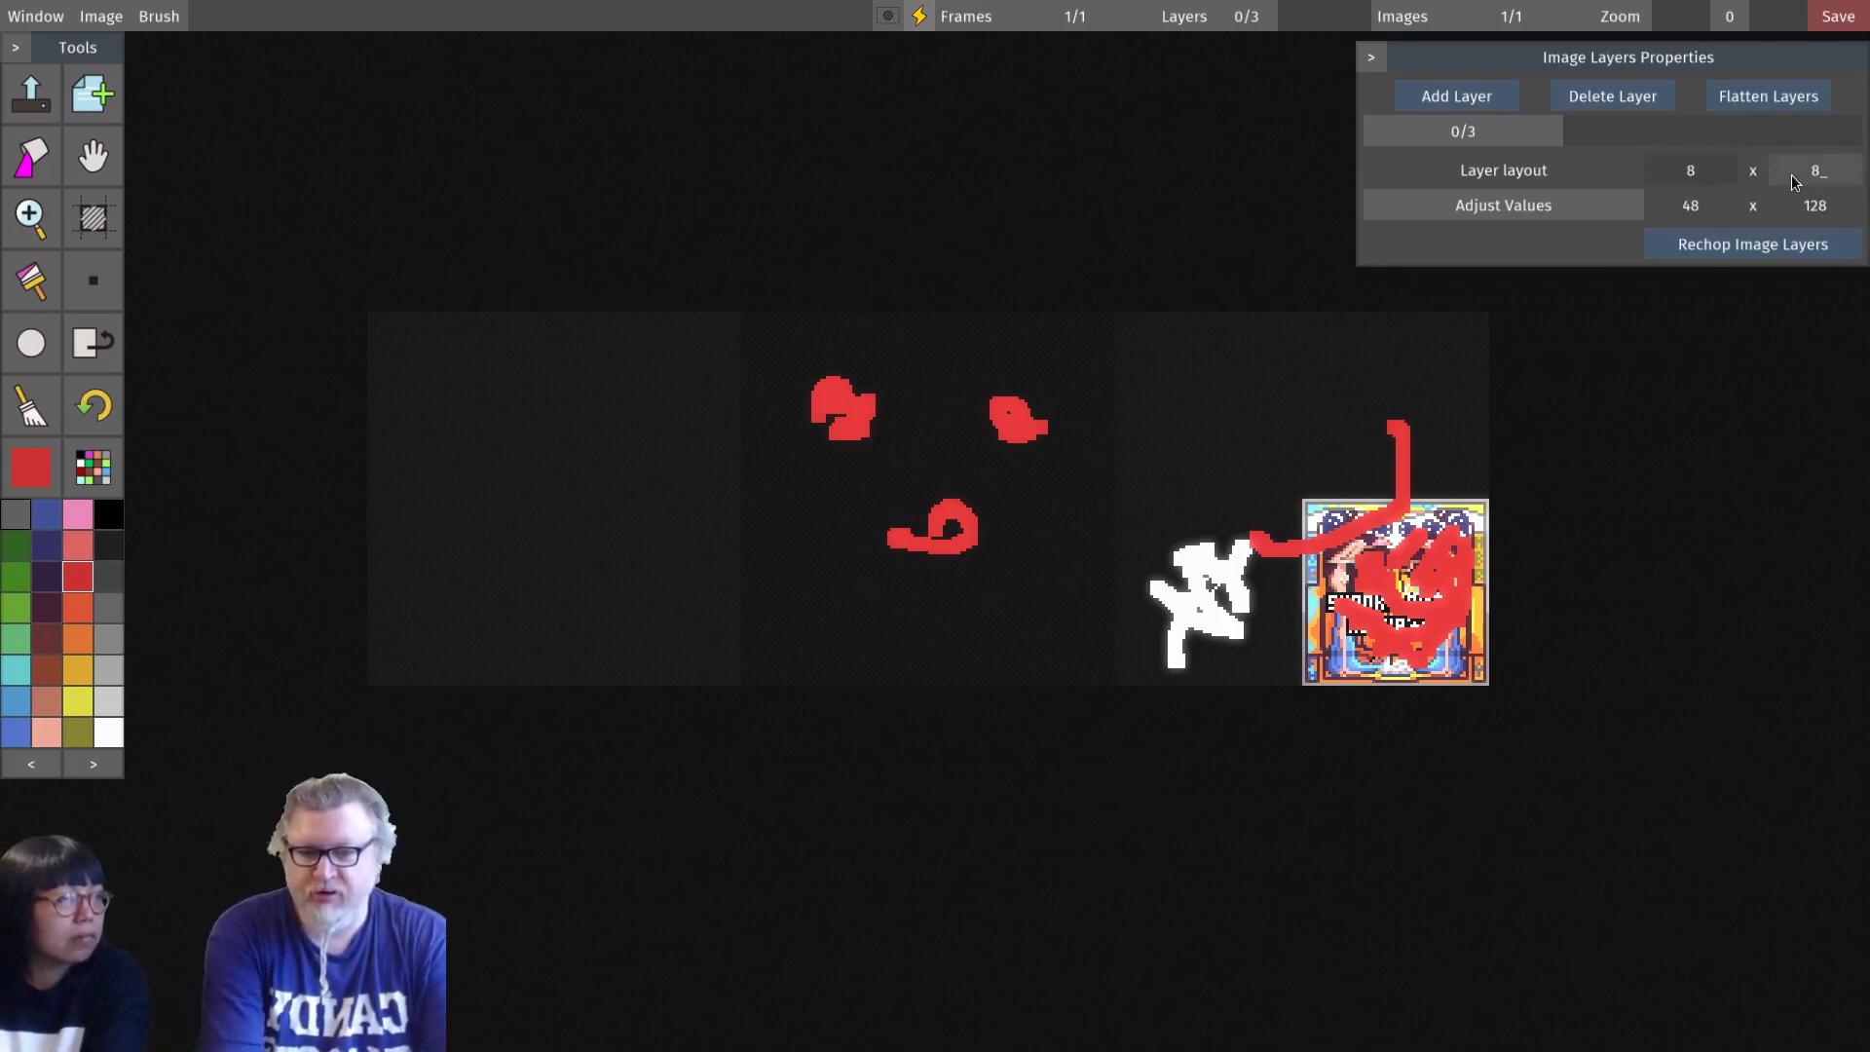
{"action": "left_click", "coordinate": [1790, 246]}
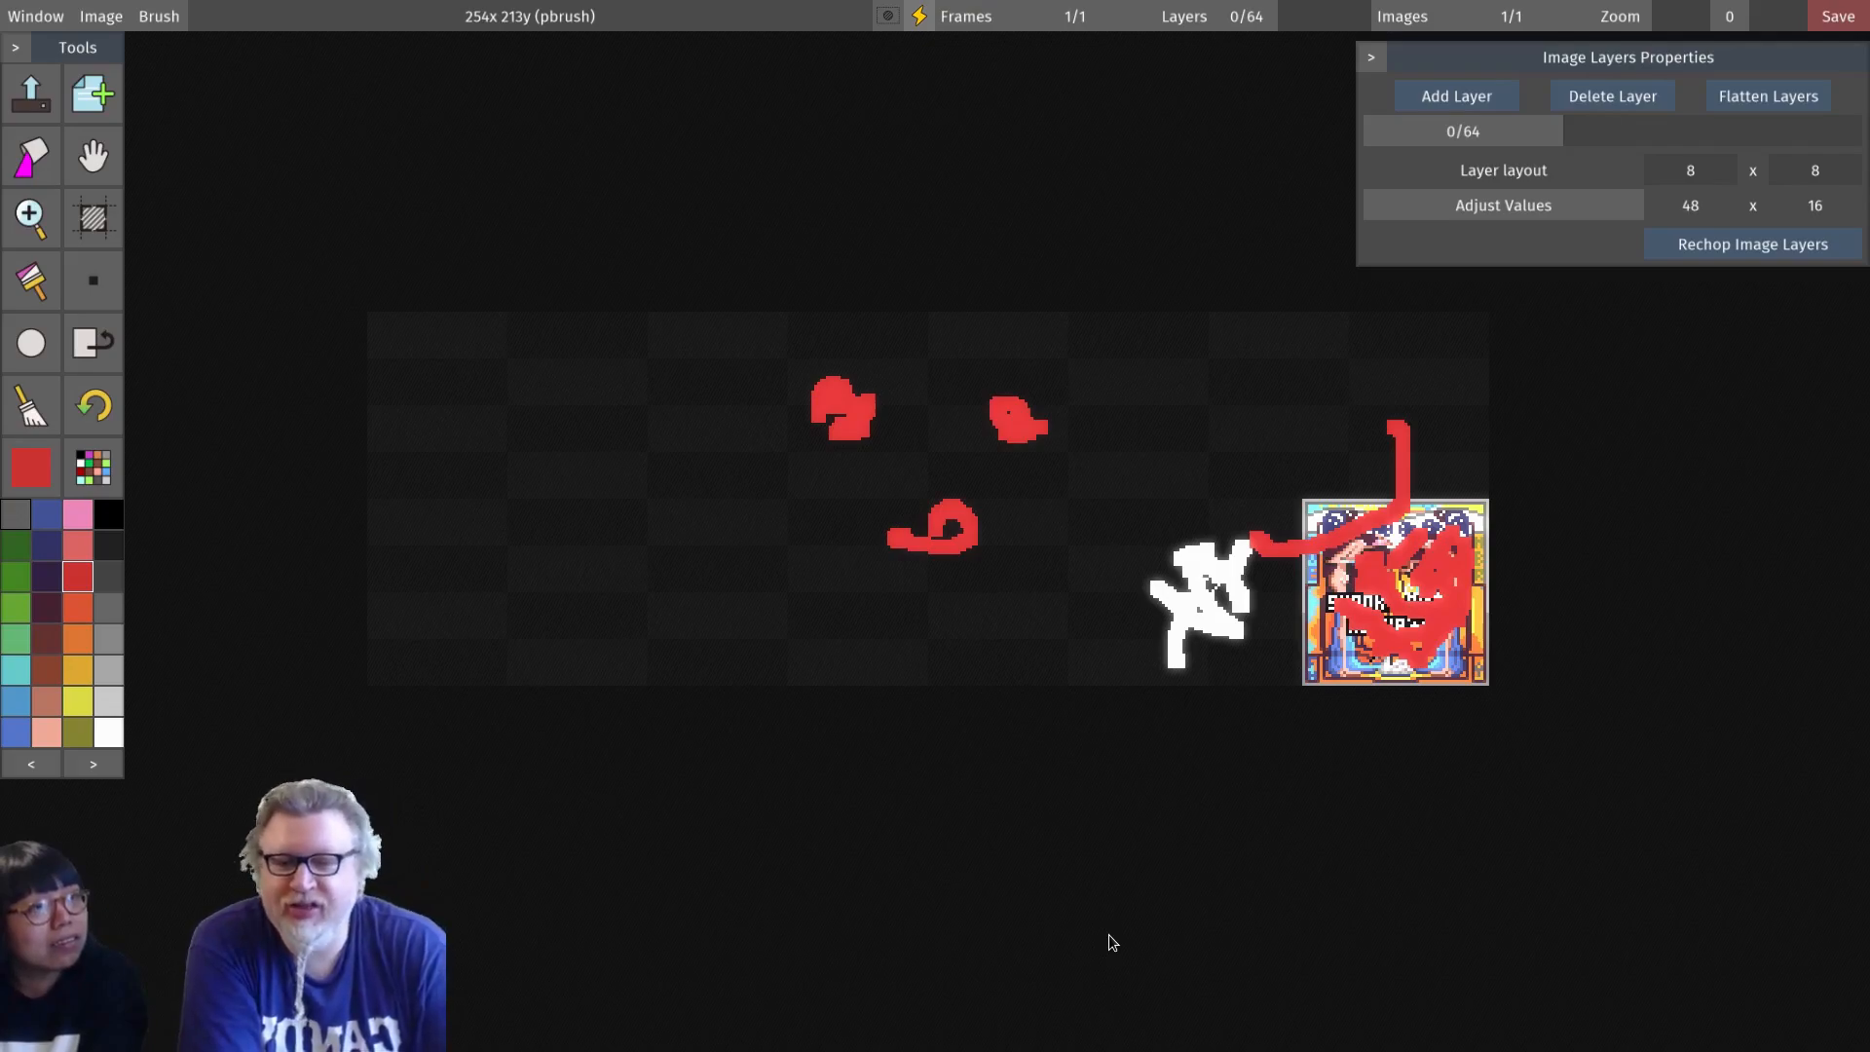
{"action": "left_click", "coordinate": [876, 559]}
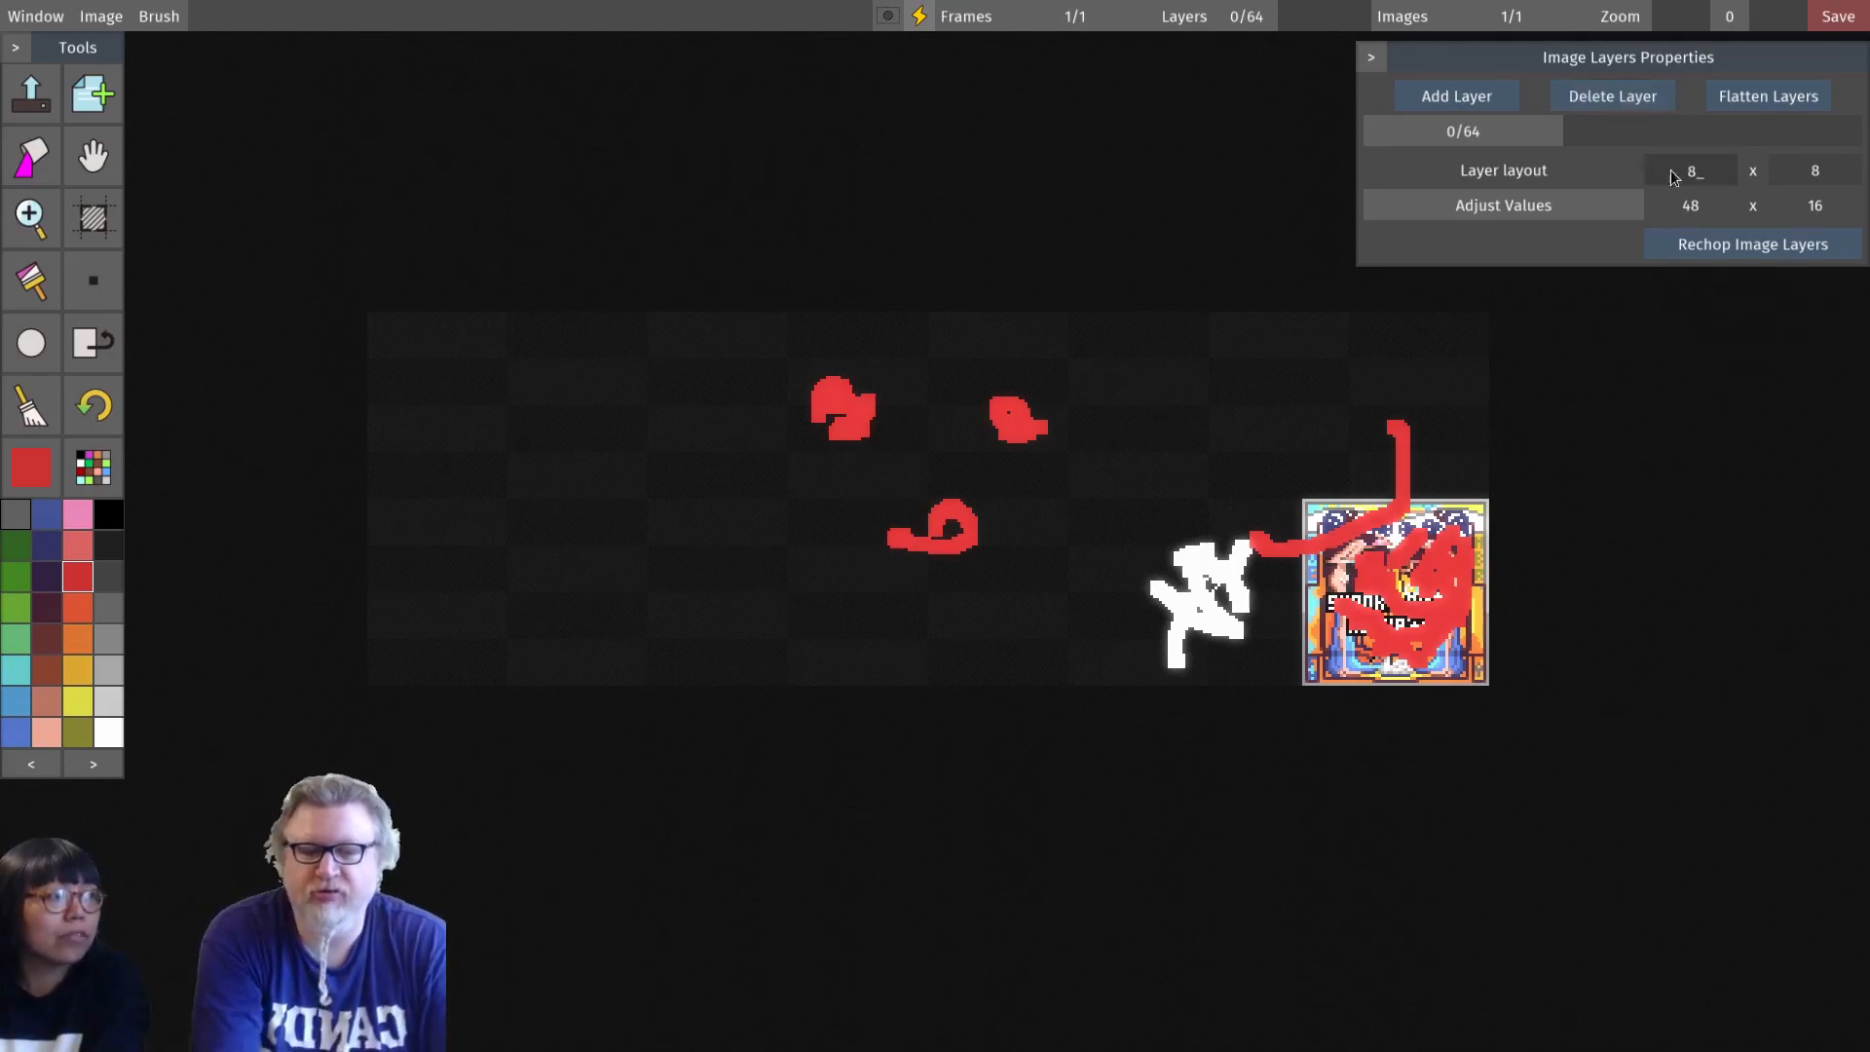
Step: Change the layer layout from the grid back to 2 x 1 and rechop the image layers
{"action": "key", "text": "BackSpace"}
{"action": "type", "text": "2"}
{"action": "key", "text": "Return"}
{"action": "left_click", "coordinate": [1816, 171]}
{"action": "key", "text": "BackSpace"}
{"action": "type", "text": "1"}
{"action": "key", "text": "Return"}
{"action": "left_click", "coordinate": [1767, 251]}
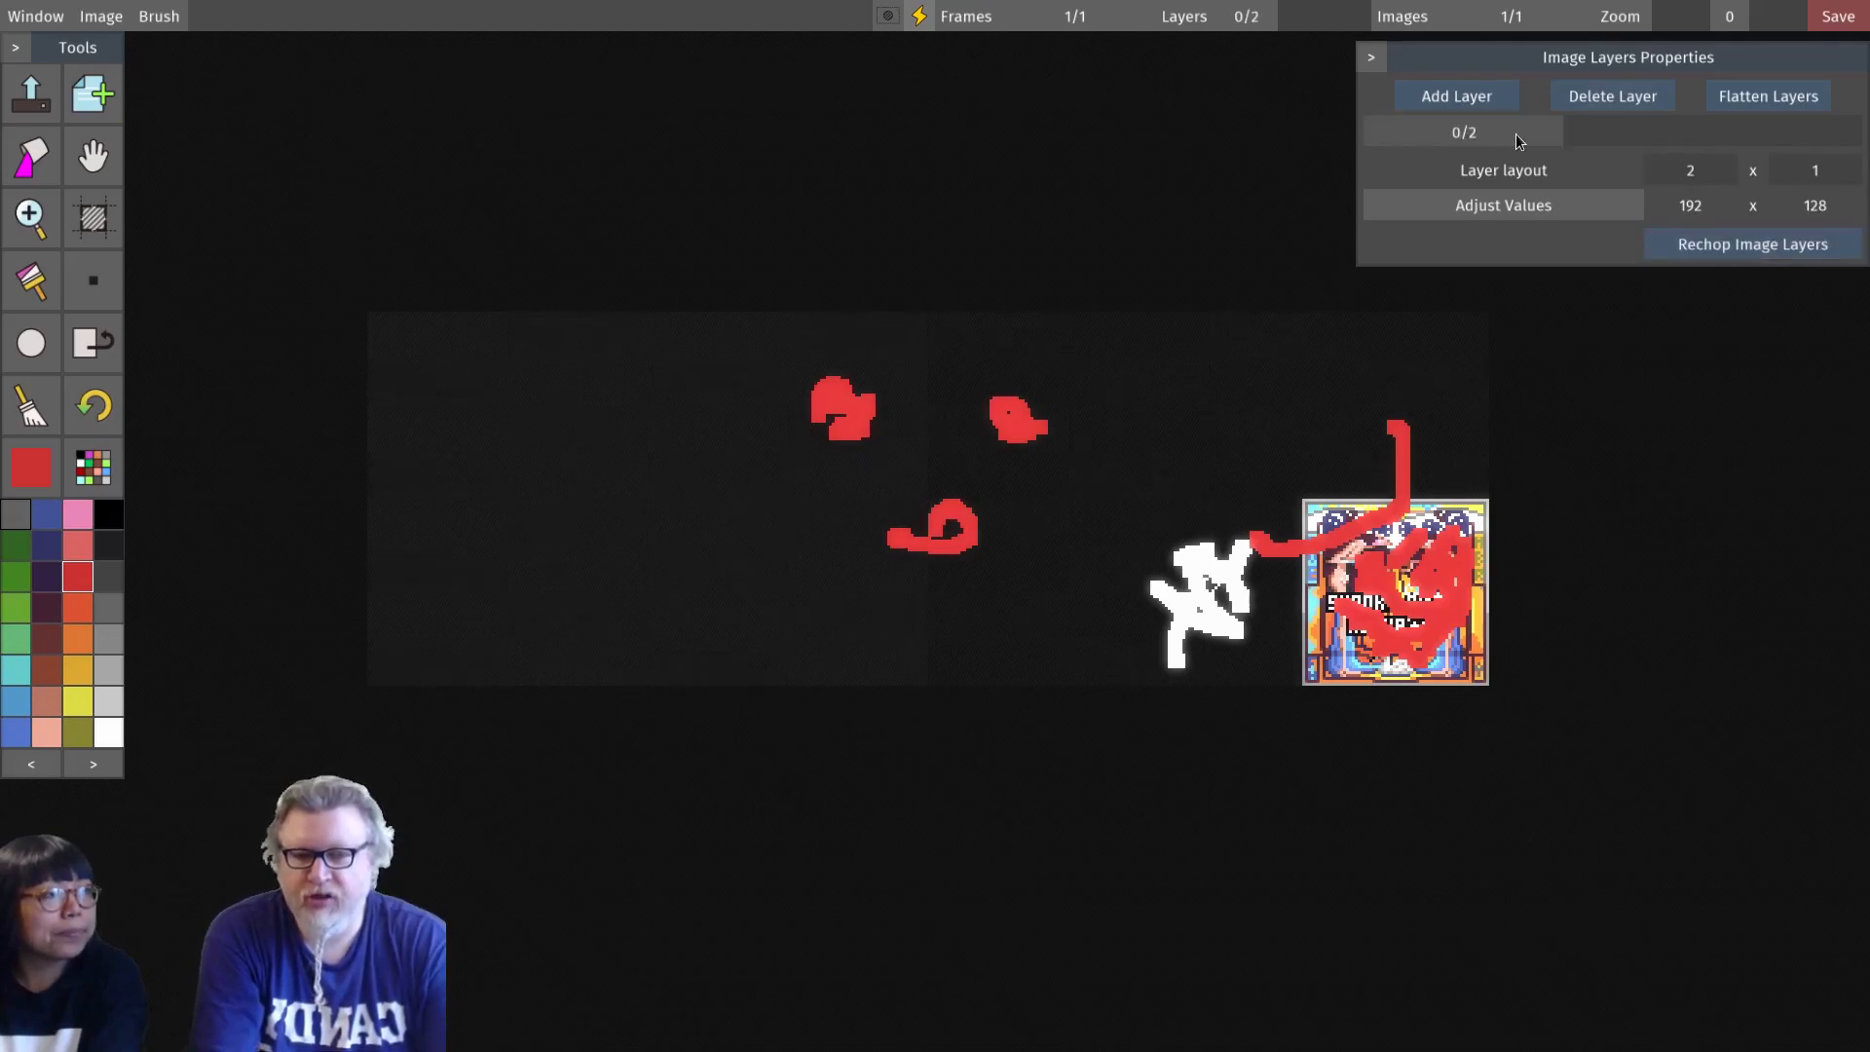
Step: Display layer 1 on its own, delete it, and close the layer properties window
{"action": "left_click_drag", "start_coordinate": [1502, 132], "coordinate": [1541, 139]}
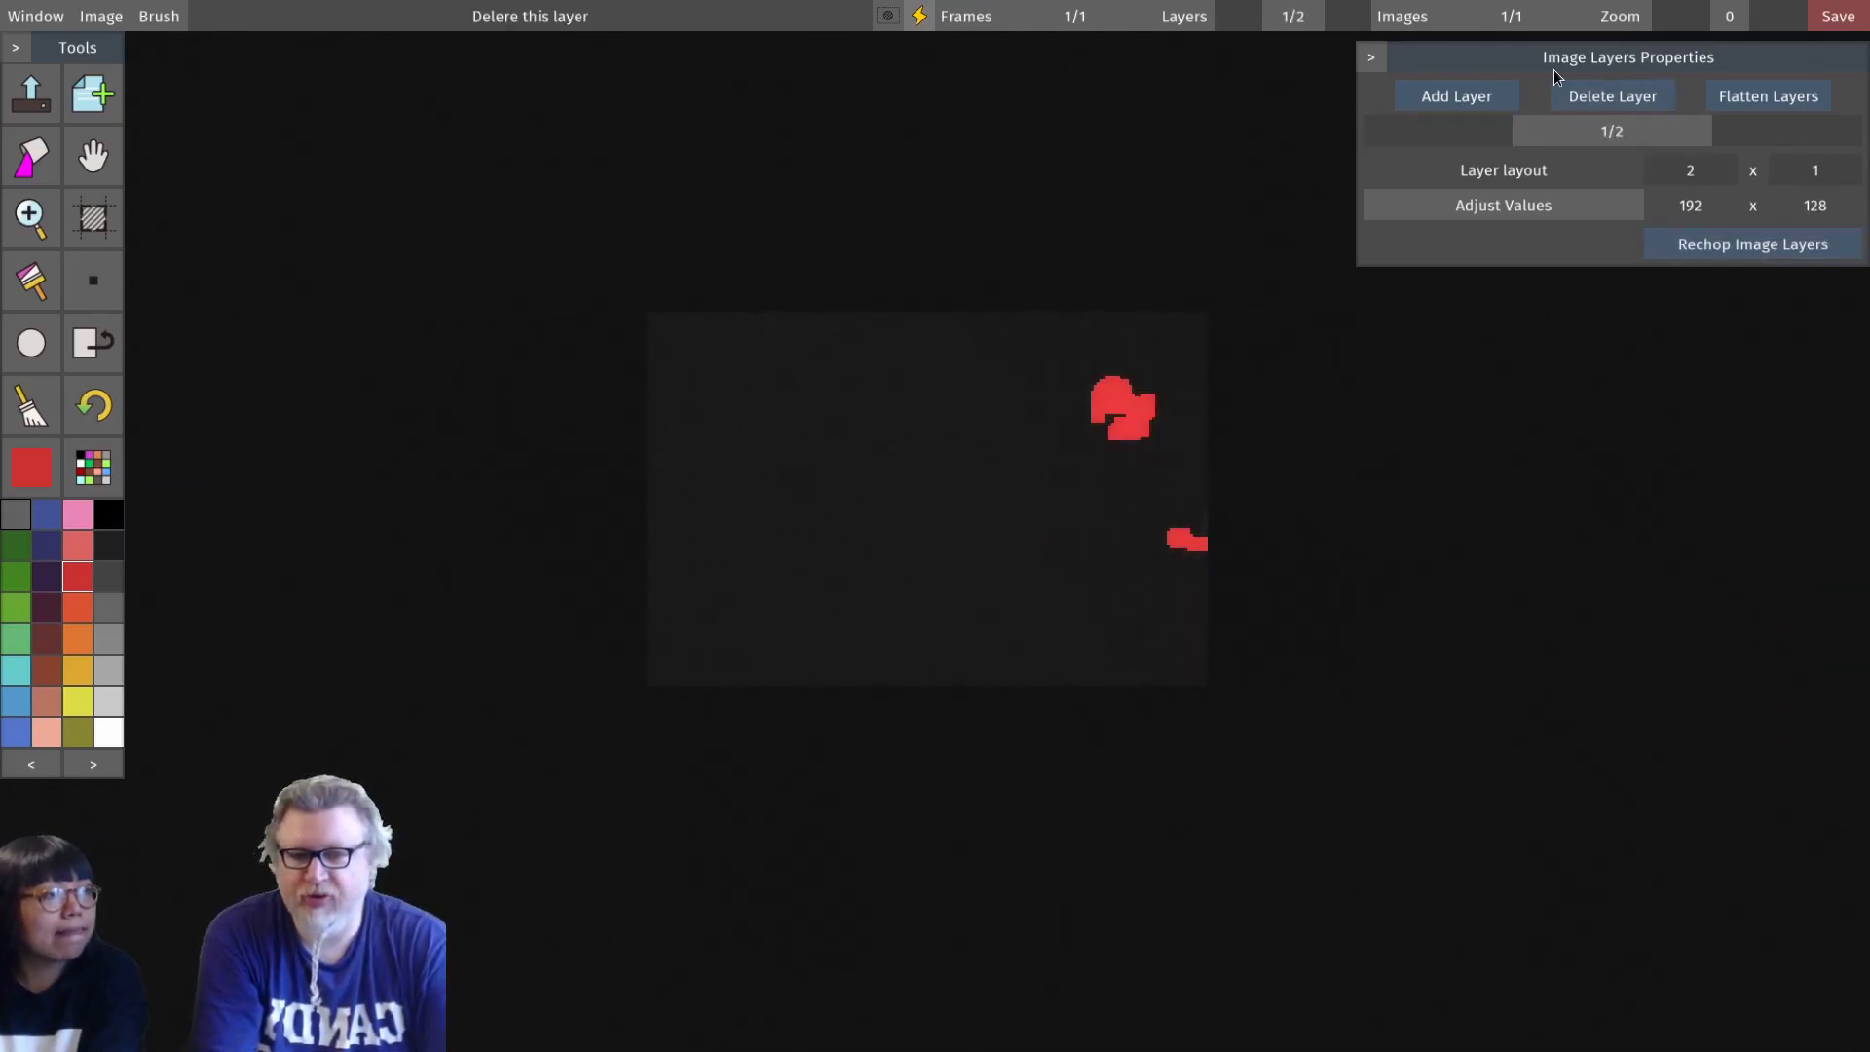
{"action": "left_click", "coordinate": [1612, 98]}
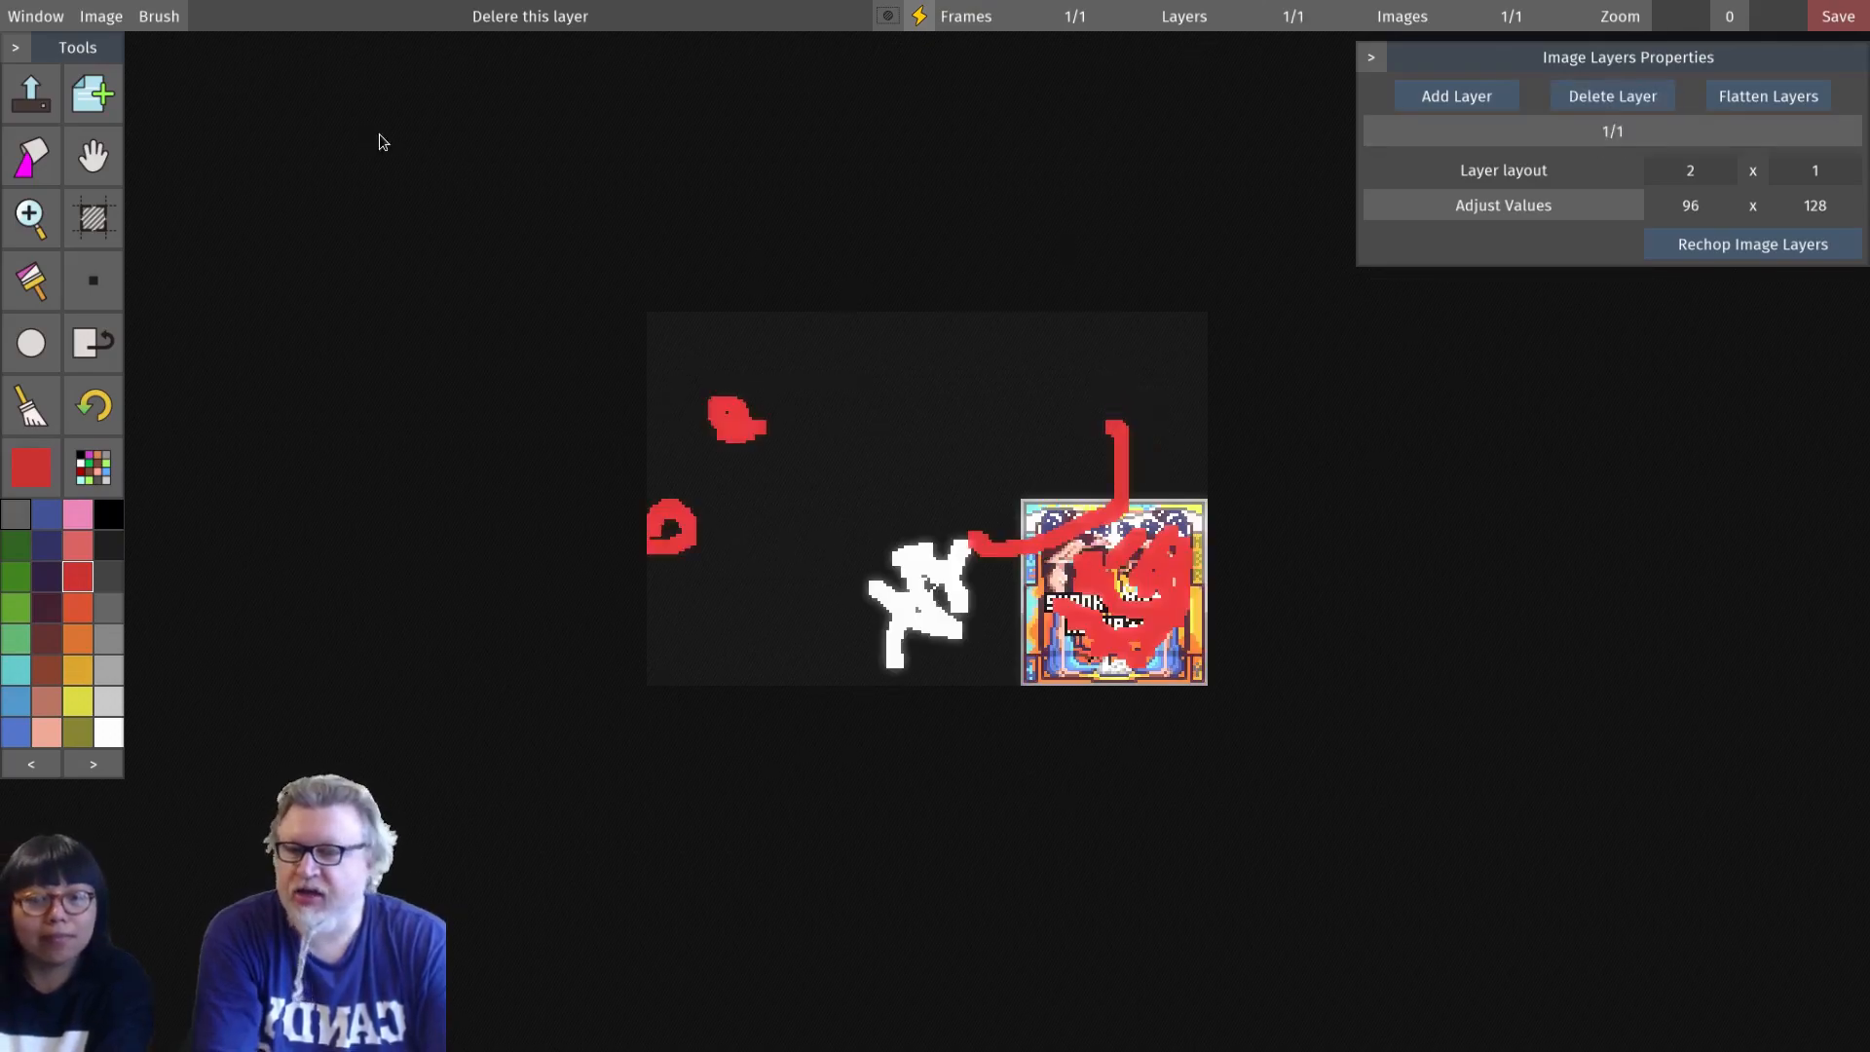
{"action": "left_click", "coordinate": [1417, 58]}
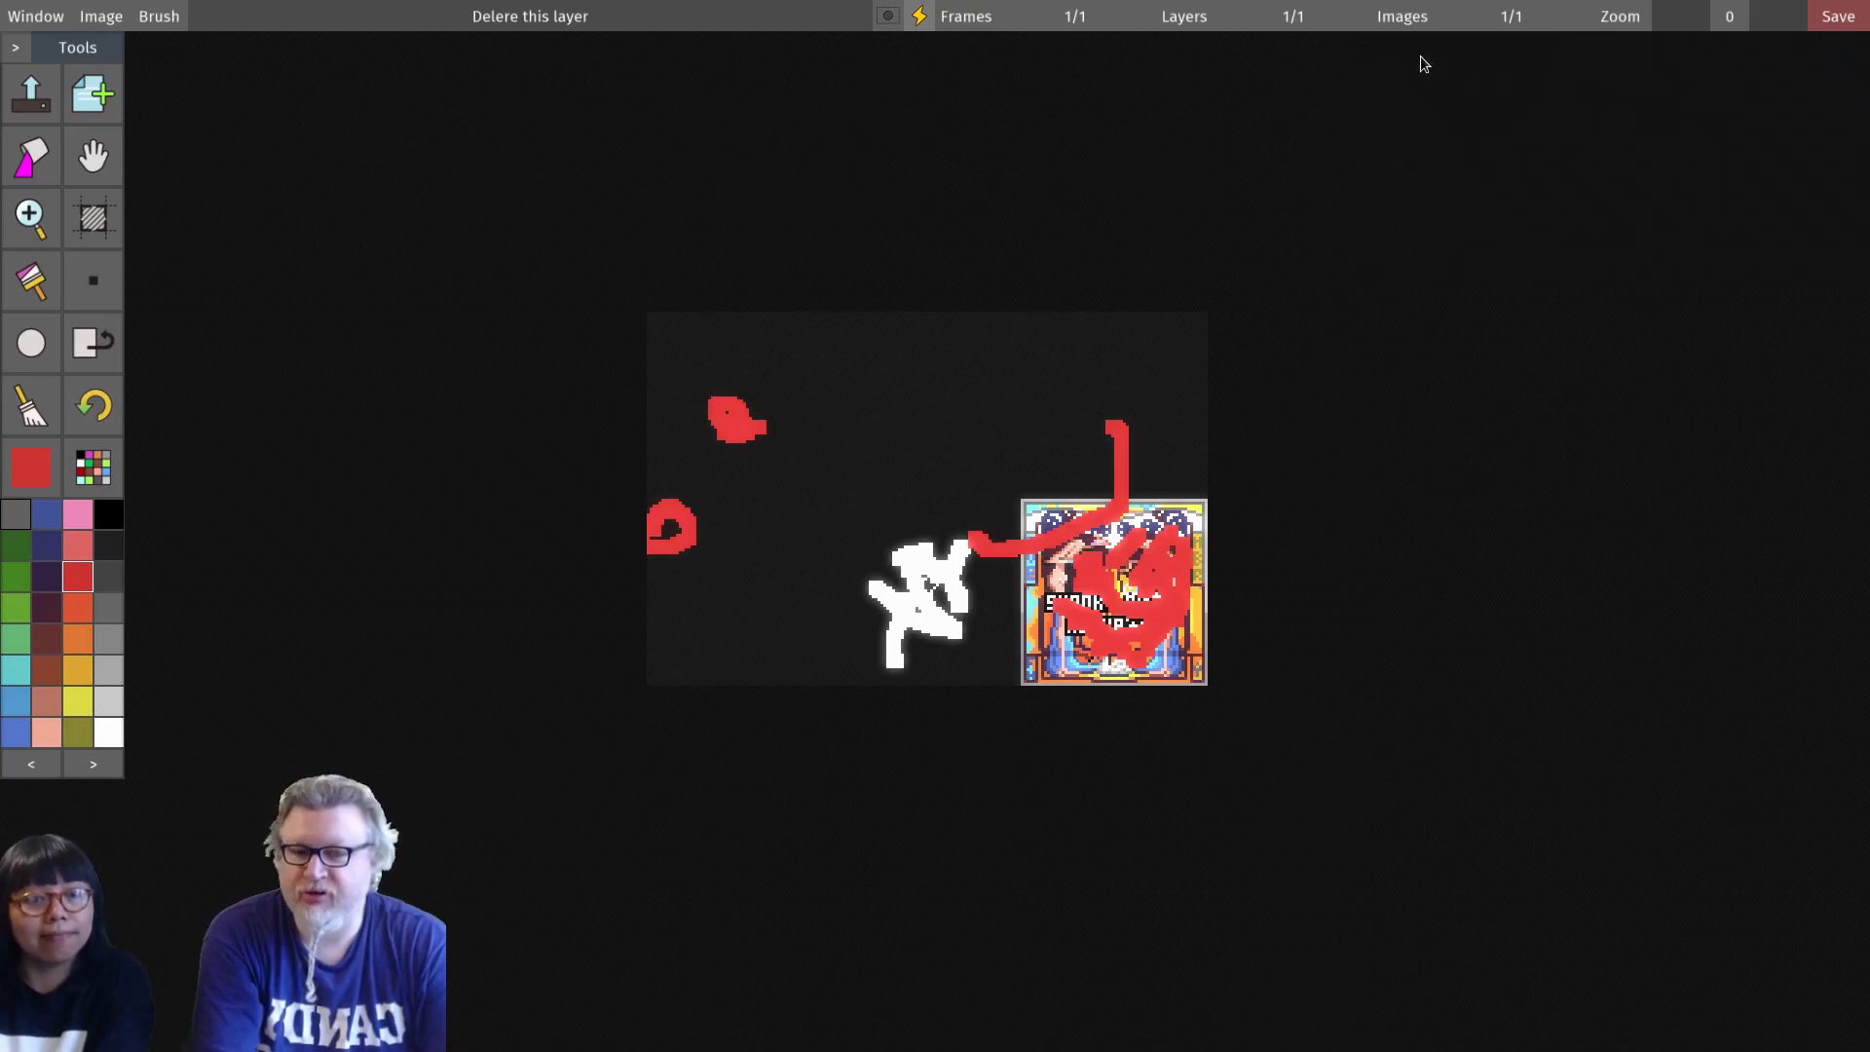
Step: Show the frame properties window and move it up to where the layer properties were
{"action": "left_click", "coordinate": [971, 18]}
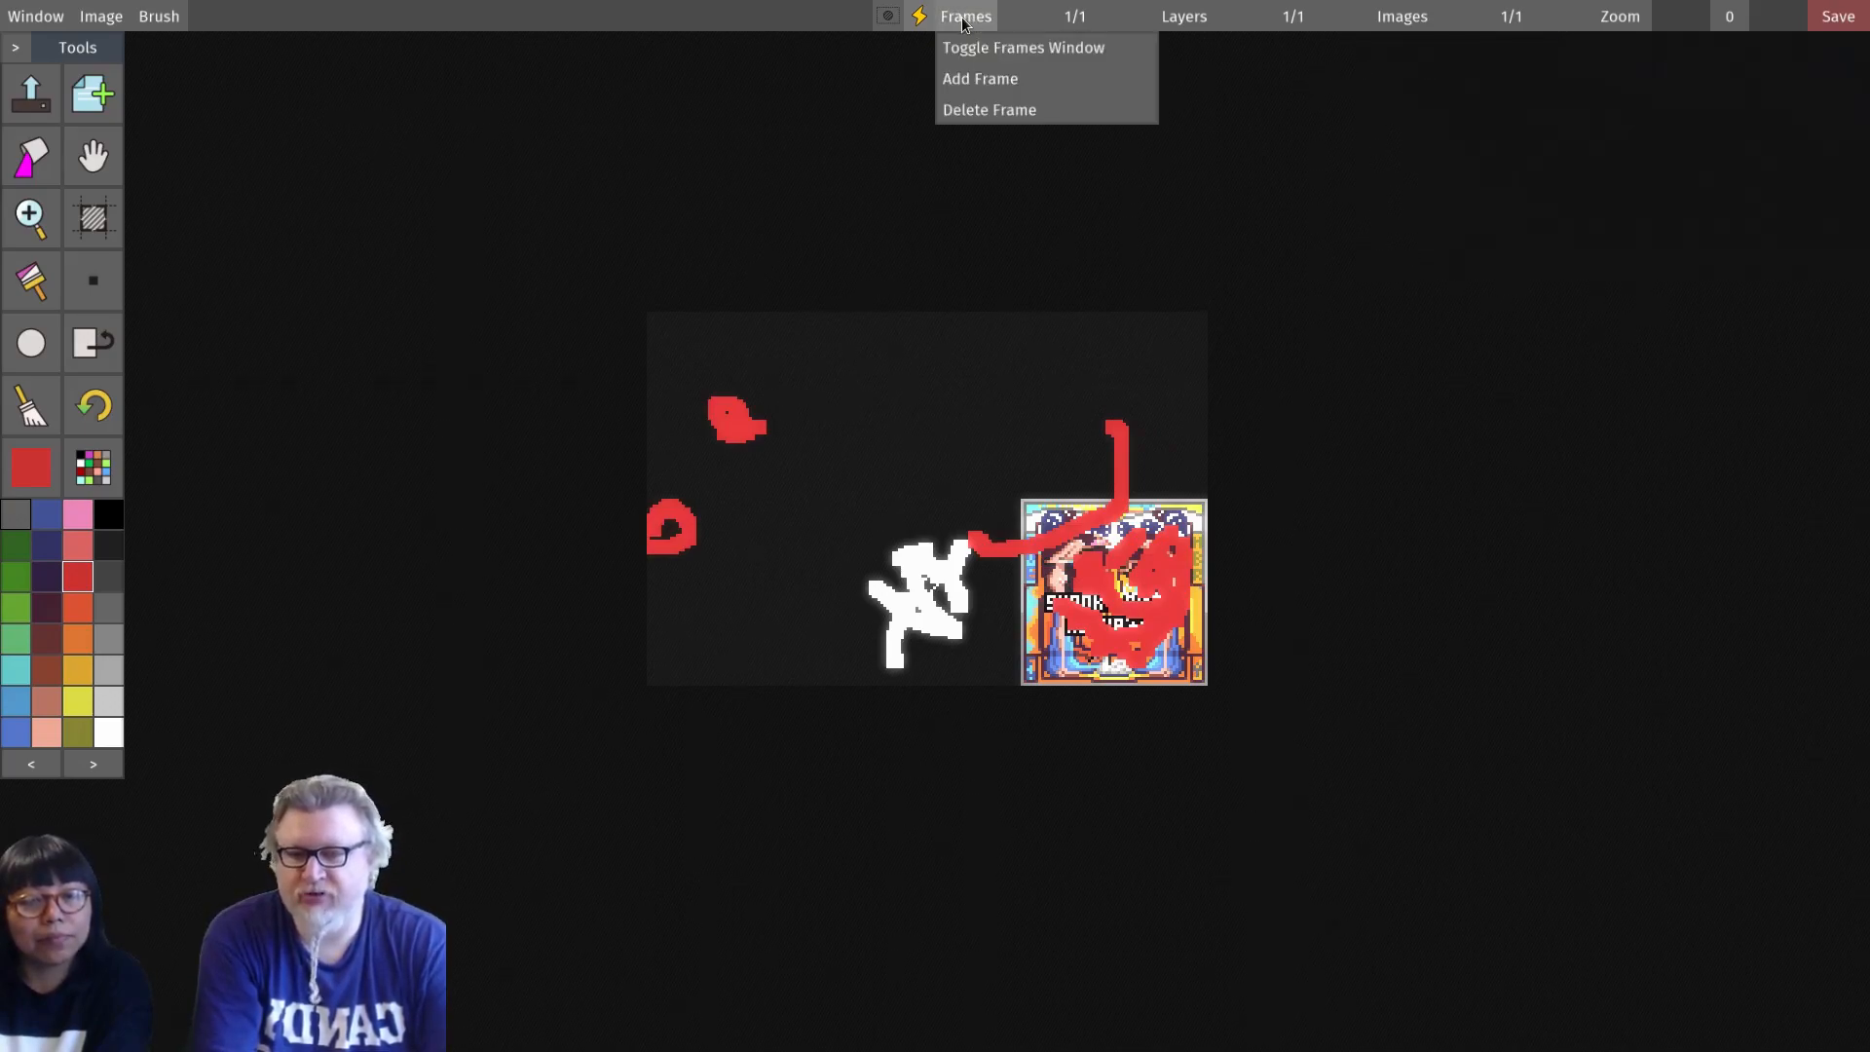
{"action": "left_click", "coordinate": [969, 19]}
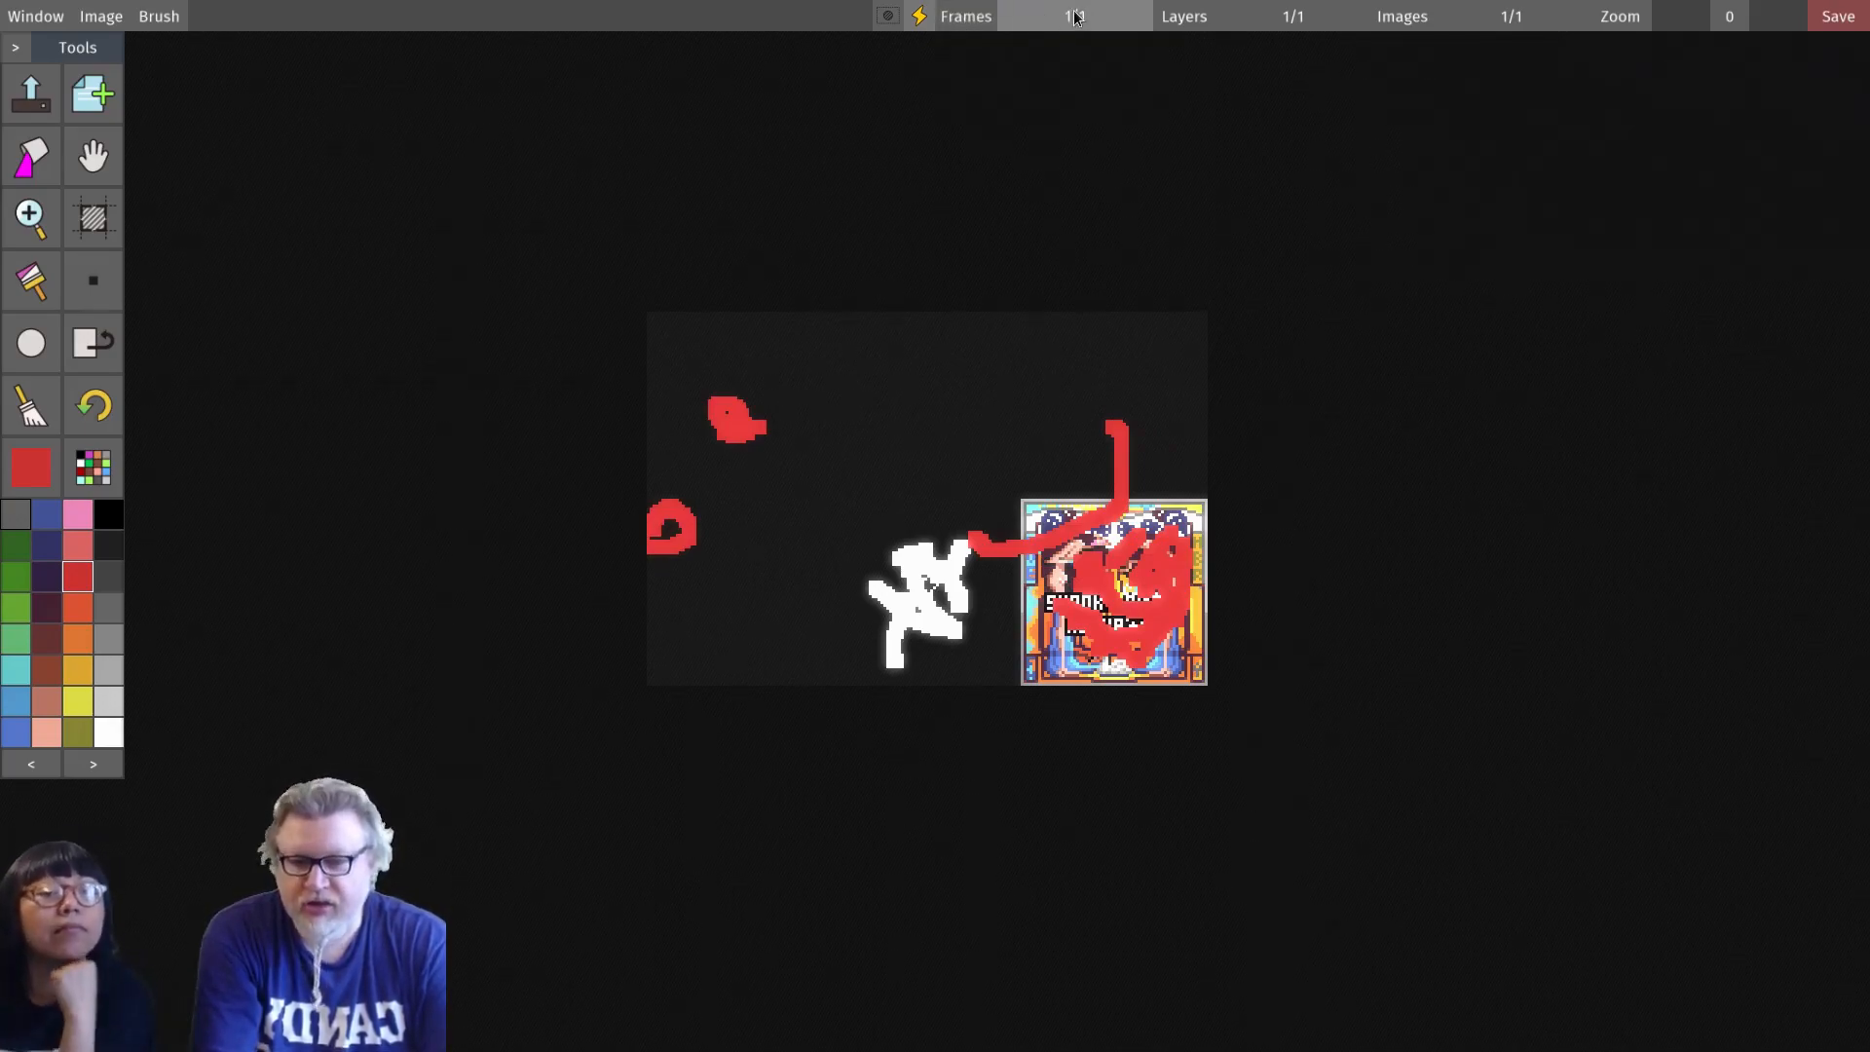
{"action": "left_click", "coordinate": [979, 19]}
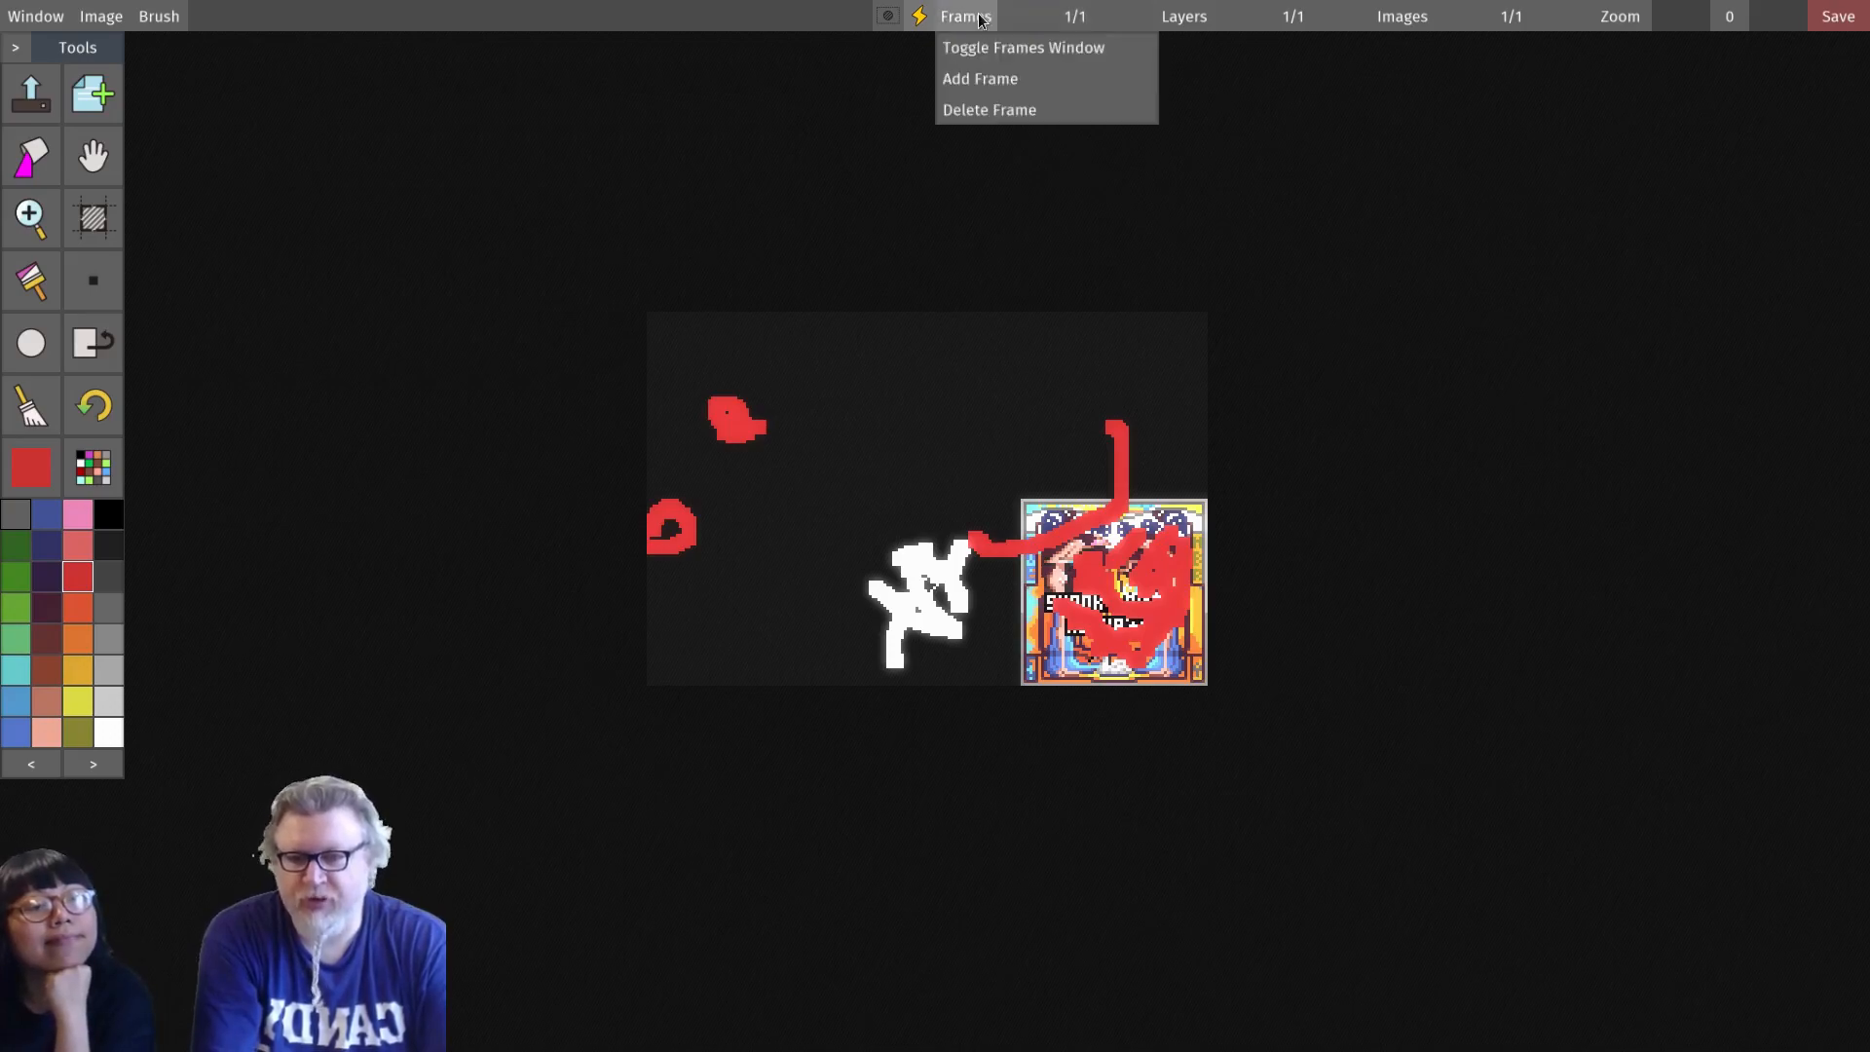
{"action": "left_click", "coordinate": [976, 51]}
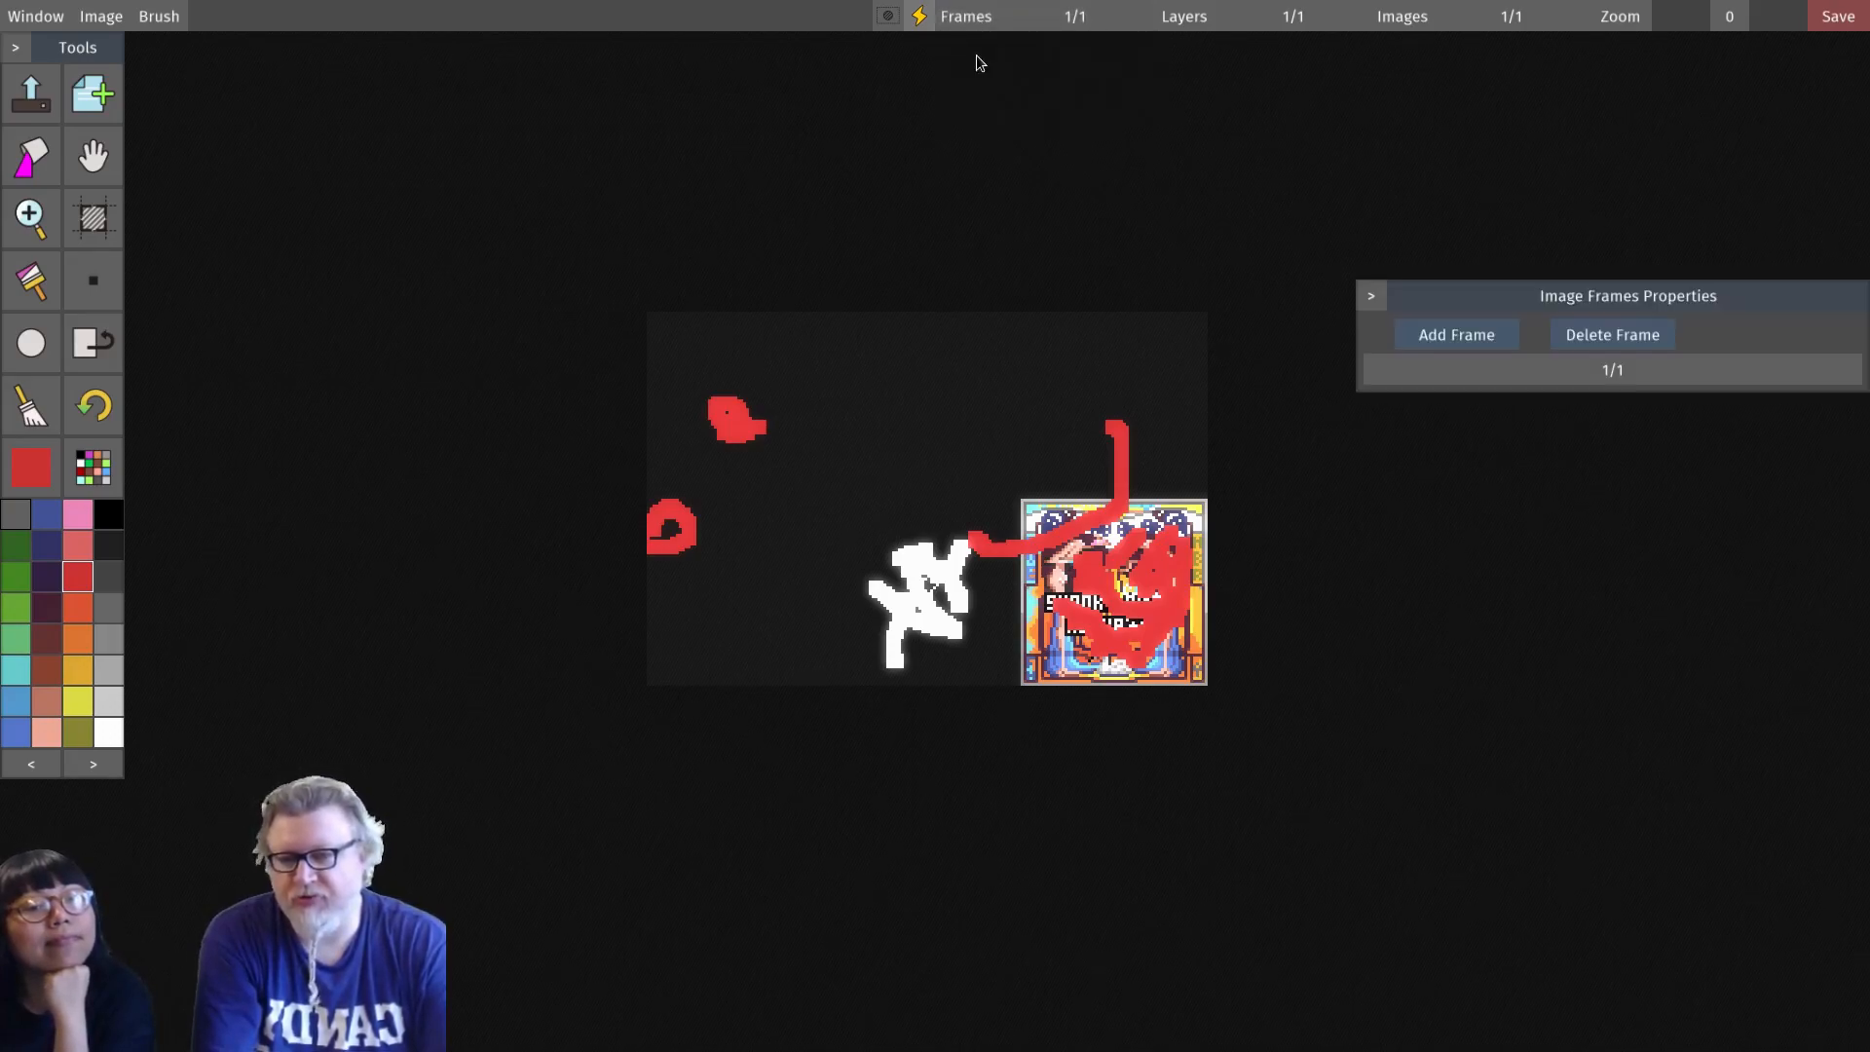
{"action": "left_click_drag", "start_coordinate": [1710, 302], "coordinate": [1721, 103]}
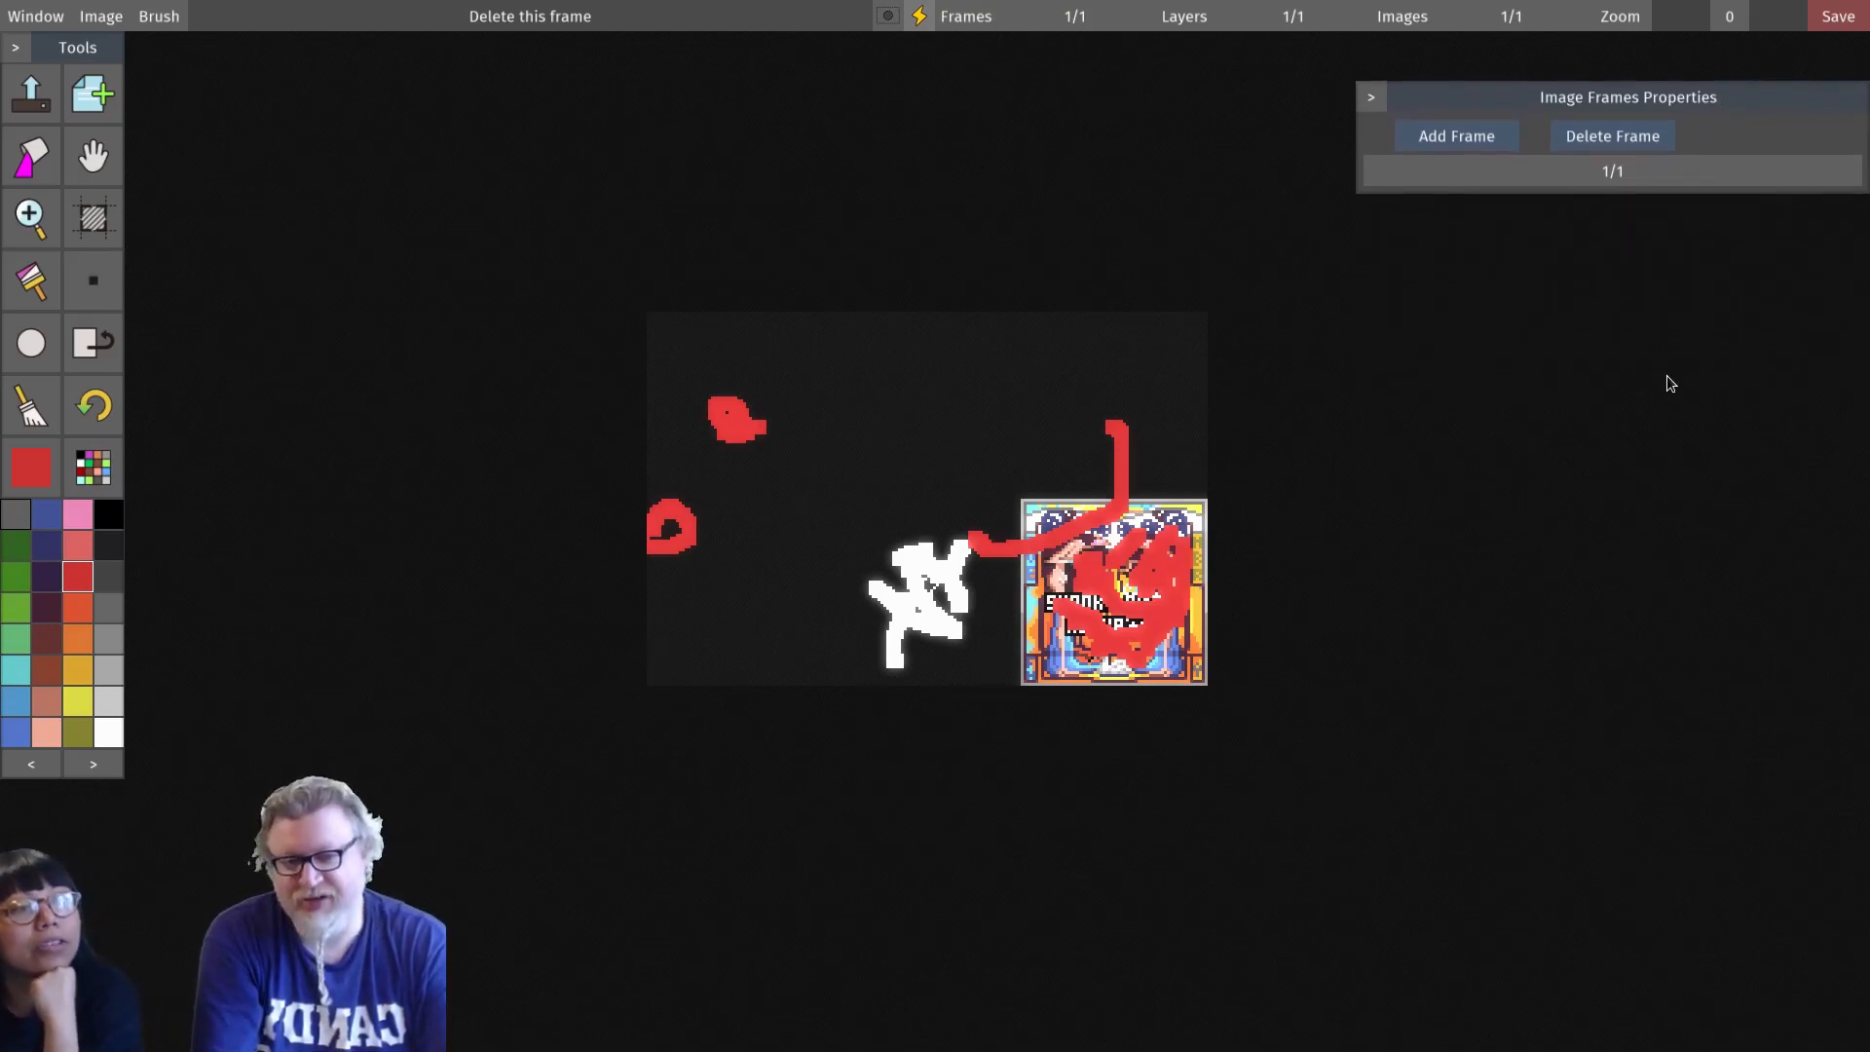
Step: Add a frame before the artwork, go to frame 2, and add another frame there
{"action": "left_click", "coordinate": [1479, 145]}
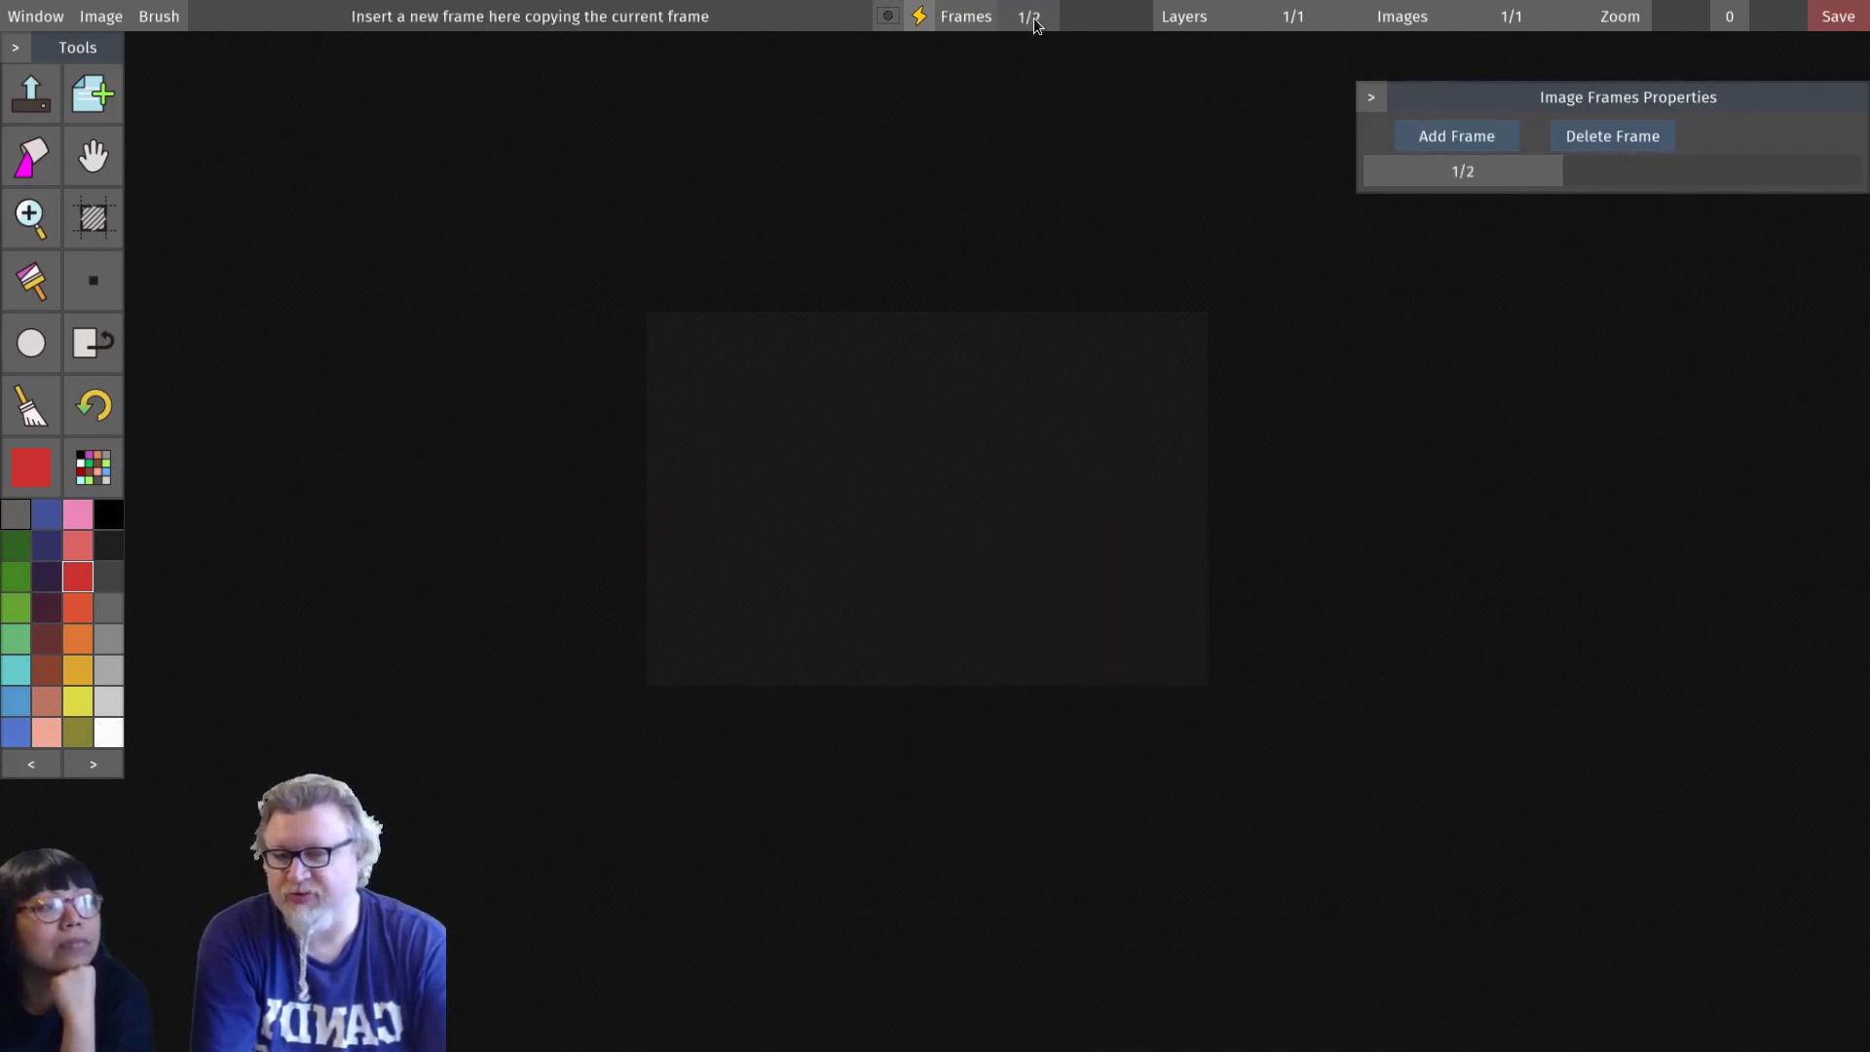
{"action": "left_click", "coordinate": [1102, 21]}
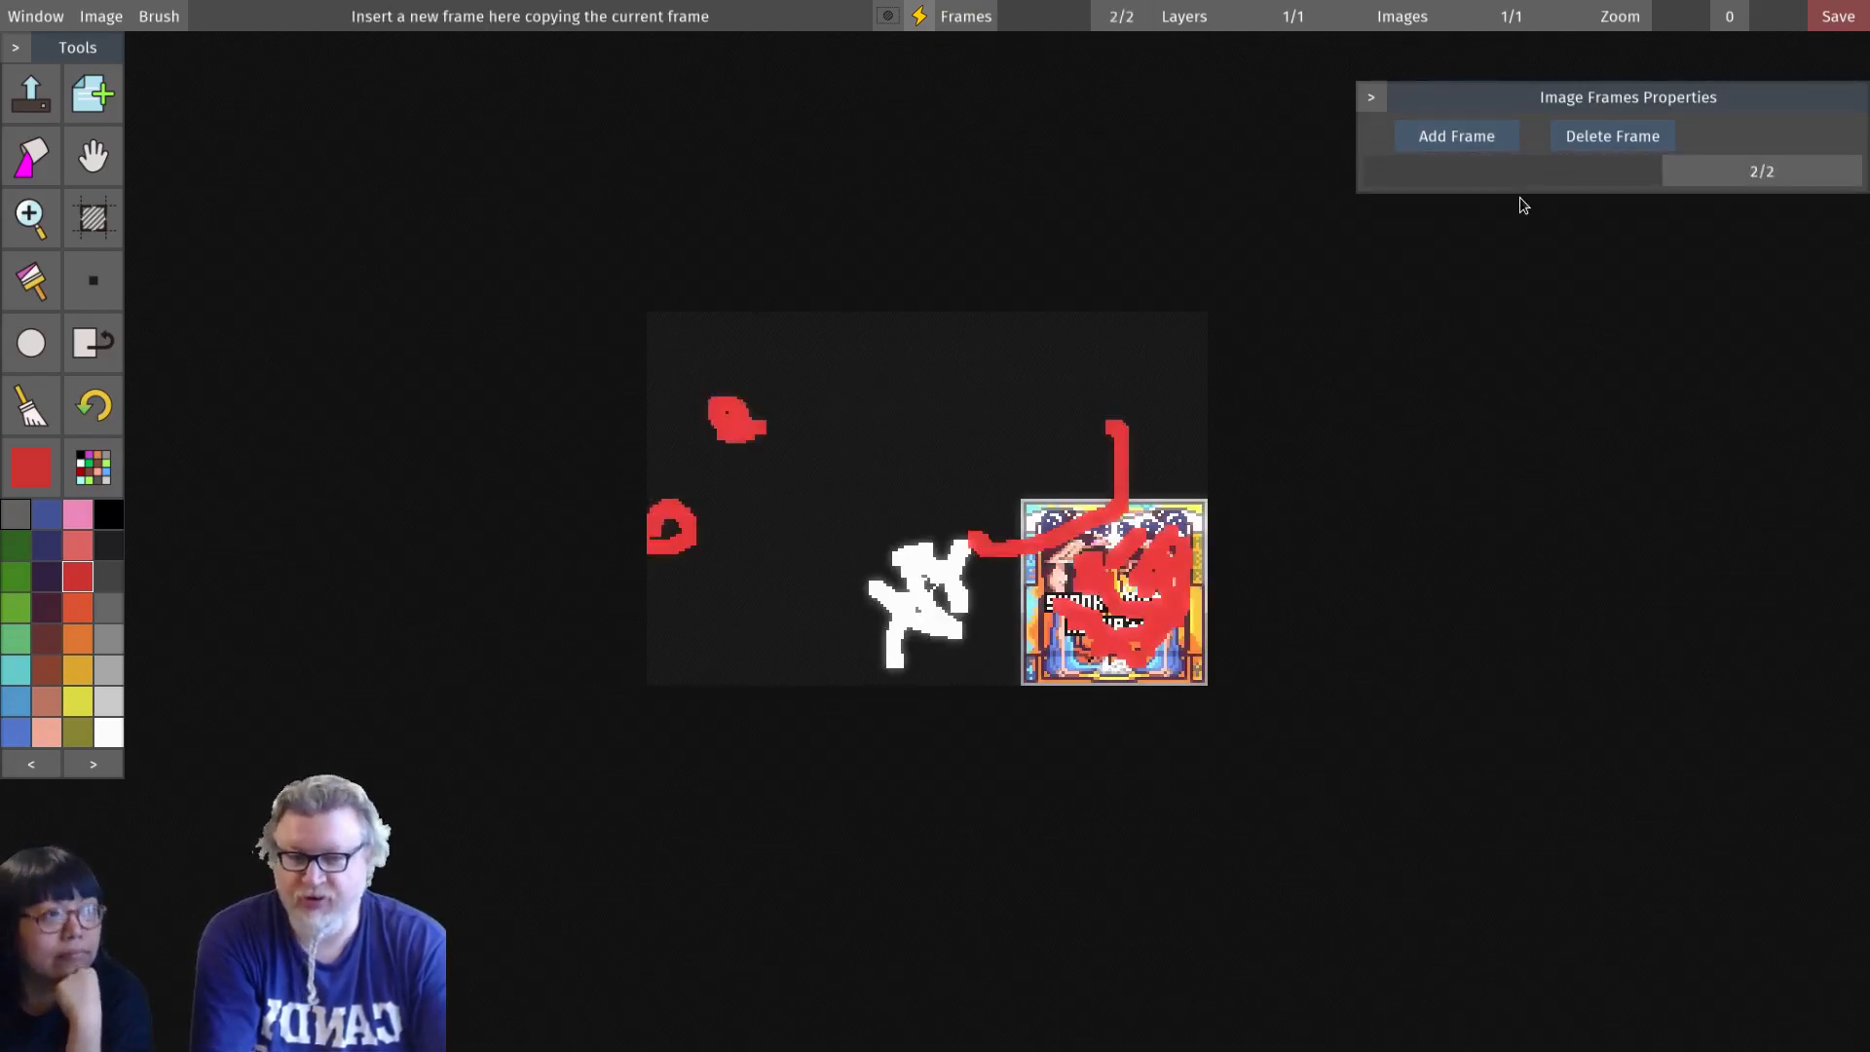
{"action": "left_click", "coordinate": [1480, 148]}
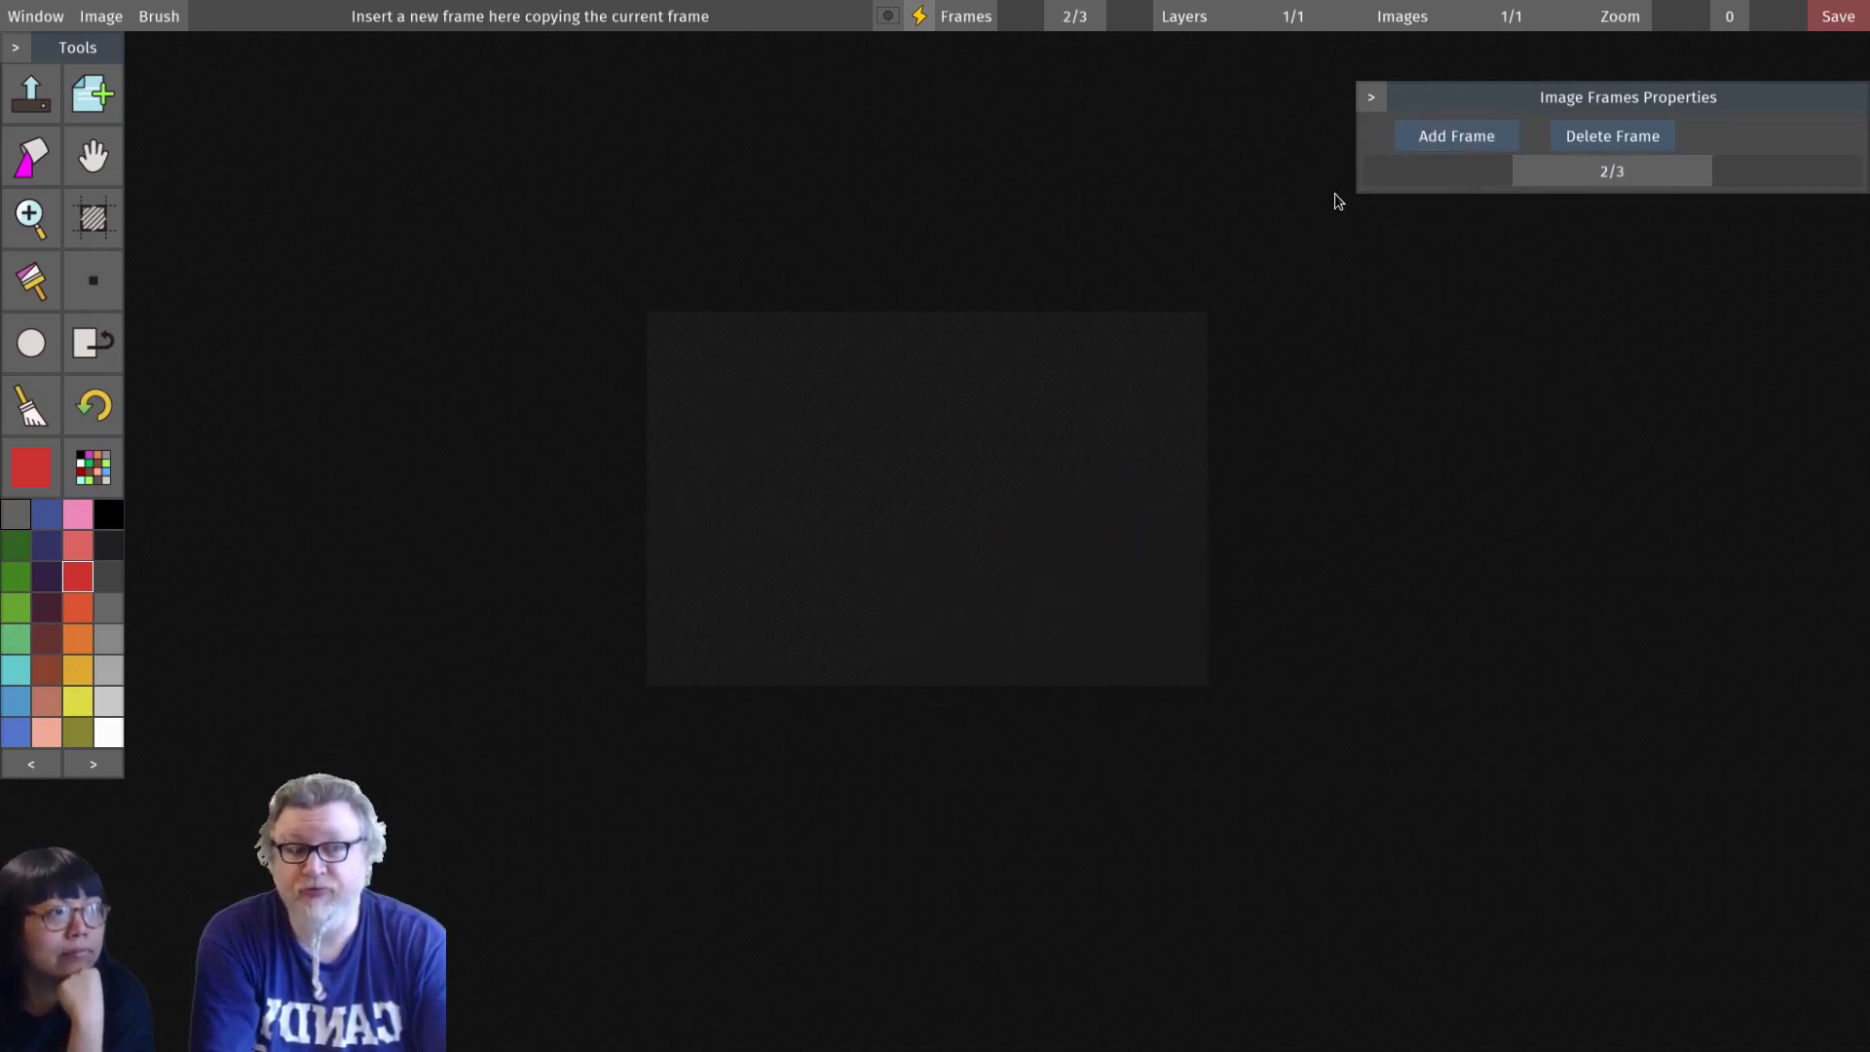
Step: Go to frame 3 and paint several connected red strokes above and around the white shape and the artwork
{"action": "left_click_drag", "start_coordinate": [1076, 31], "coordinate": [1140, 35]}
{"action": "mouse_move", "coordinate": [972, 407]}
{"action": "left_mouse_down"}
{"action": "mouse_move", "coordinate": [918, 414]}
{"action": "mouse_move", "coordinate": [926, 468]}
{"action": "mouse_move", "coordinate": [858, 502]}
{"action": "left_mouse_up"}
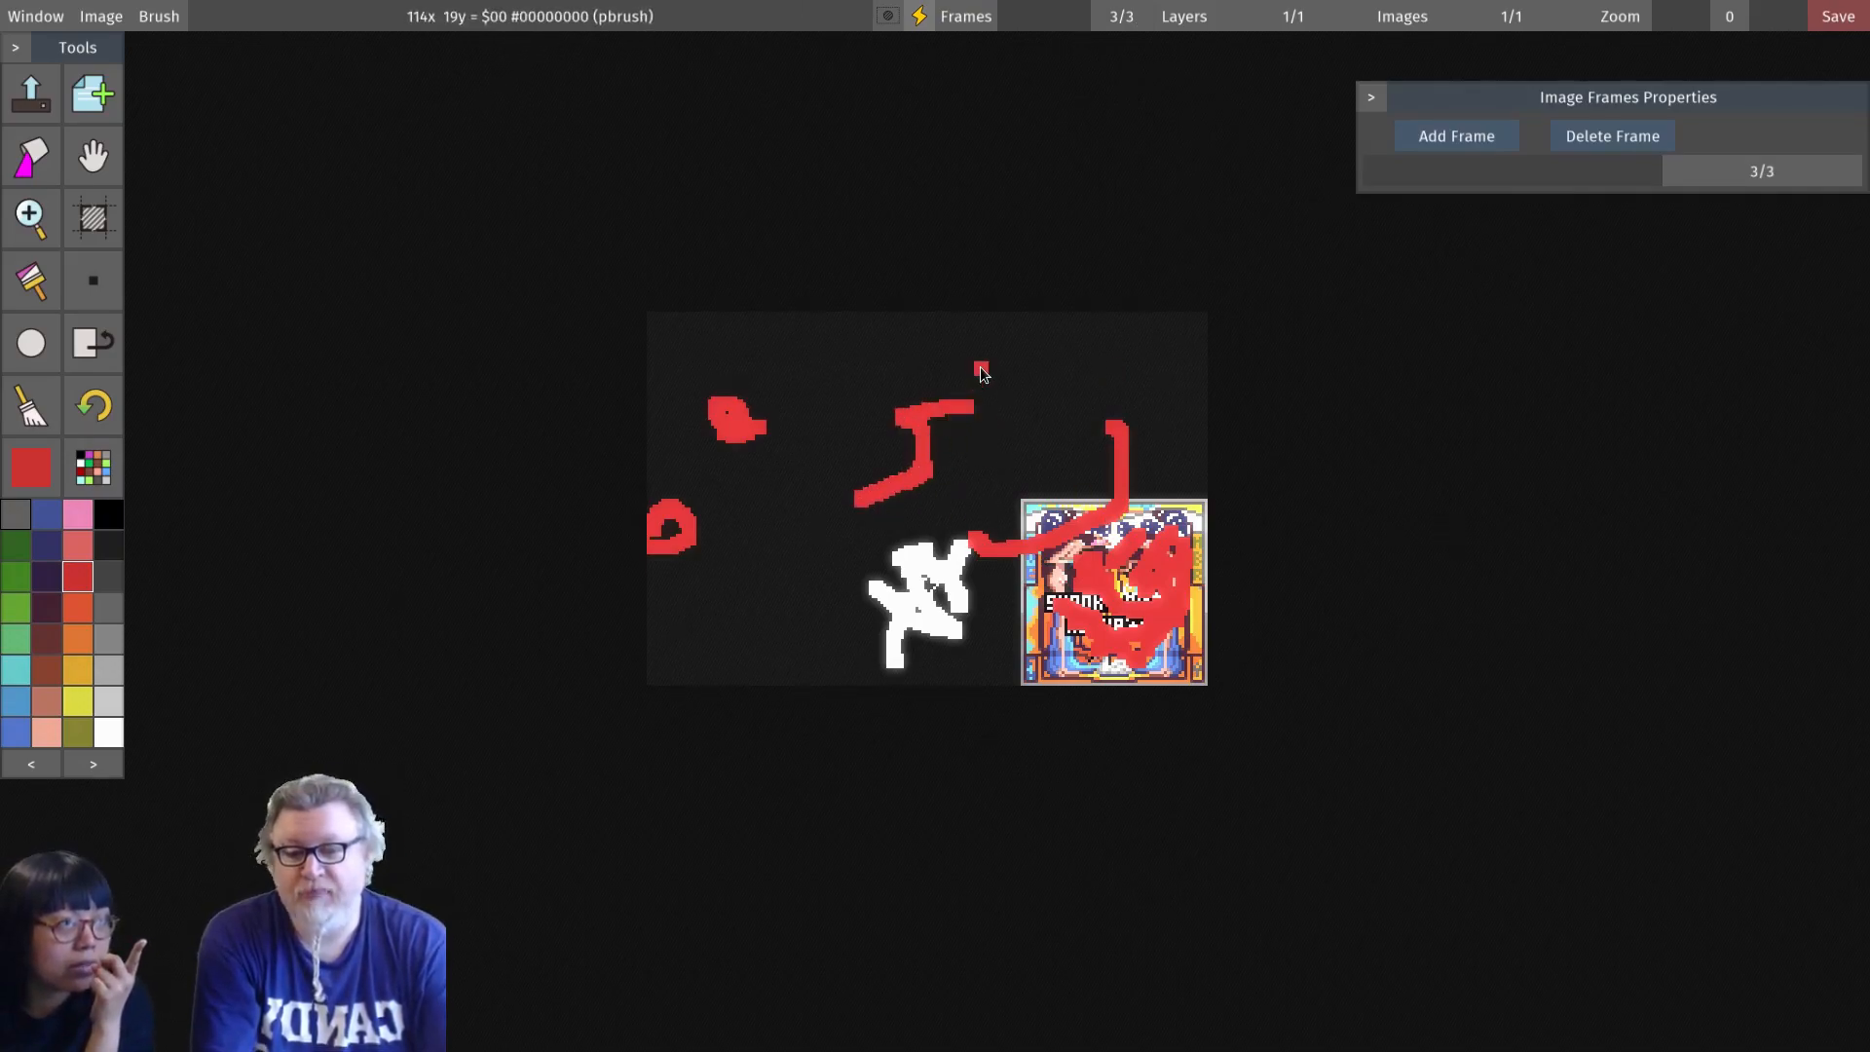
{"action": "left_click_drag", "start_coordinate": [980, 368], "coordinate": [1047, 435]}
{"action": "mouse_move", "coordinate": [995, 364]}
{"action": "left_mouse_down"}
{"action": "mouse_move", "coordinate": [1042, 353]}
{"action": "mouse_move", "coordinate": [1120, 423]}
{"action": "left_mouse_up"}
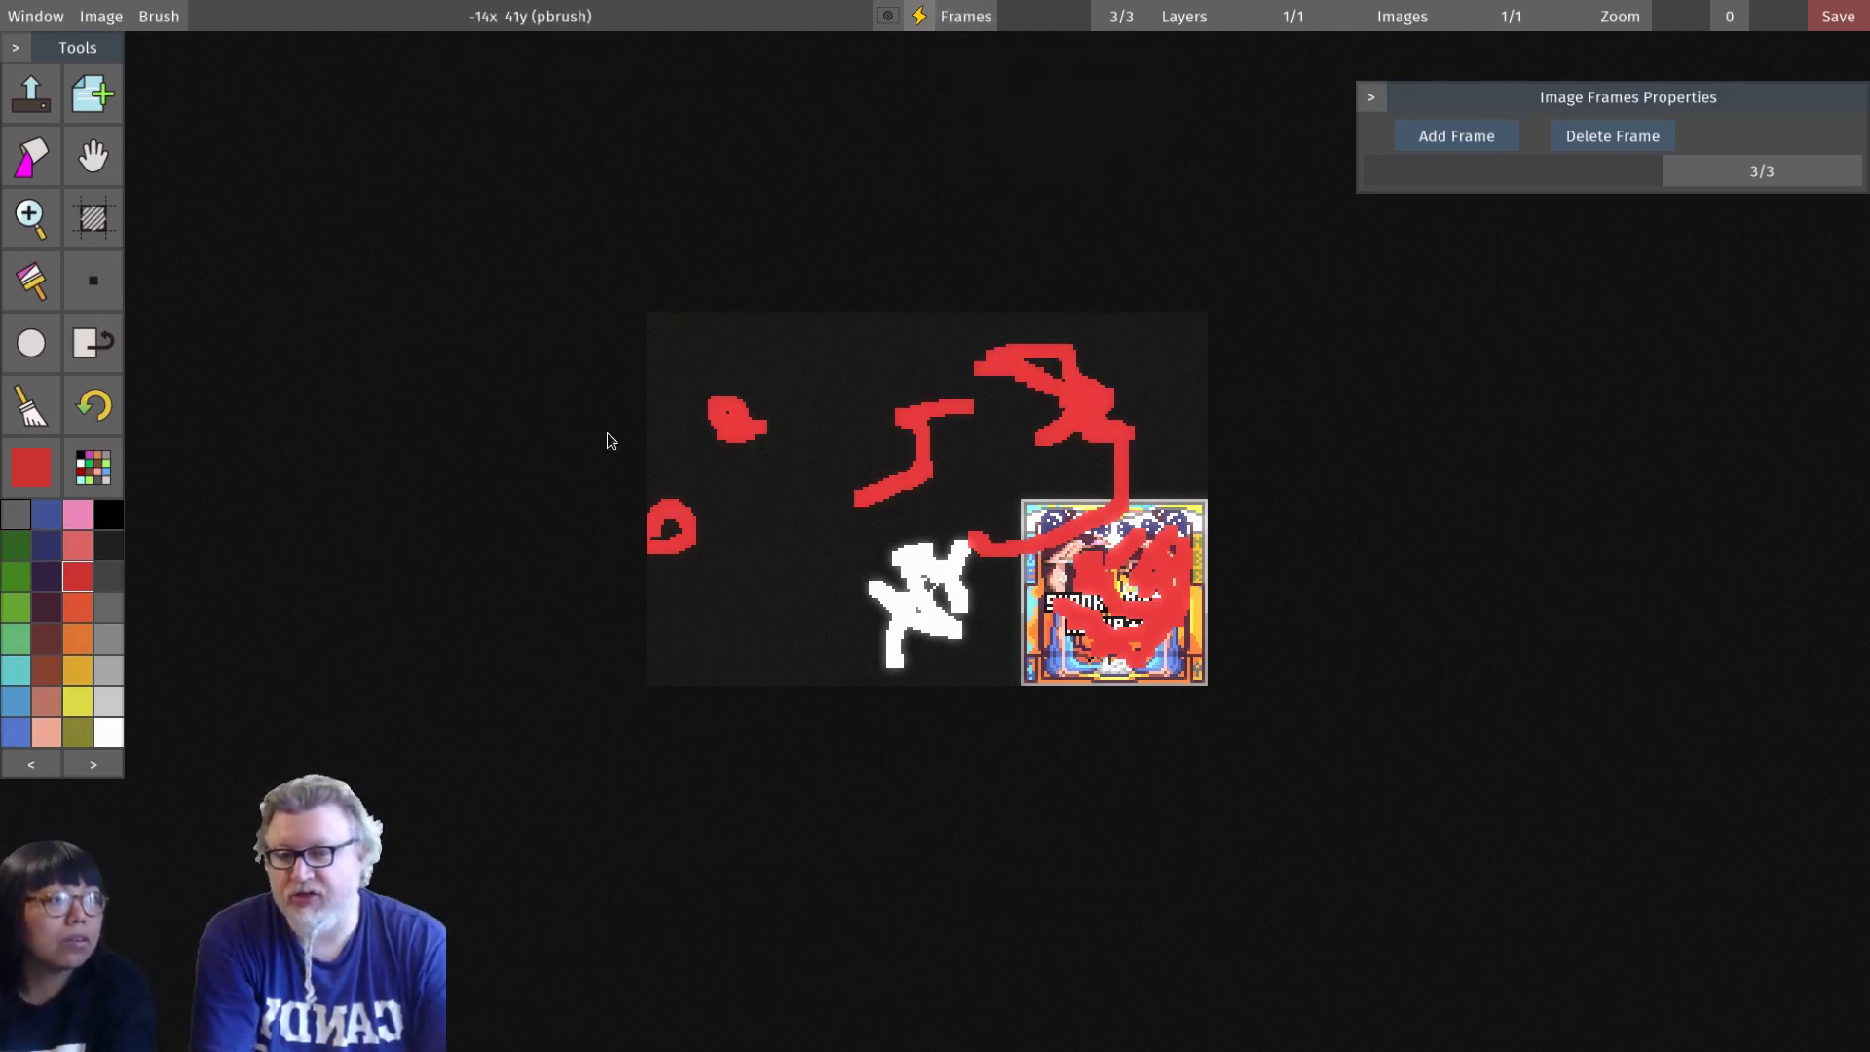
{"action": "left_click", "coordinate": [970, 18]}
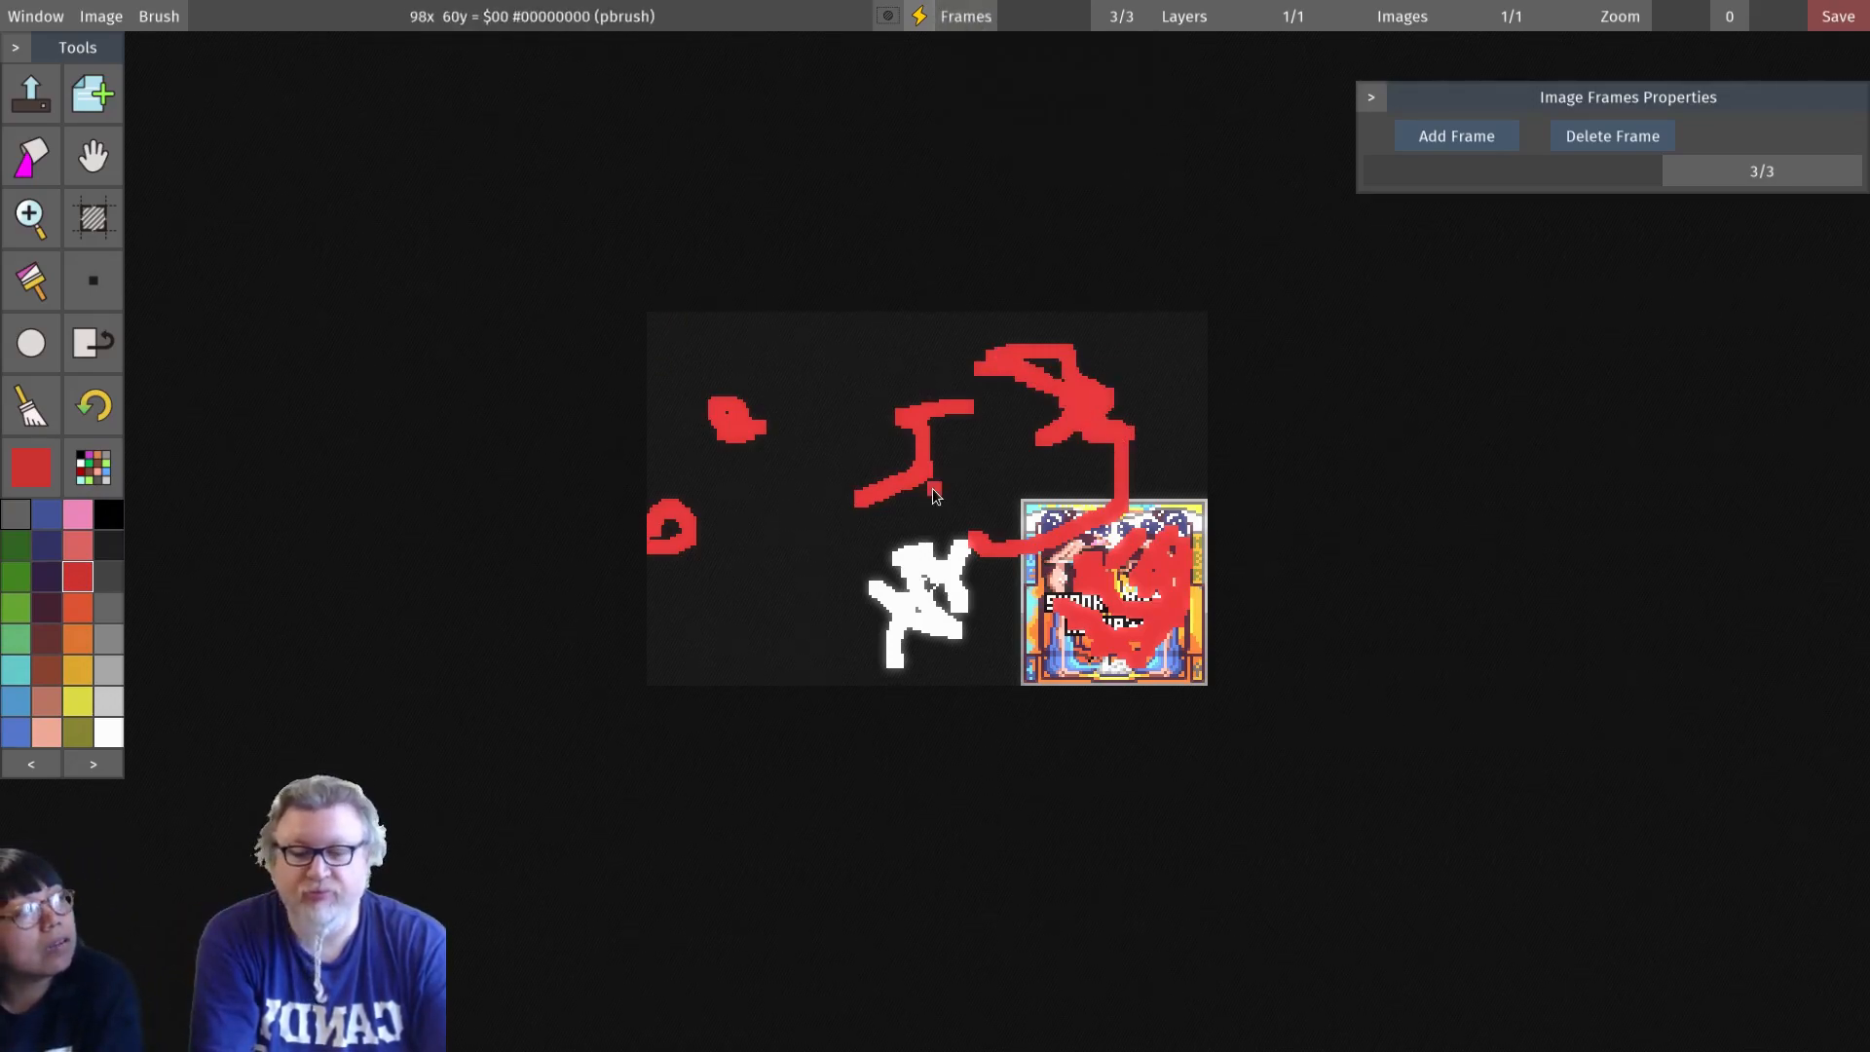
{"action": "left_click_drag", "start_coordinate": [834, 485], "coordinate": [957, 526]}
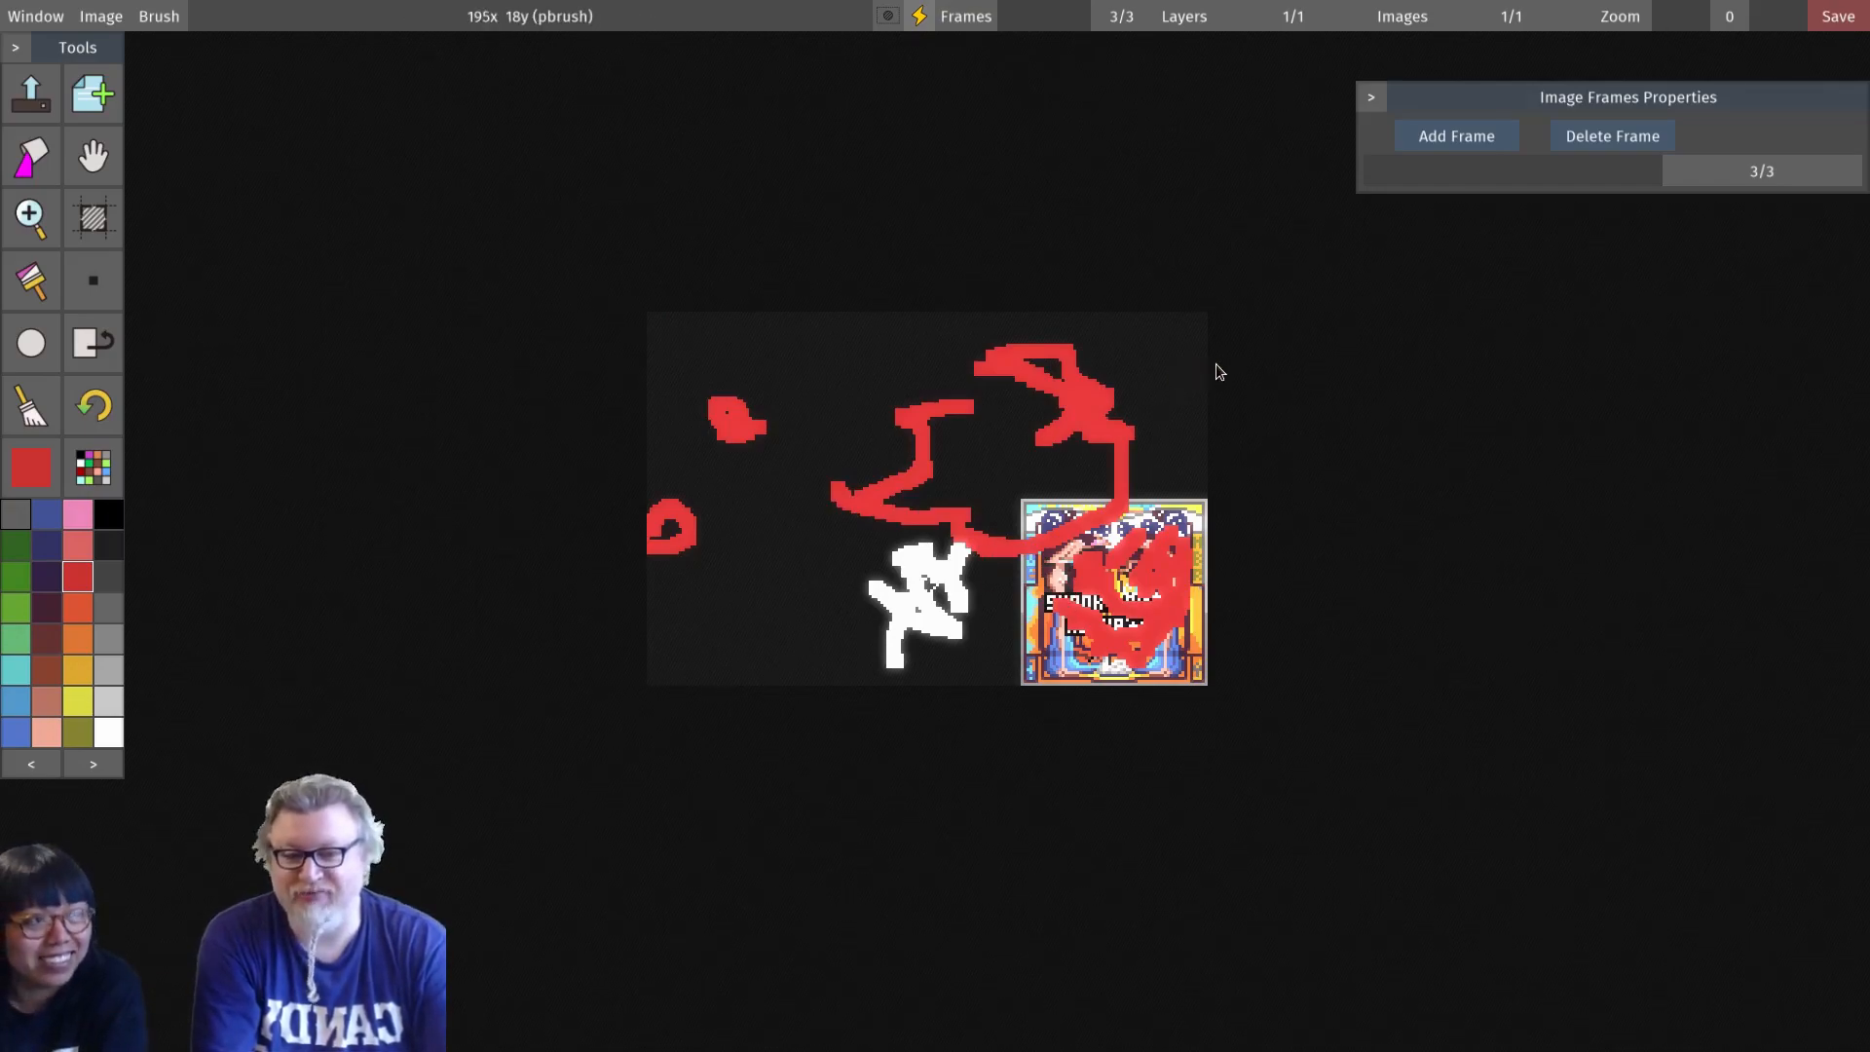
Step: Scrub back and forth through the three frames, ending on frame 3
{"action": "mouse_move", "coordinate": [1791, 180]}
{"action": "left_mouse_down"}
{"action": "mouse_move", "coordinate": [1488, 197]}
{"action": "mouse_move", "coordinate": [1802, 195]}
{"action": "left_mouse_up"}
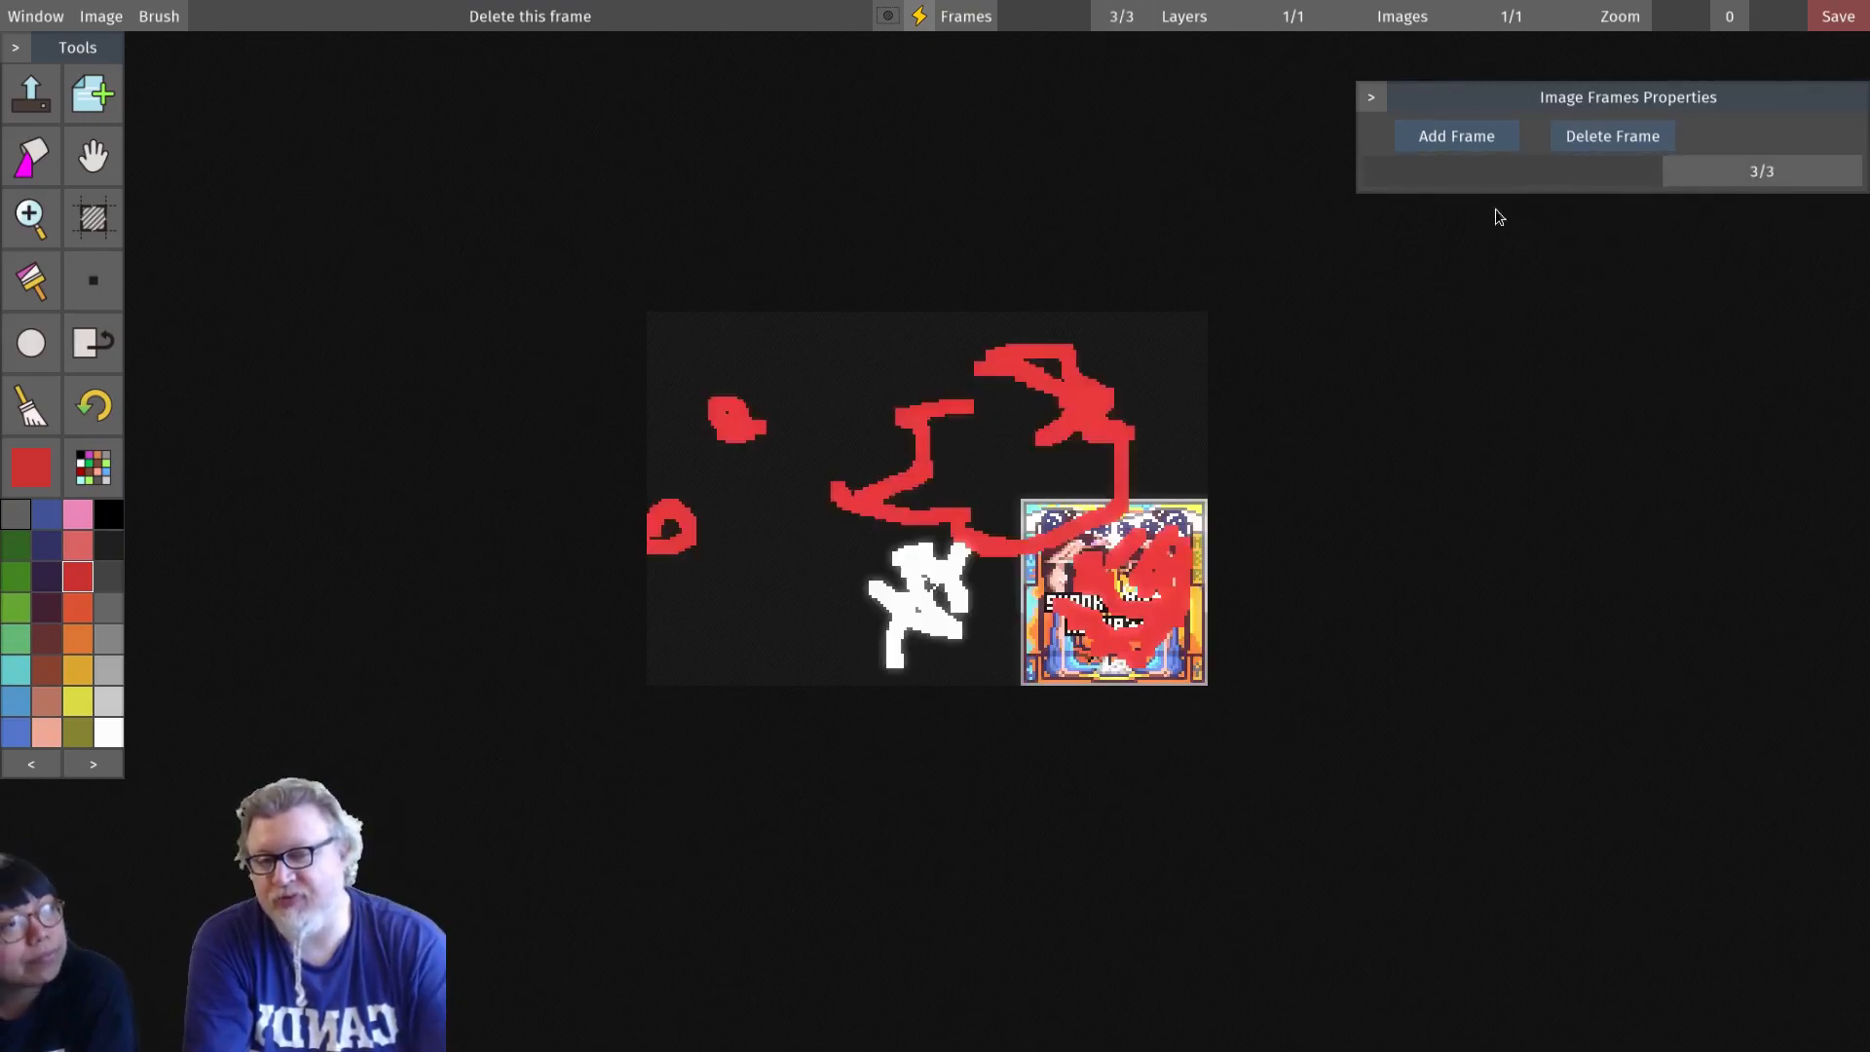
{"action": "mouse_move", "coordinate": [1100, 26]}
{"action": "left_mouse_down"}
{"action": "mouse_move", "coordinate": [1050, 32]}
{"action": "mouse_move", "coordinate": [1109, 31]}
{"action": "left_mouse_up"}
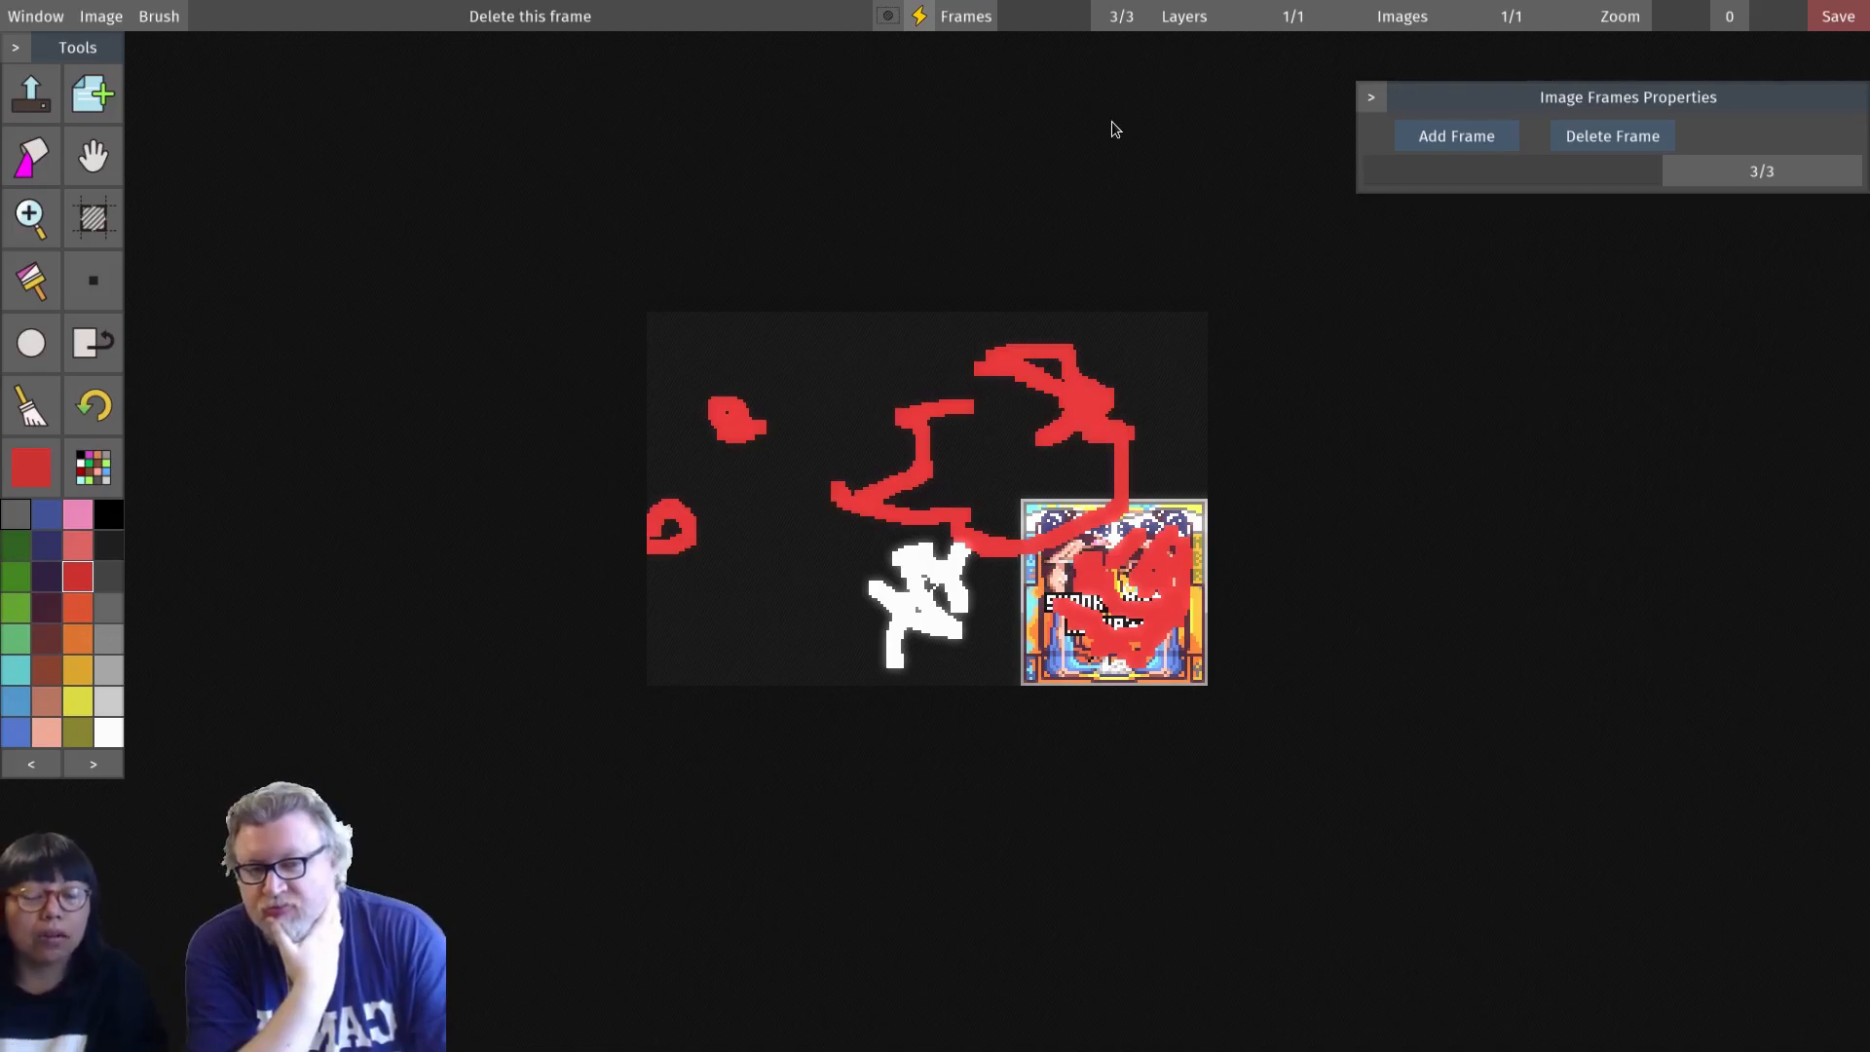
{"action": "mouse_move", "coordinate": [1743, 168]}
{"action": "left_mouse_down"}
{"action": "mouse_move", "coordinate": [1480, 187]}
{"action": "mouse_move", "coordinate": [1692, 189]}
{"action": "mouse_move", "coordinate": [1430, 196]}
{"action": "mouse_move", "coordinate": [1704, 190]}
{"action": "left_mouse_up"}
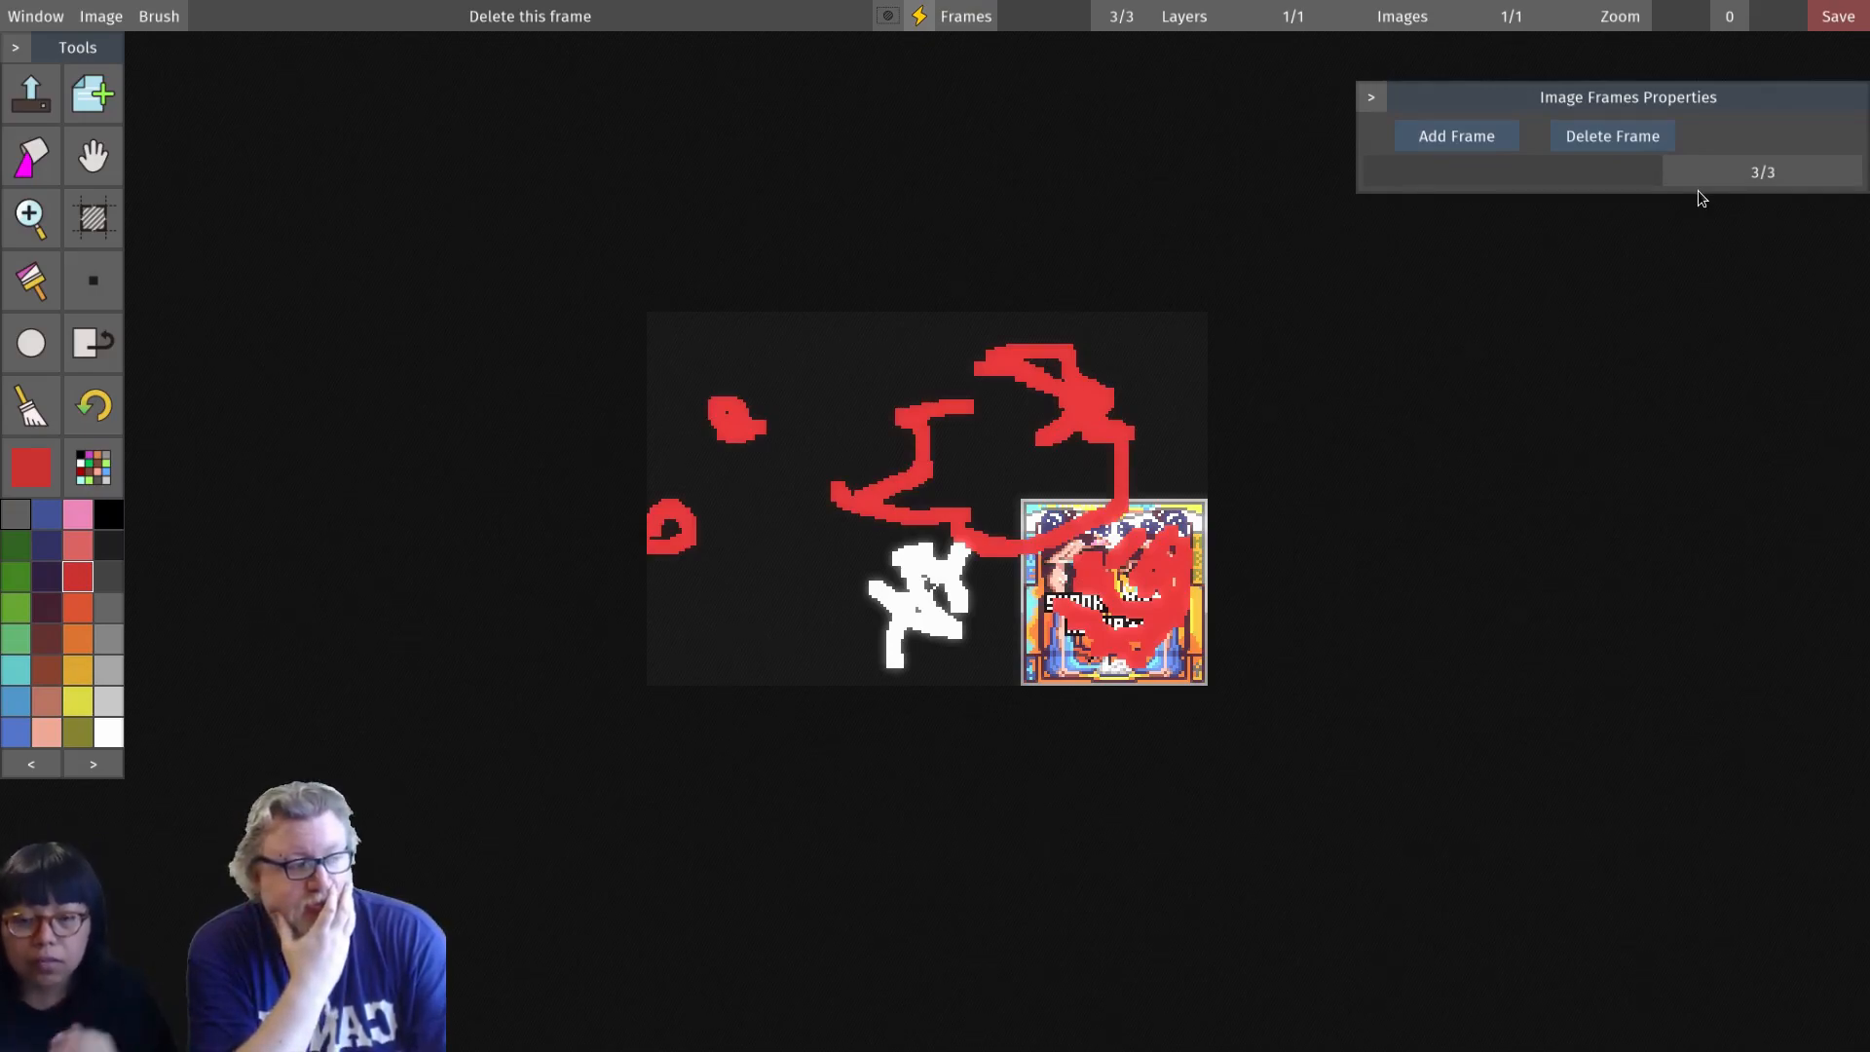
{"action": "mouse_move", "coordinate": [1699, 191]}
{"action": "left_mouse_down"}
{"action": "mouse_move", "coordinate": [1521, 191]}
{"action": "mouse_move", "coordinate": [1686, 200]}
{"action": "left_mouse_up"}
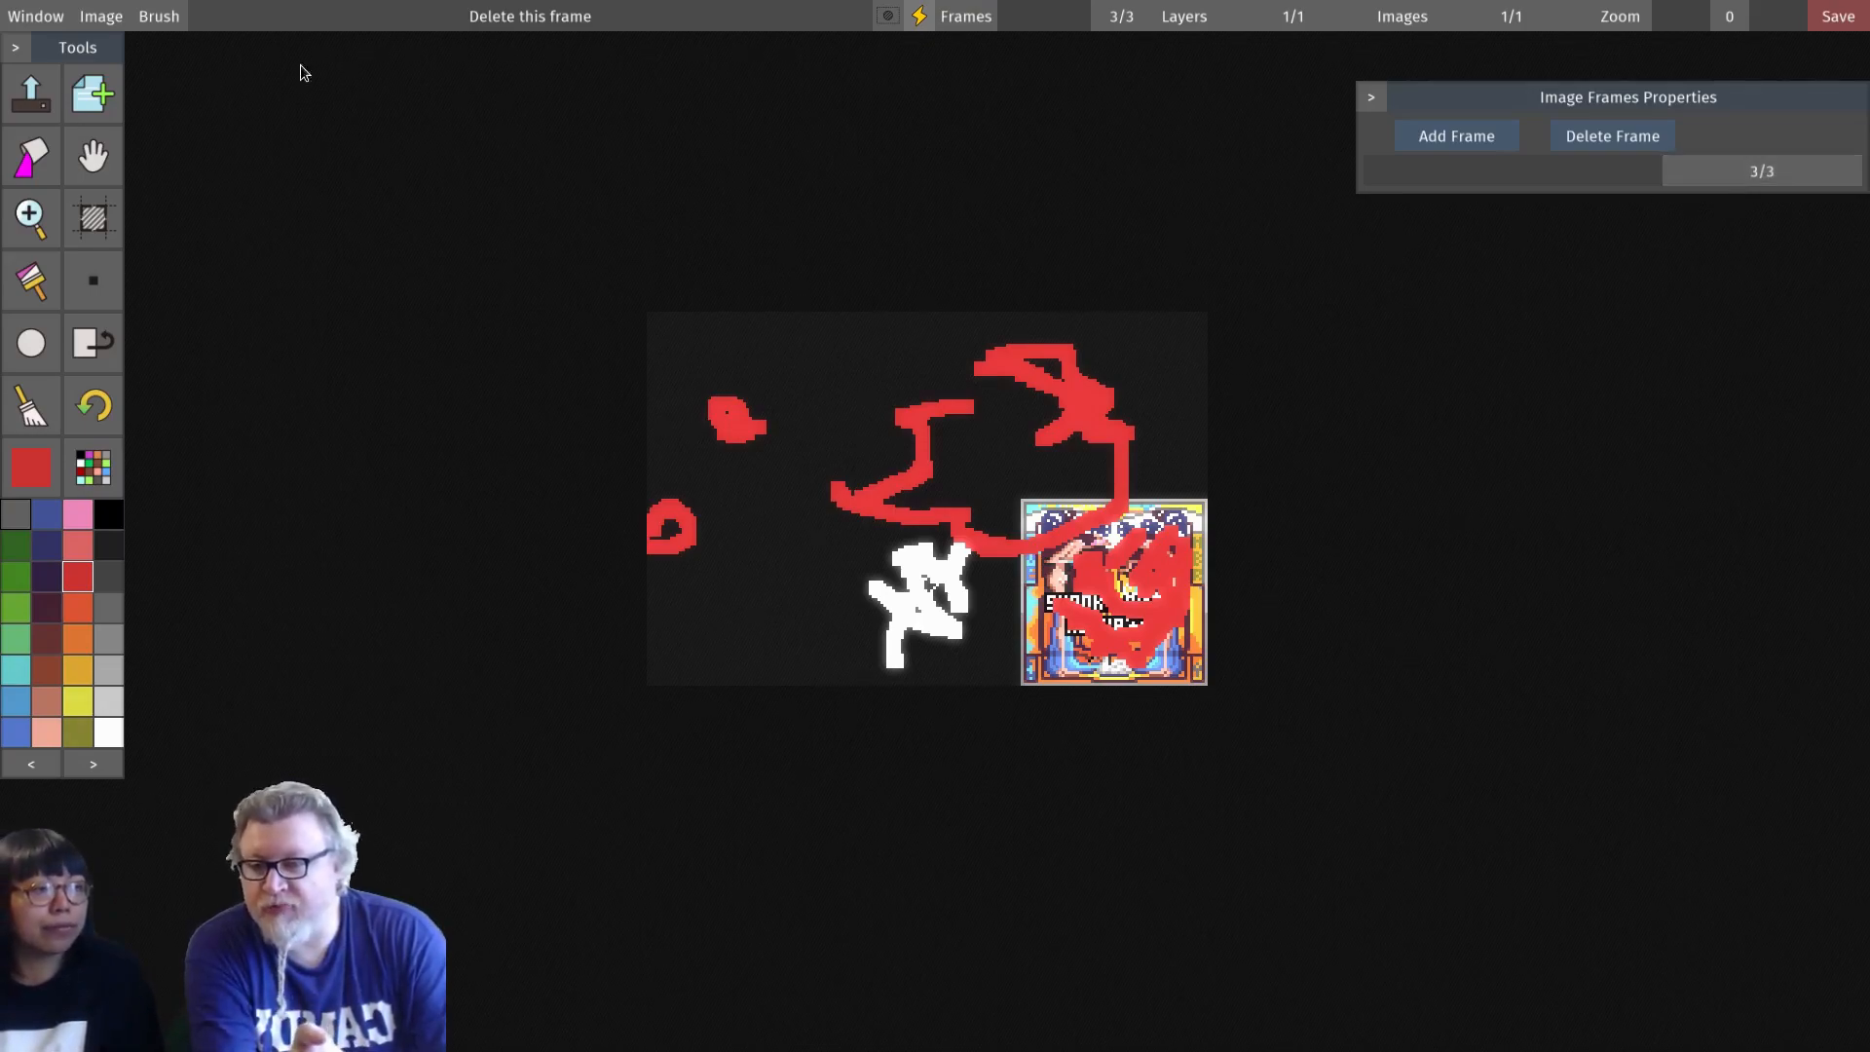
Step: Swap the image's three frames with layers and display all the resulting layers side by side
{"action": "left_click", "coordinate": [109, 24]}
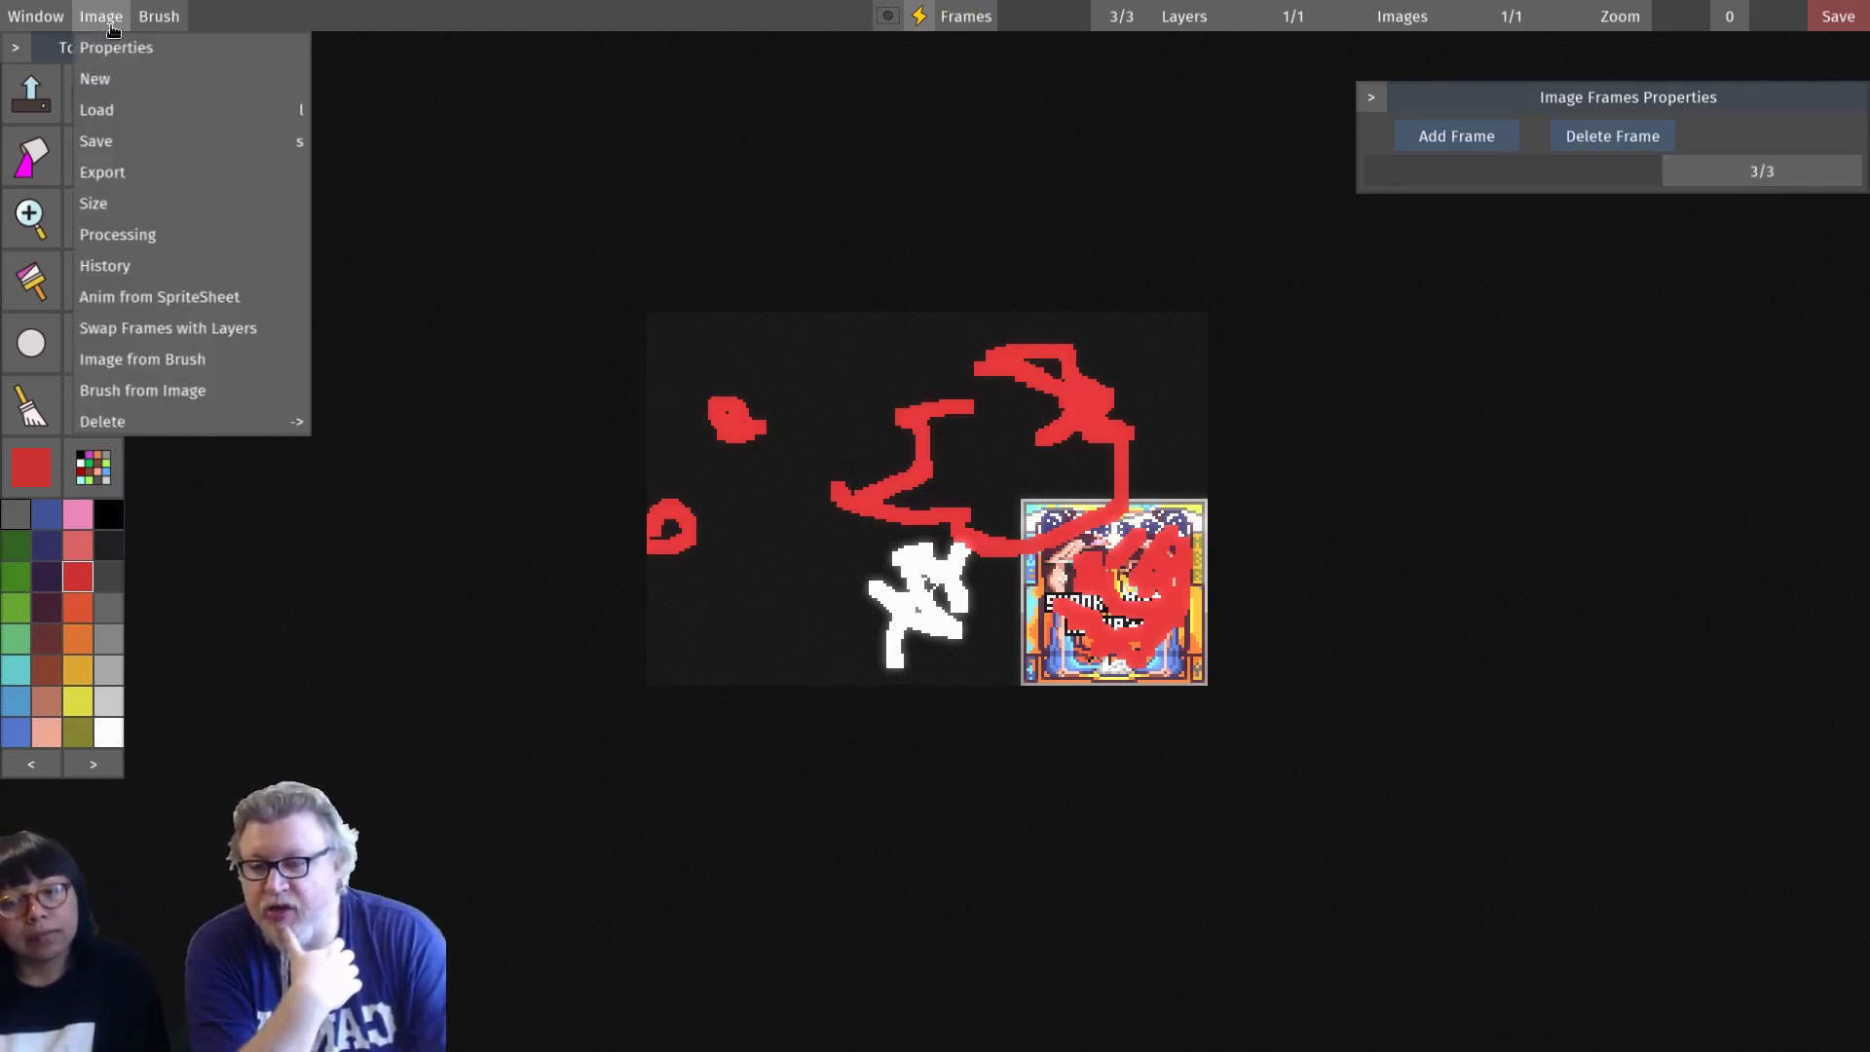
{"action": "left_click", "coordinate": [179, 329]}
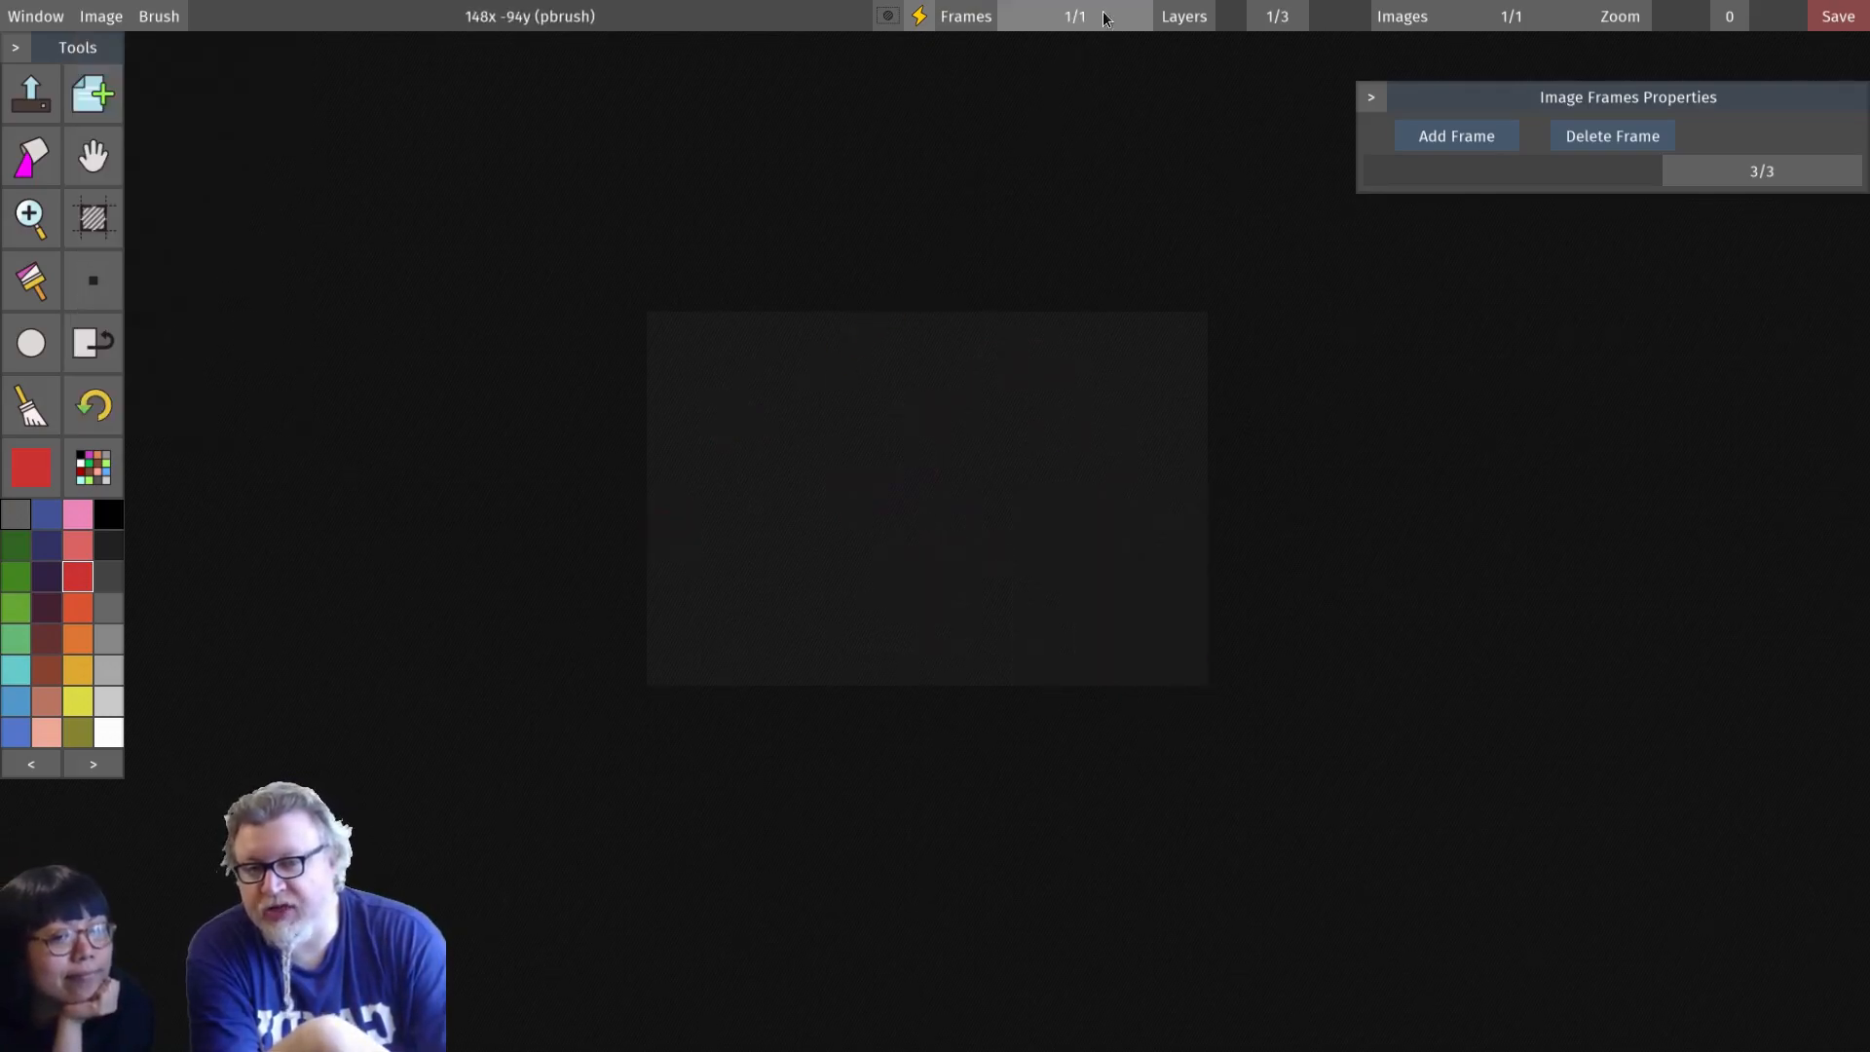
{"action": "left_click", "coordinate": [1260, 20]}
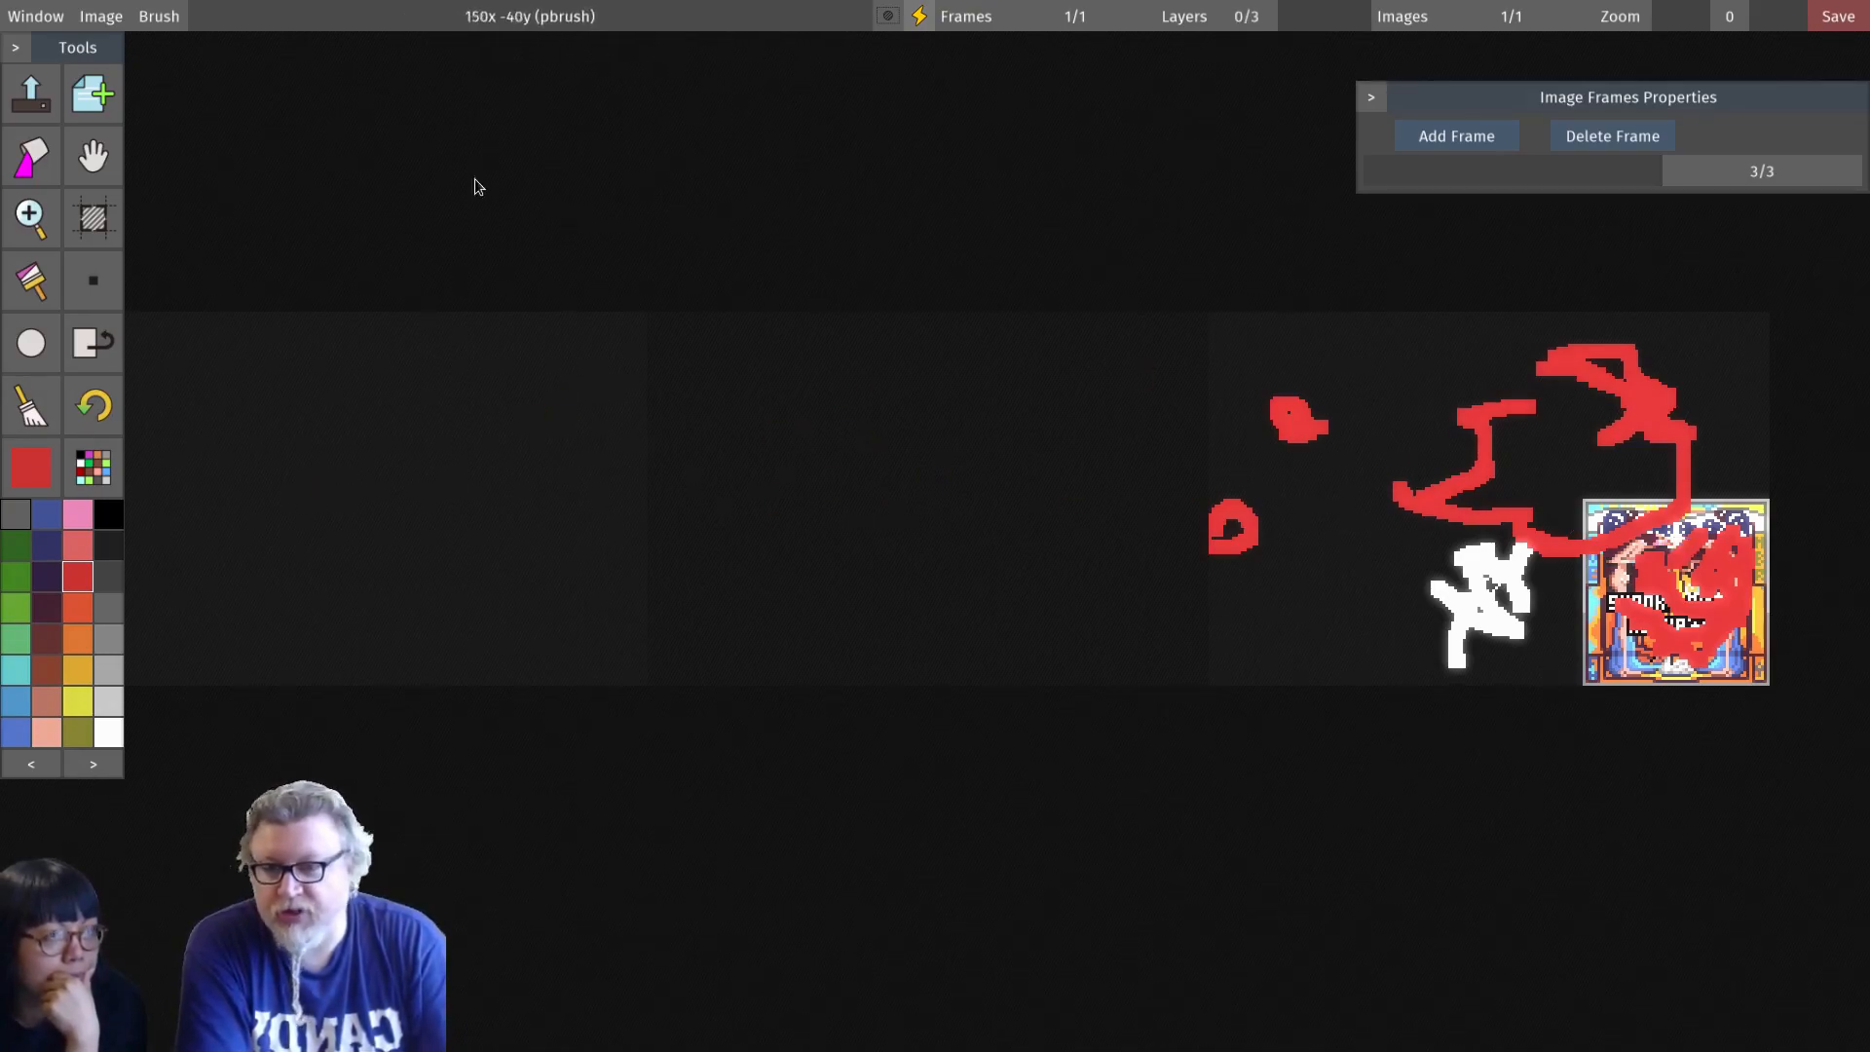
Step: Swap the layers back into frames and check the frame selection
{"action": "left_click", "coordinate": [121, 19]}
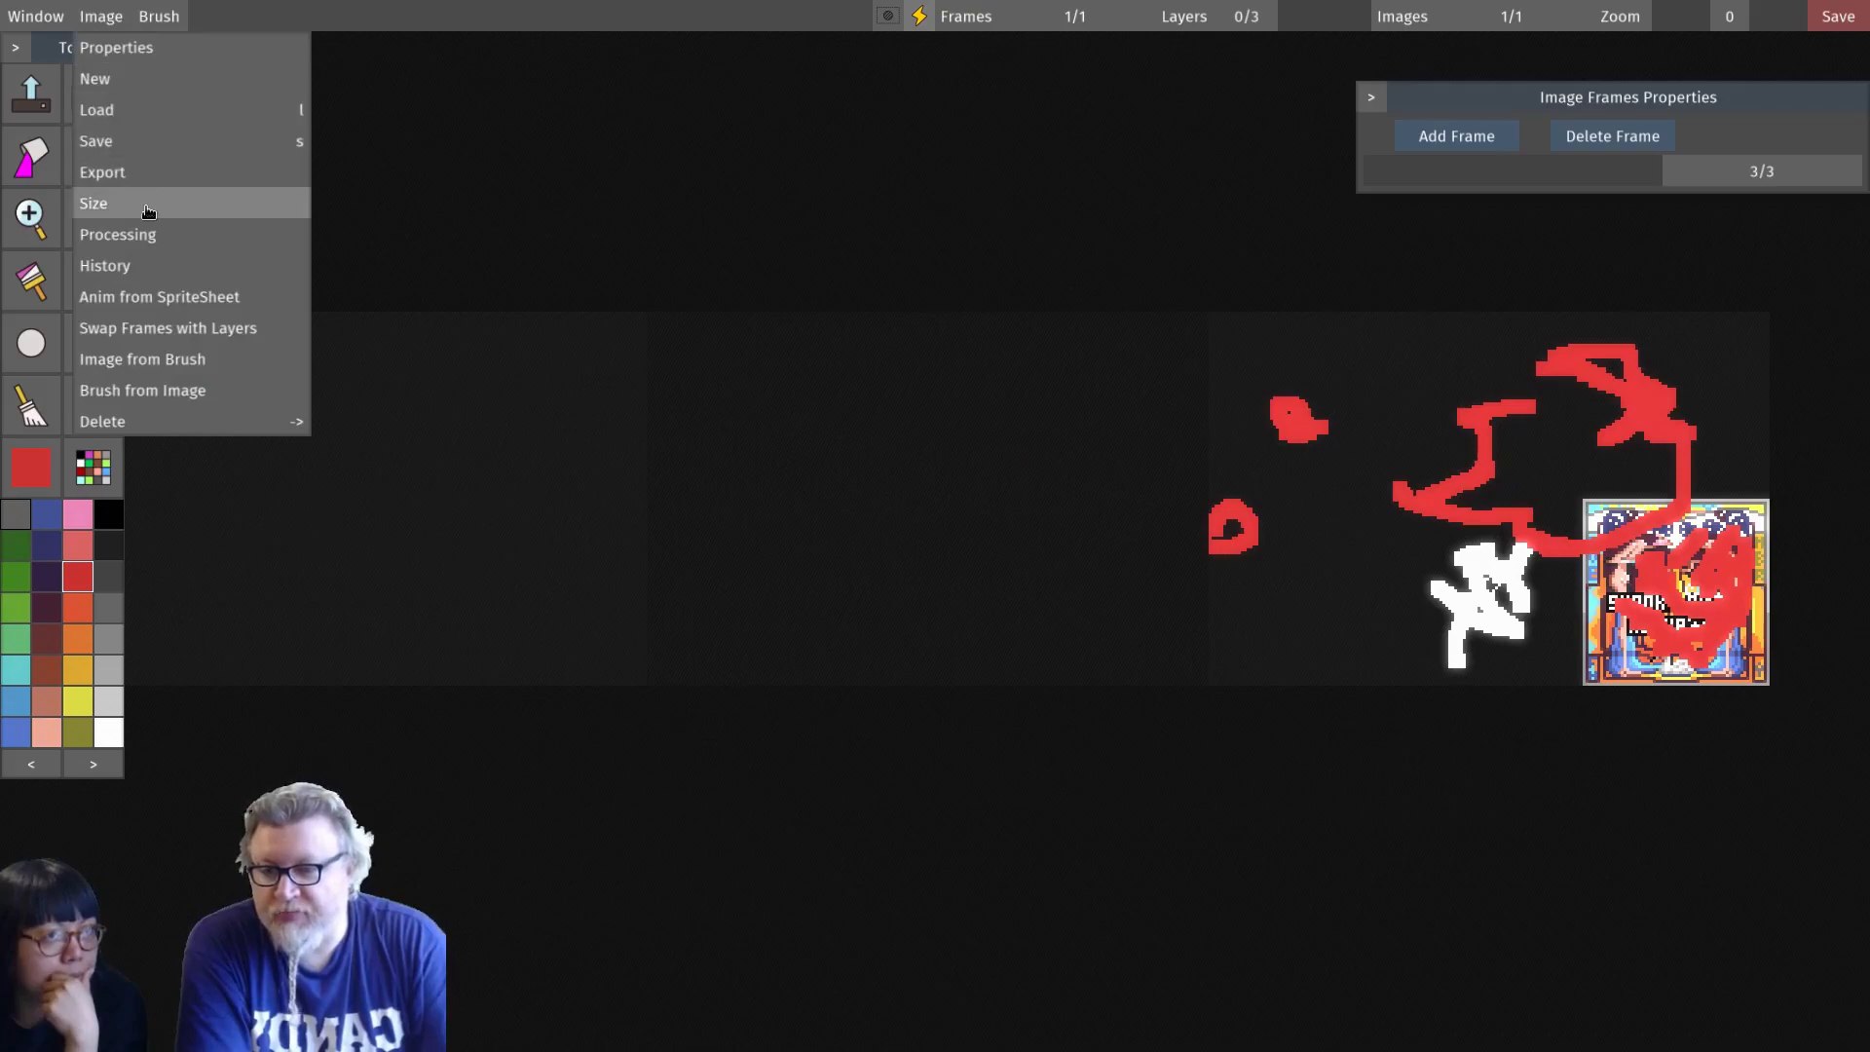
{"action": "left_click", "coordinate": [199, 333]}
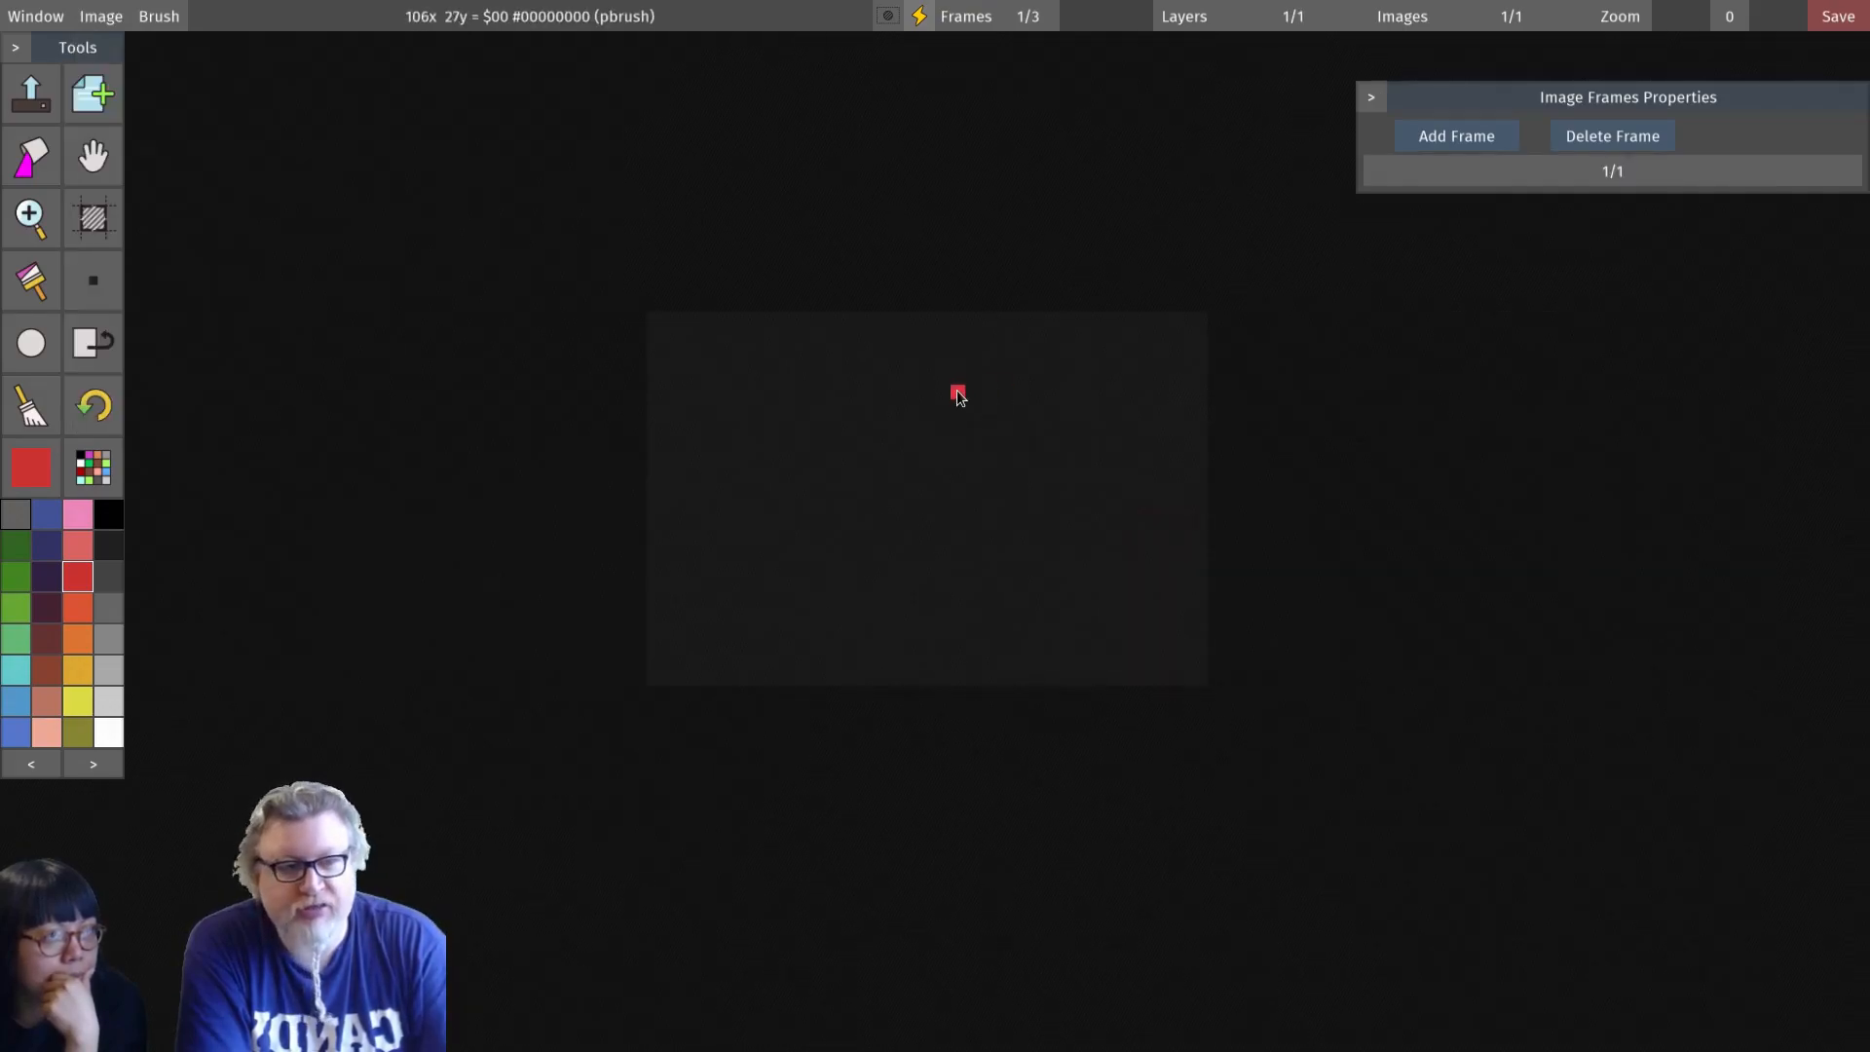
{"action": "left_click", "coordinate": [1190, 17]}
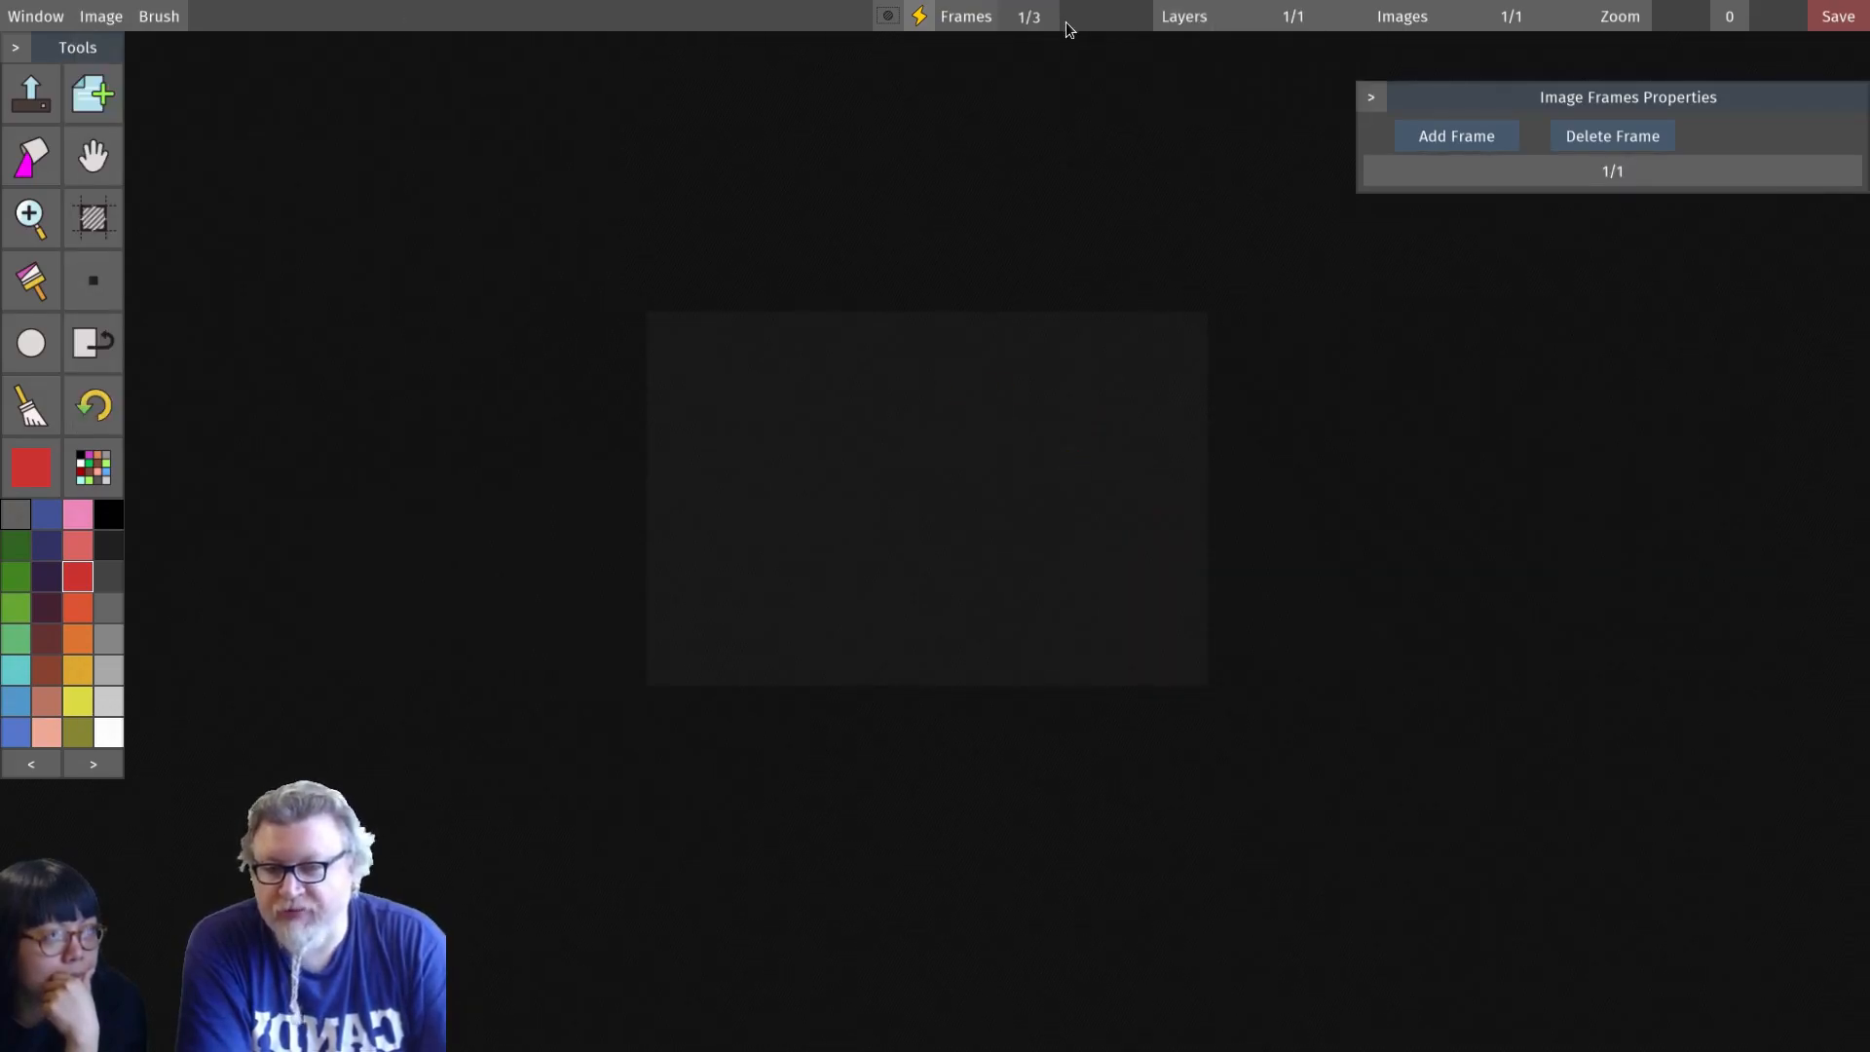
{"action": "left_click", "coordinate": [1066, 19]}
{"action": "left_click", "coordinate": [1060, 29]}
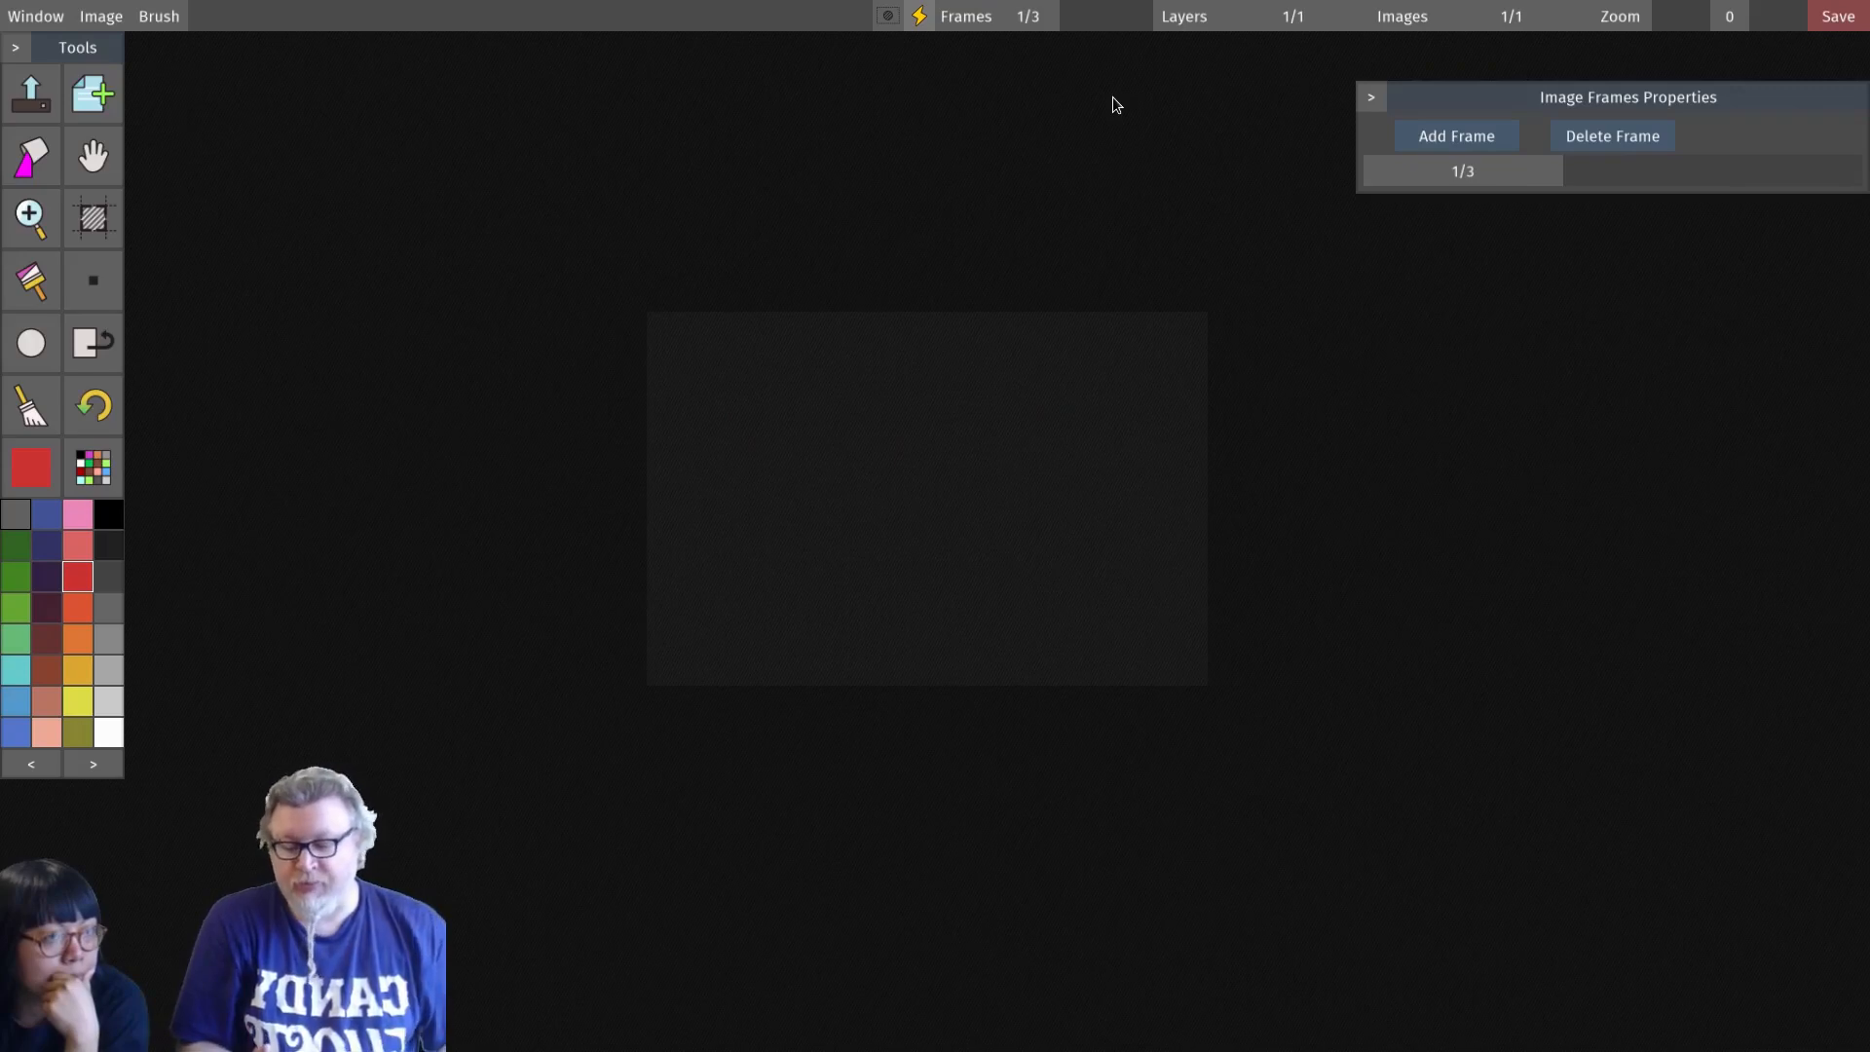
Step: Step back through the undo history, past the swaps, added frames and red strokes, to the two-layer image with the white shape
{"action": "key", "text": "ctrl+z"}
{"action": "key", "text": "ctrl+y"}
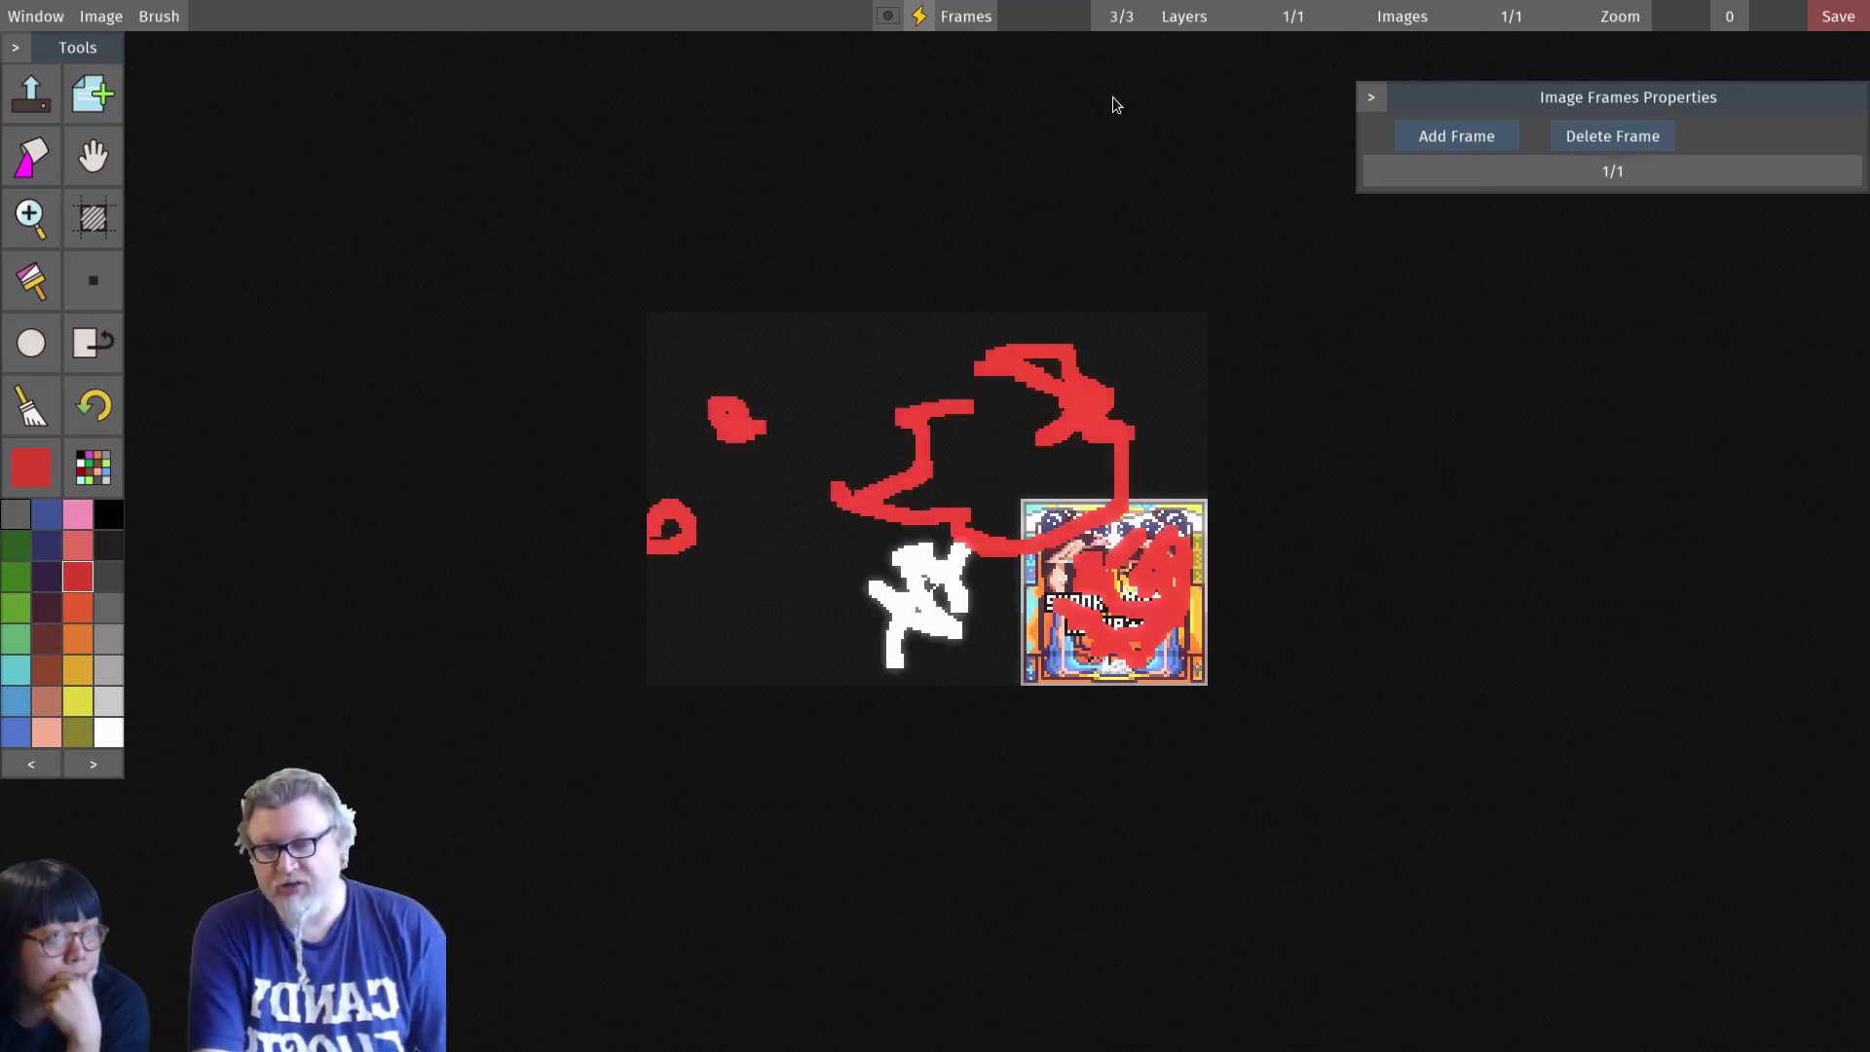
{"action": "key", "text": "ctrl+z"}
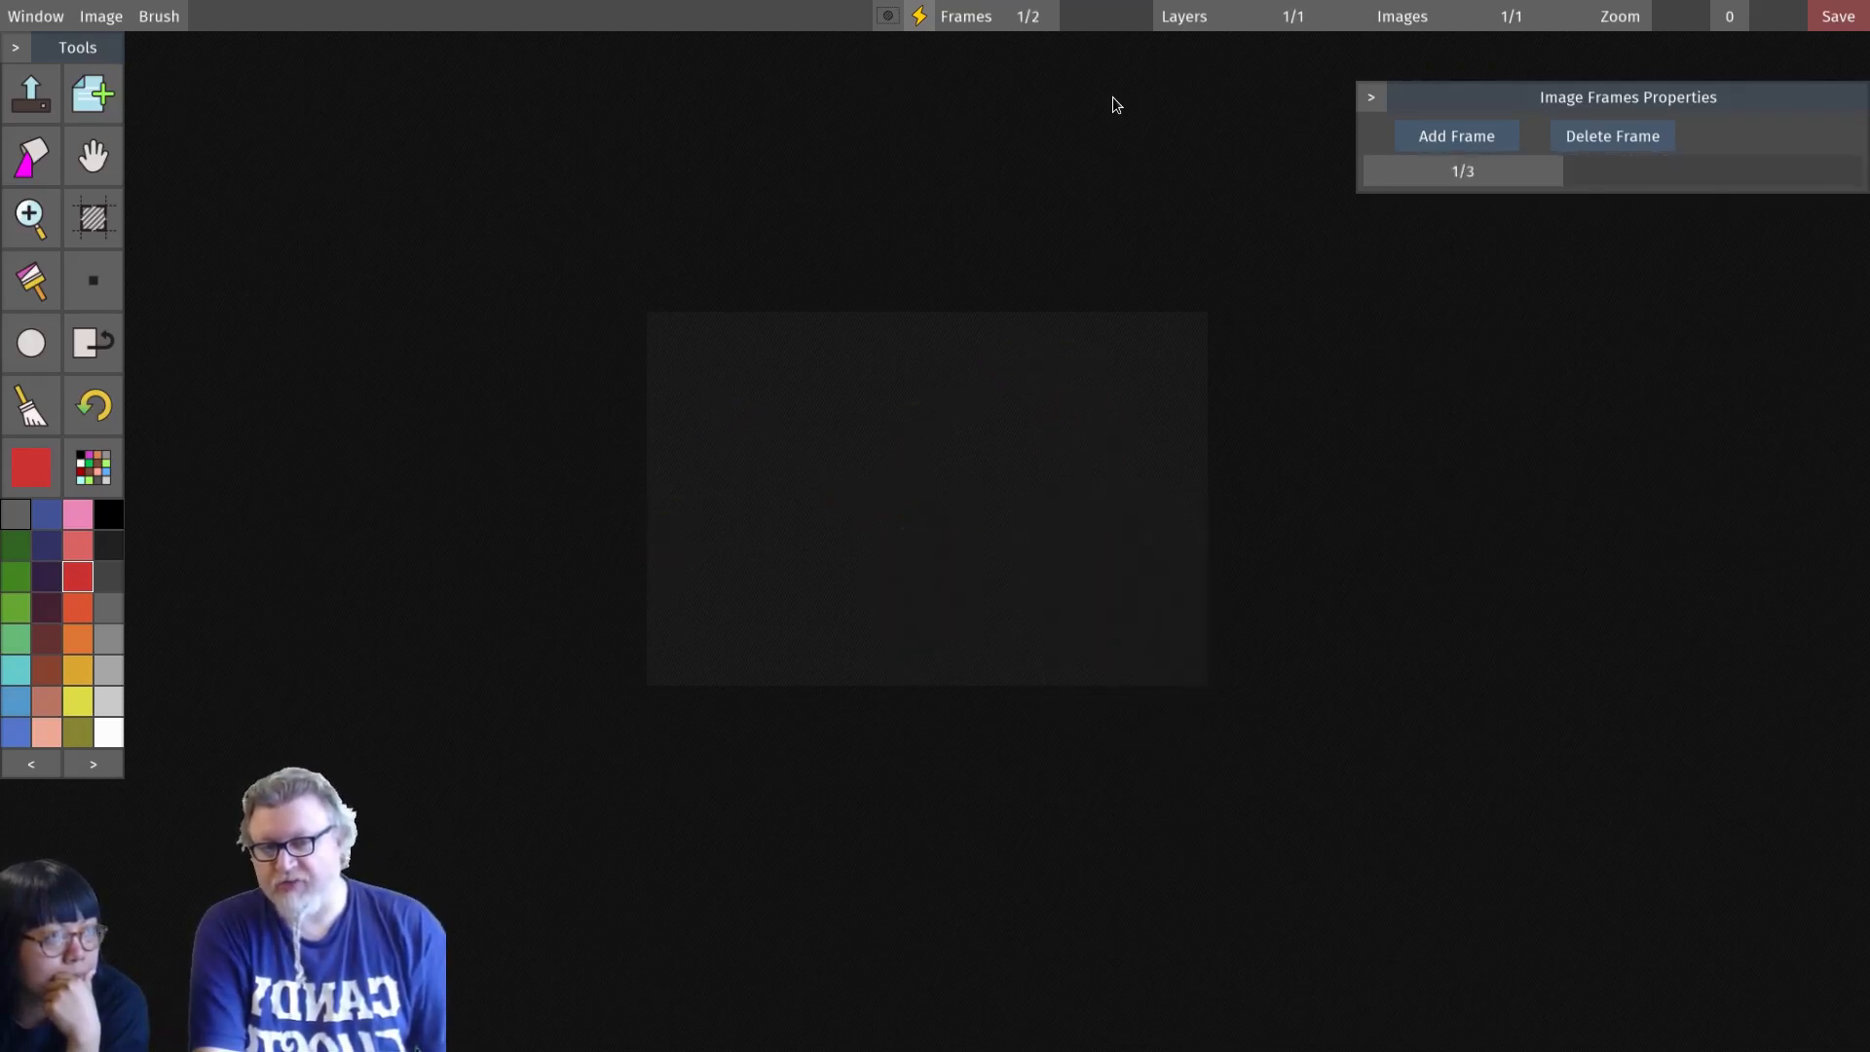
{"action": "key", "text": "ctrl+z"}
{"action": "key", "text": "ctrl+z"}
{"action": "key", "text": "ctrl+z"}
{"action": "key", "text": "ctrl+z"}
{"action": "key", "text": "ctrl+z"}
{"action": "key", "text": "ctrl+z"}
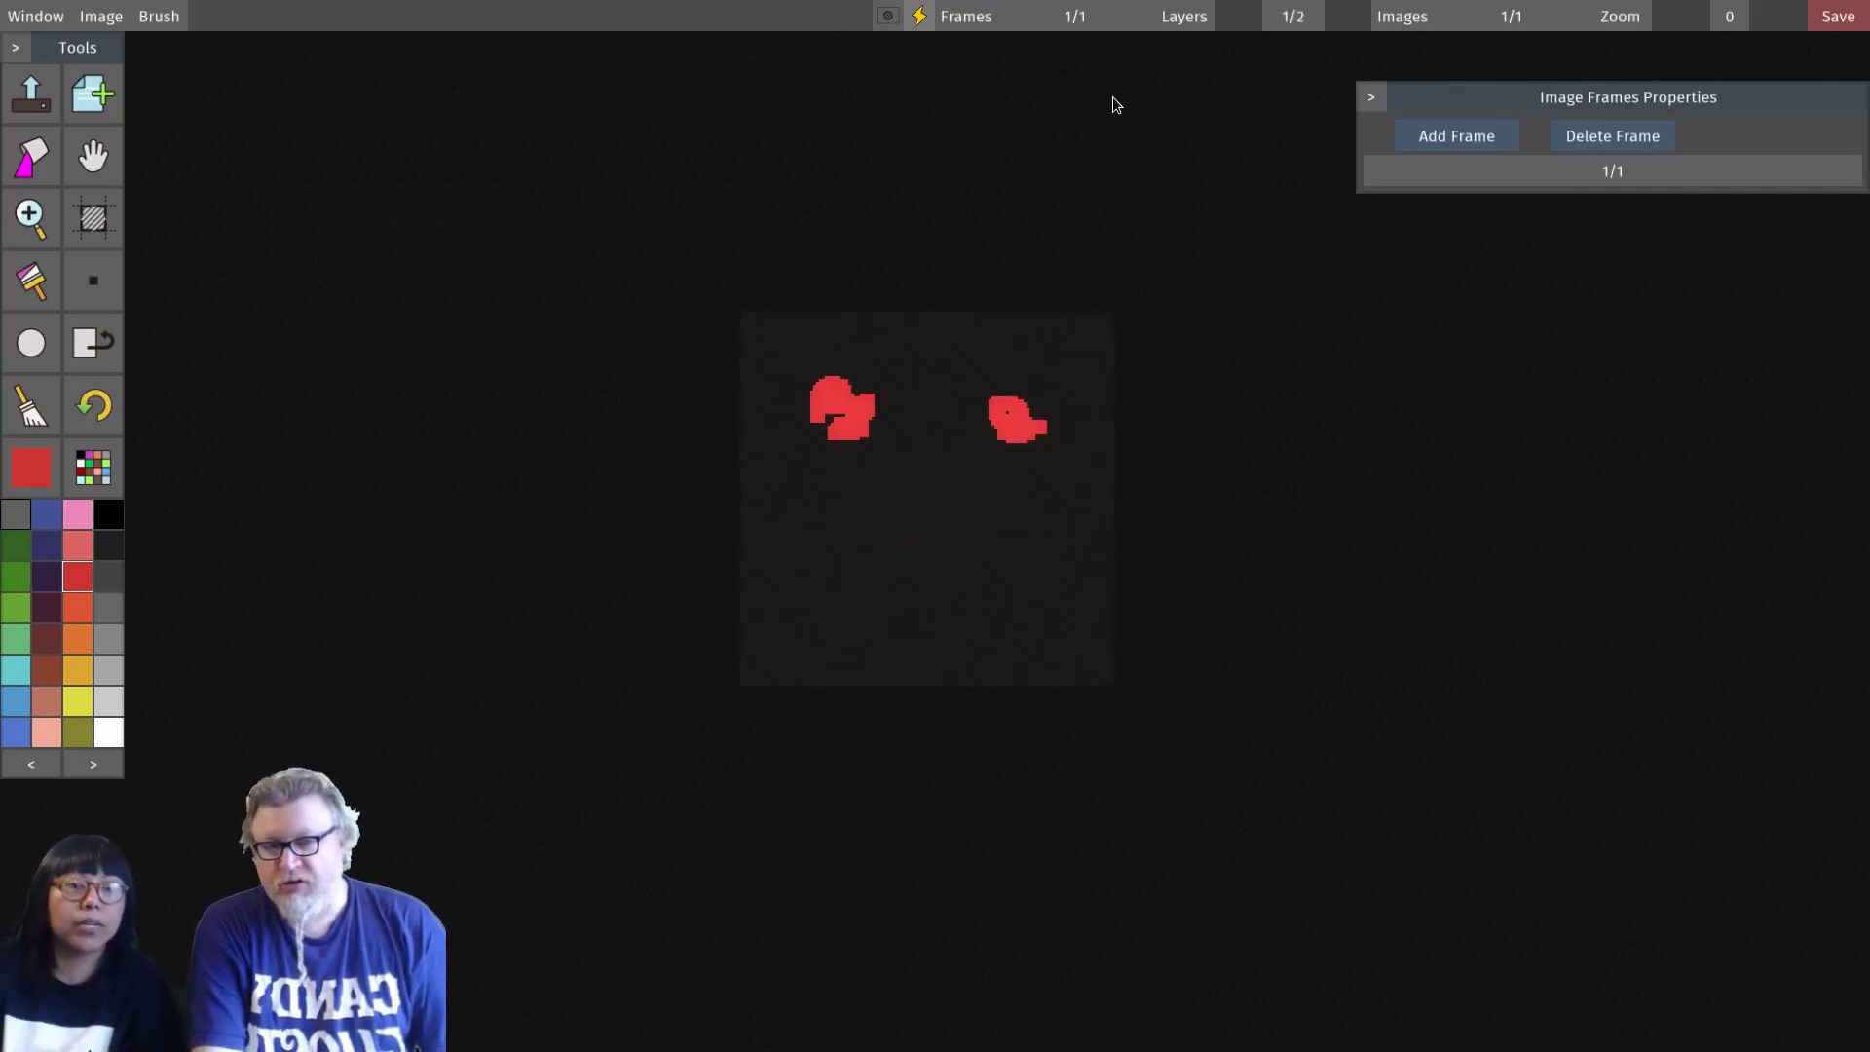
{"action": "key", "text": "ctrl+z"}
{"action": "key", "text": "ctrl+z"}
{"action": "key", "text": "ctrl+z"}
{"action": "key", "text": "ctrl+z"}
{"action": "key", "text": "ctrl+z"}
{"action": "key", "text": "ctrl+z"}
{"action": "key", "text": "ctrl+z"}
{"action": "key", "text": "ctrl+z"}
{"action": "key", "text": "ctrl+z"}
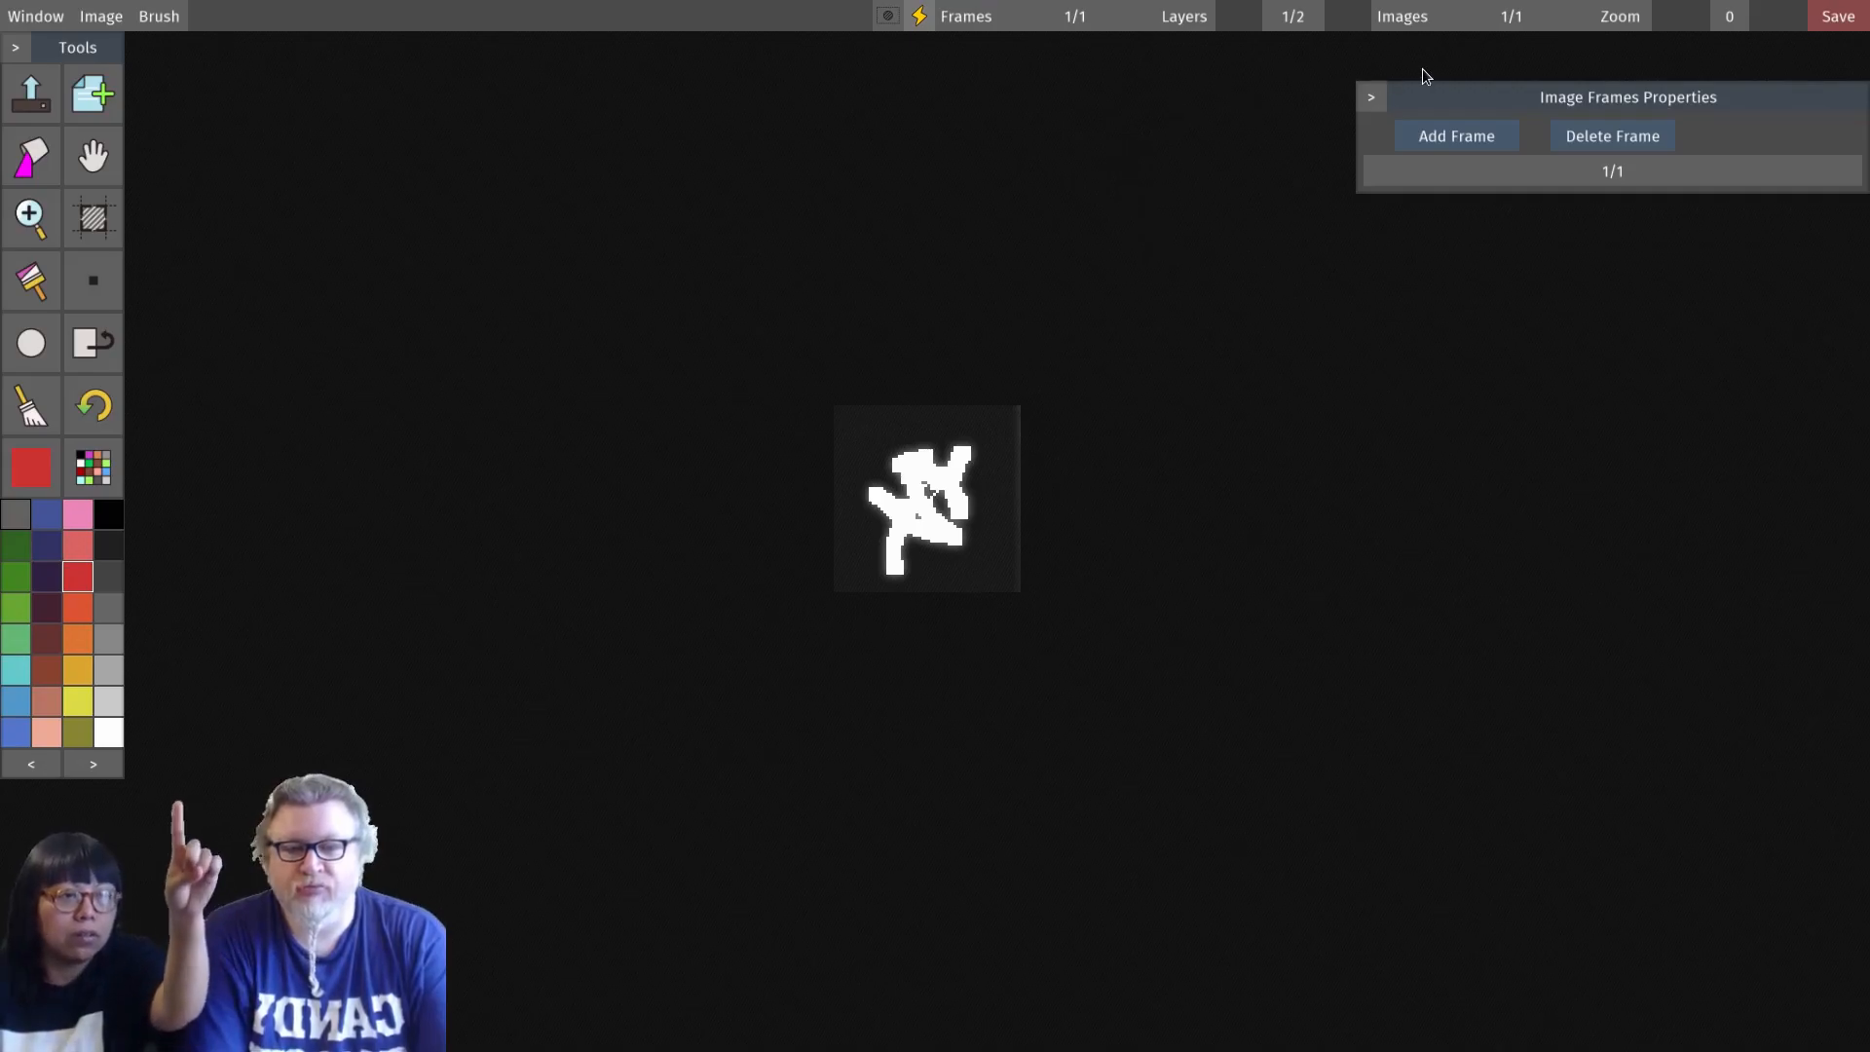
{"action": "left_click", "coordinate": [1186, 17]}
{"action": "mouse_move", "coordinate": [966, 23]}
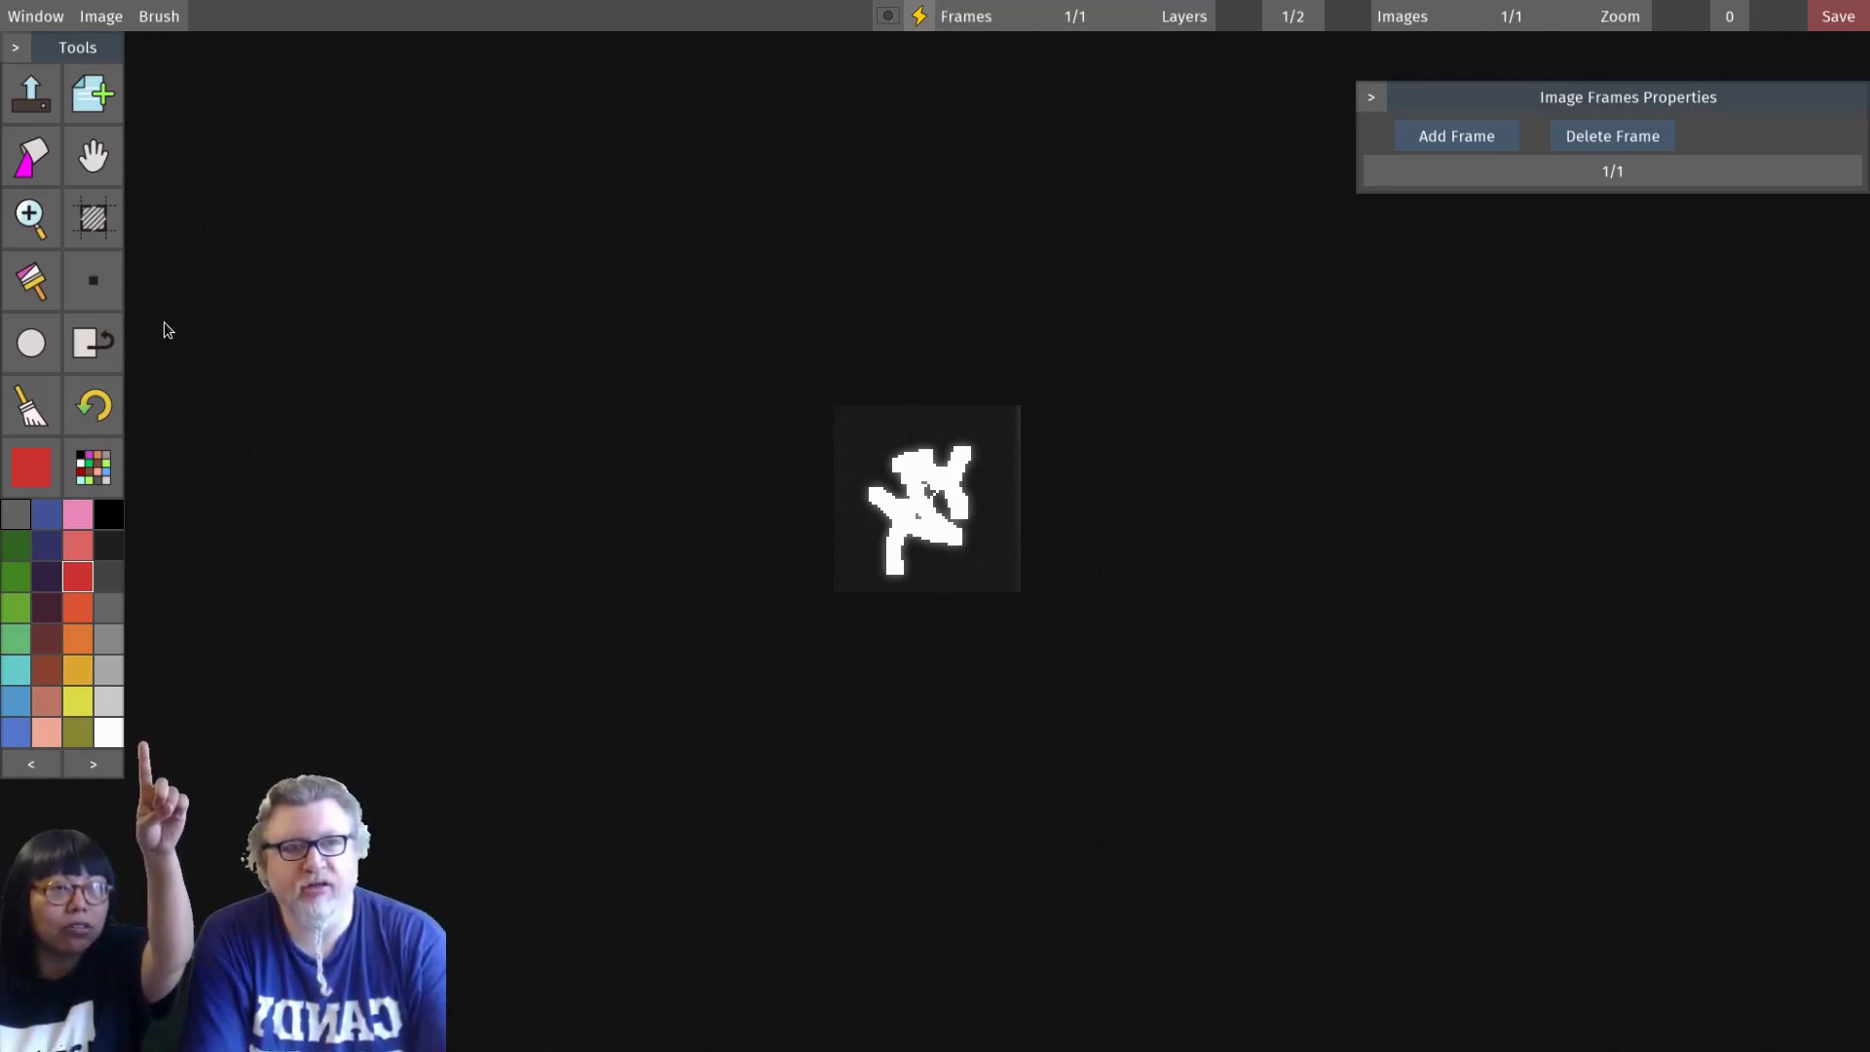
{"action": "left_click", "coordinate": [109, 18]}
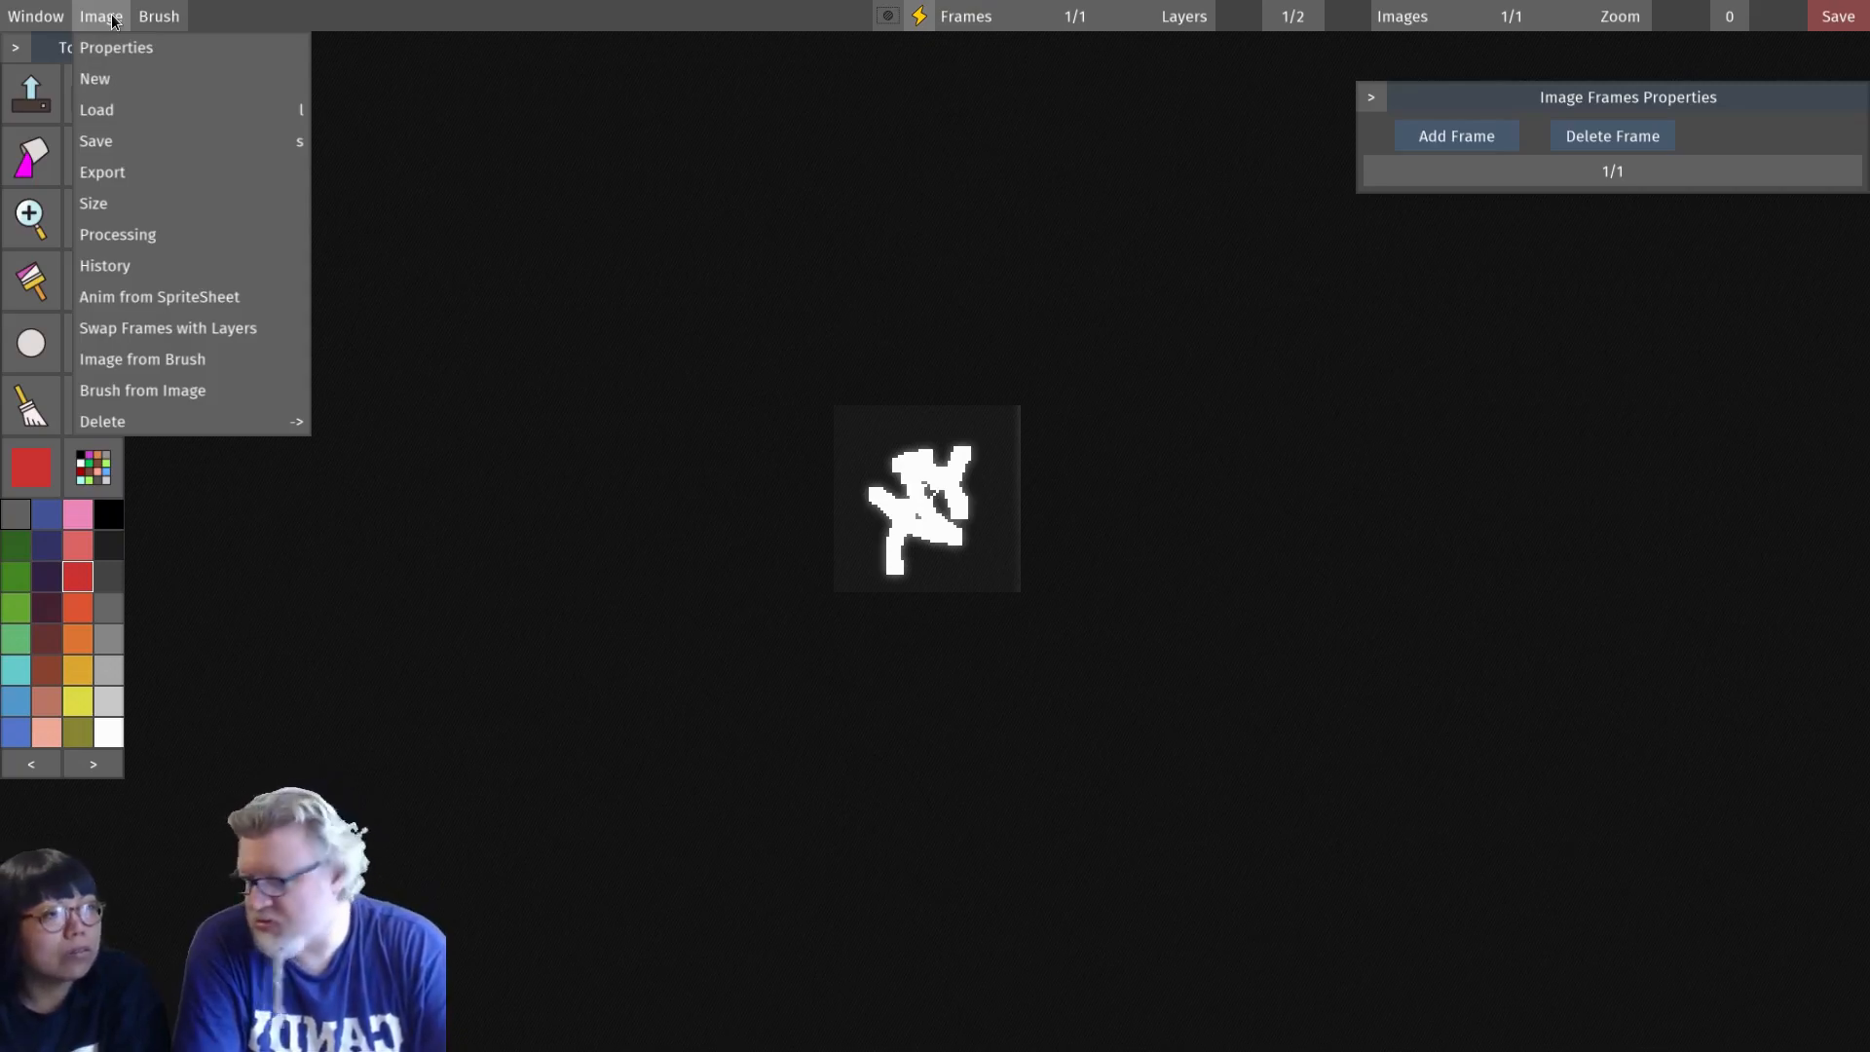
{"action": "left_click", "coordinate": [708, 565]}
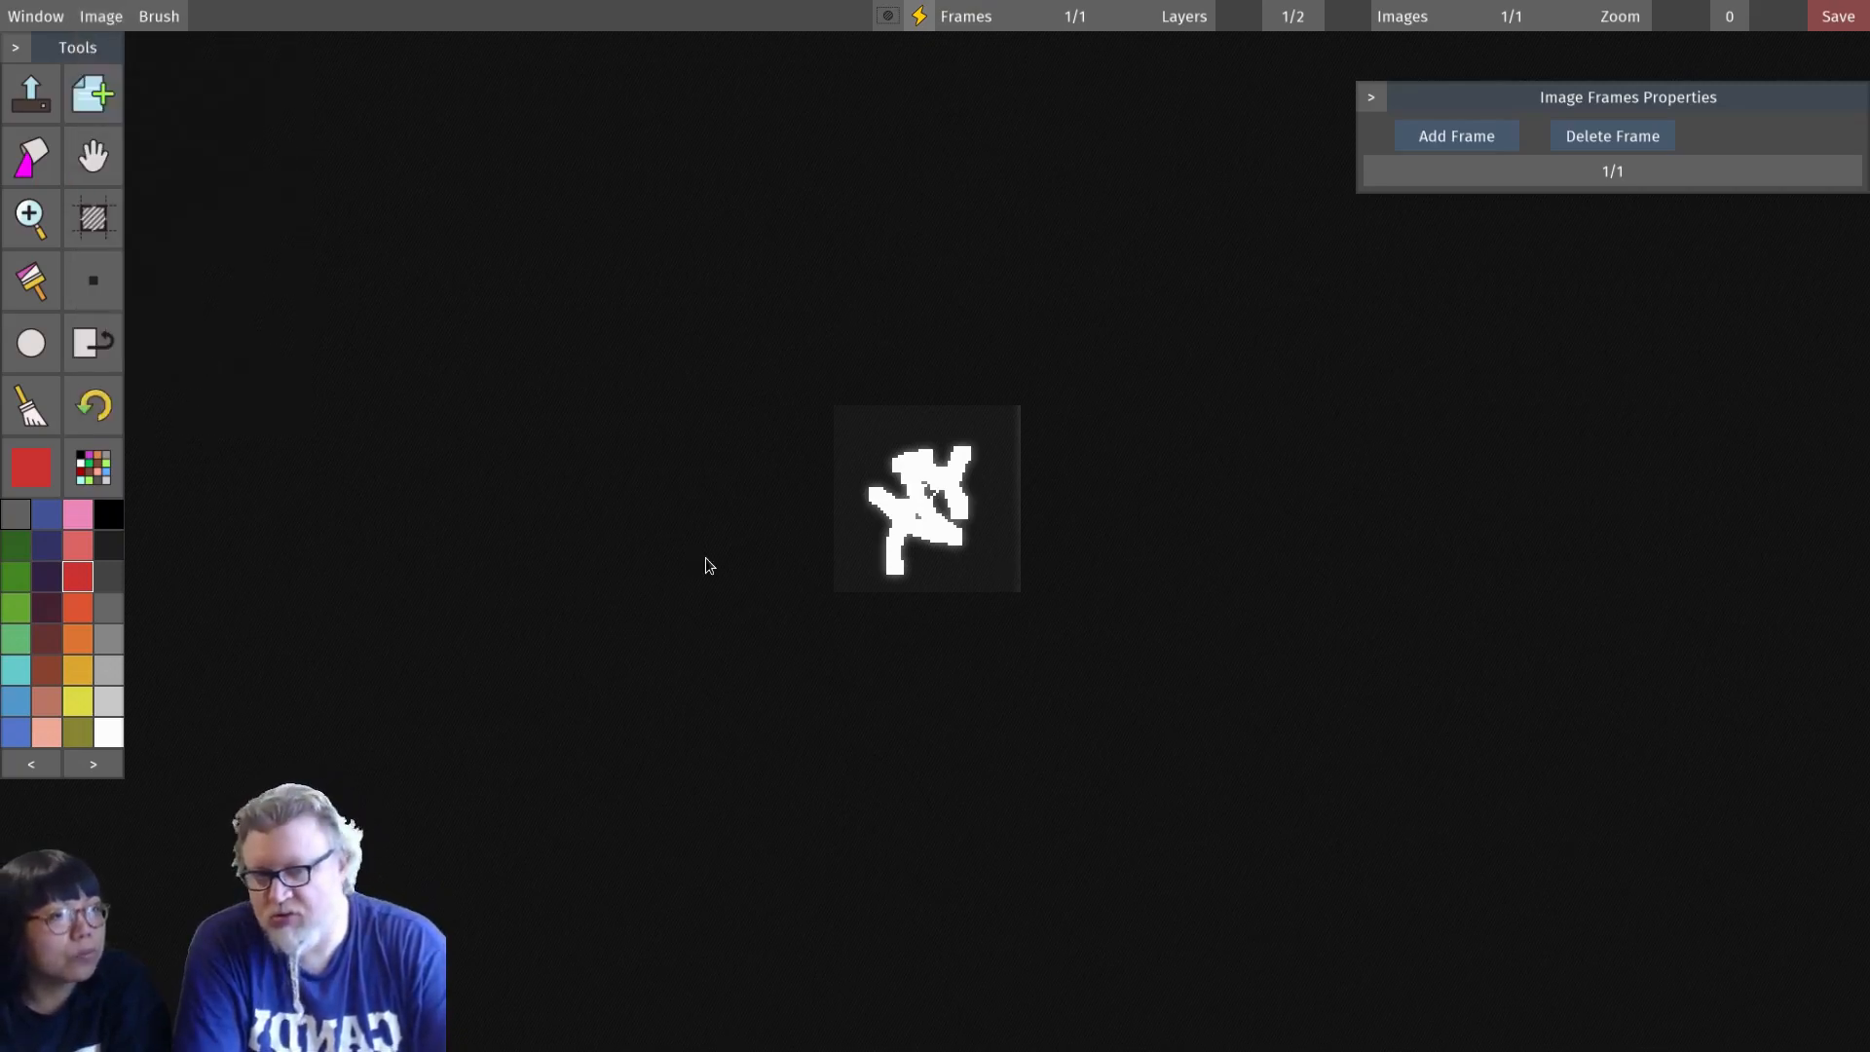
Step: Show both layers together, pick up the artwork in quarters as a brush, and create a new four-frame image from it
{"action": "left_click", "coordinate": [1294, 17]}
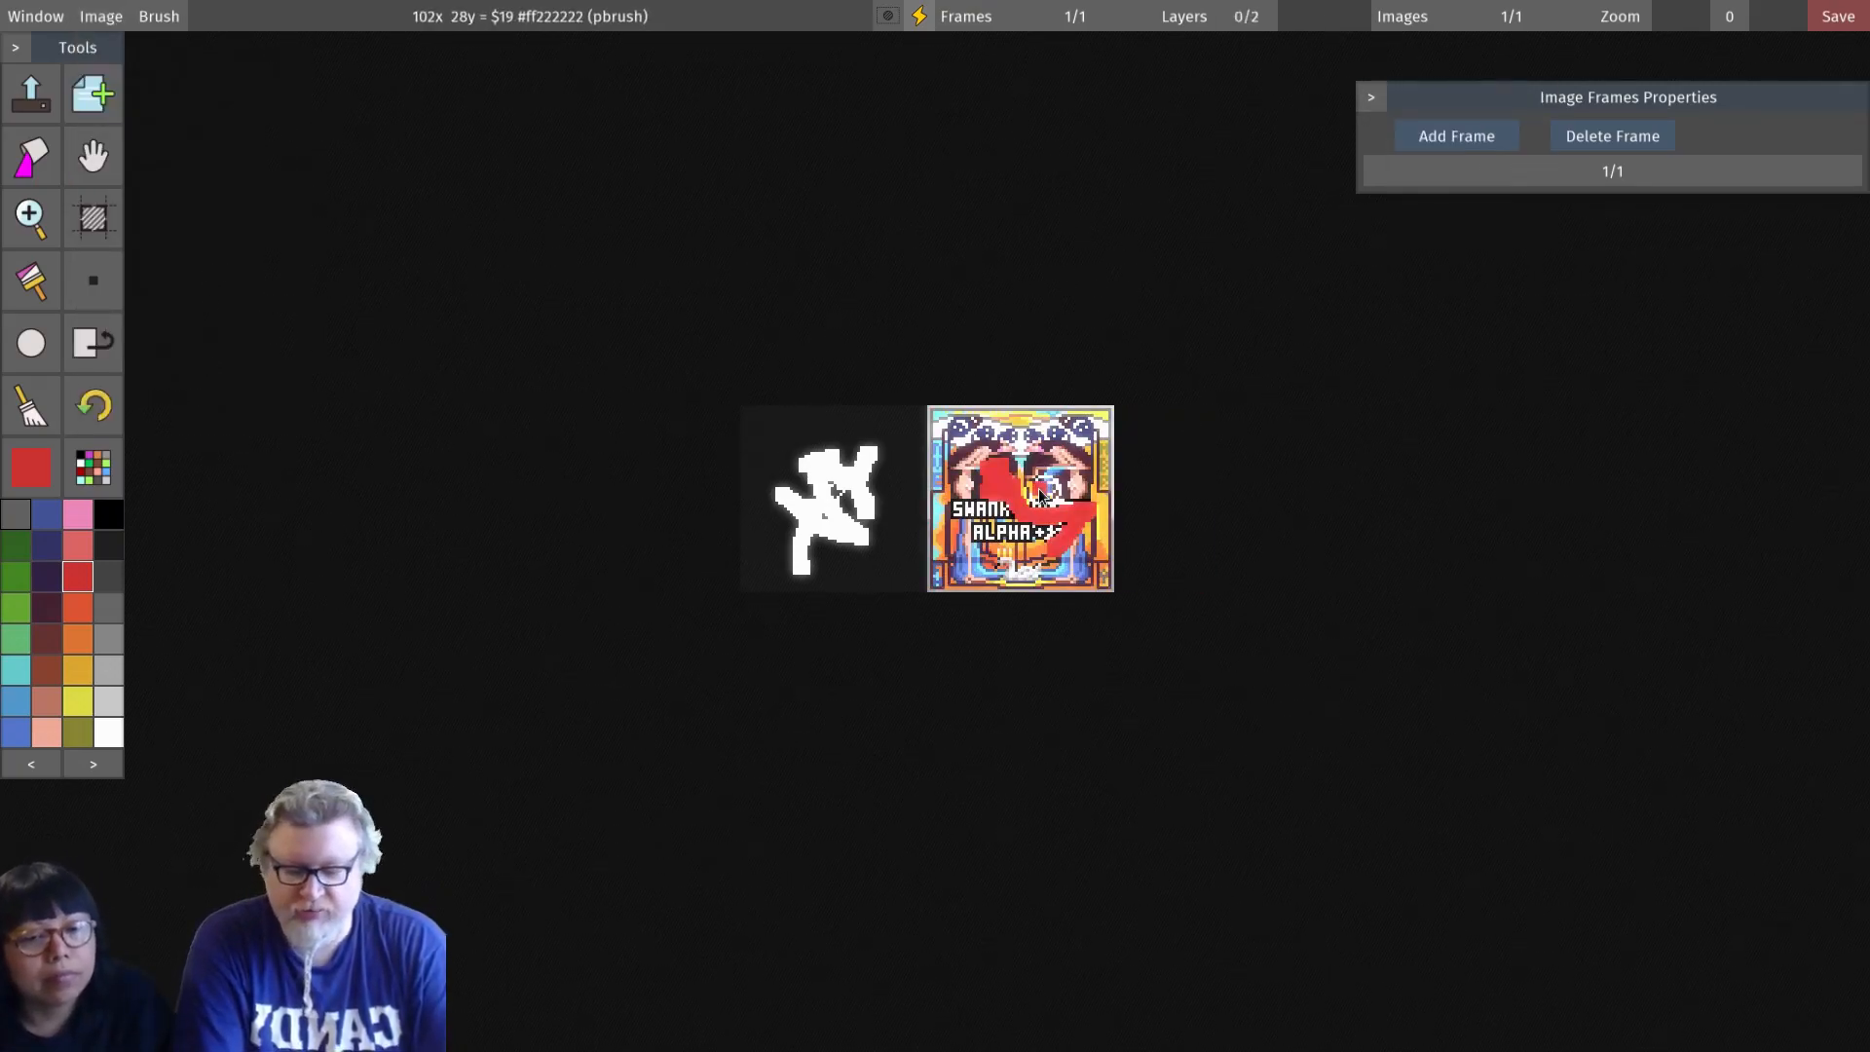
{"action": "key", "text": "b"}
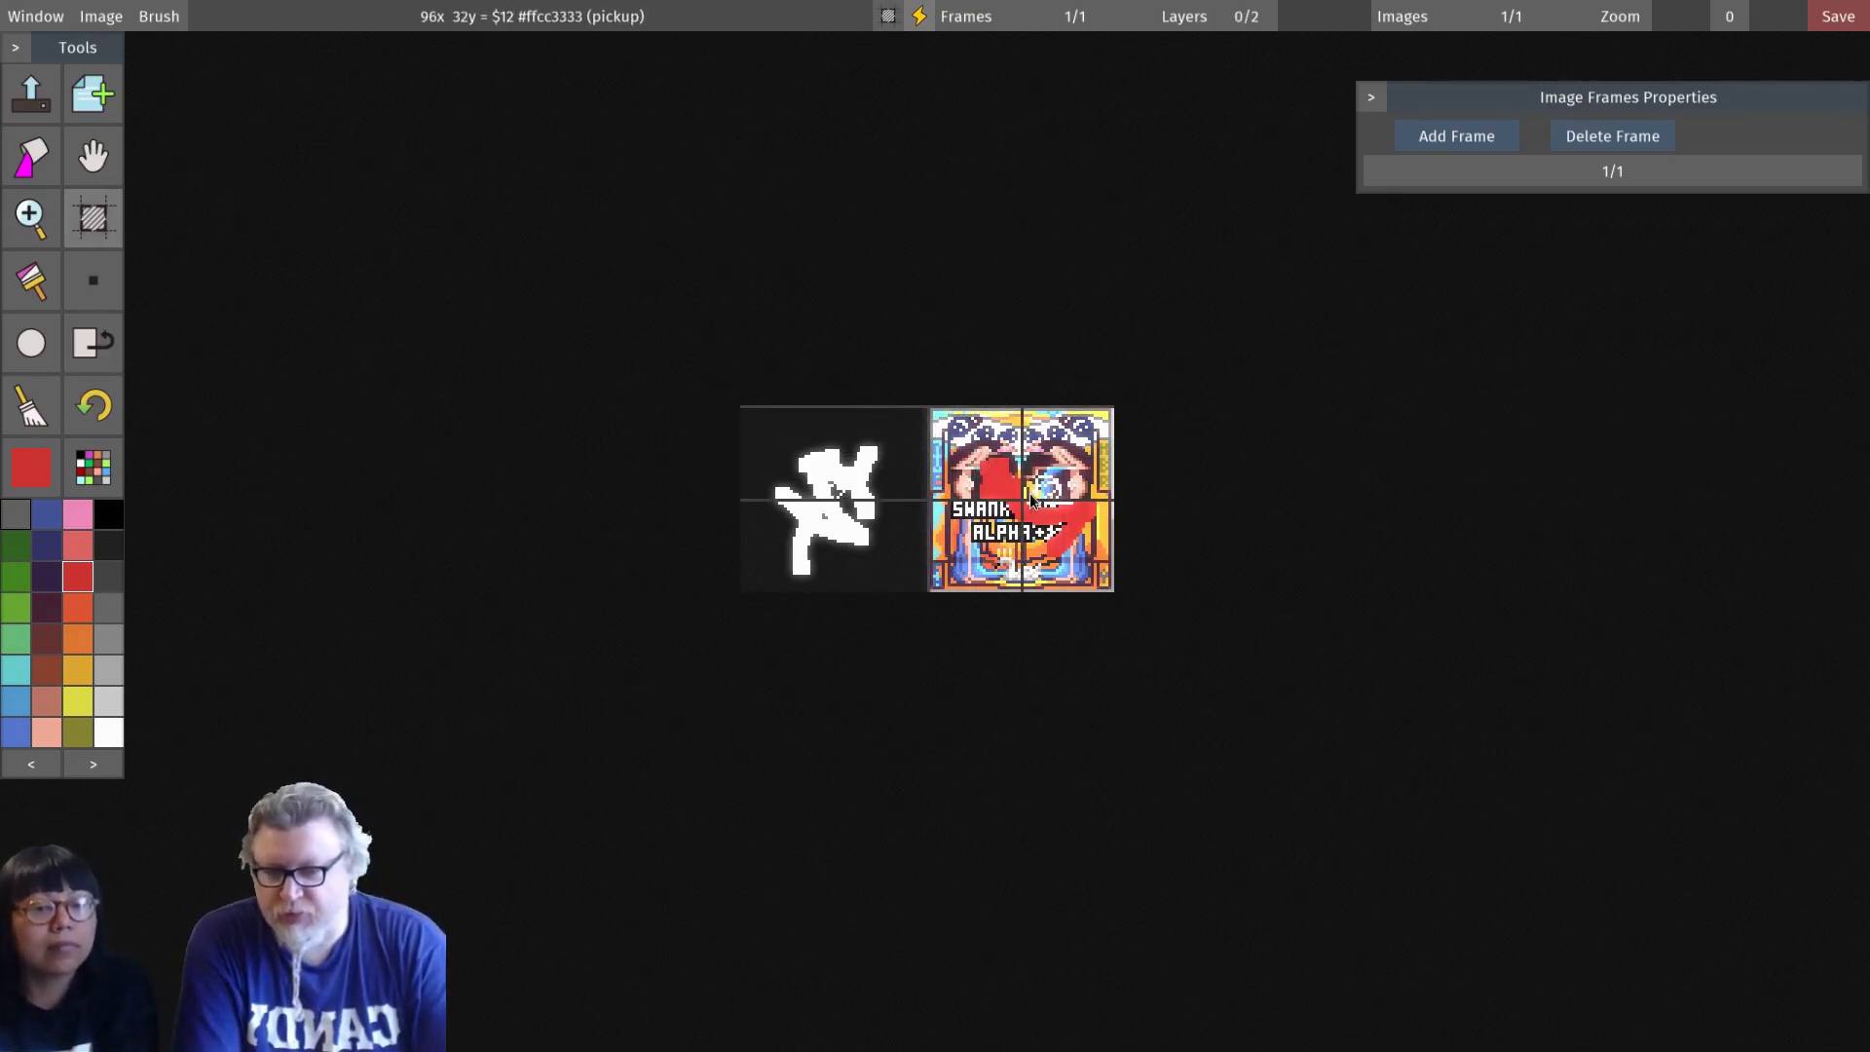
{"action": "key", "text": "b"}
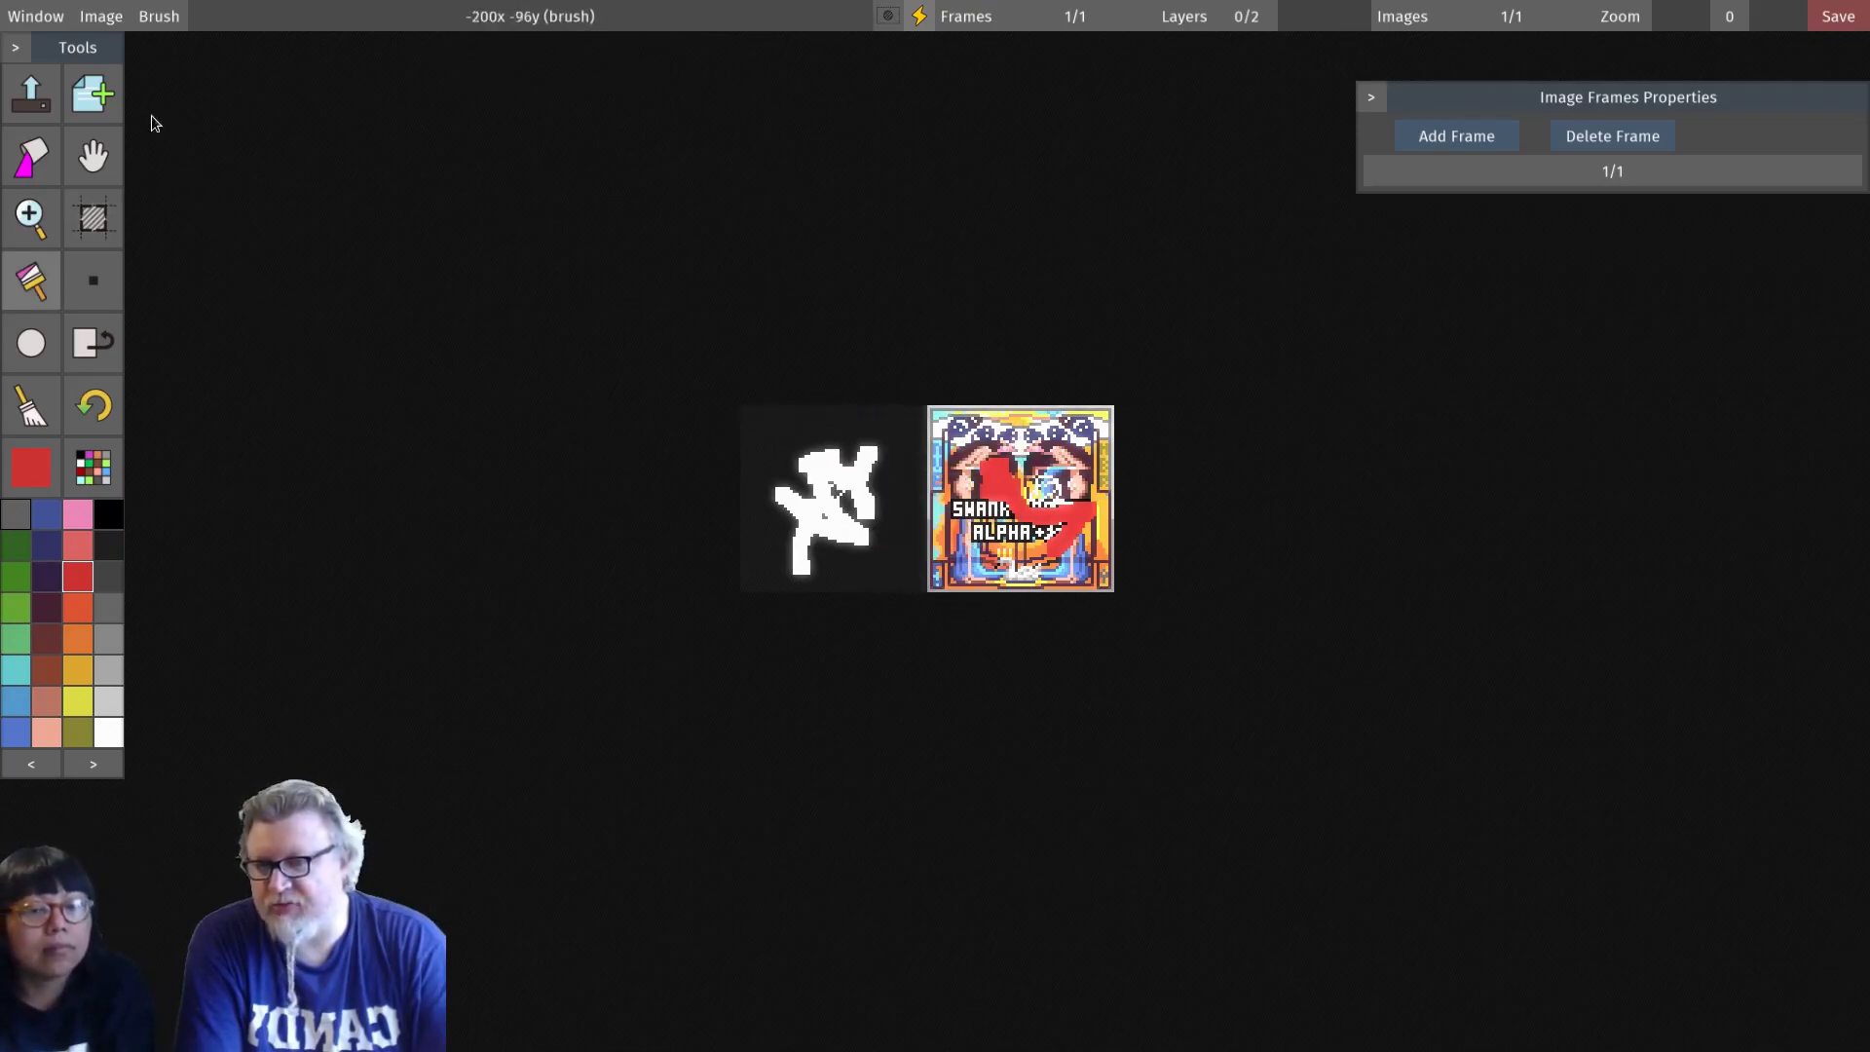
{"action": "left_click", "coordinate": [100, 15]}
{"action": "left_click", "coordinate": [168, 308]}
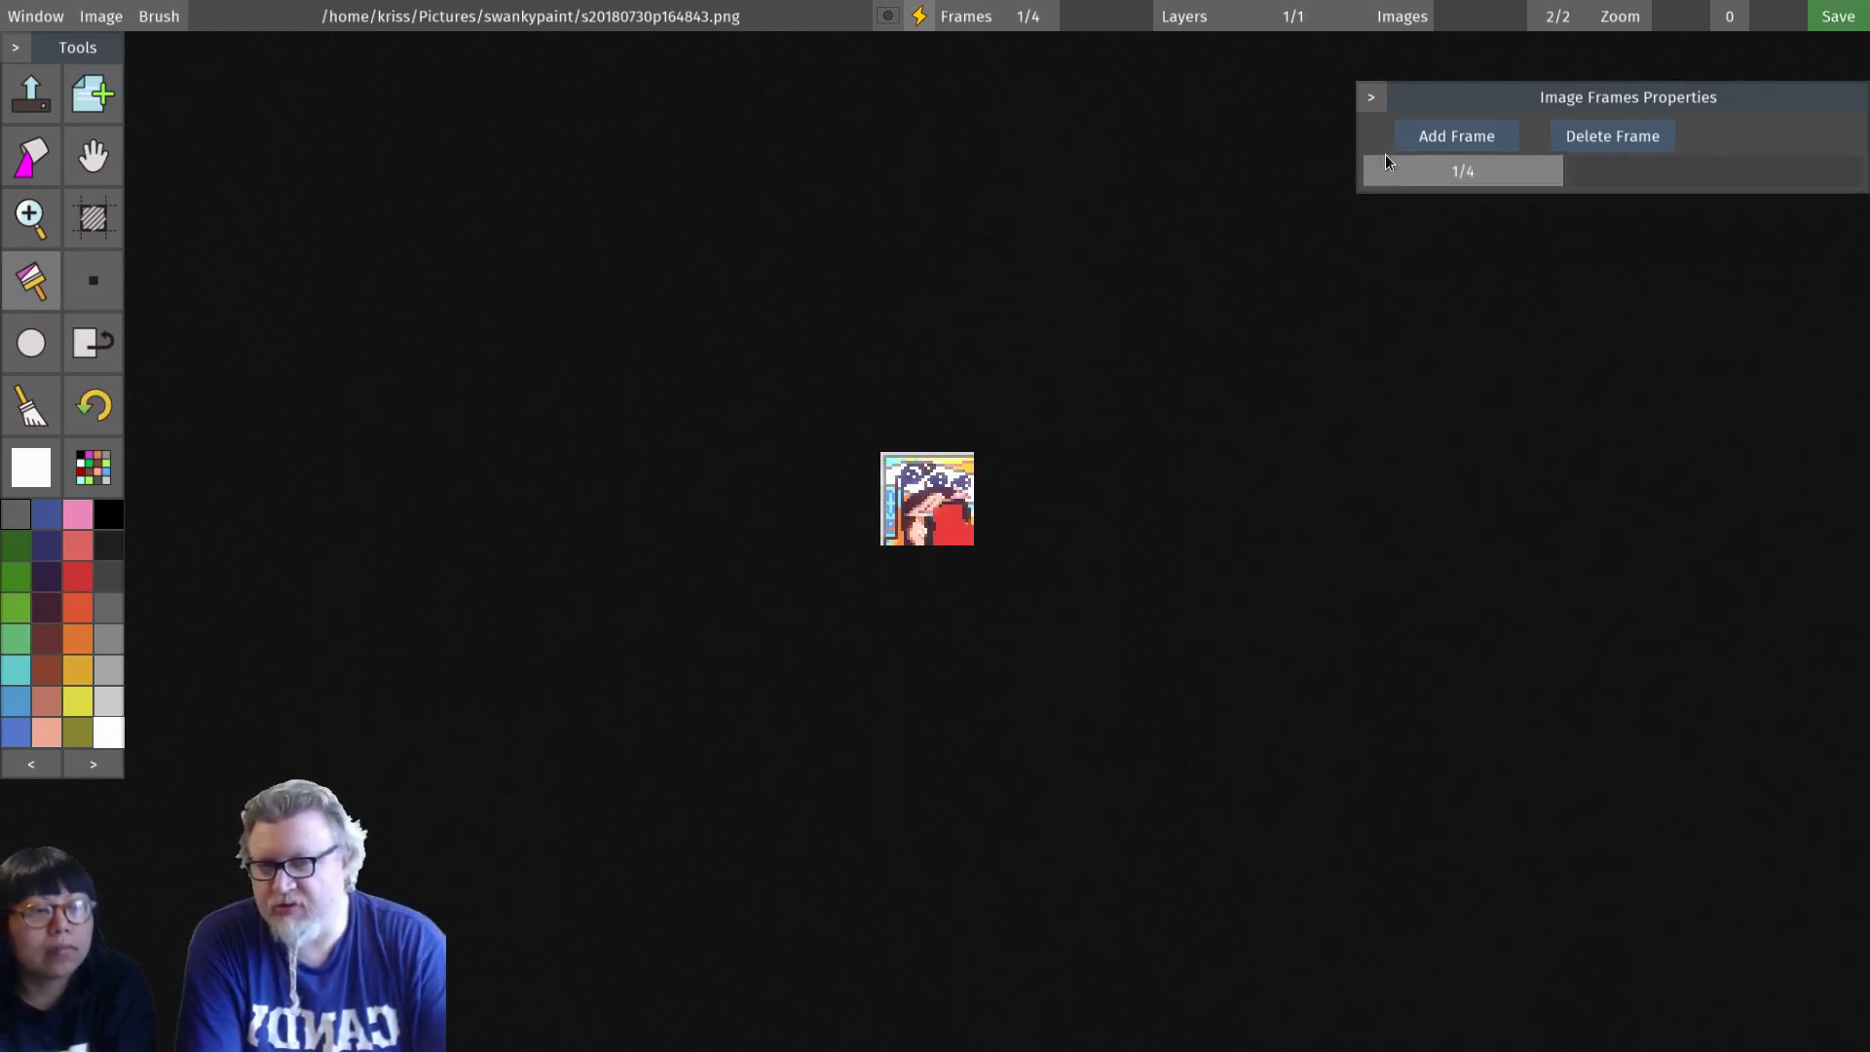
Step: Flip between the two open images, ending on the four-frame one, and scrub through its frames to frame 4
{"action": "mouse_move", "coordinate": [1034, 20]}
{"action": "left_mouse_down"}
{"action": "mouse_move", "coordinate": [1165, 35]}
{"action": "mouse_move", "coordinate": [1026, 31]}
{"action": "left_mouse_up"}
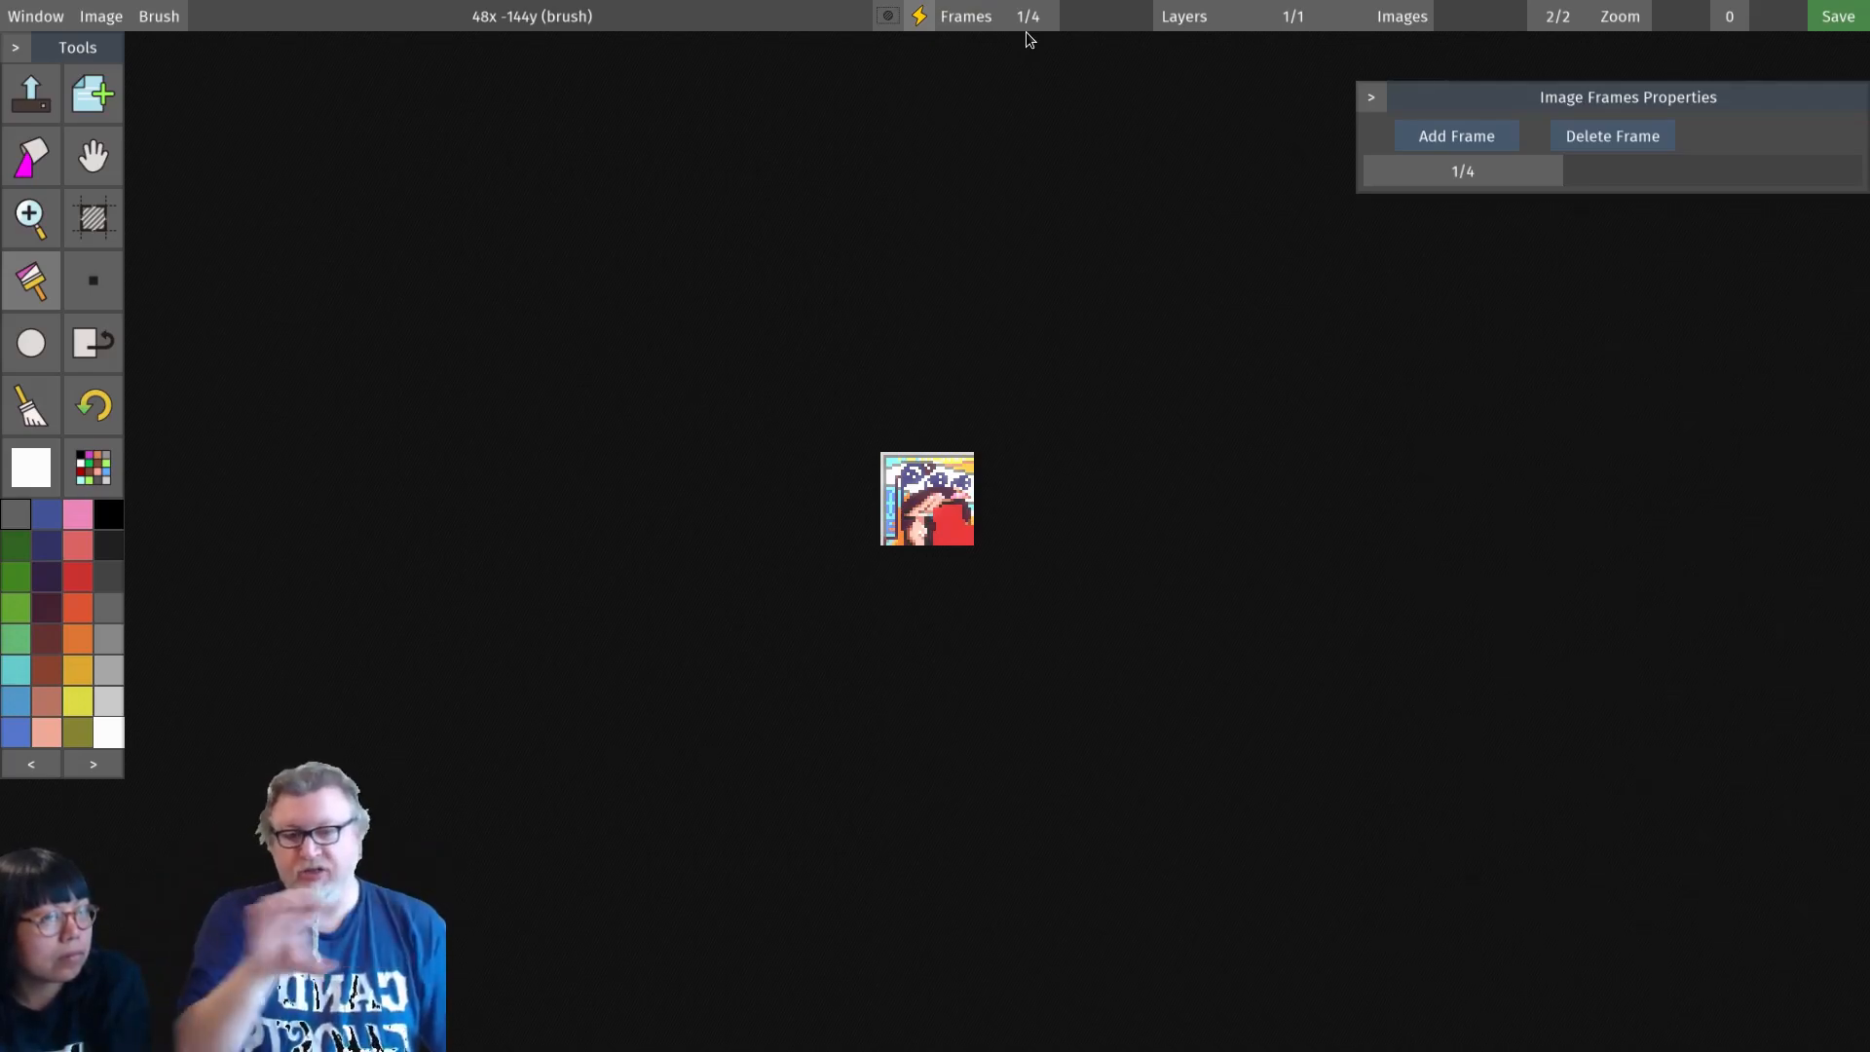
{"action": "left_click", "coordinate": [951, 6]}
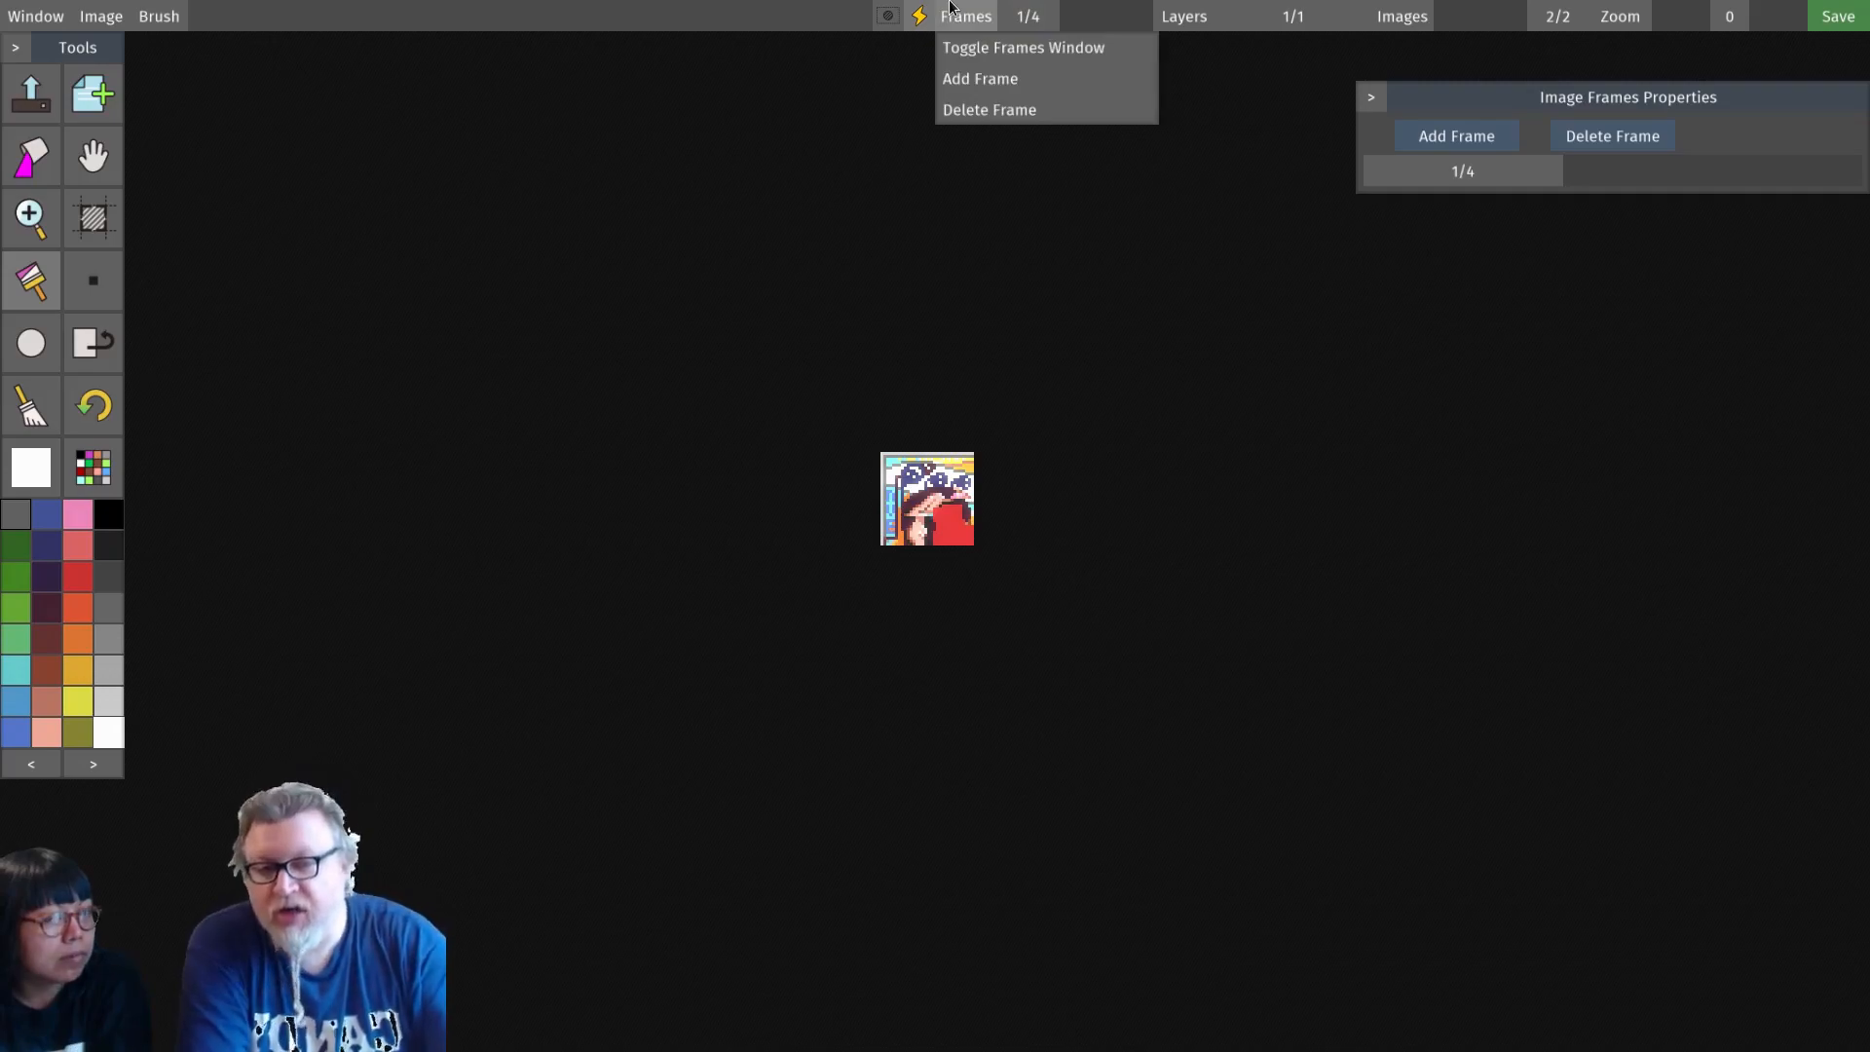
{"action": "left_click", "coordinate": [1524, 23]}
{"action": "left_click", "coordinate": [1473, 27]}
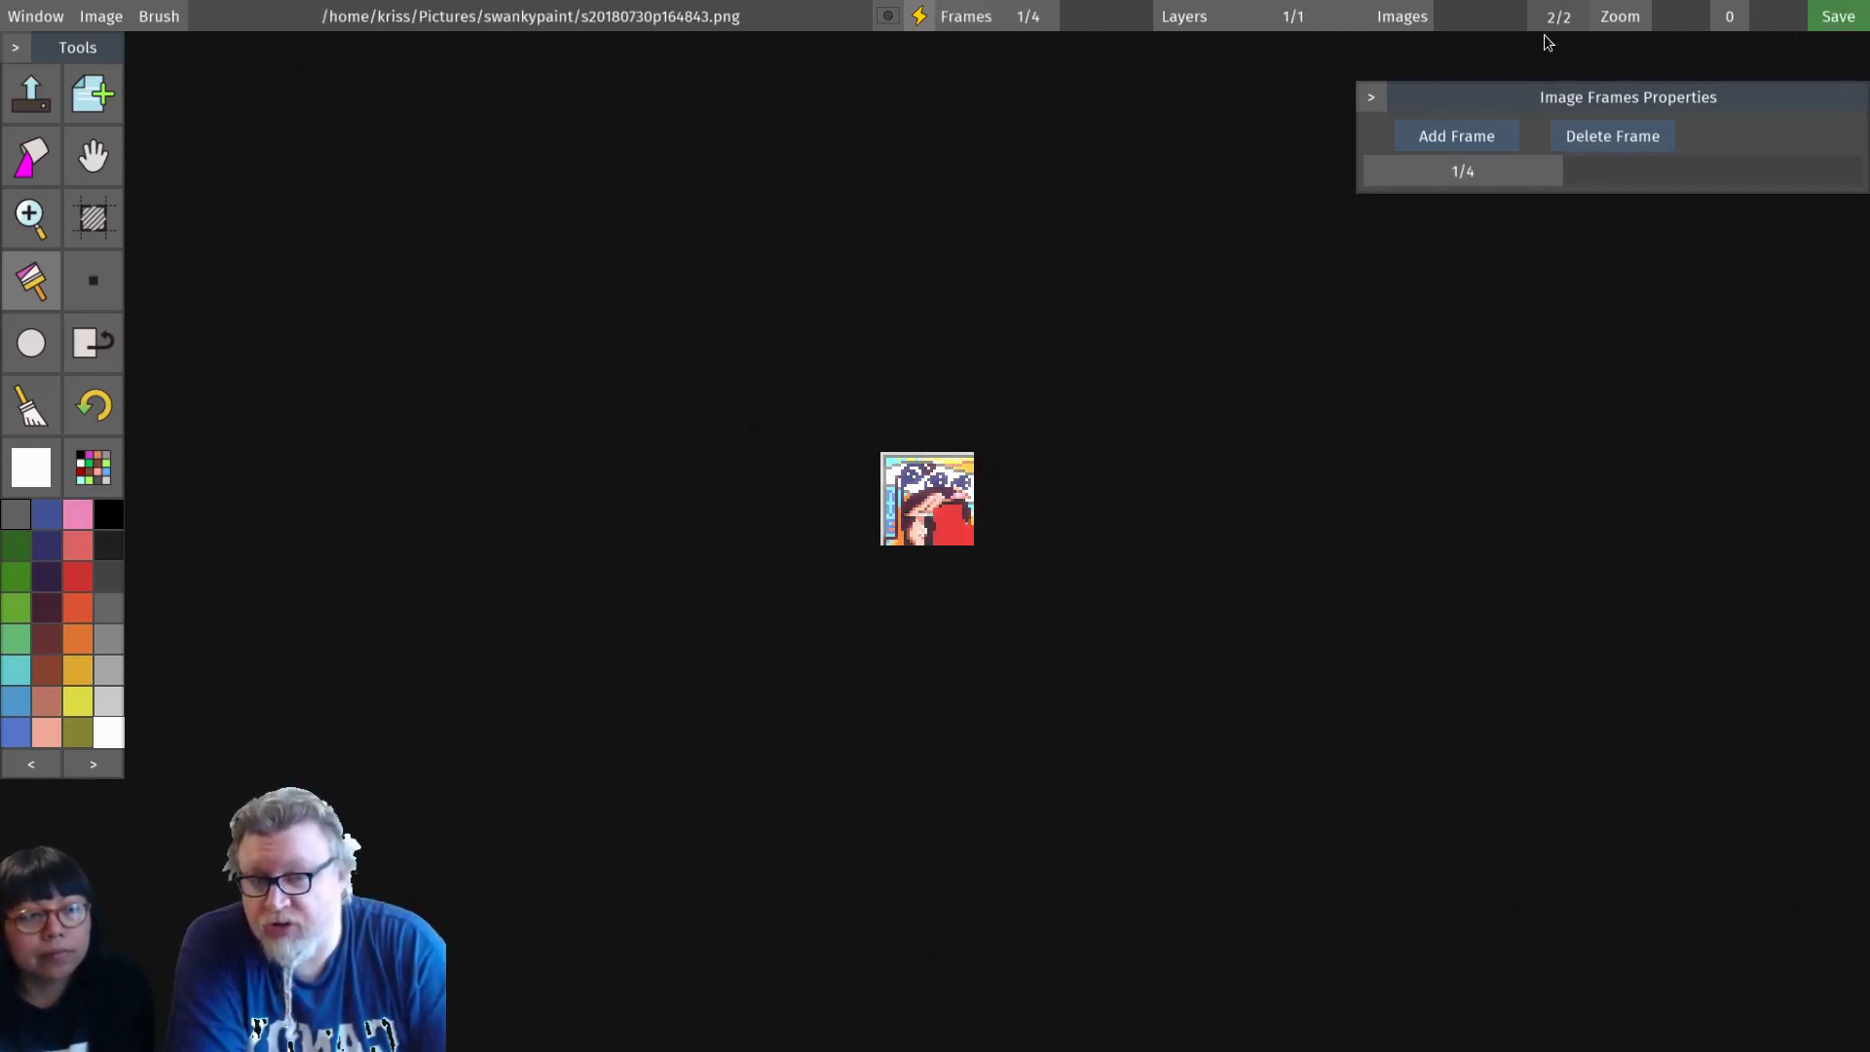
{"action": "left_click", "coordinate": [1475, 30]}
{"action": "left_click", "coordinate": [1530, 25]}
{"action": "left_click", "coordinate": [1529, 26]}
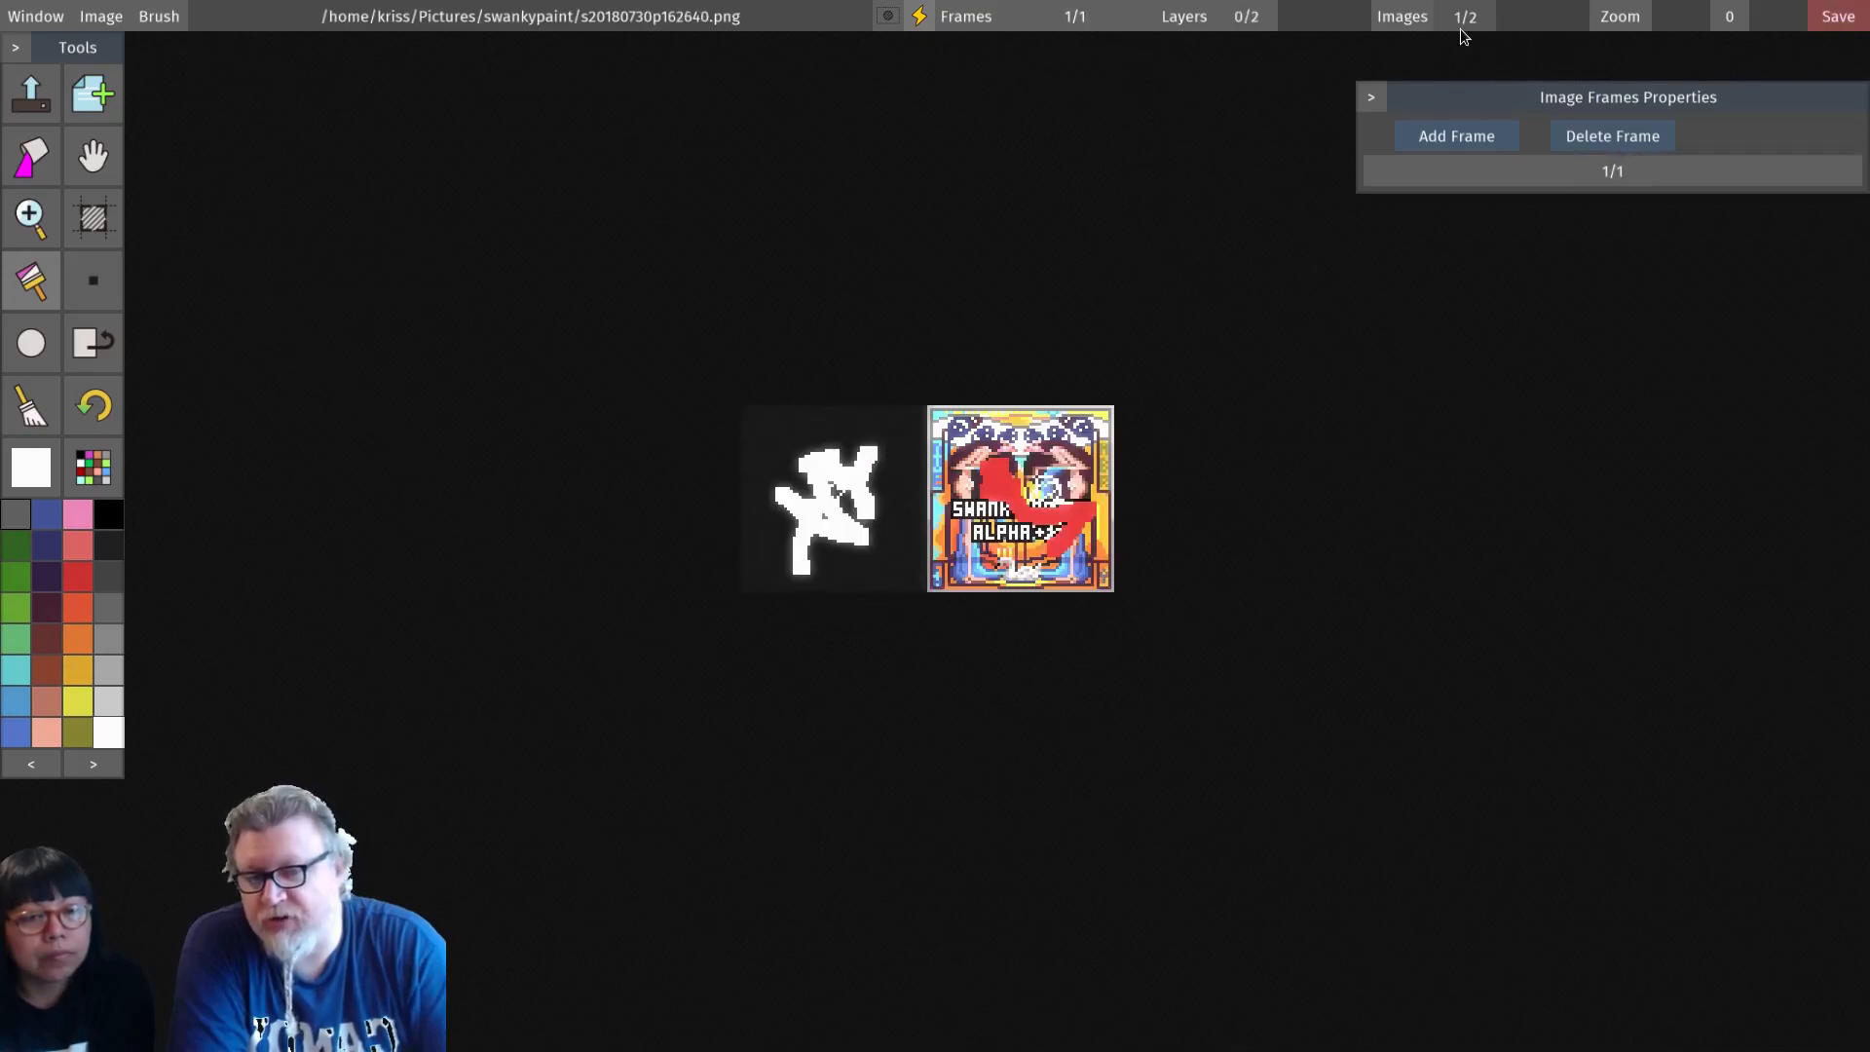
{"action": "left_click", "coordinate": [1459, 27]}
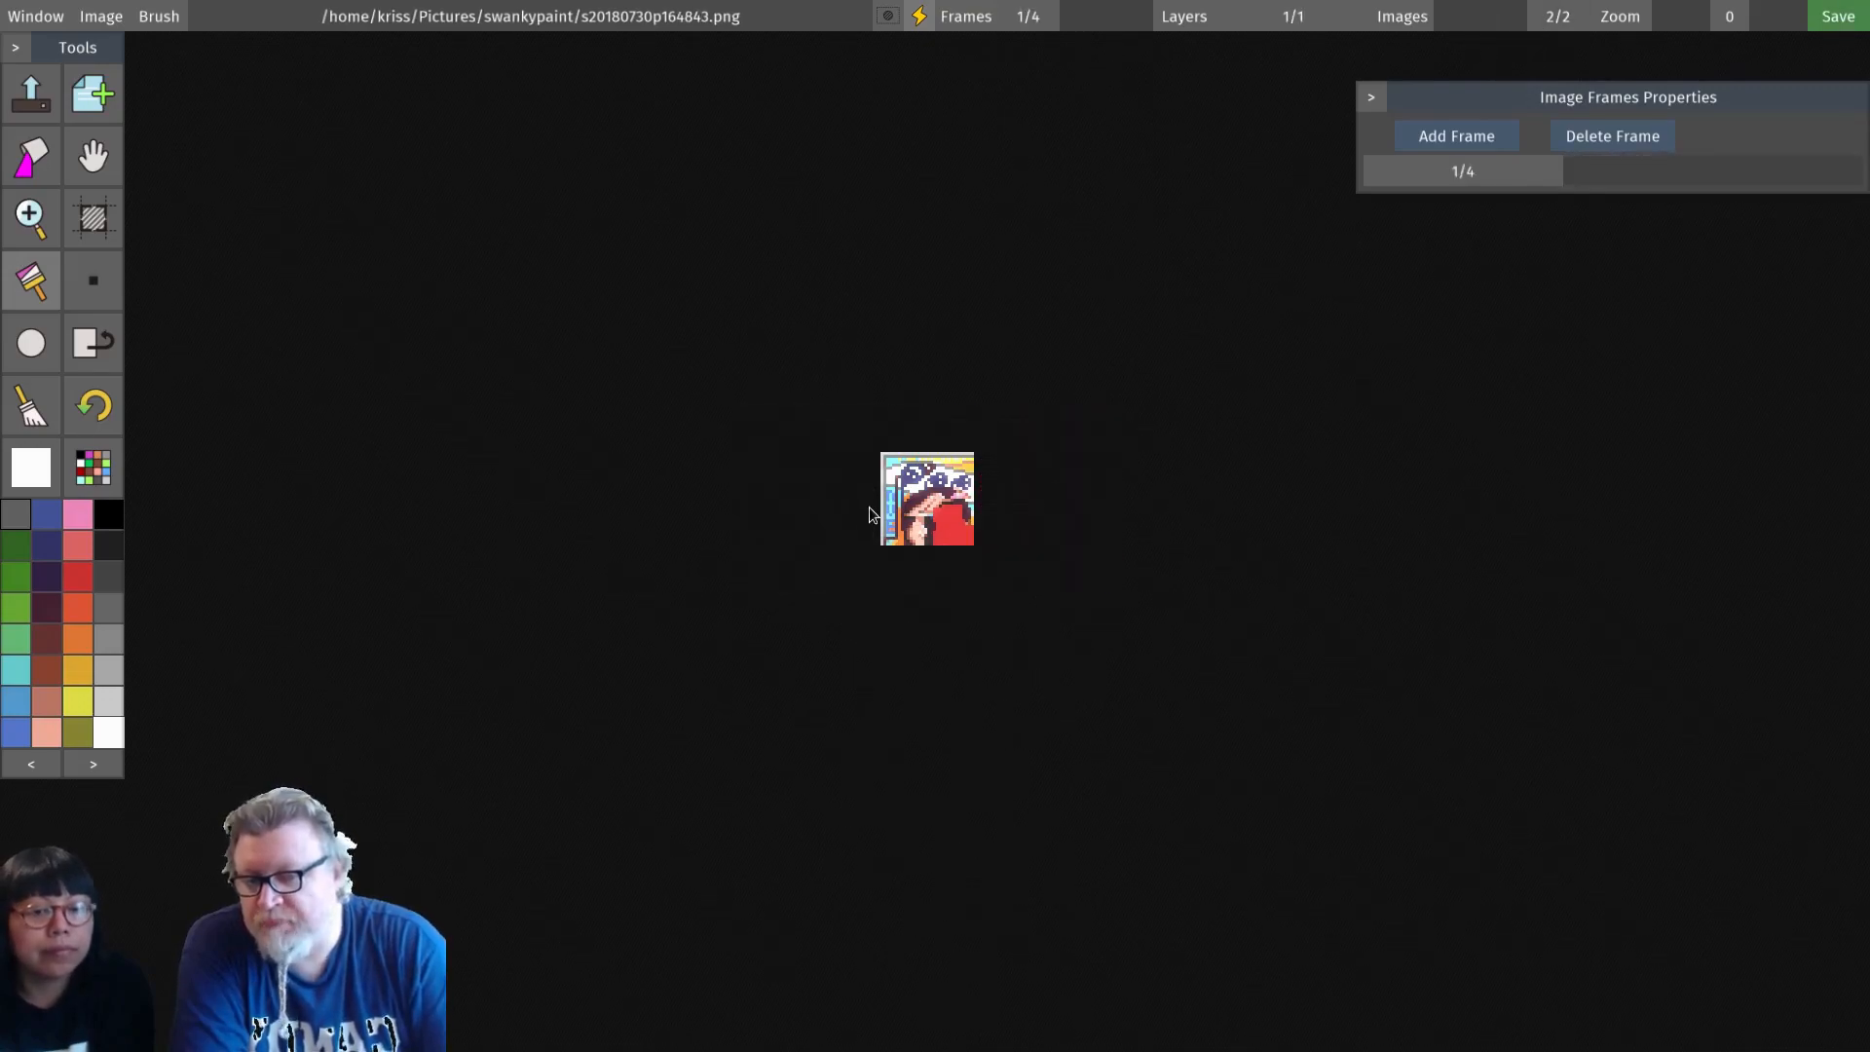
{"action": "mouse_move", "coordinate": [1052, 28]}
{"action": "left_mouse_down"}
{"action": "mouse_move", "coordinate": [1122, 26]}
{"action": "mouse_move", "coordinate": [1015, 27]}
{"action": "mouse_move", "coordinate": [1139, 40]}
{"action": "mouse_move", "coordinate": [1008, 41]}
{"action": "mouse_move", "coordinate": [1138, 58]}
{"action": "left_mouse_up"}
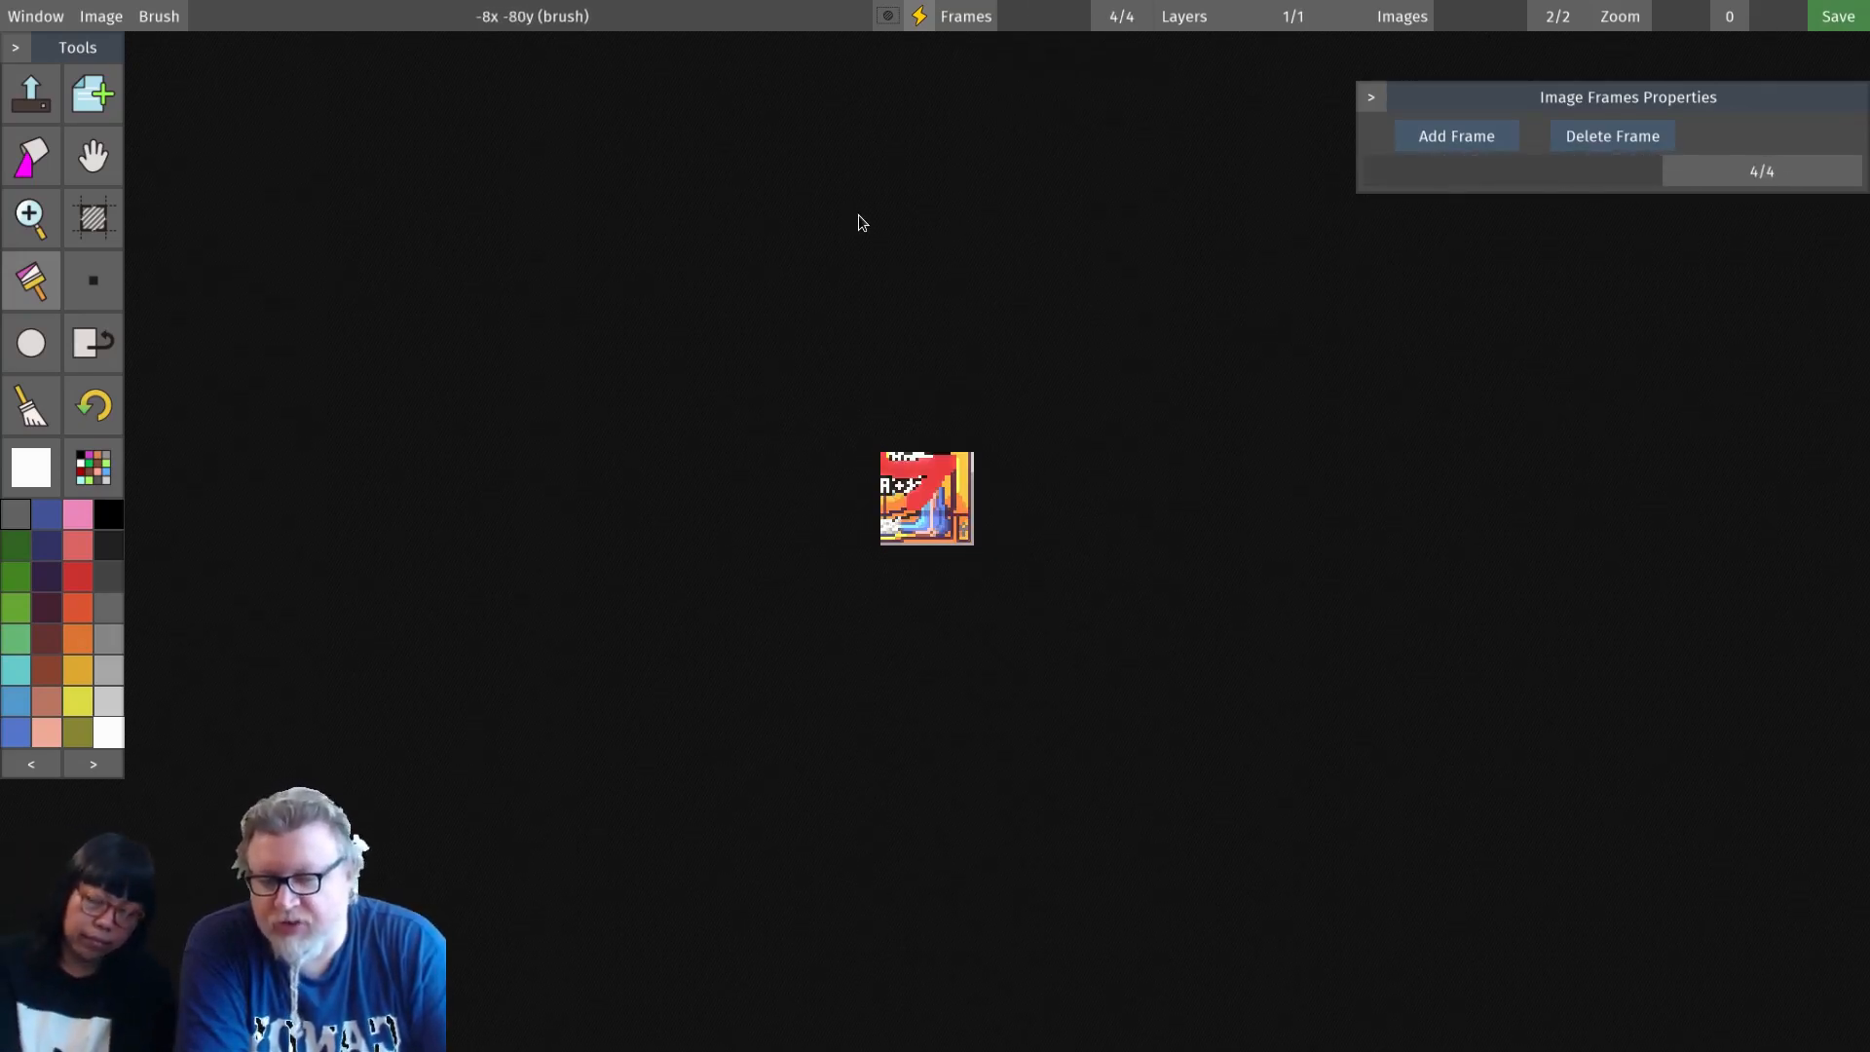
Step: Swap the four frames with layers and display all four layers together as the complete artwork
{"action": "left_click", "coordinate": [103, 20]}
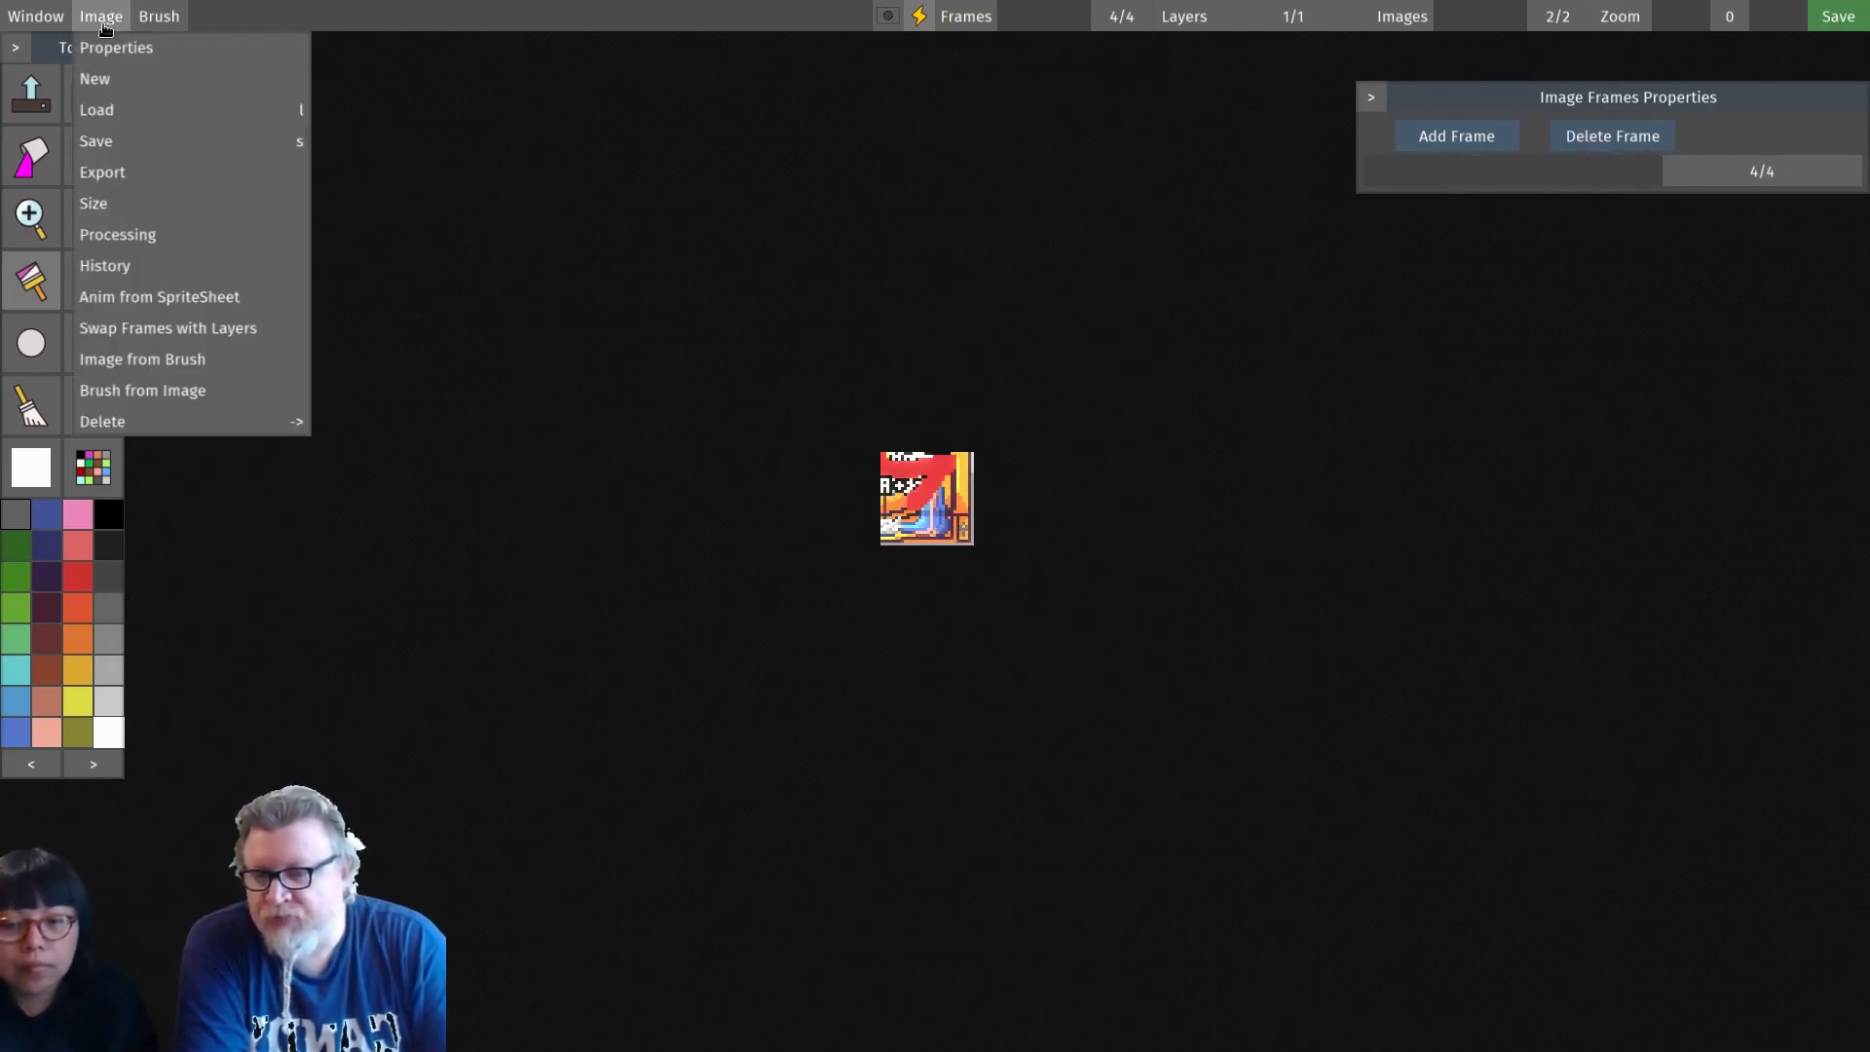
{"action": "left_click", "coordinate": [137, 328]}
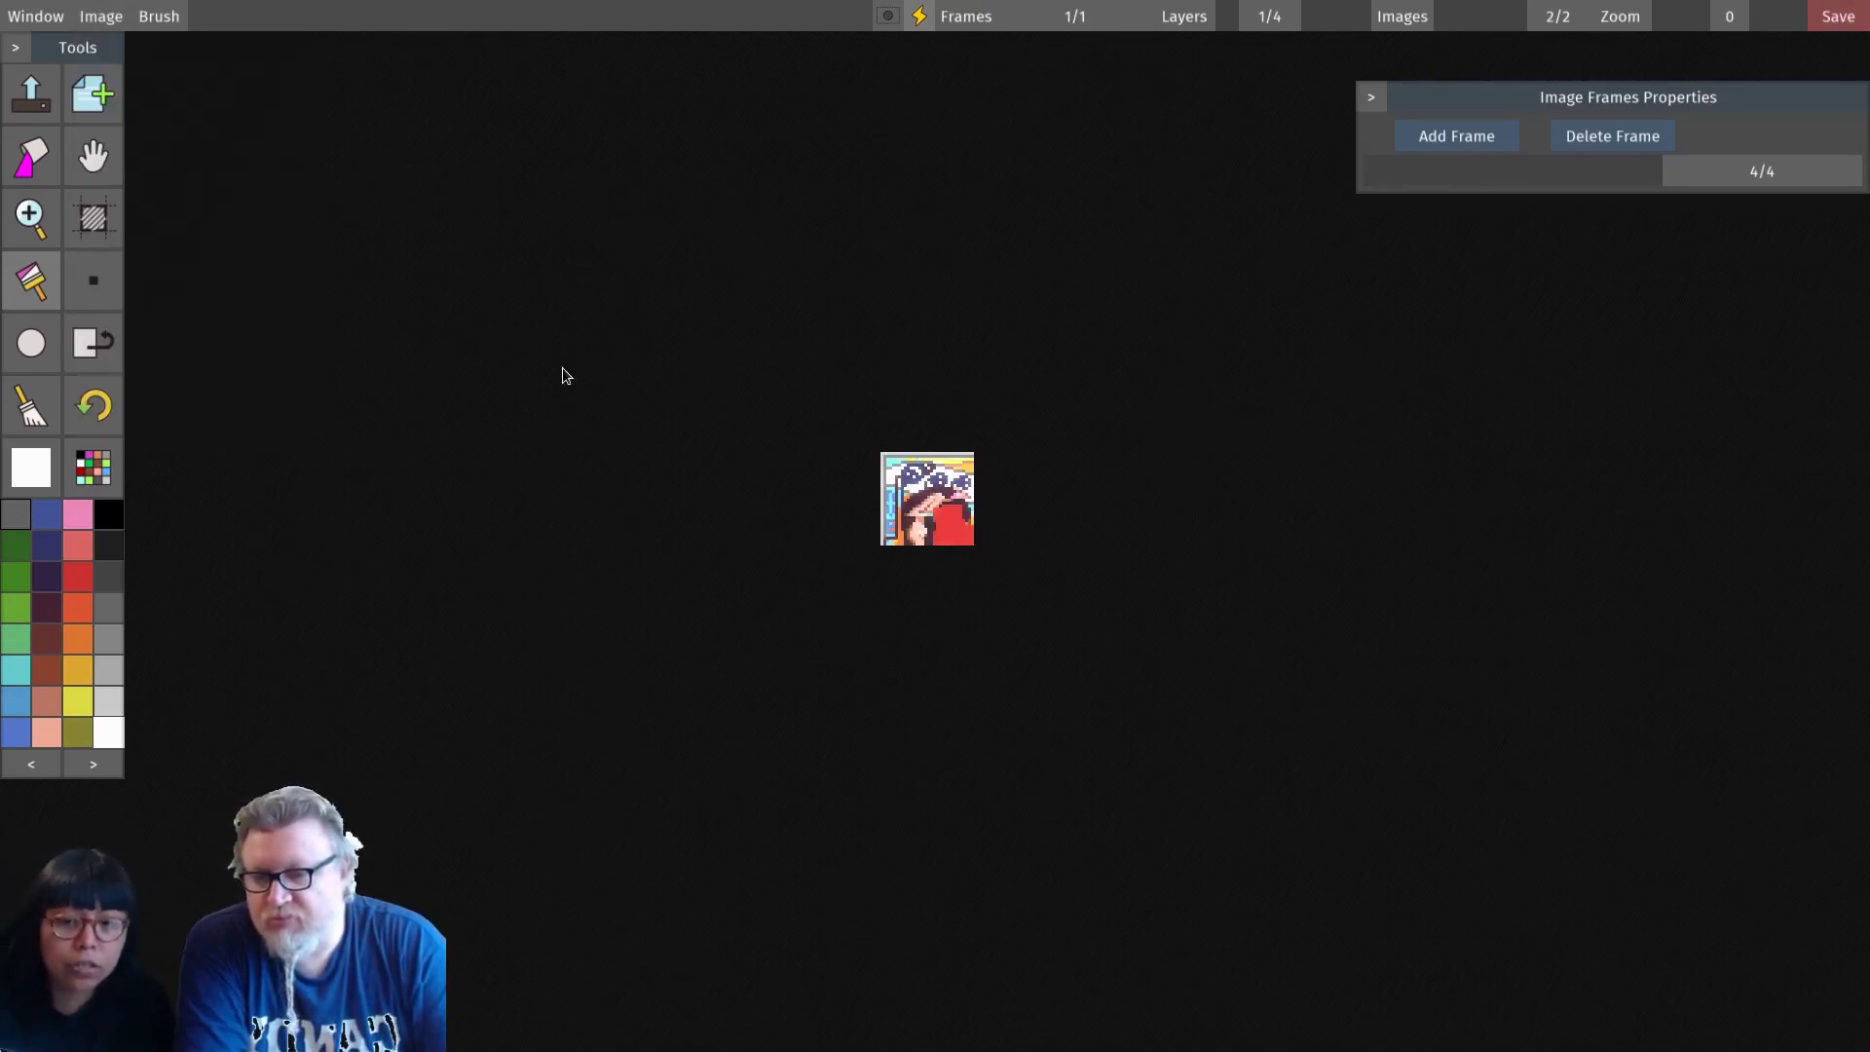
{"action": "left_click", "coordinate": [1297, 17]}
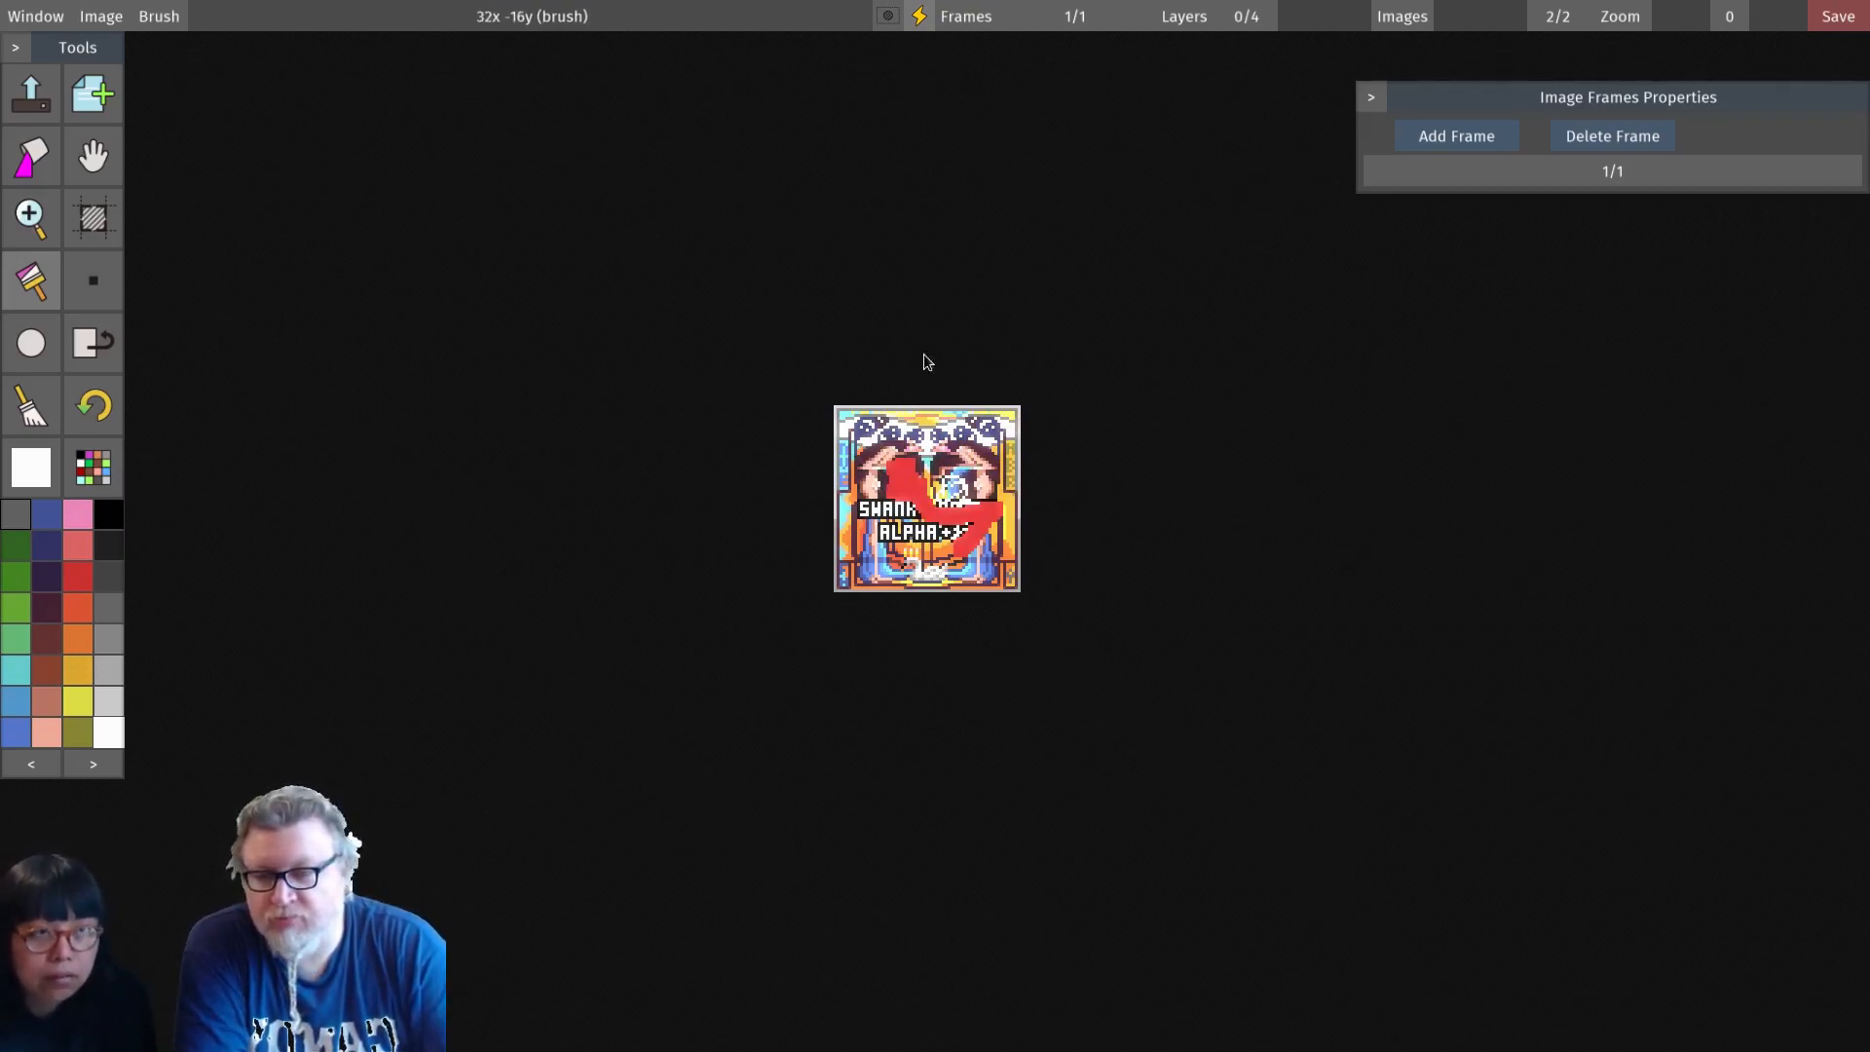
{"action": "left_click", "coordinate": [103, 19]}
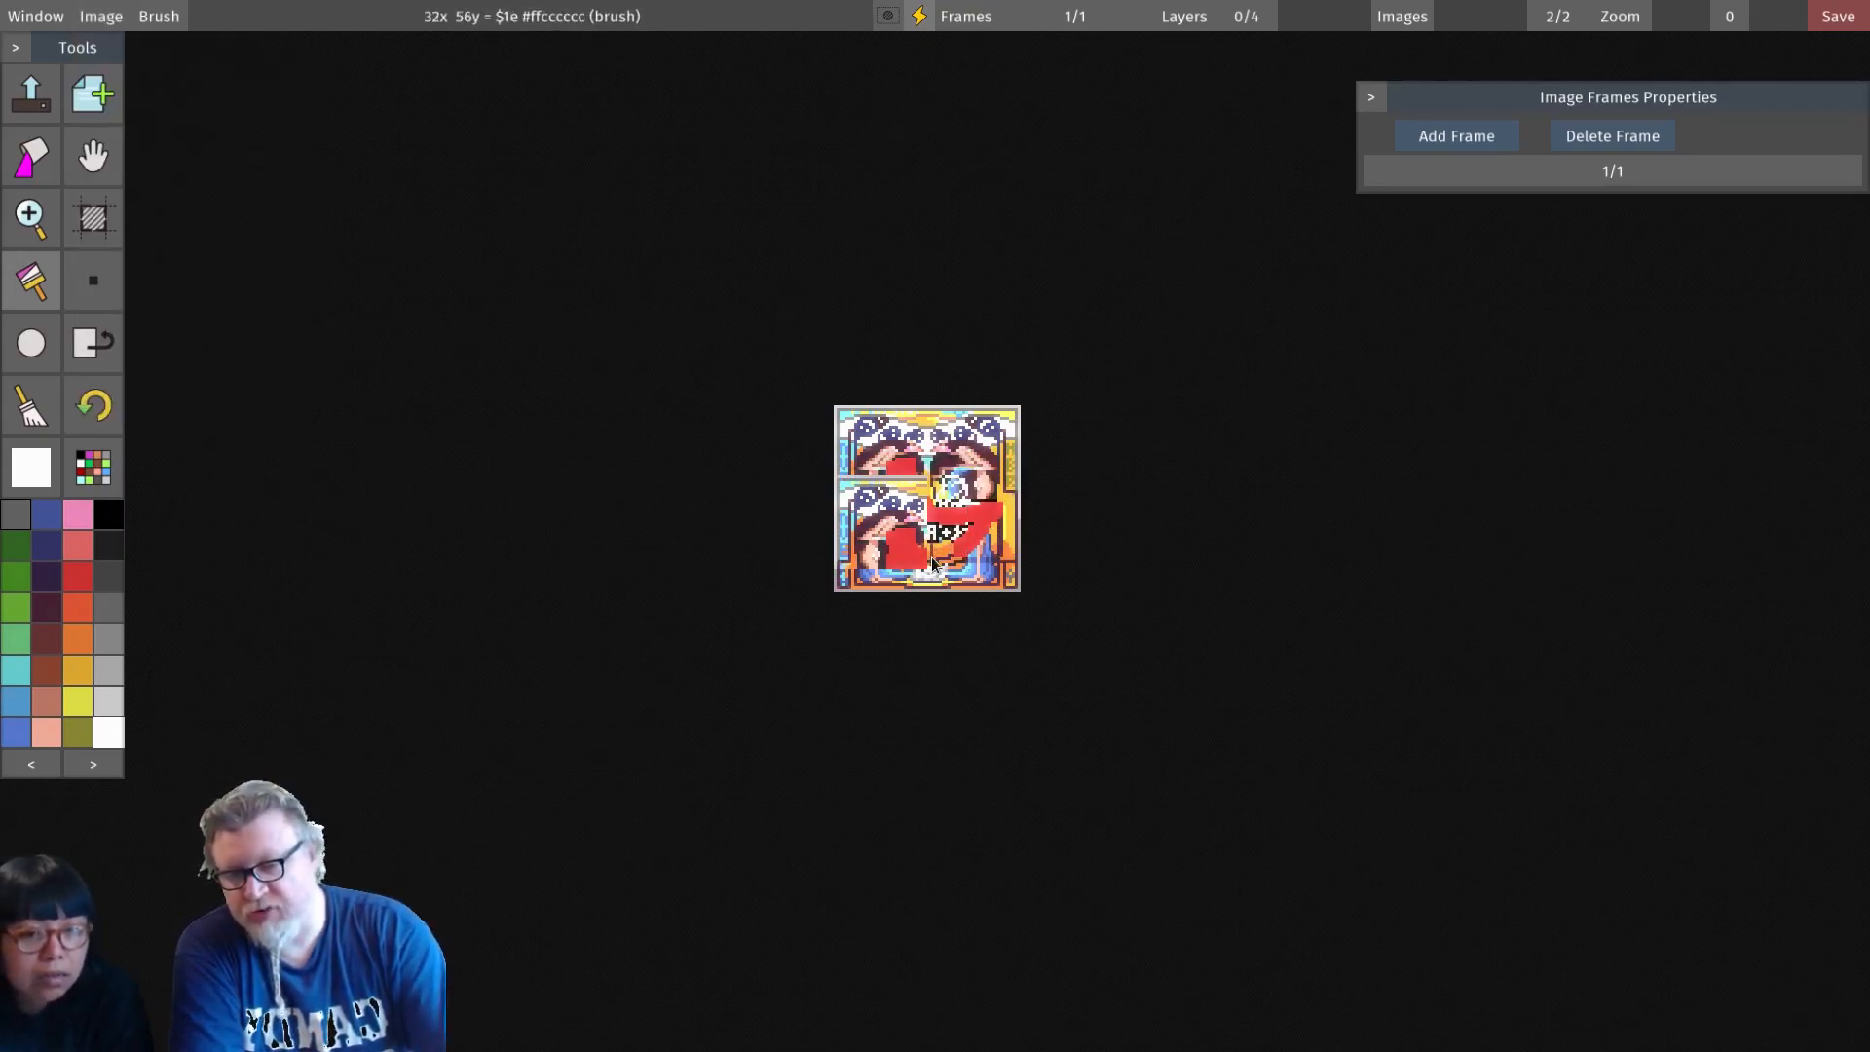
{"action": "left_click", "coordinate": [100, 16]}
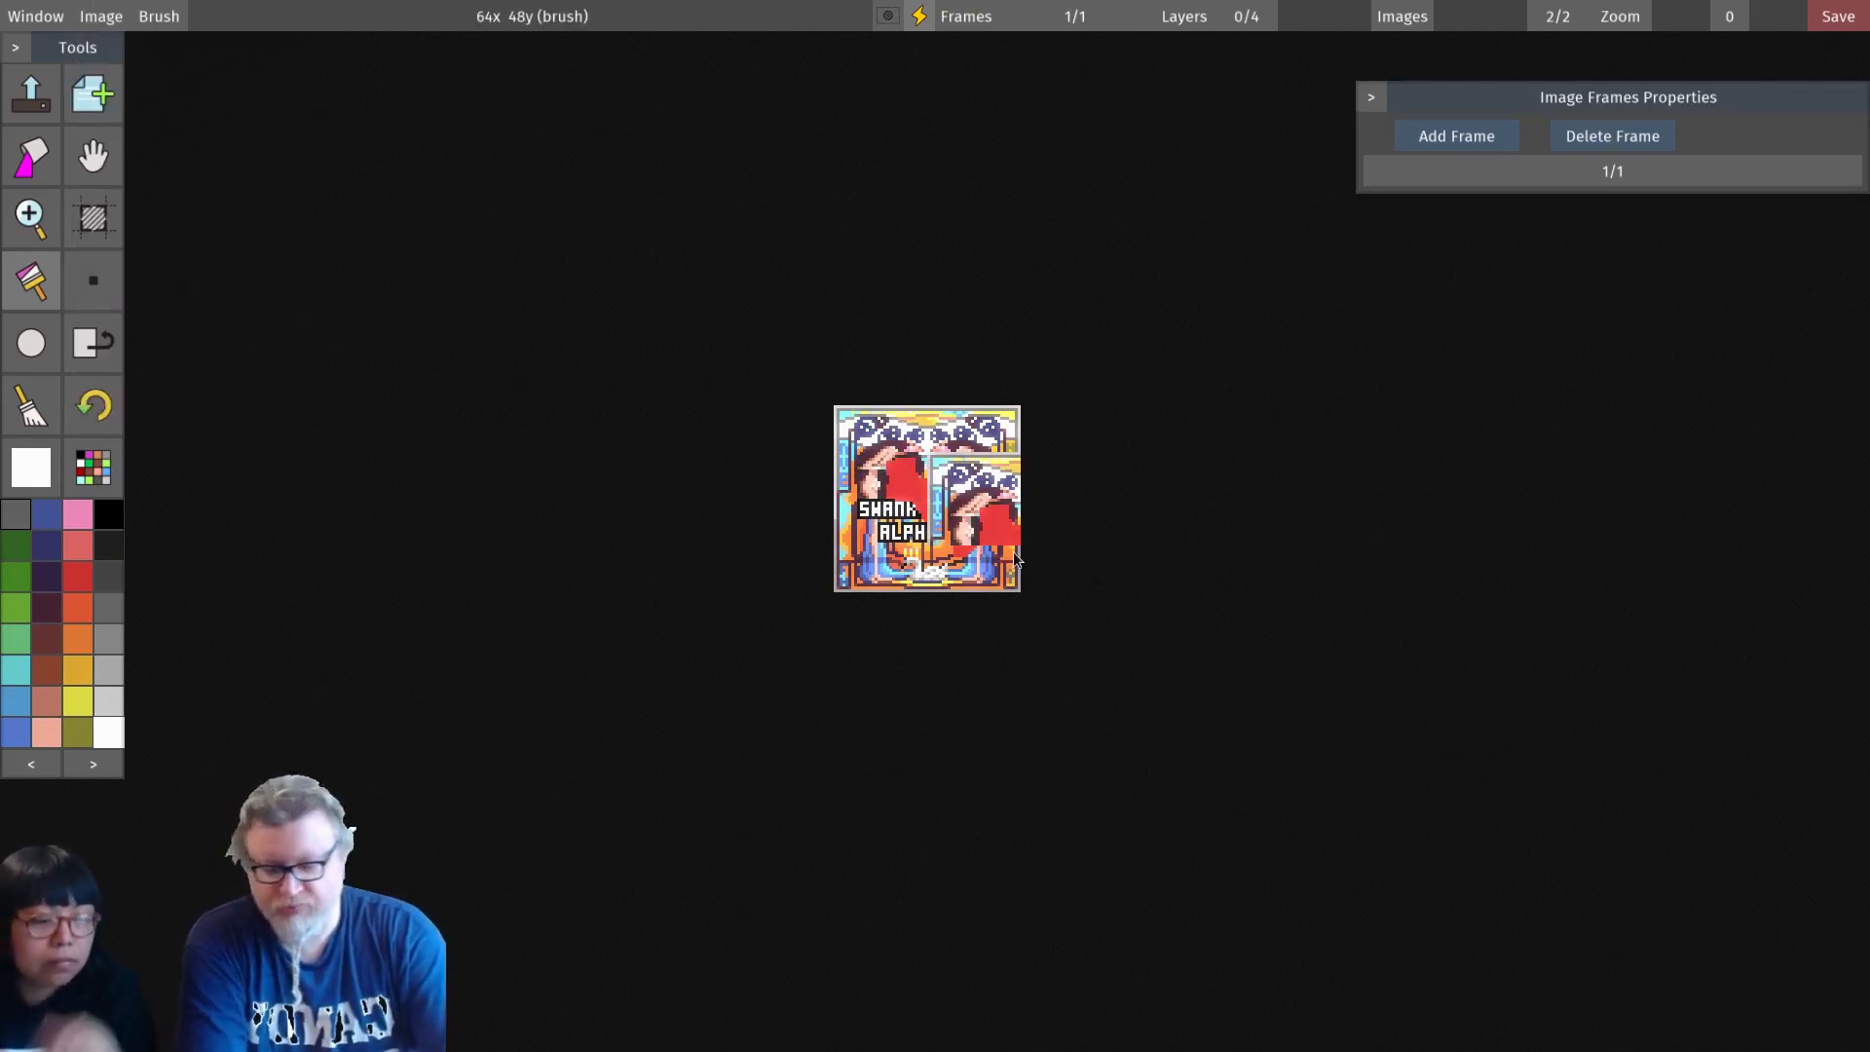
Step: Pick up the SWANK ALPHA+ lettering from the artwork as a brush and create a new image from that brush
{"action": "key", "text": "b"}
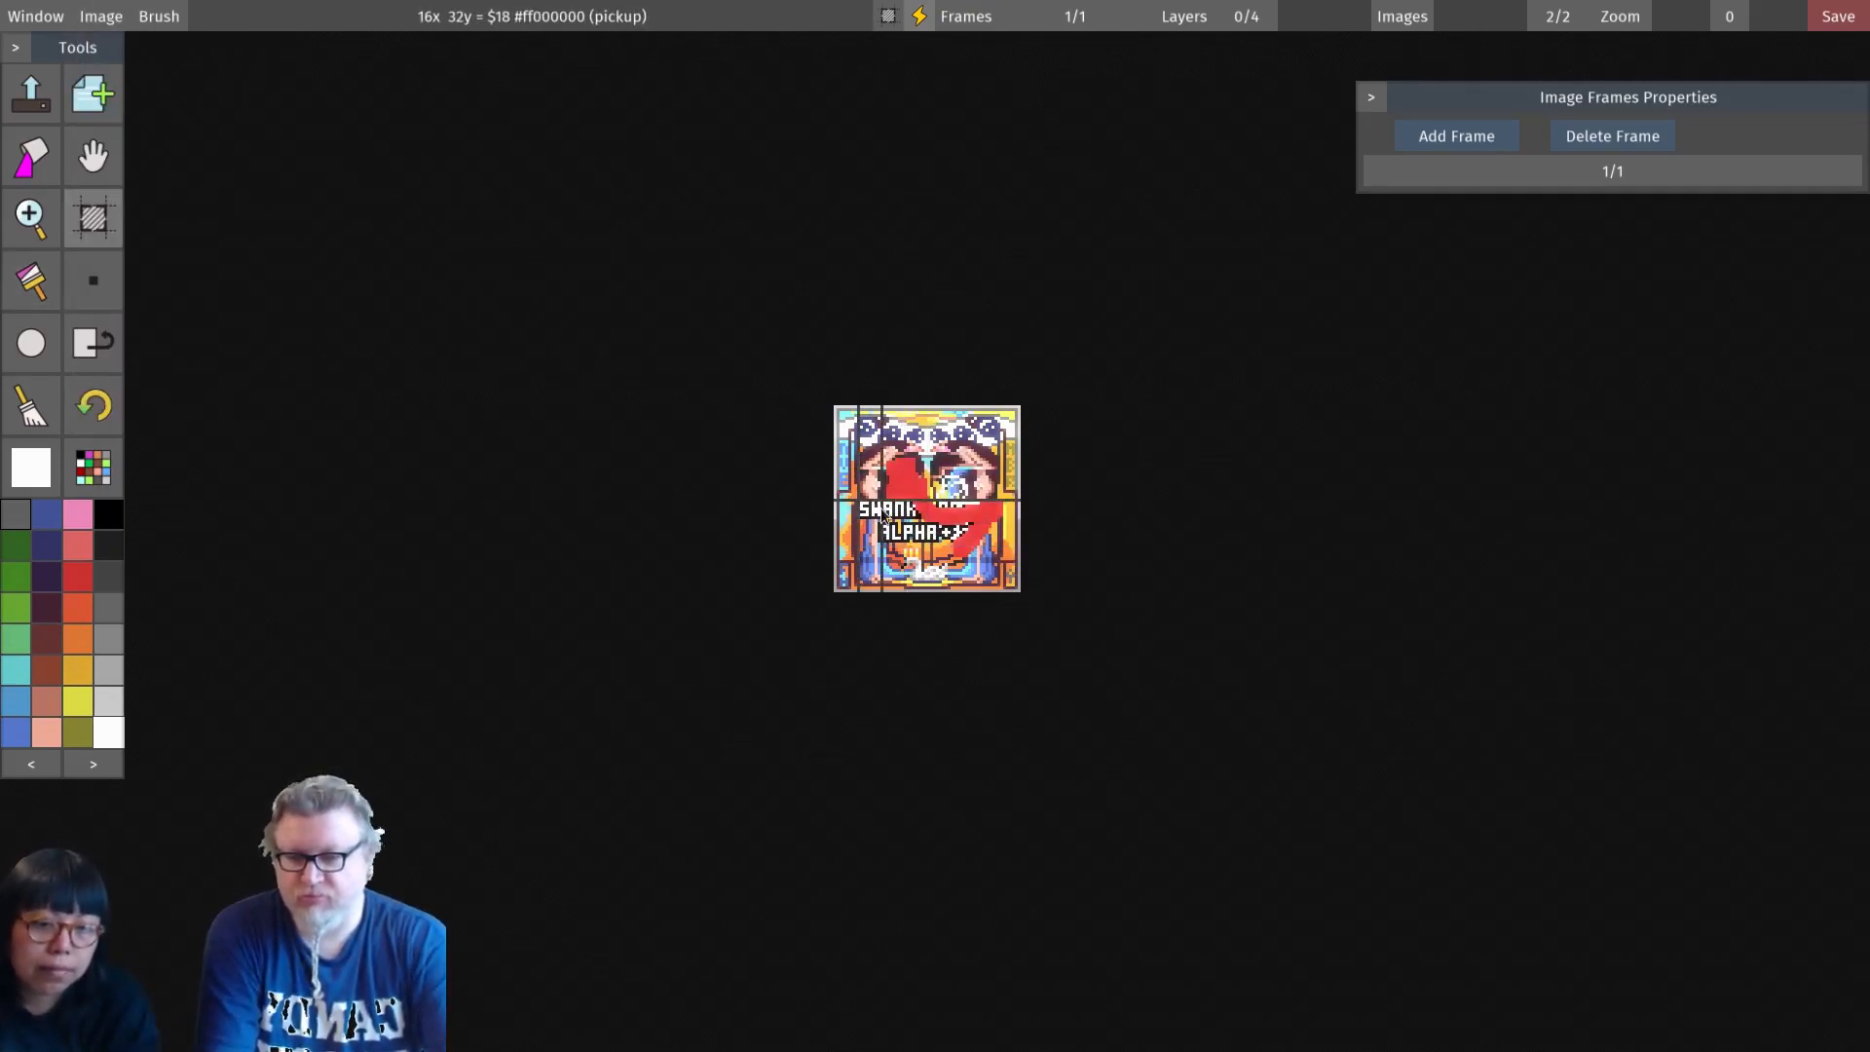
{"action": "left_click_drag", "start_coordinate": [958, 542], "coordinate": [958, 542]}
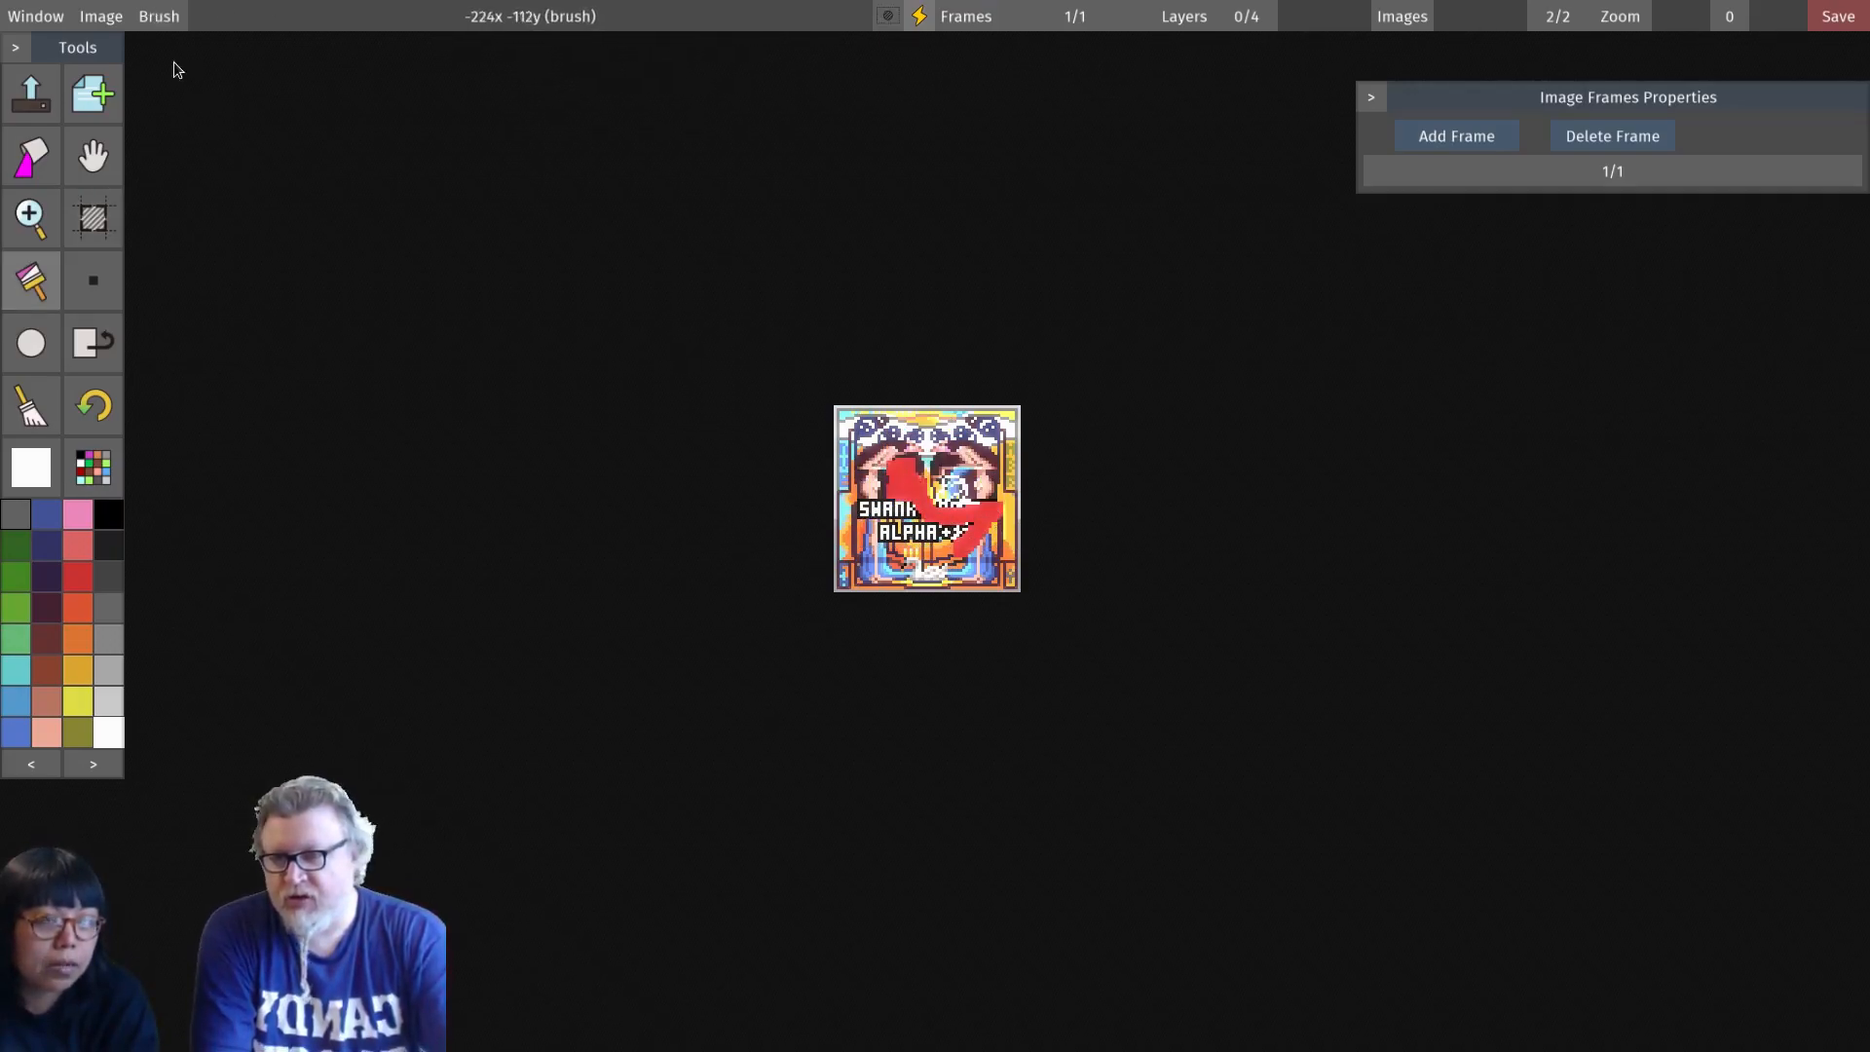
{"action": "left_click", "coordinate": [100, 16]}
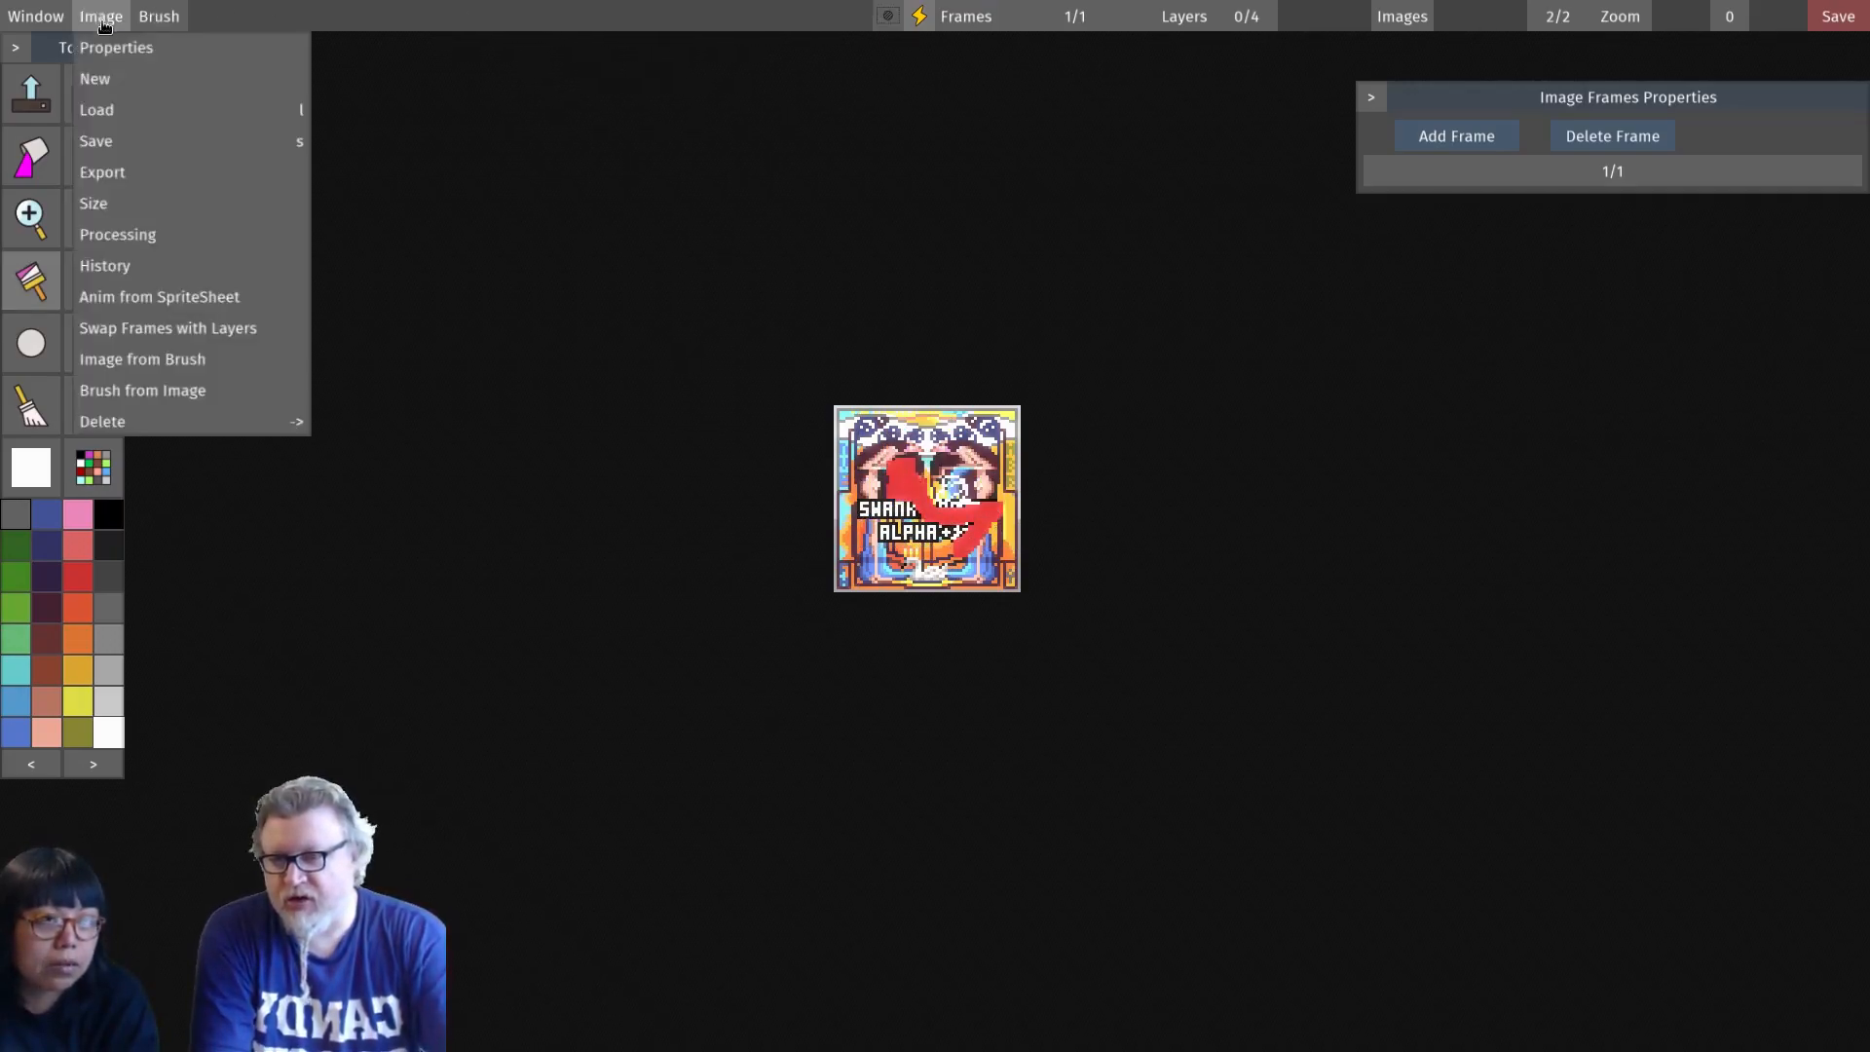
{"action": "left_click", "coordinate": [179, 358]}
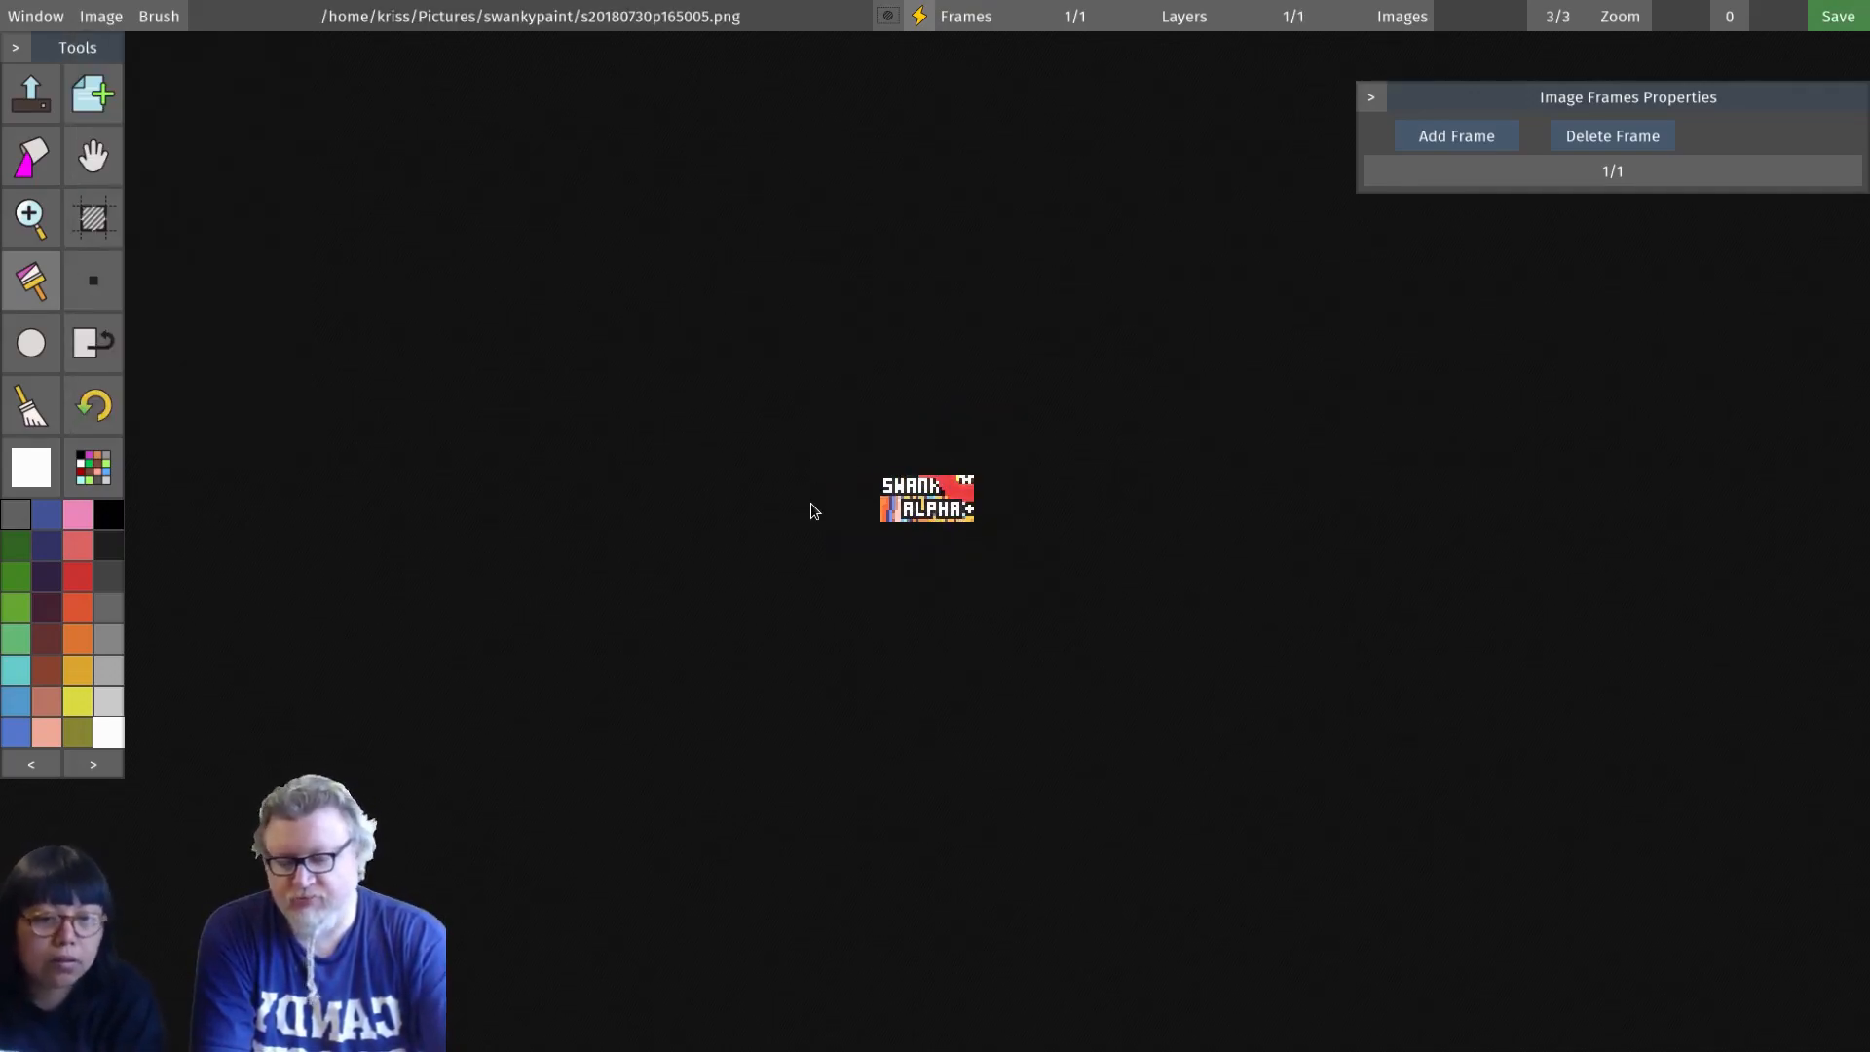
Step: Switch to the single-pixel brush and magnify the SWANK ALPHA+ image to zoom 3, centred in the view
{"action": "key", "text": "period"}
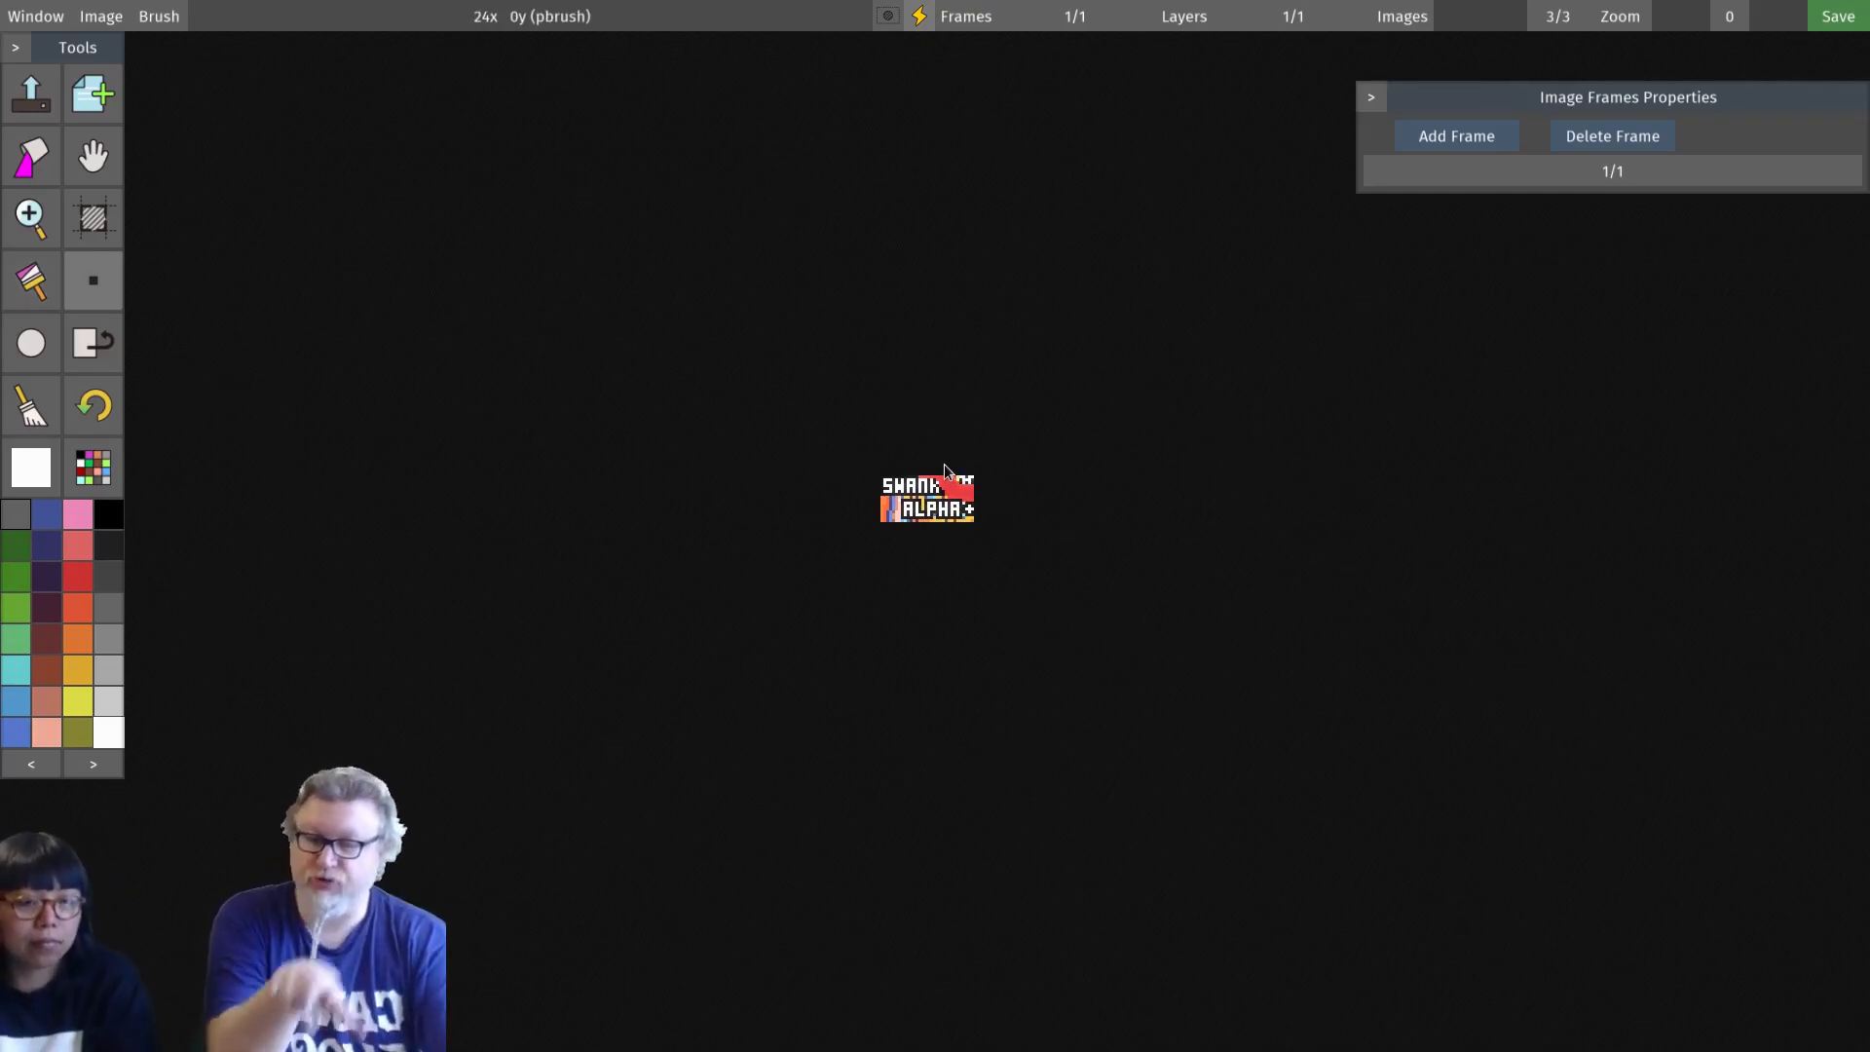
{"action": "scroll", "coordinate": [944, 463], "scroll_direction": "up", "scroll_amount": 5}
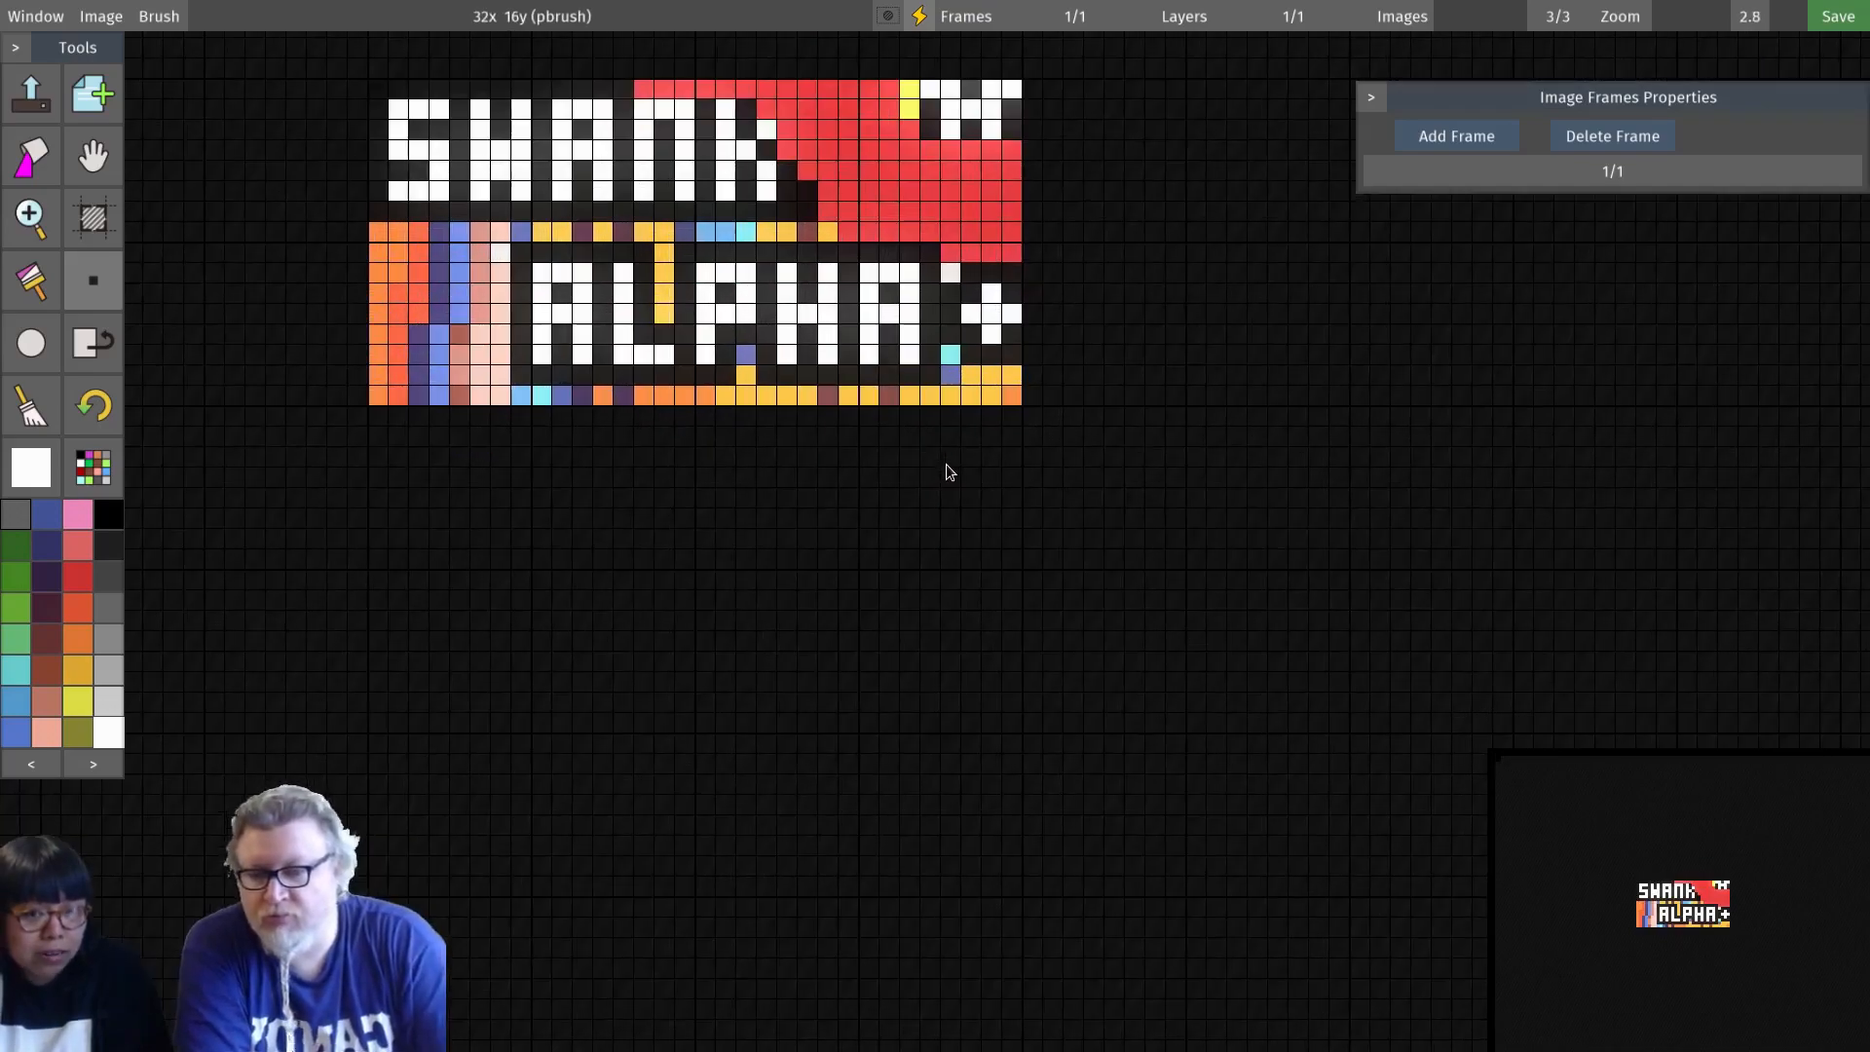
{"action": "mouse_move", "coordinate": [1742, 904]}
{"action": "left_mouse_down"}
{"action": "mouse_move", "coordinate": [1744, 933]}
{"action": "mouse_move", "coordinate": [1731, 924]}
{"action": "left_mouse_up"}
{"action": "scroll", "coordinate": [1748, 910], "scroll_direction": "up", "scroll_amount": 1}
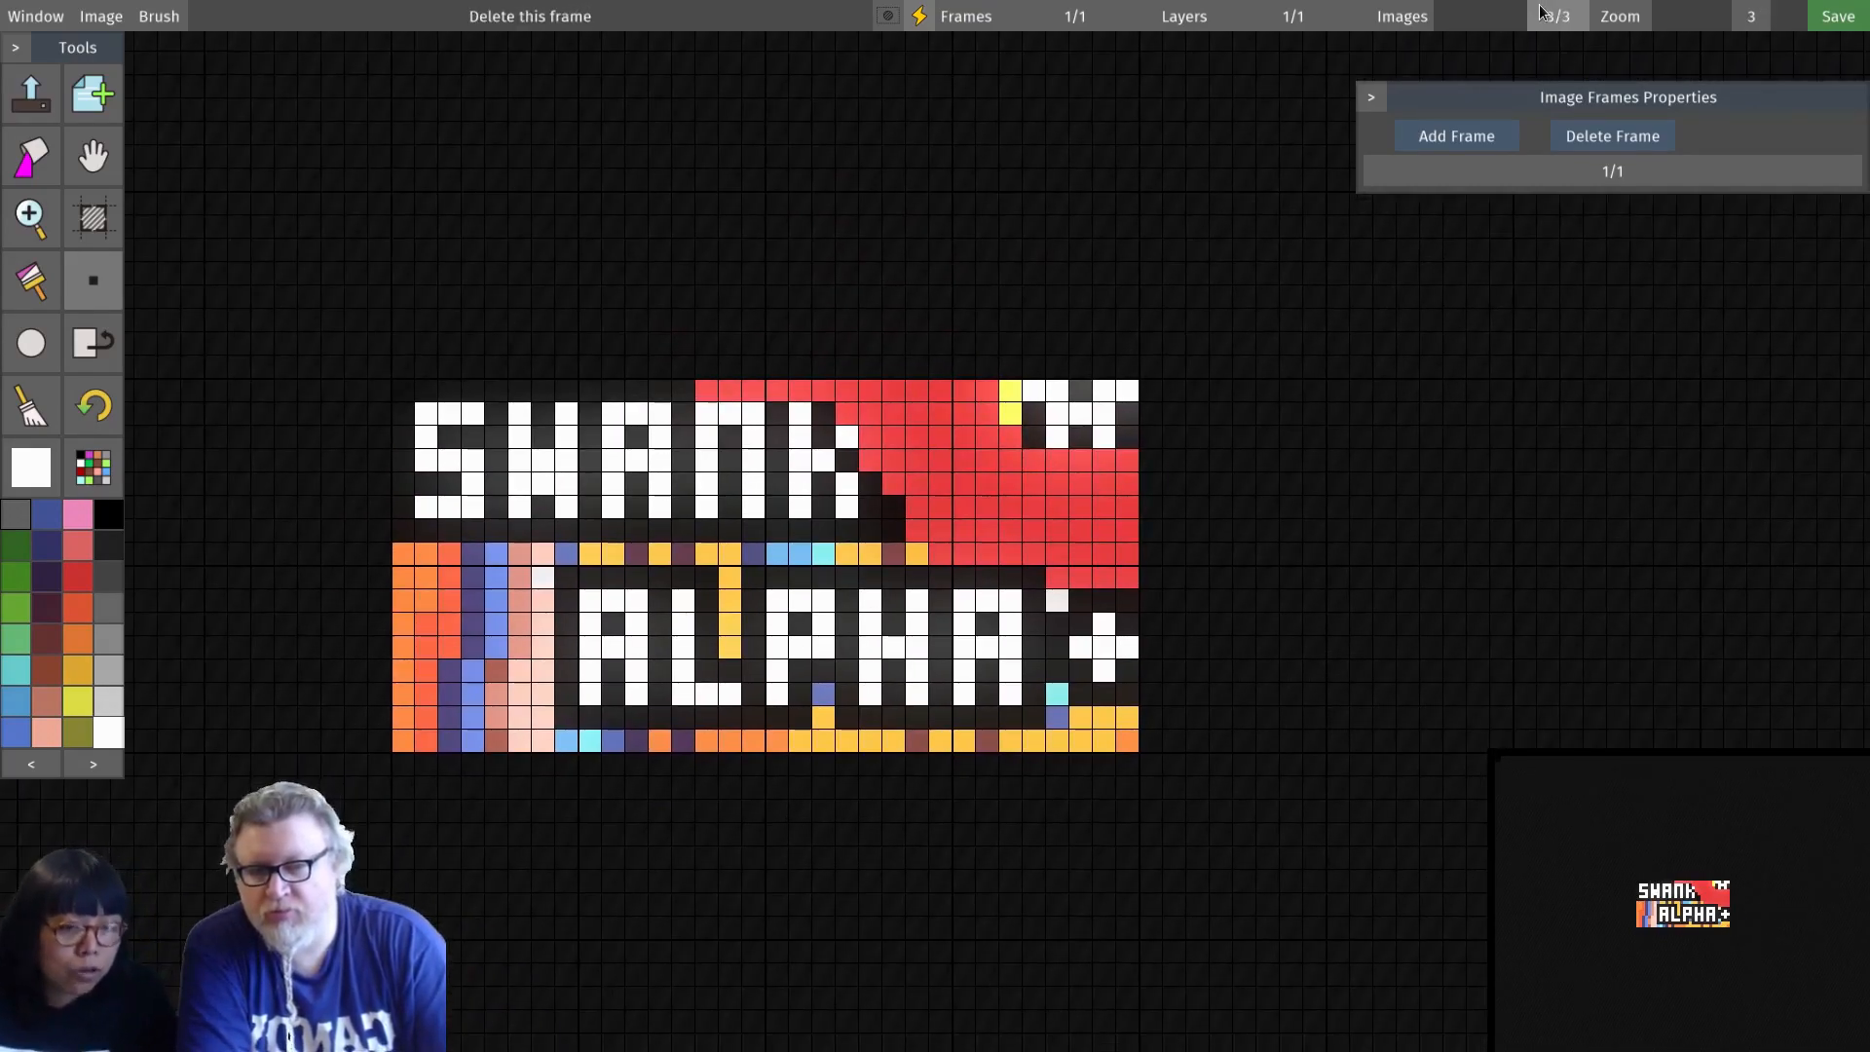
{"action": "left_click_drag", "start_coordinate": [1558, 26], "coordinate": [1509, 33]}
{"action": "mouse_move", "coordinate": [1420, 29]}
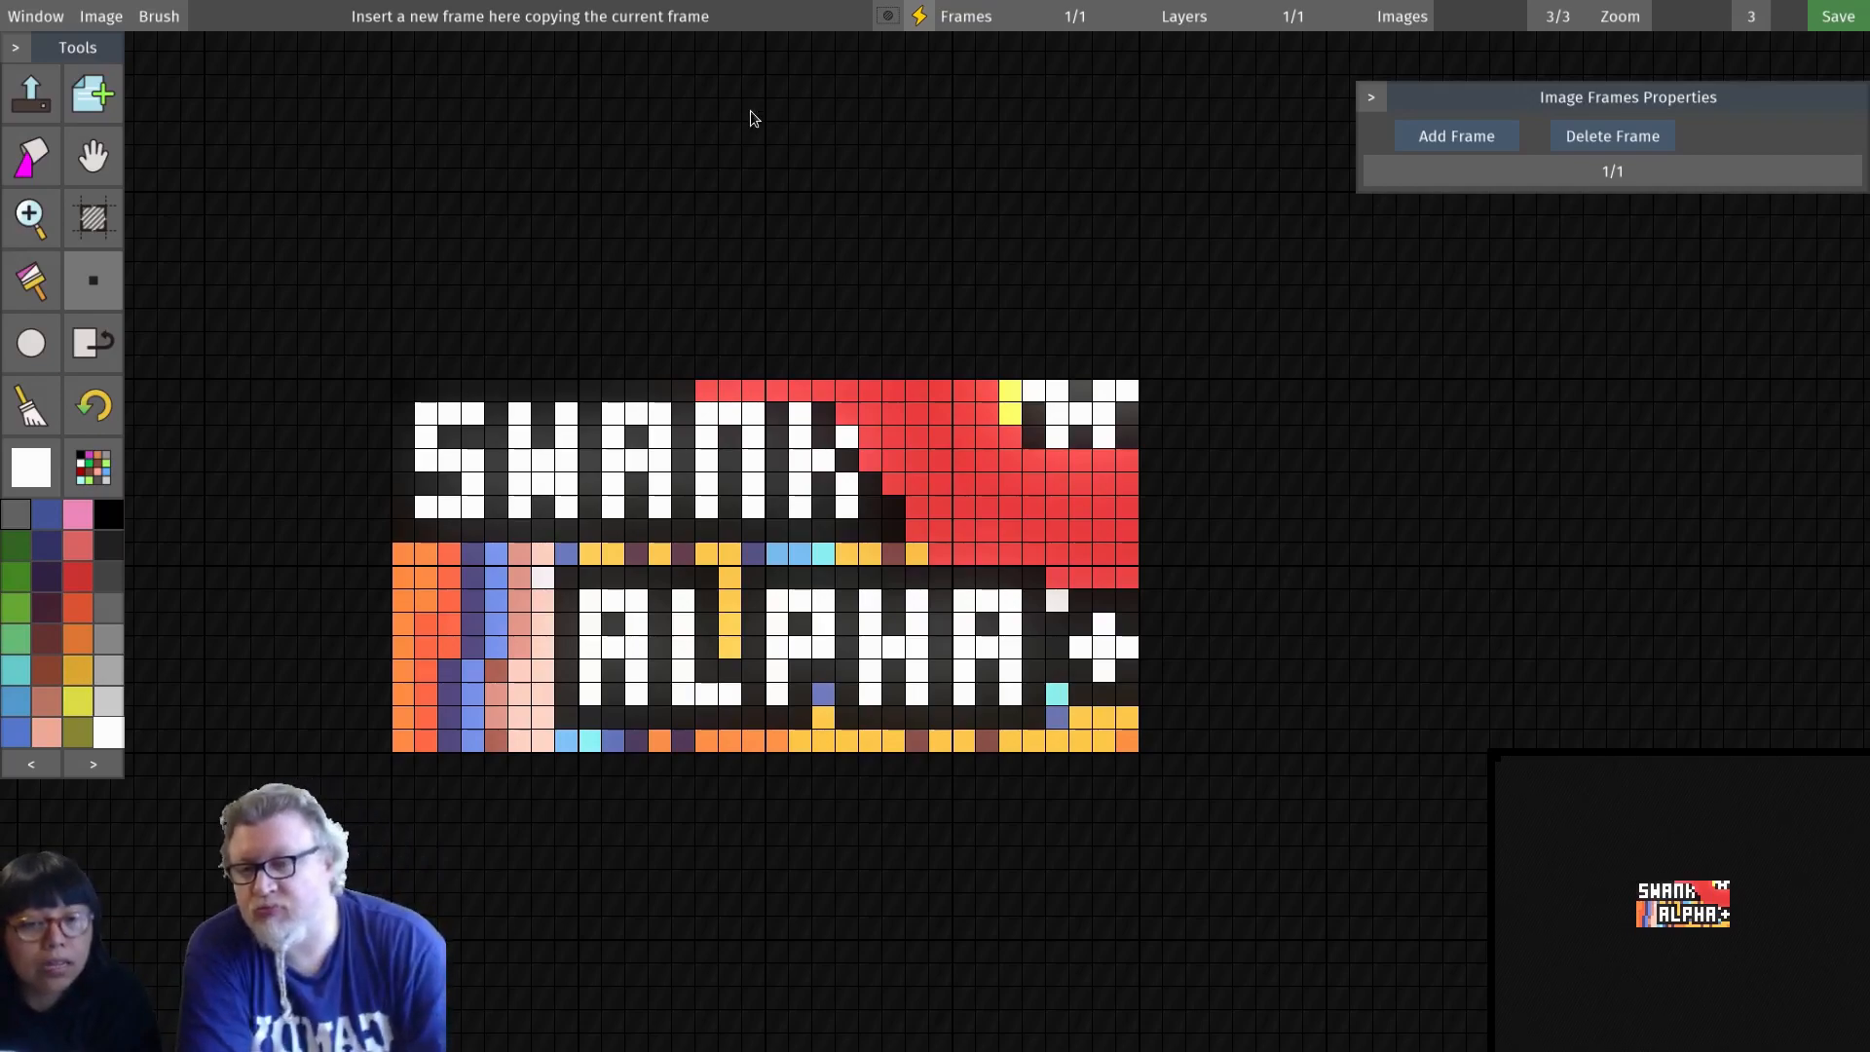
Step: Open the image properties clear of the artwork and set Wrap to 1 so the image tiles
{"action": "left_click", "coordinate": [103, 17]}
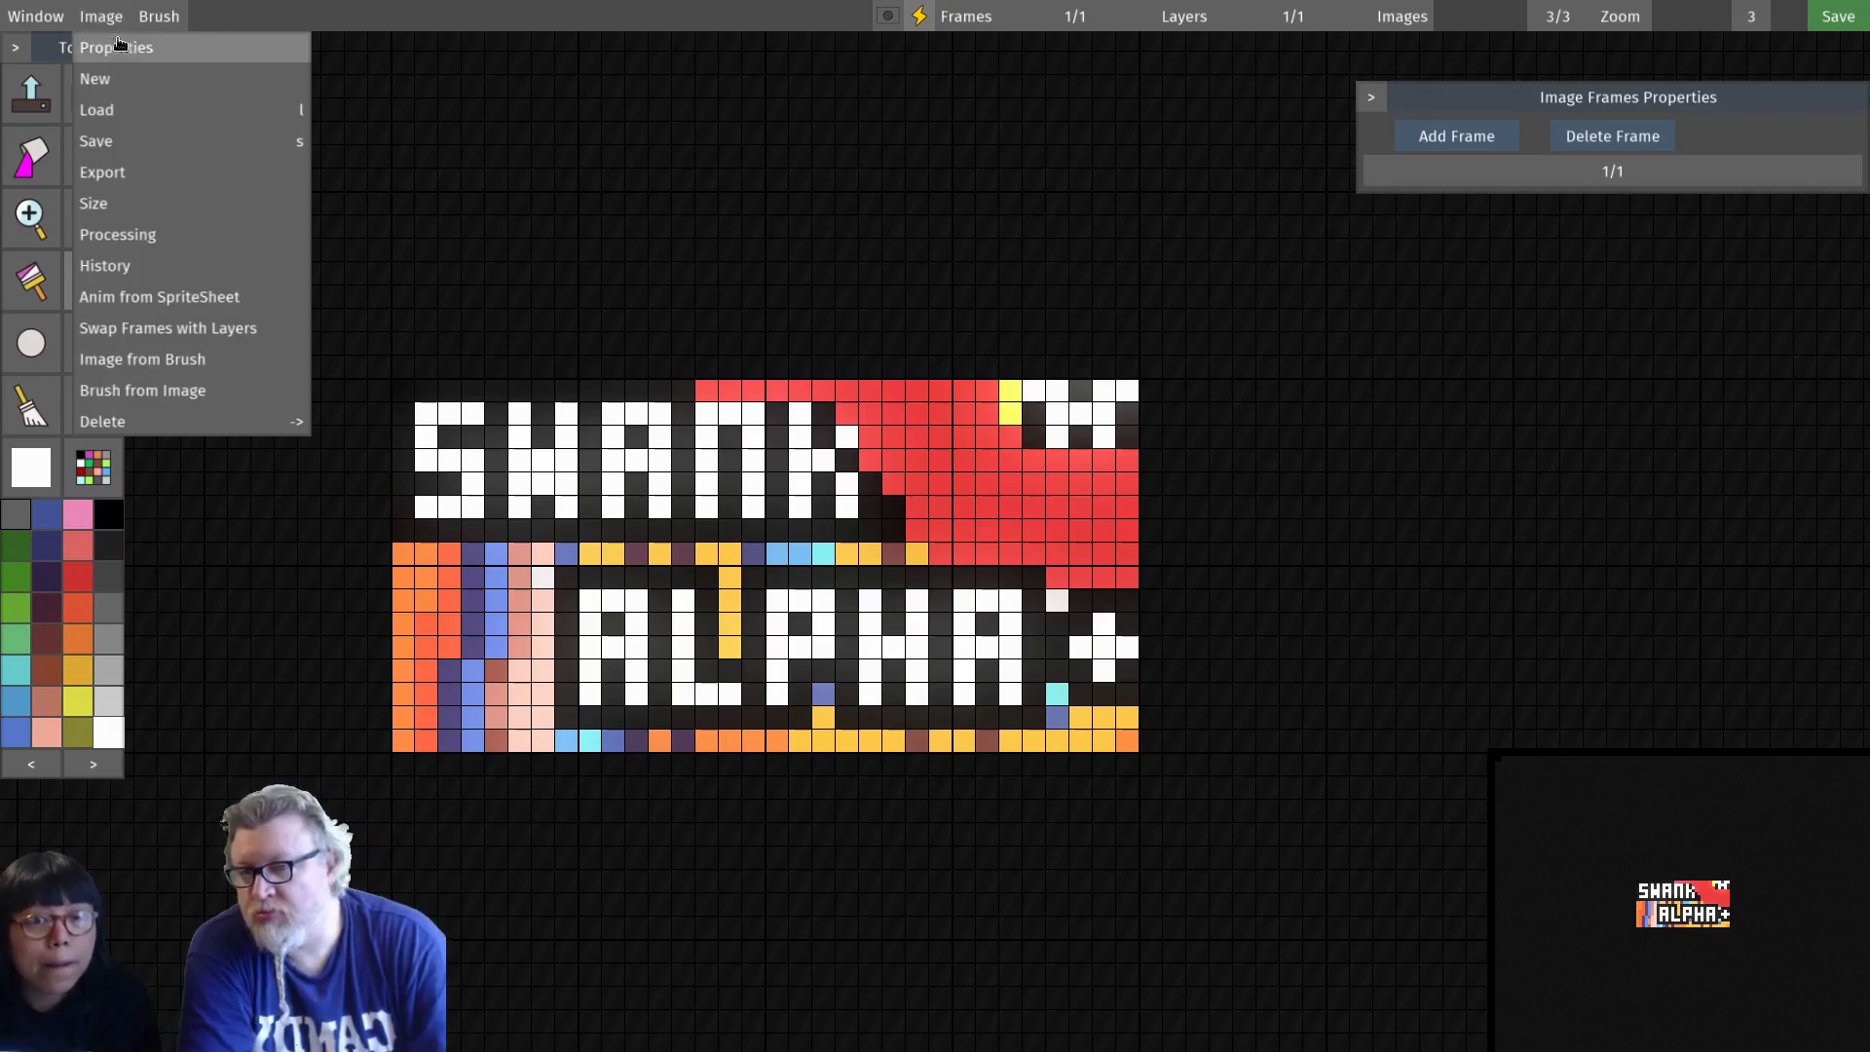
{"action": "left_click", "coordinate": [116, 47]}
{"action": "left_click", "coordinate": [103, 16]}
{"action": "left_click", "coordinate": [103, 16]}
{"action": "left_click_drag", "start_coordinate": [482, 43], "coordinate": [1669, 259]}
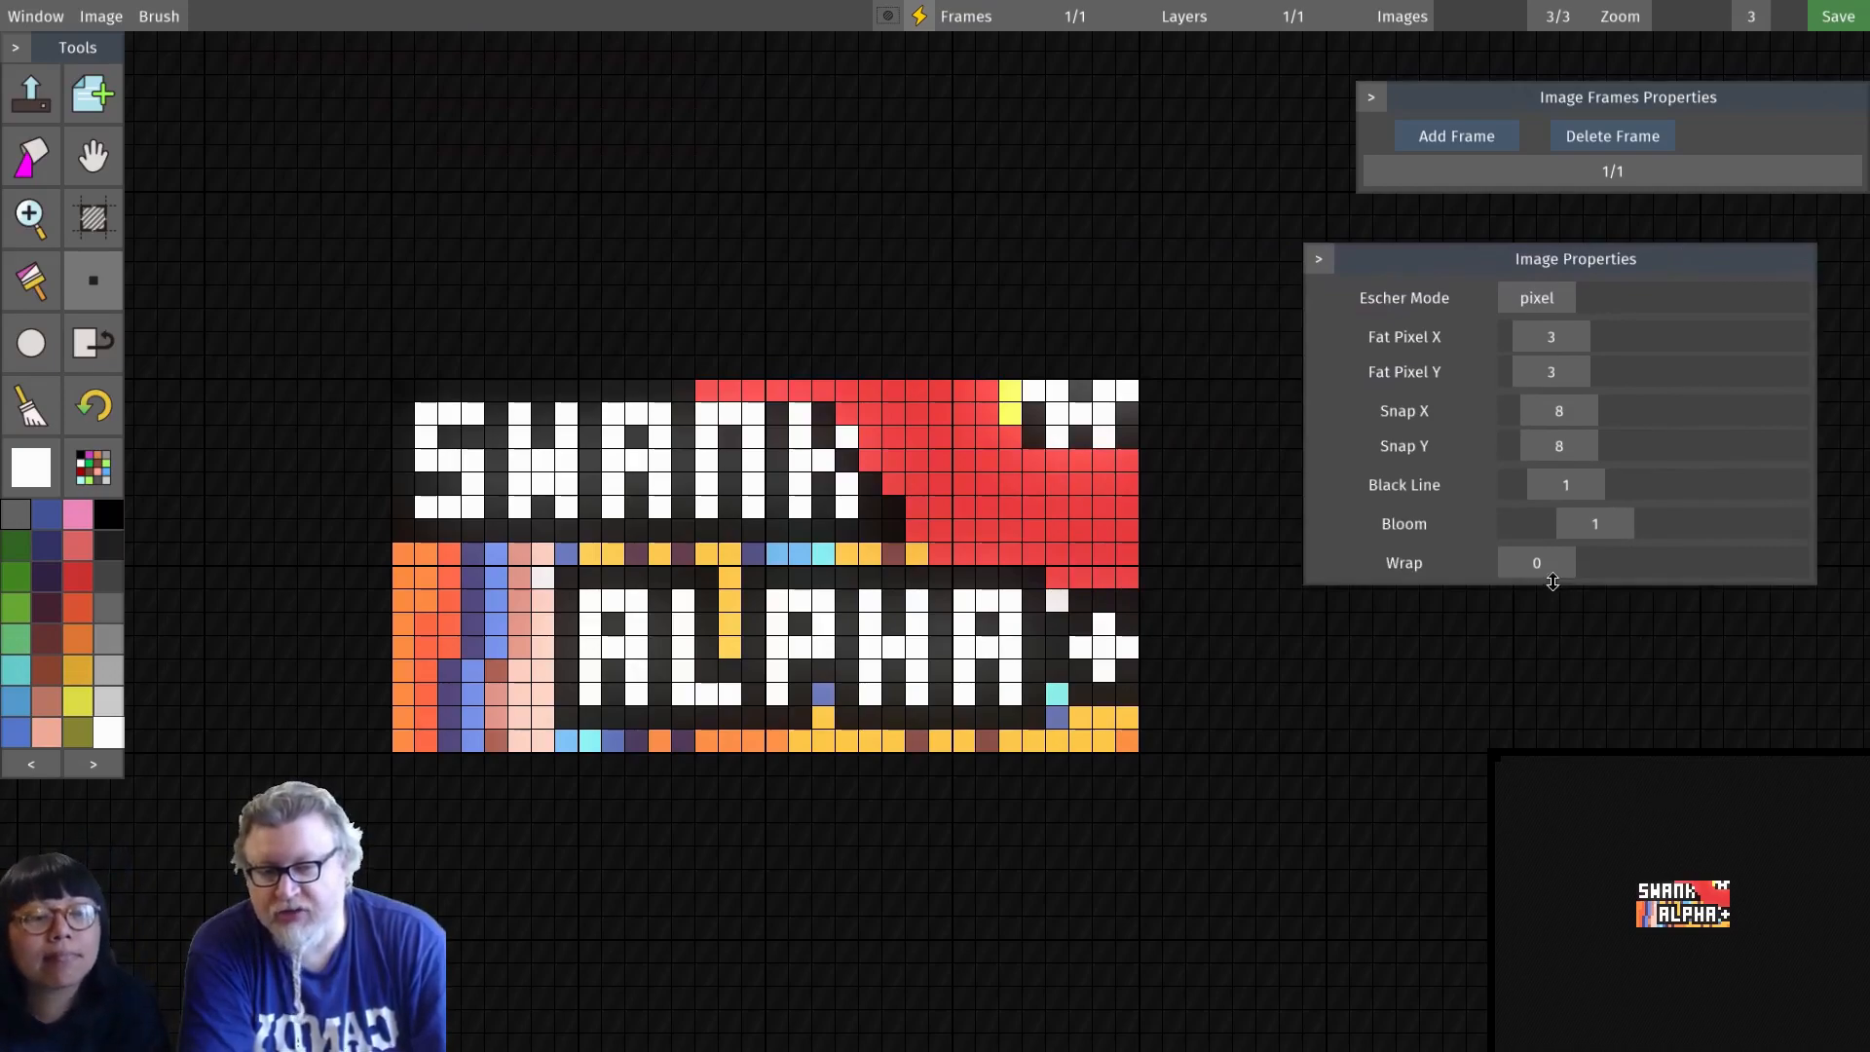
{"action": "left_click_drag", "start_coordinate": [1546, 566], "coordinate": [1704, 580]}
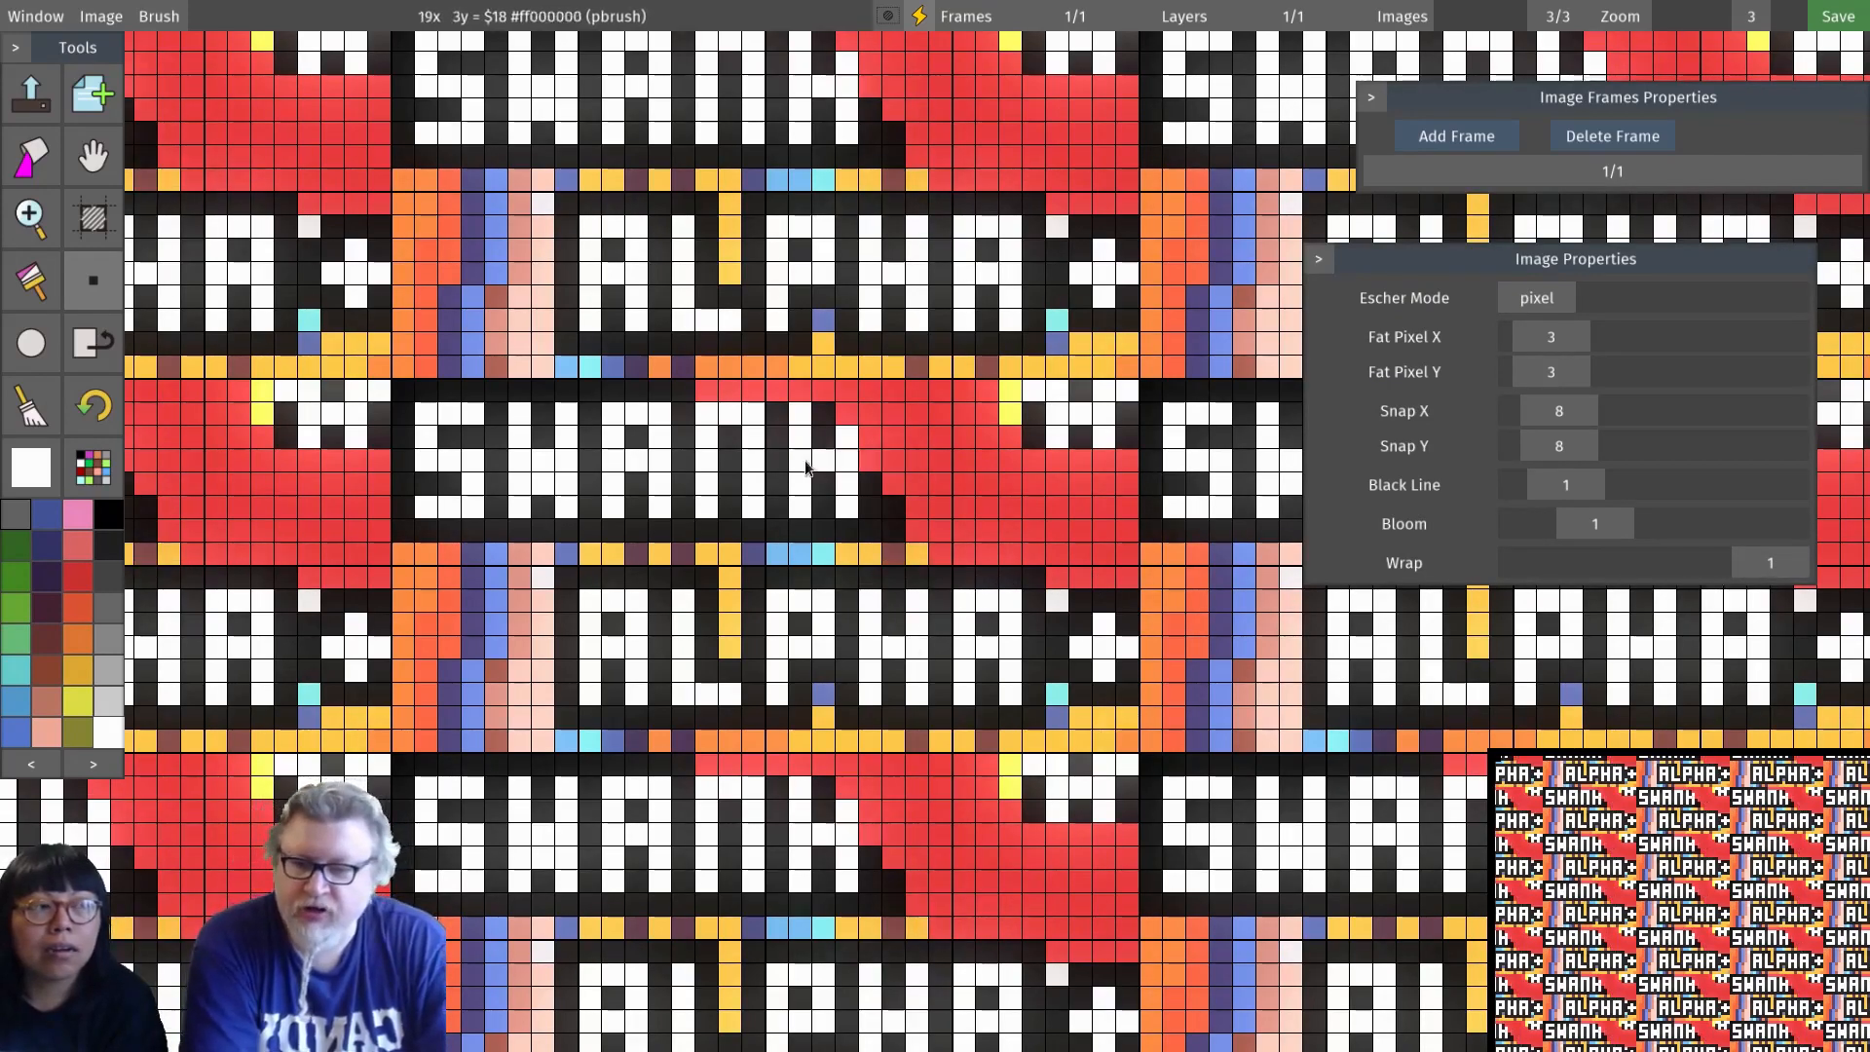
Step: Paint over the lettering and most of the tile with broad freehand white strokes
{"action": "mouse_move", "coordinate": [937, 438]}
{"action": "left_mouse_down"}
{"action": "mouse_move", "coordinate": [981, 450]}
{"action": "mouse_move", "coordinate": [964, 493]}
{"action": "mouse_move", "coordinate": [996, 538]}
{"action": "mouse_move", "coordinate": [967, 611]}
{"action": "mouse_move", "coordinate": [951, 451]}
{"action": "mouse_move", "coordinate": [967, 536]}
{"action": "mouse_move", "coordinate": [822, 521]}
{"action": "mouse_move", "coordinate": [816, 550]}
{"action": "mouse_move", "coordinate": [859, 532]}
{"action": "mouse_move", "coordinate": [905, 547]}
{"action": "mouse_move", "coordinate": [856, 654]}
{"action": "mouse_move", "coordinate": [1112, 487]}
{"action": "mouse_move", "coordinate": [960, 454]}
{"action": "mouse_move", "coordinate": [889, 606]}
{"action": "mouse_move", "coordinate": [949, 496]}
{"action": "mouse_move", "coordinate": [977, 344]}
{"action": "mouse_move", "coordinate": [1012, 375]}
{"action": "mouse_move", "coordinate": [1014, 662]}
{"action": "mouse_move", "coordinate": [796, 695]}
{"action": "mouse_move", "coordinate": [485, 693]}
{"action": "left_mouse_up"}
{"action": "mouse_move", "coordinate": [468, 930]}
{"action": "left_mouse_down"}
{"action": "mouse_move", "coordinate": [700, 947]}
{"action": "mouse_move", "coordinate": [754, 936]}
{"action": "mouse_move", "coordinate": [630, 888]}
{"action": "mouse_move", "coordinate": [864, 880]}
{"action": "left_mouse_up"}
{"action": "mouse_move", "coordinate": [891, 429]}
{"action": "left_mouse_down"}
{"action": "mouse_move", "coordinate": [534, 413]}
{"action": "mouse_move", "coordinate": [433, 343]}
{"action": "mouse_move", "coordinate": [325, 542]}
{"action": "mouse_move", "coordinate": [522, 688]}
{"action": "mouse_move", "coordinate": [985, 701]}
{"action": "mouse_move", "coordinate": [1047, 556]}
{"action": "mouse_move", "coordinate": [943, 410]}
{"action": "left_mouse_up"}
{"action": "left_click_drag", "start_coordinate": [613, 495], "coordinate": [951, 567]}
Step: Paint a large red blob in the middle of the tile with a yellow patch at its centre
{"action": "left_click", "coordinate": [78, 575]}
{"action": "mouse_move", "coordinate": [904, 448]}
{"action": "left_mouse_down"}
{"action": "mouse_move", "coordinate": [628, 471]}
{"action": "mouse_move", "coordinate": [682, 584]}
{"action": "mouse_move", "coordinate": [851, 499]}
{"action": "mouse_move", "coordinate": [665, 547]}
{"action": "mouse_move", "coordinate": [827, 535]}
{"action": "mouse_move", "coordinate": [682, 577]}
{"action": "left_mouse_up"}
{"action": "left_click", "coordinate": [78, 701]}
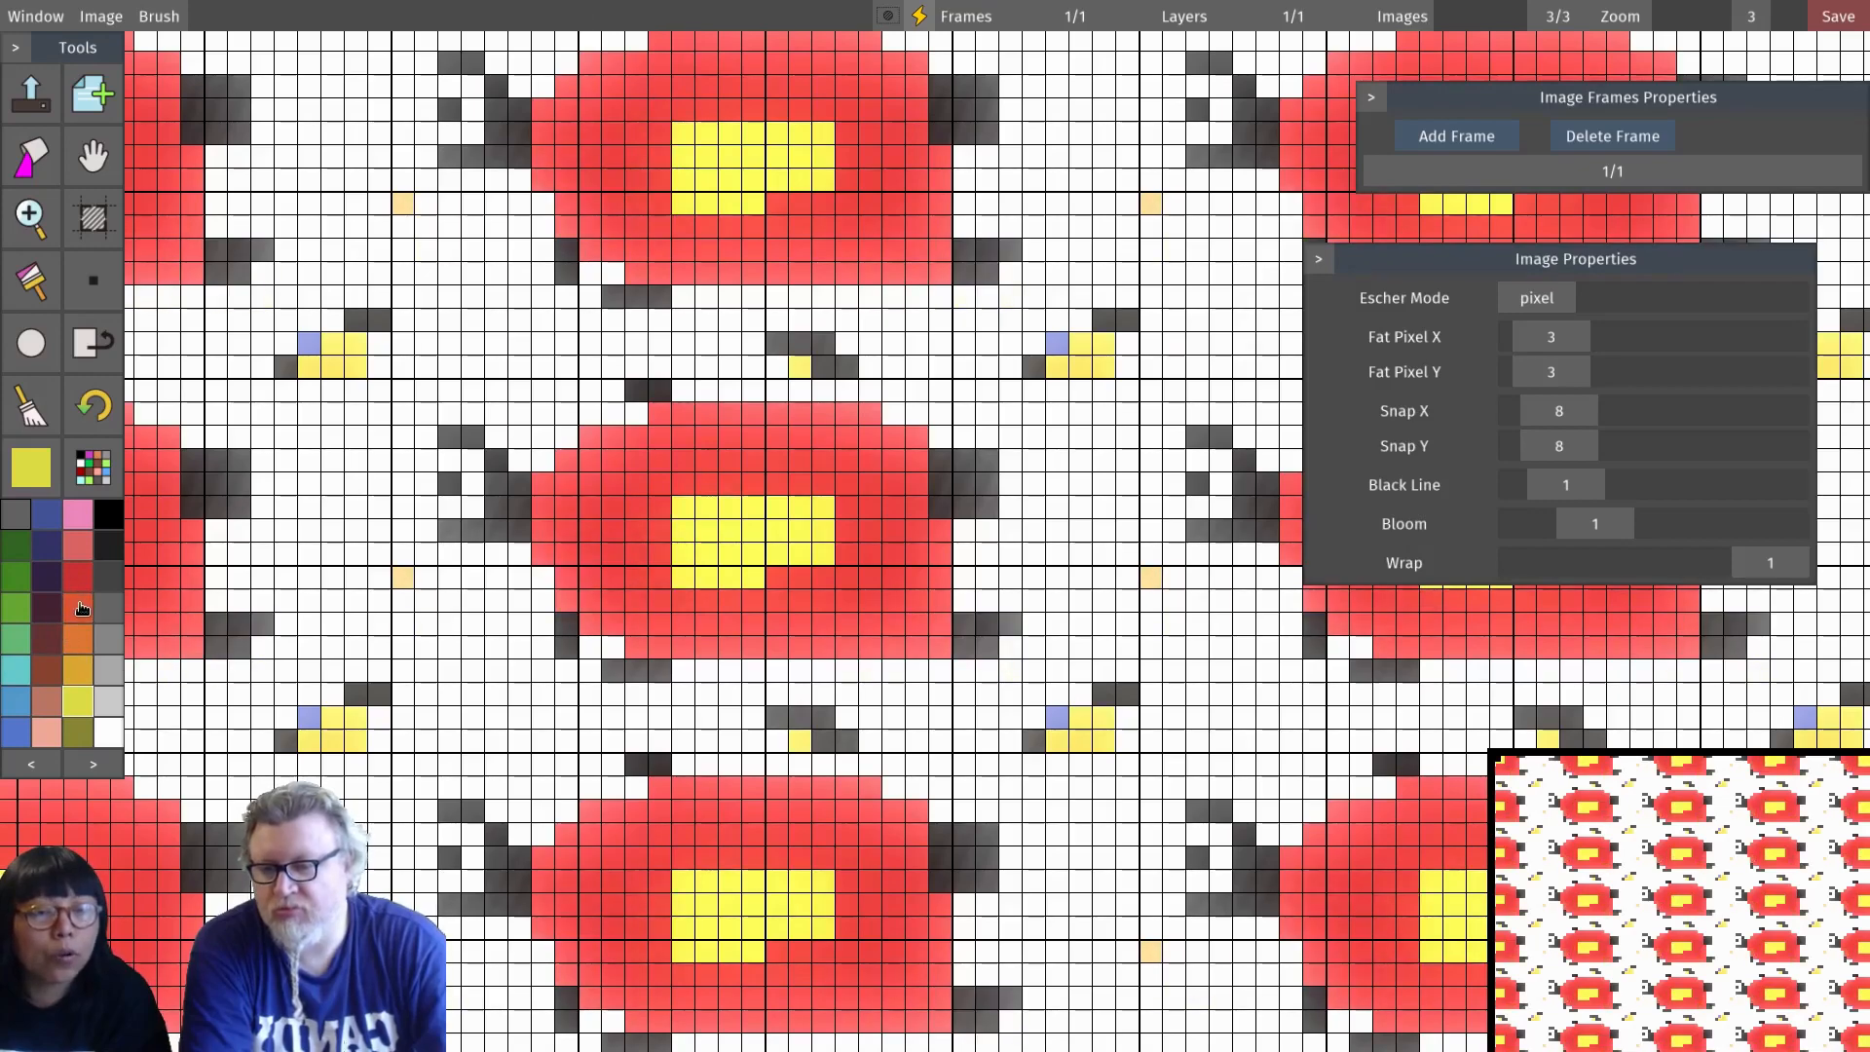
Step: Surround the red blob with orange and paint grey diagonal bands across the white gaps between the tiled shapes
{"action": "left_click", "coordinate": [78, 608]}
{"action": "left_click", "coordinate": [523, 509]}
{"action": "mouse_move", "coordinate": [523, 510]}
{"action": "left_mouse_down"}
{"action": "mouse_move", "coordinate": [458, 460]}
{"action": "mouse_move", "coordinate": [597, 452]}
{"action": "mouse_move", "coordinate": [750, 347]}
{"action": "mouse_move", "coordinate": [917, 407]}
{"action": "mouse_move", "coordinate": [953, 556]}
{"action": "mouse_move", "coordinate": [917, 649]}
{"action": "mouse_move", "coordinate": [737, 694]}
{"action": "mouse_move", "coordinate": [628, 661]}
{"action": "mouse_move", "coordinate": [594, 611]}
{"action": "mouse_move", "coordinate": [707, 444]}
{"action": "mouse_move", "coordinate": [755, 410]}
{"action": "mouse_move", "coordinate": [676, 410]}
{"action": "mouse_move", "coordinate": [609, 489]}
{"action": "mouse_move", "coordinate": [565, 599]}
{"action": "mouse_move", "coordinate": [403, 604]}
{"action": "mouse_move", "coordinate": [373, 636]}
{"action": "mouse_move", "coordinate": [200, 643]}
{"action": "left_mouse_up"}
{"action": "left_click", "coordinate": [108, 639]}
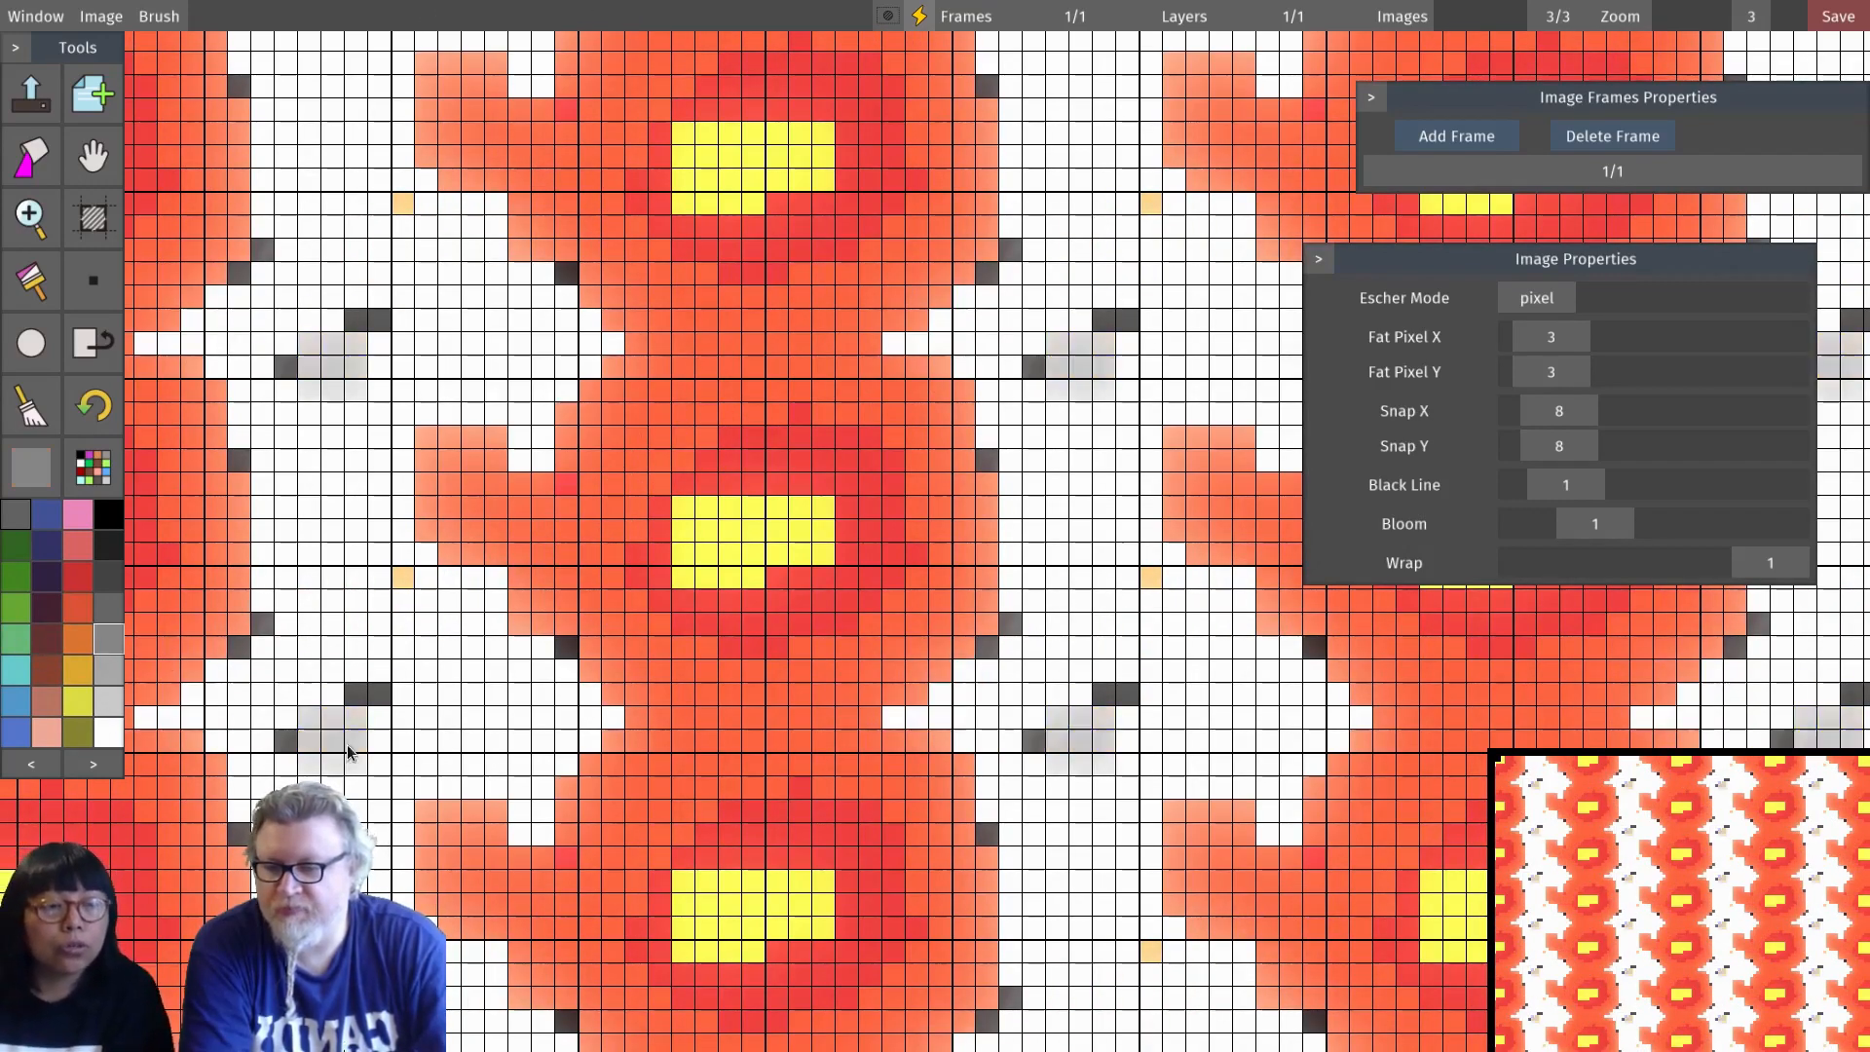
{"action": "mouse_move", "coordinate": [491, 688]}
{"action": "left_mouse_down"}
{"action": "mouse_move", "coordinate": [538, 658]}
{"action": "mouse_move", "coordinate": [1163, 722]}
{"action": "mouse_move", "coordinate": [1054, 631]}
{"action": "mouse_move", "coordinate": [1015, 677]}
{"action": "mouse_move", "coordinate": [1064, 711]}
{"action": "mouse_move", "coordinate": [1125, 701]}
{"action": "mouse_move", "coordinate": [1111, 726]}
{"action": "mouse_move", "coordinate": [1147, 744]}
{"action": "mouse_move", "coordinate": [1163, 787]}
{"action": "mouse_move", "coordinate": [1223, 812]}
{"action": "mouse_move", "coordinate": [1197, 926]}
{"action": "mouse_move", "coordinate": [1429, 719]}
{"action": "mouse_move", "coordinate": [1650, 621]}
{"action": "left_mouse_up"}
{"action": "left_click_drag", "start_coordinate": [1754, 575], "coordinate": [1834, 601]}
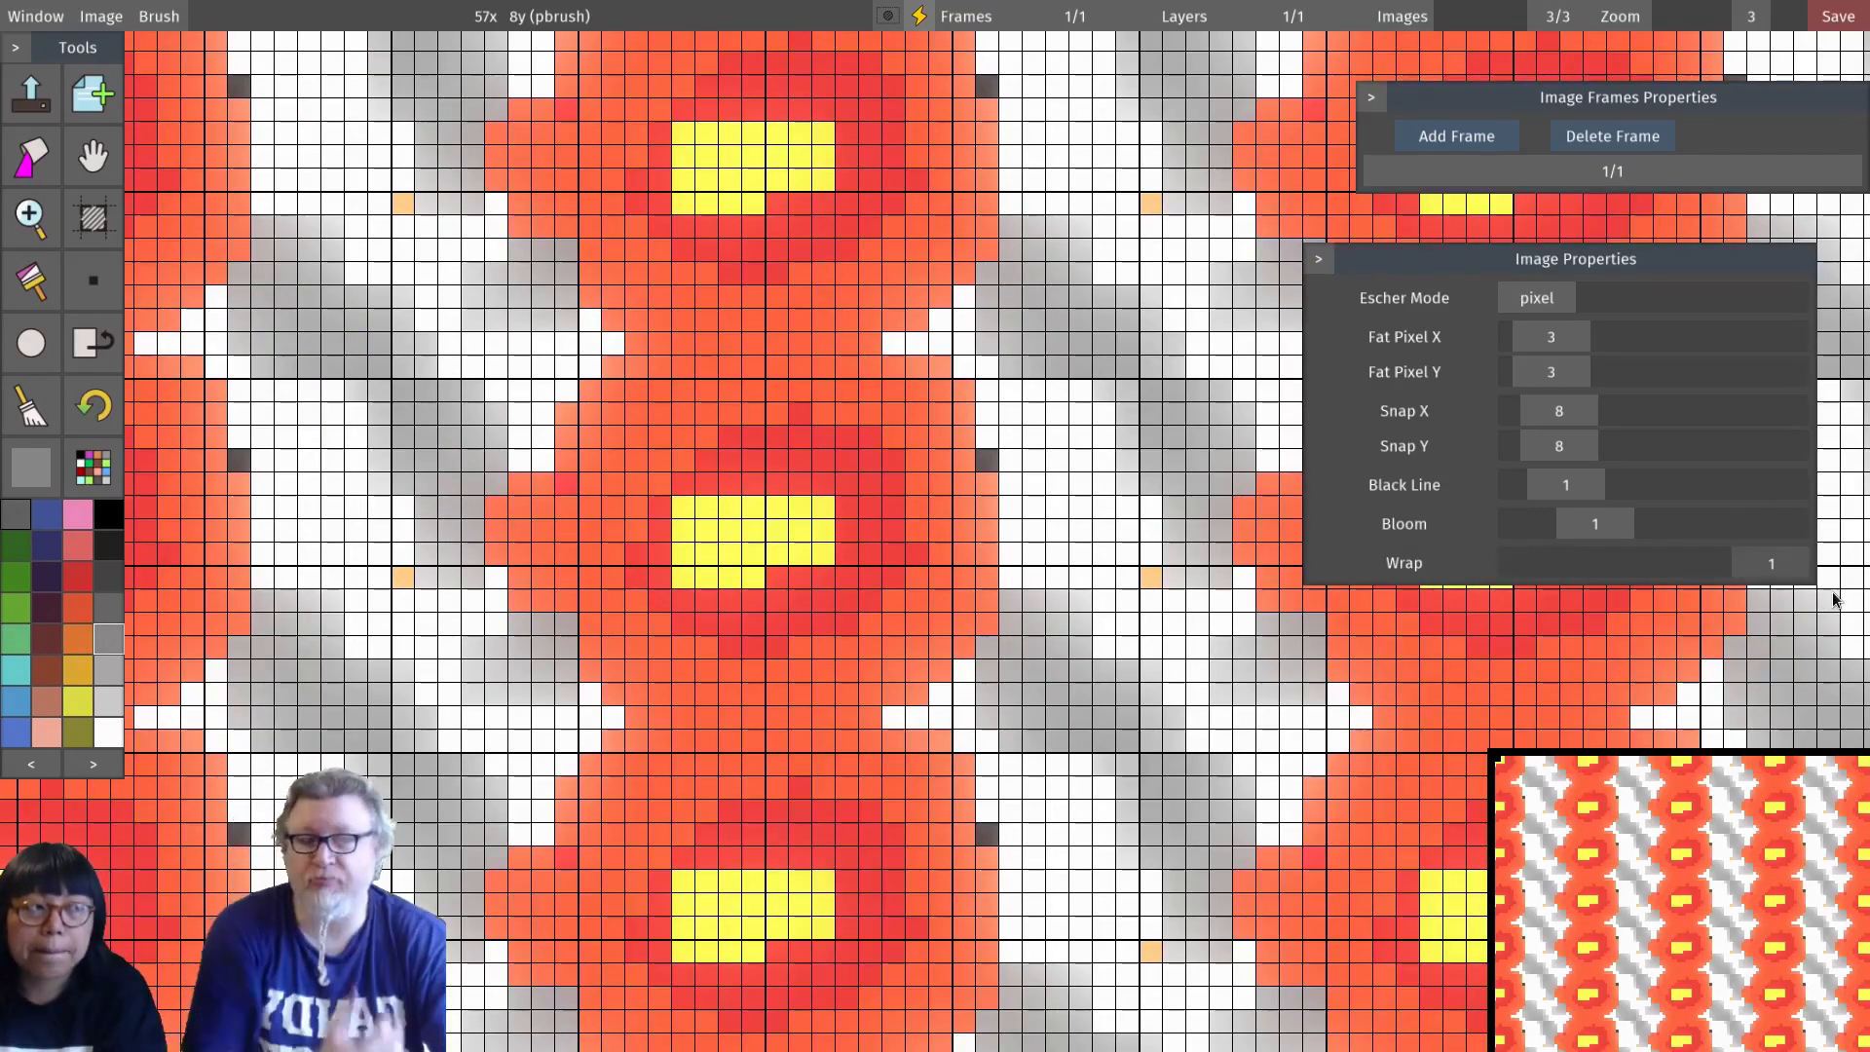
Step: Examine the tiled pattern at different scales, zooming out to -8 and gradually back in to 4.1
{"action": "scroll", "coordinate": [1682, 903], "scroll_direction": "down", "scroll_amount": 2}
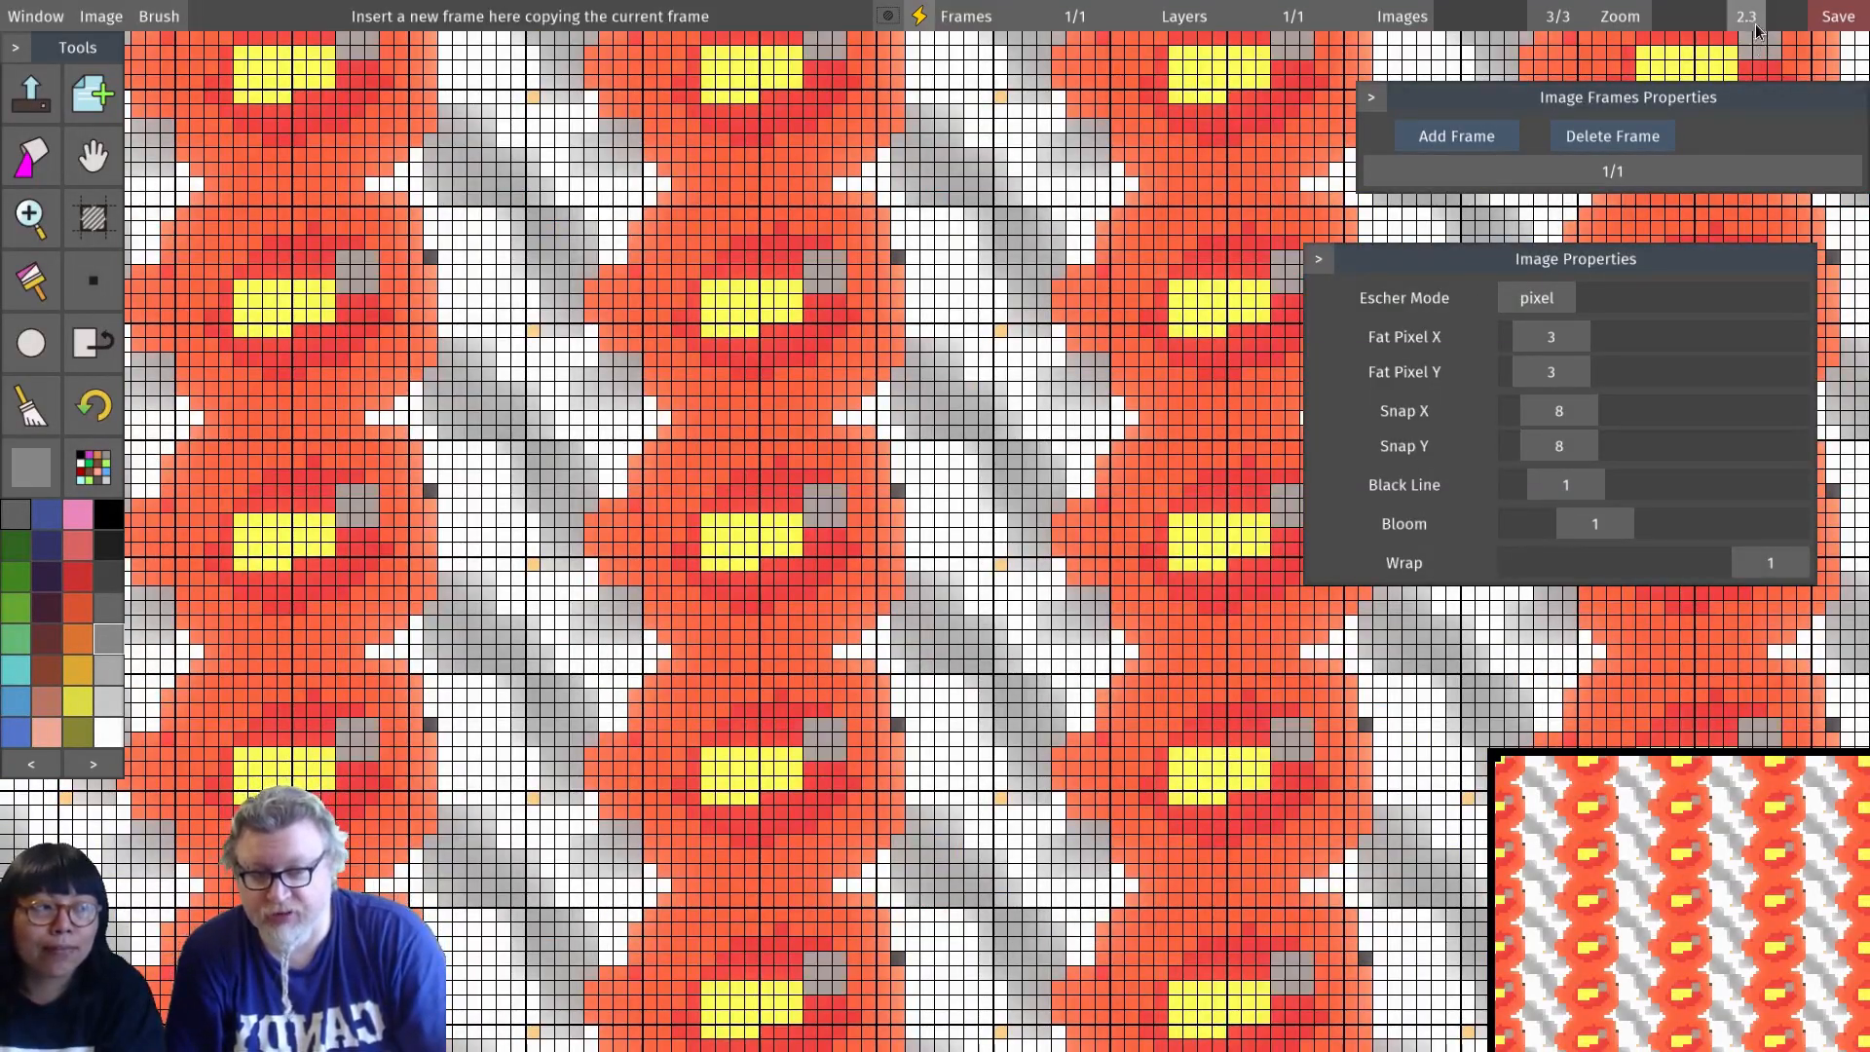
{"action": "left_click_drag", "start_coordinate": [1755, 20], "coordinate": [1689, 39]}
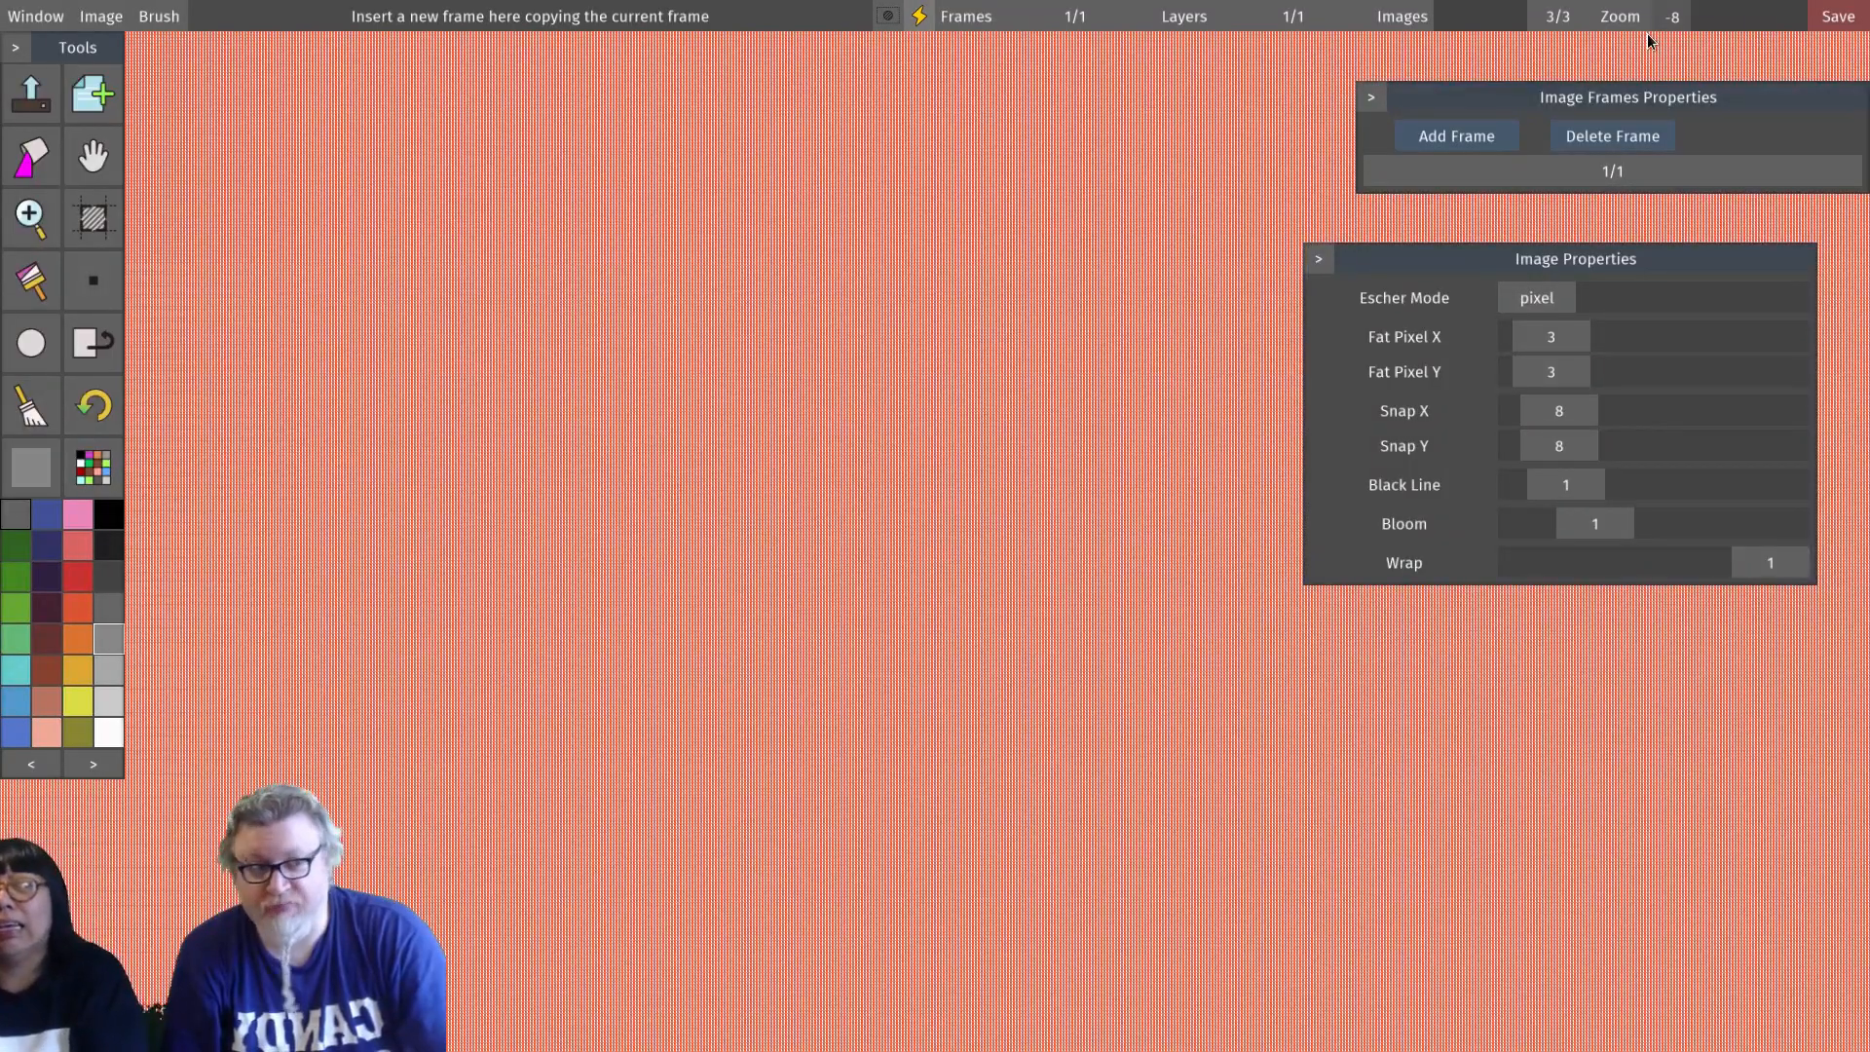
{"action": "mouse_move", "coordinate": [1672, 39]}
{"action": "left_mouse_down"}
{"action": "mouse_move", "coordinate": [1821, 48]}
{"action": "mouse_move", "coordinate": [1656, 53]}
{"action": "mouse_move", "coordinate": [1721, 51]}
{"action": "mouse_move", "coordinate": [1684, 64]}
{"action": "left_mouse_up"}
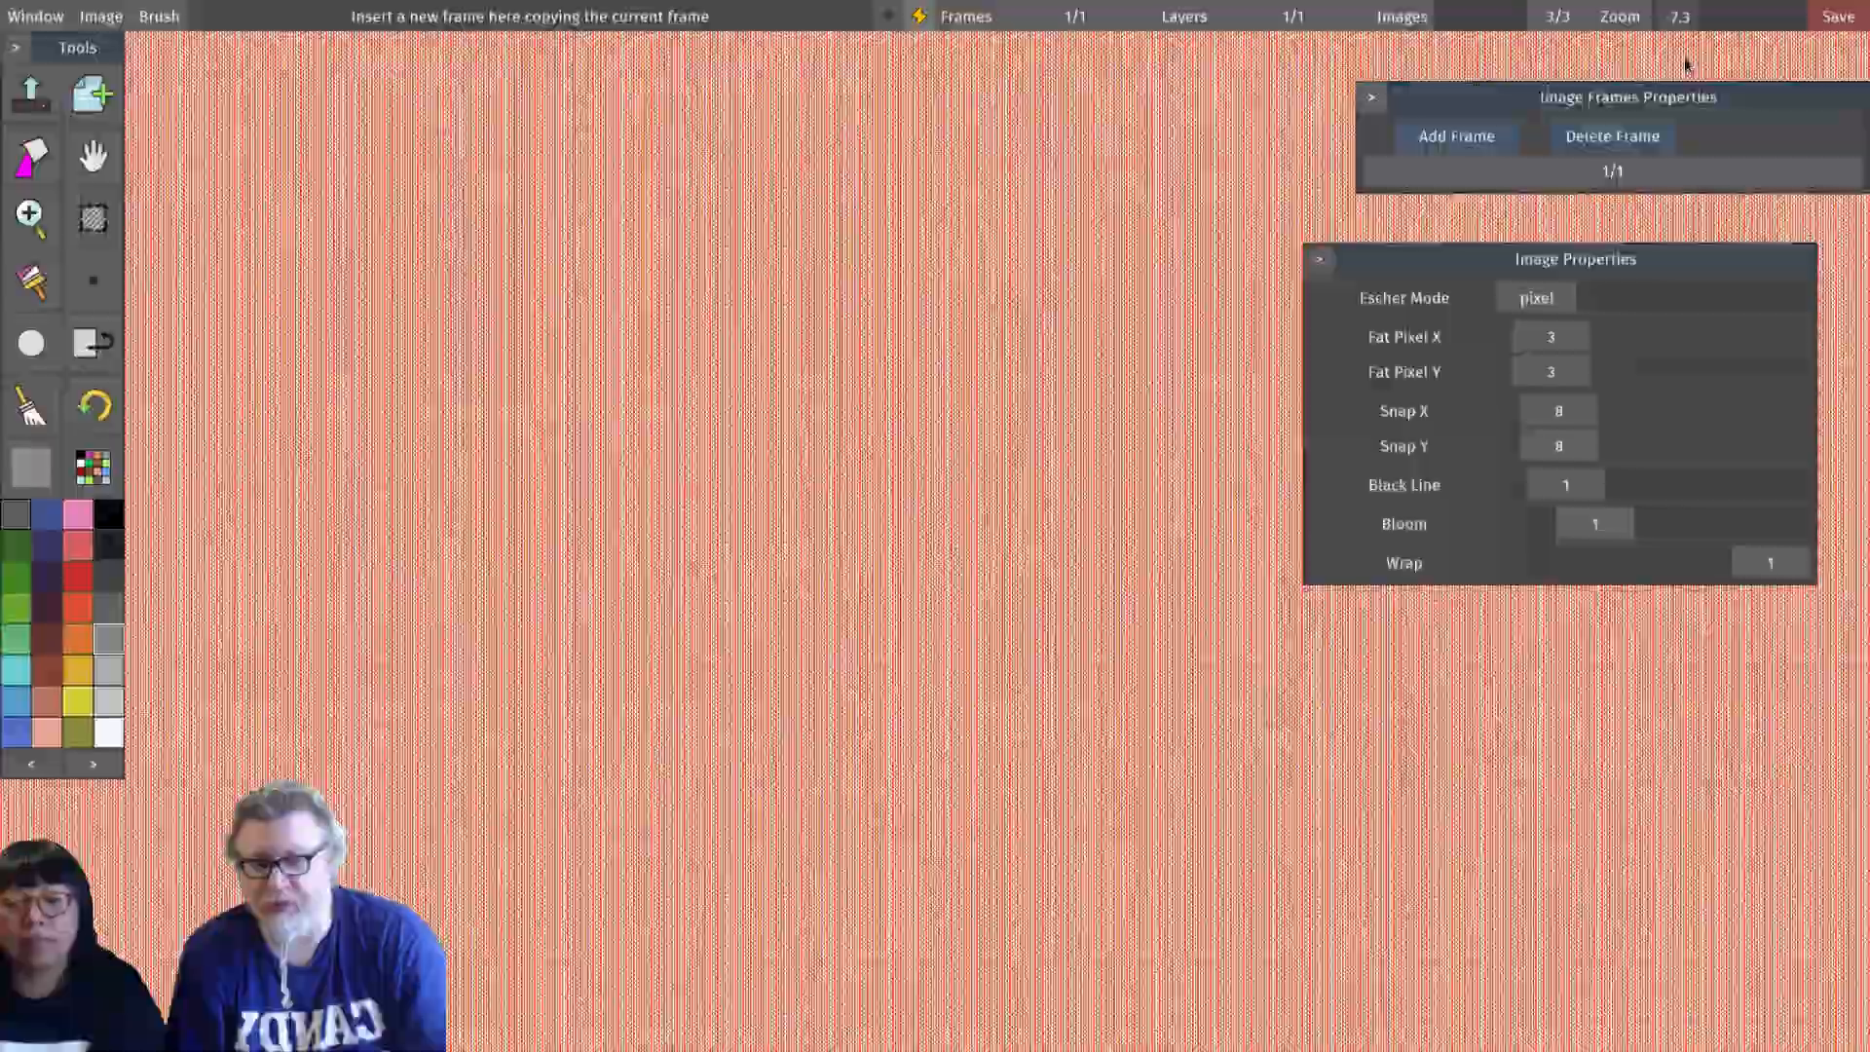
{"action": "mouse_move", "coordinate": [1713, 65]}
{"action": "left_mouse_down"}
{"action": "mouse_move", "coordinate": [1739, 76]}
{"action": "mouse_move", "coordinate": [1712, 76]}
{"action": "left_mouse_up"}
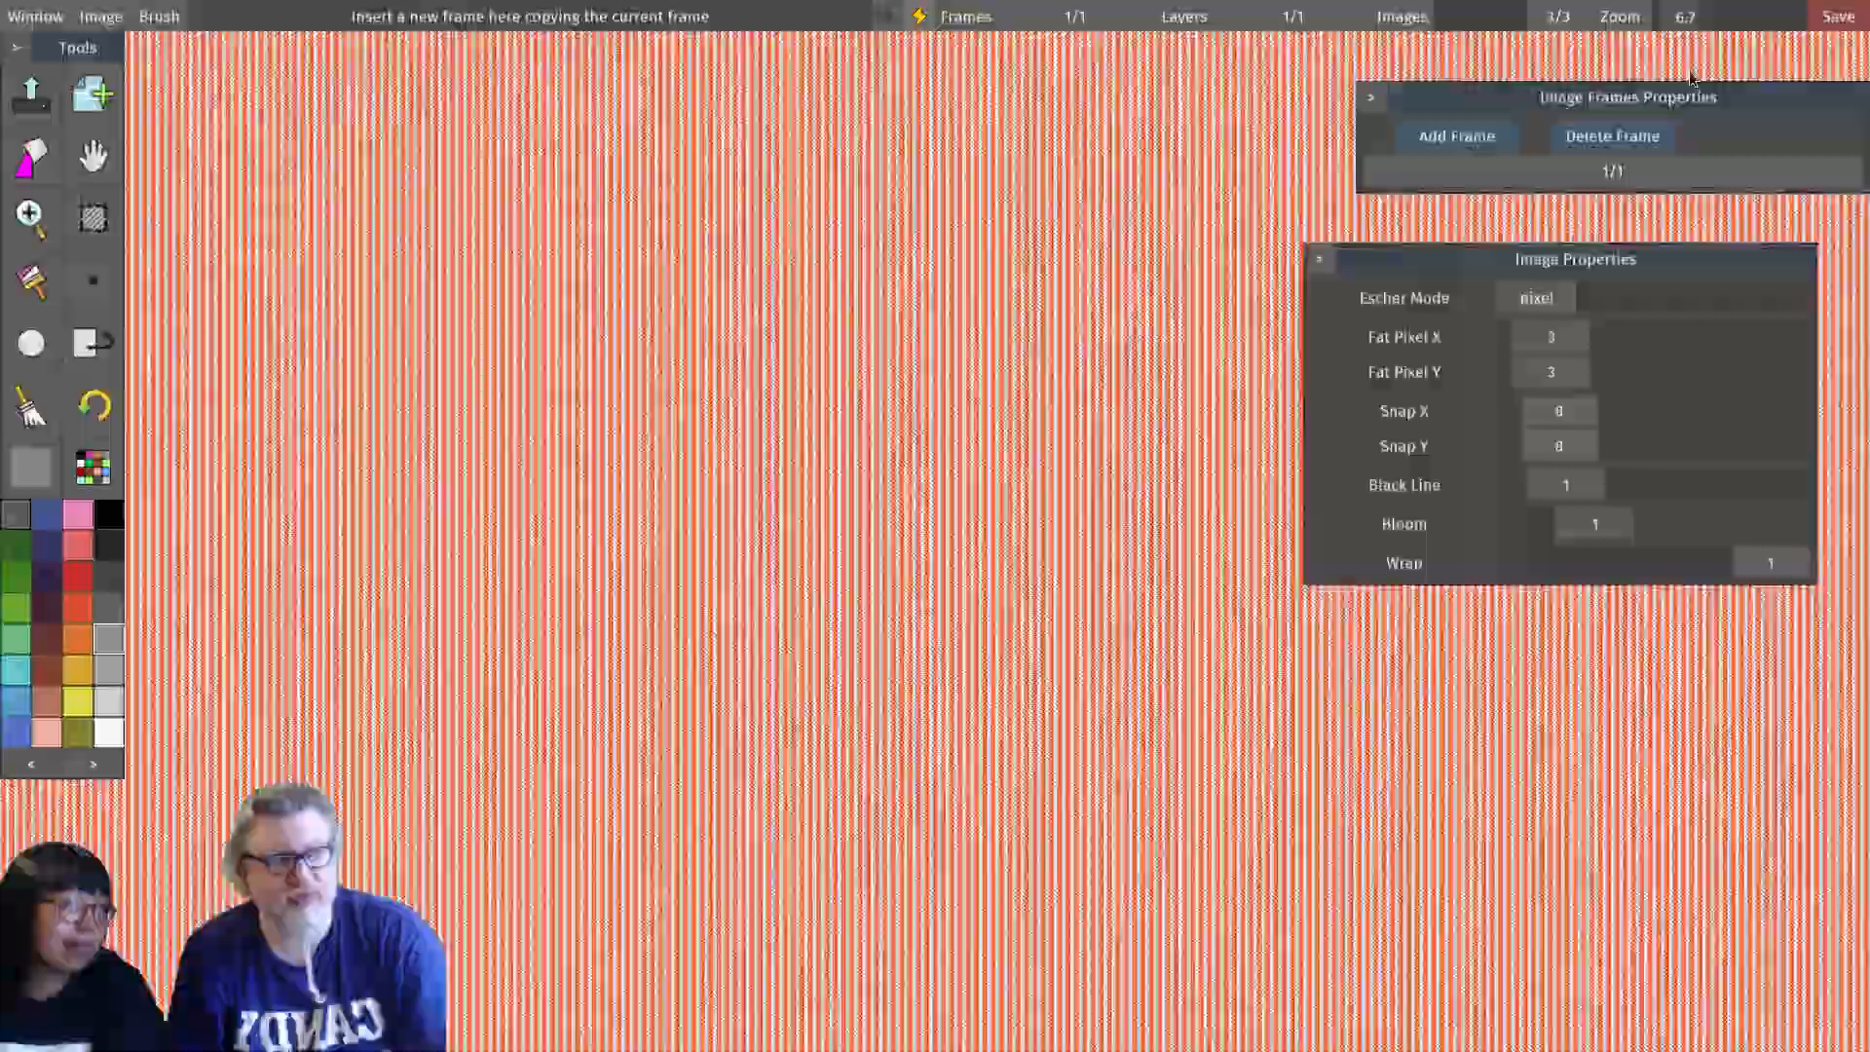
{"action": "mouse_move", "coordinate": [1717, 80]}
{"action": "left_mouse_down"}
{"action": "mouse_move", "coordinate": [1763, 82]}
{"action": "mouse_move", "coordinate": [1722, 82]}
{"action": "left_mouse_up"}
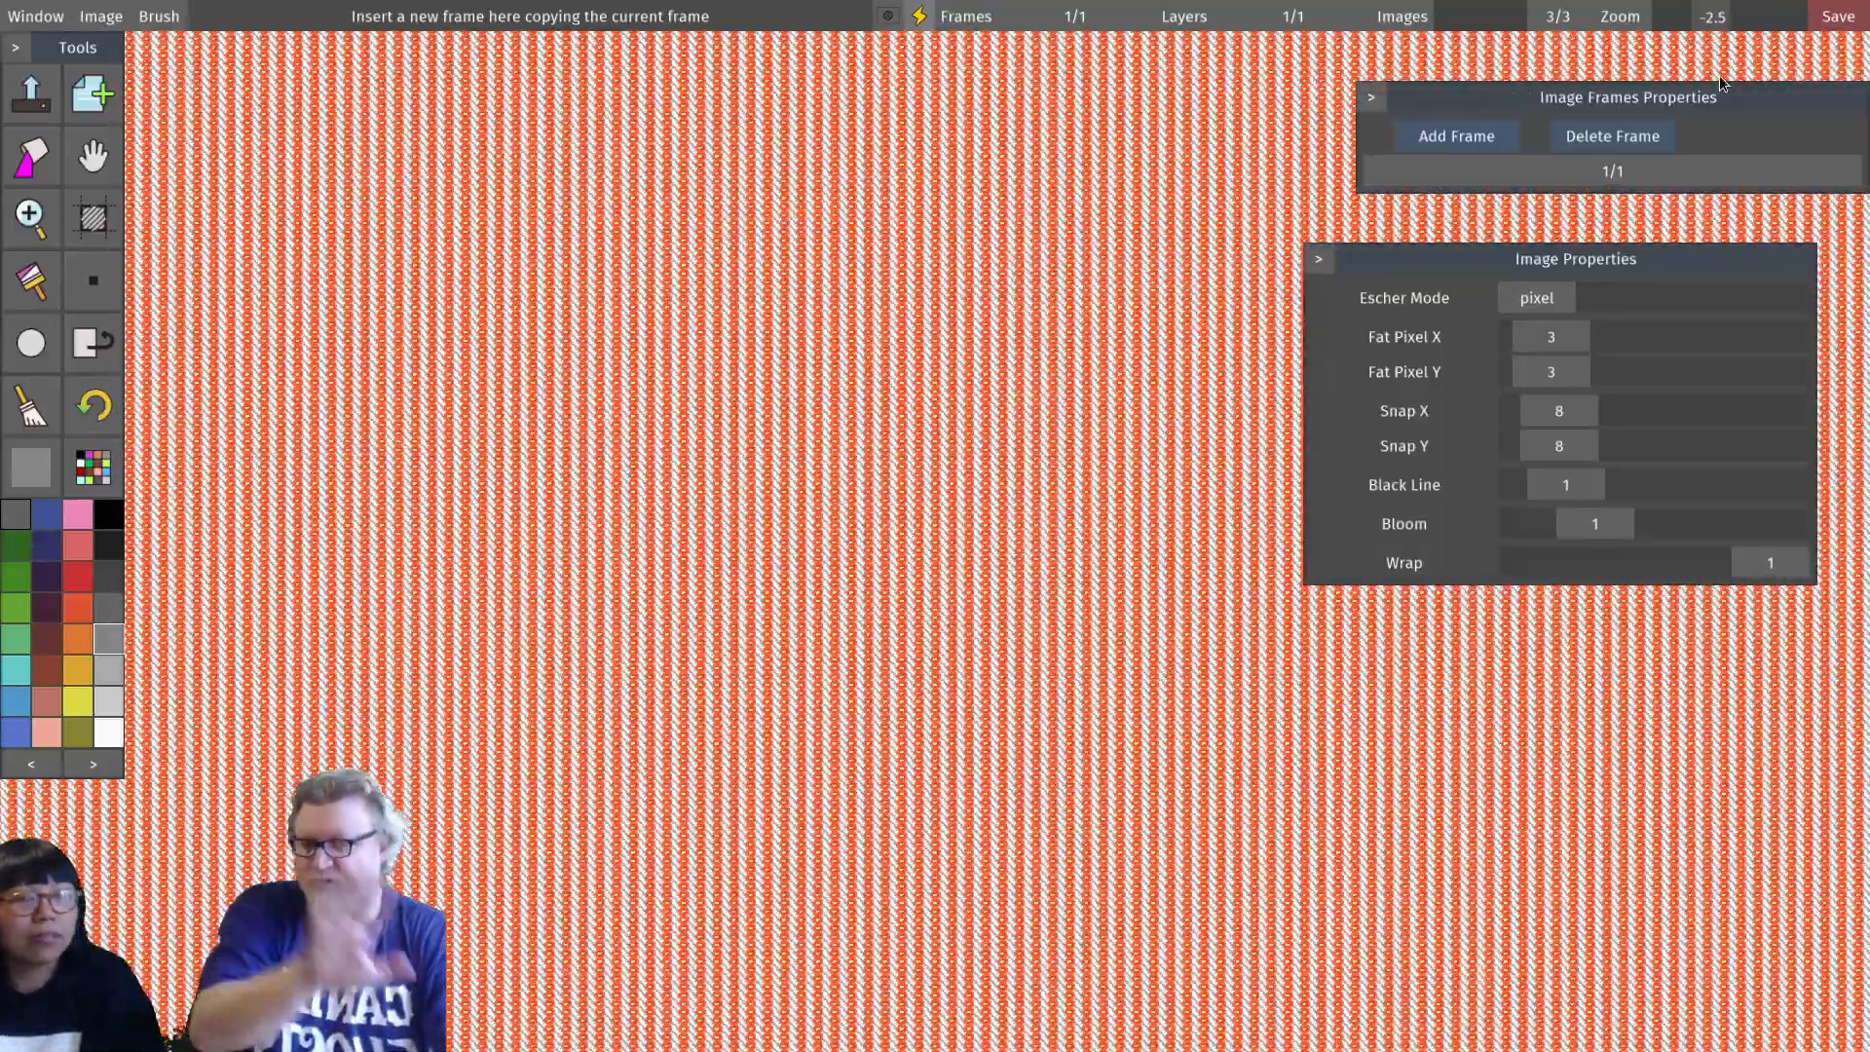
{"action": "left_click_drag", "start_coordinate": [1720, 77], "coordinate": [1774, 95]}
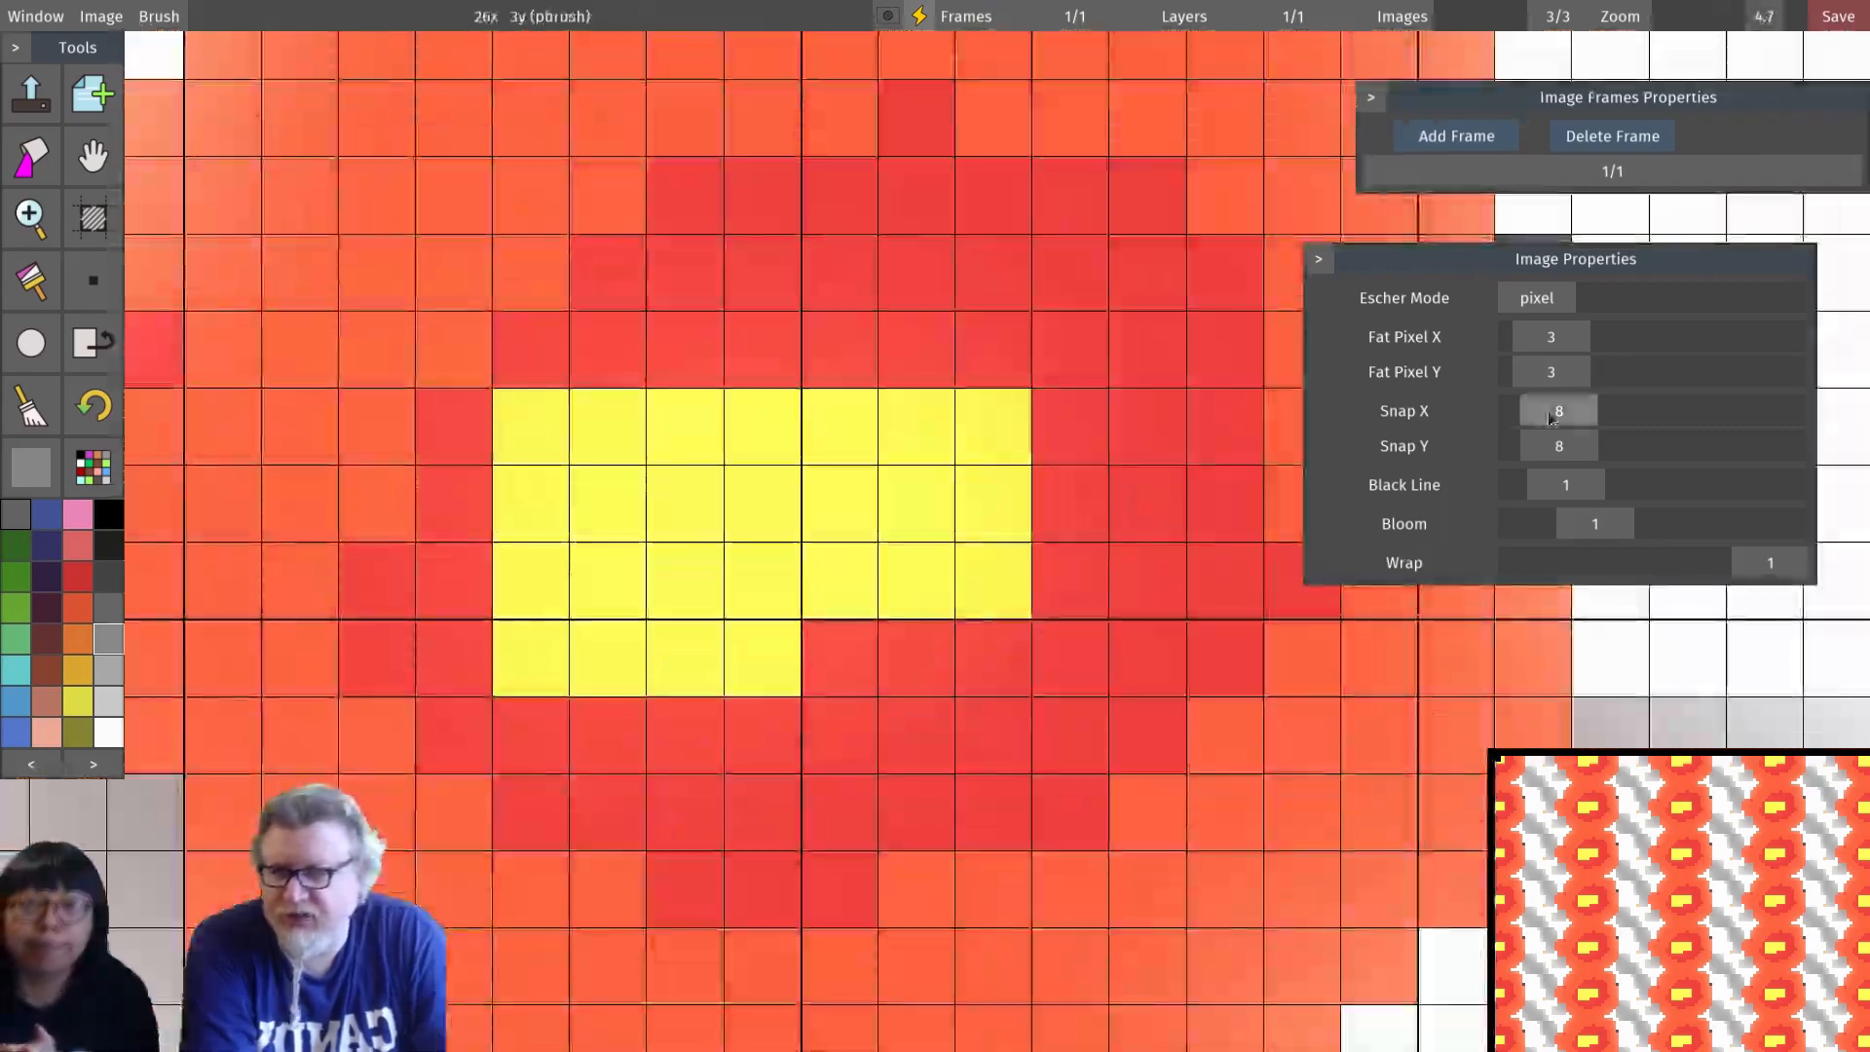
{"action": "left_click_drag", "start_coordinate": [1552, 273], "coordinate": [1286, 241]}
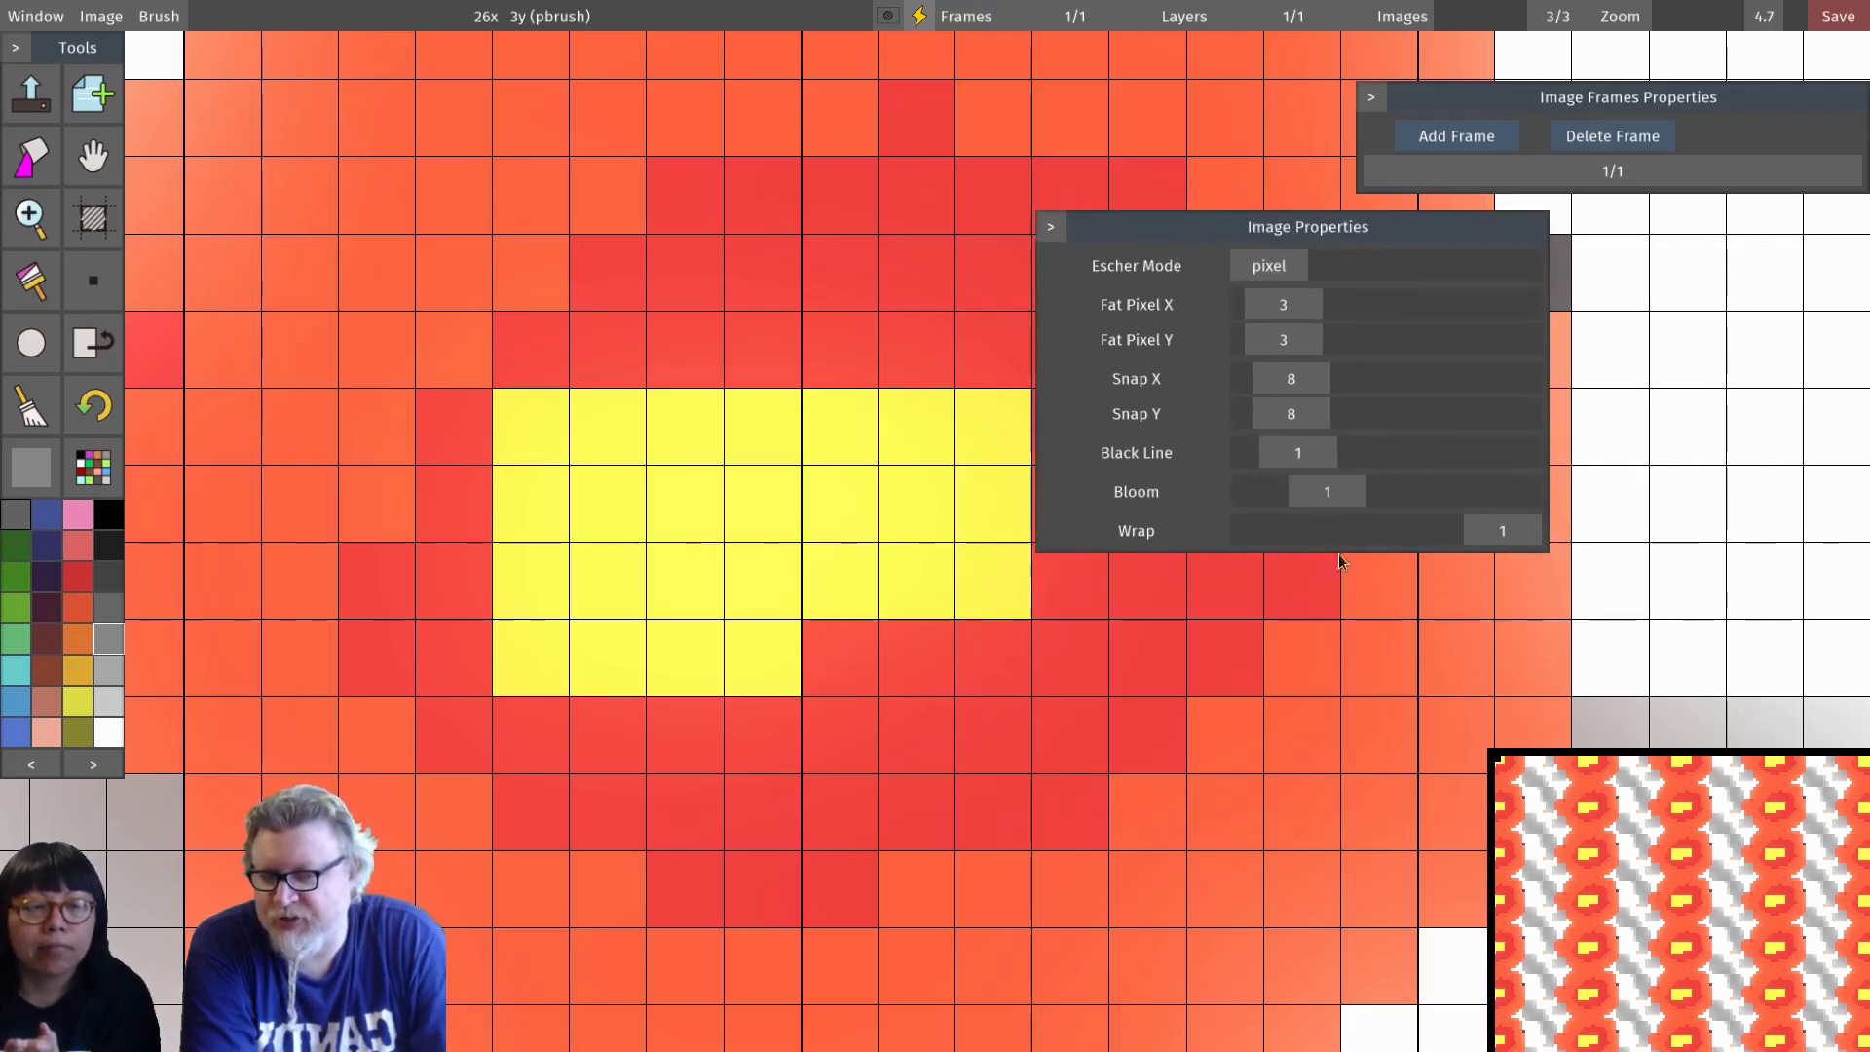
{"action": "left_click_drag", "start_coordinate": [1765, 14], "coordinate": [1761, 52]}
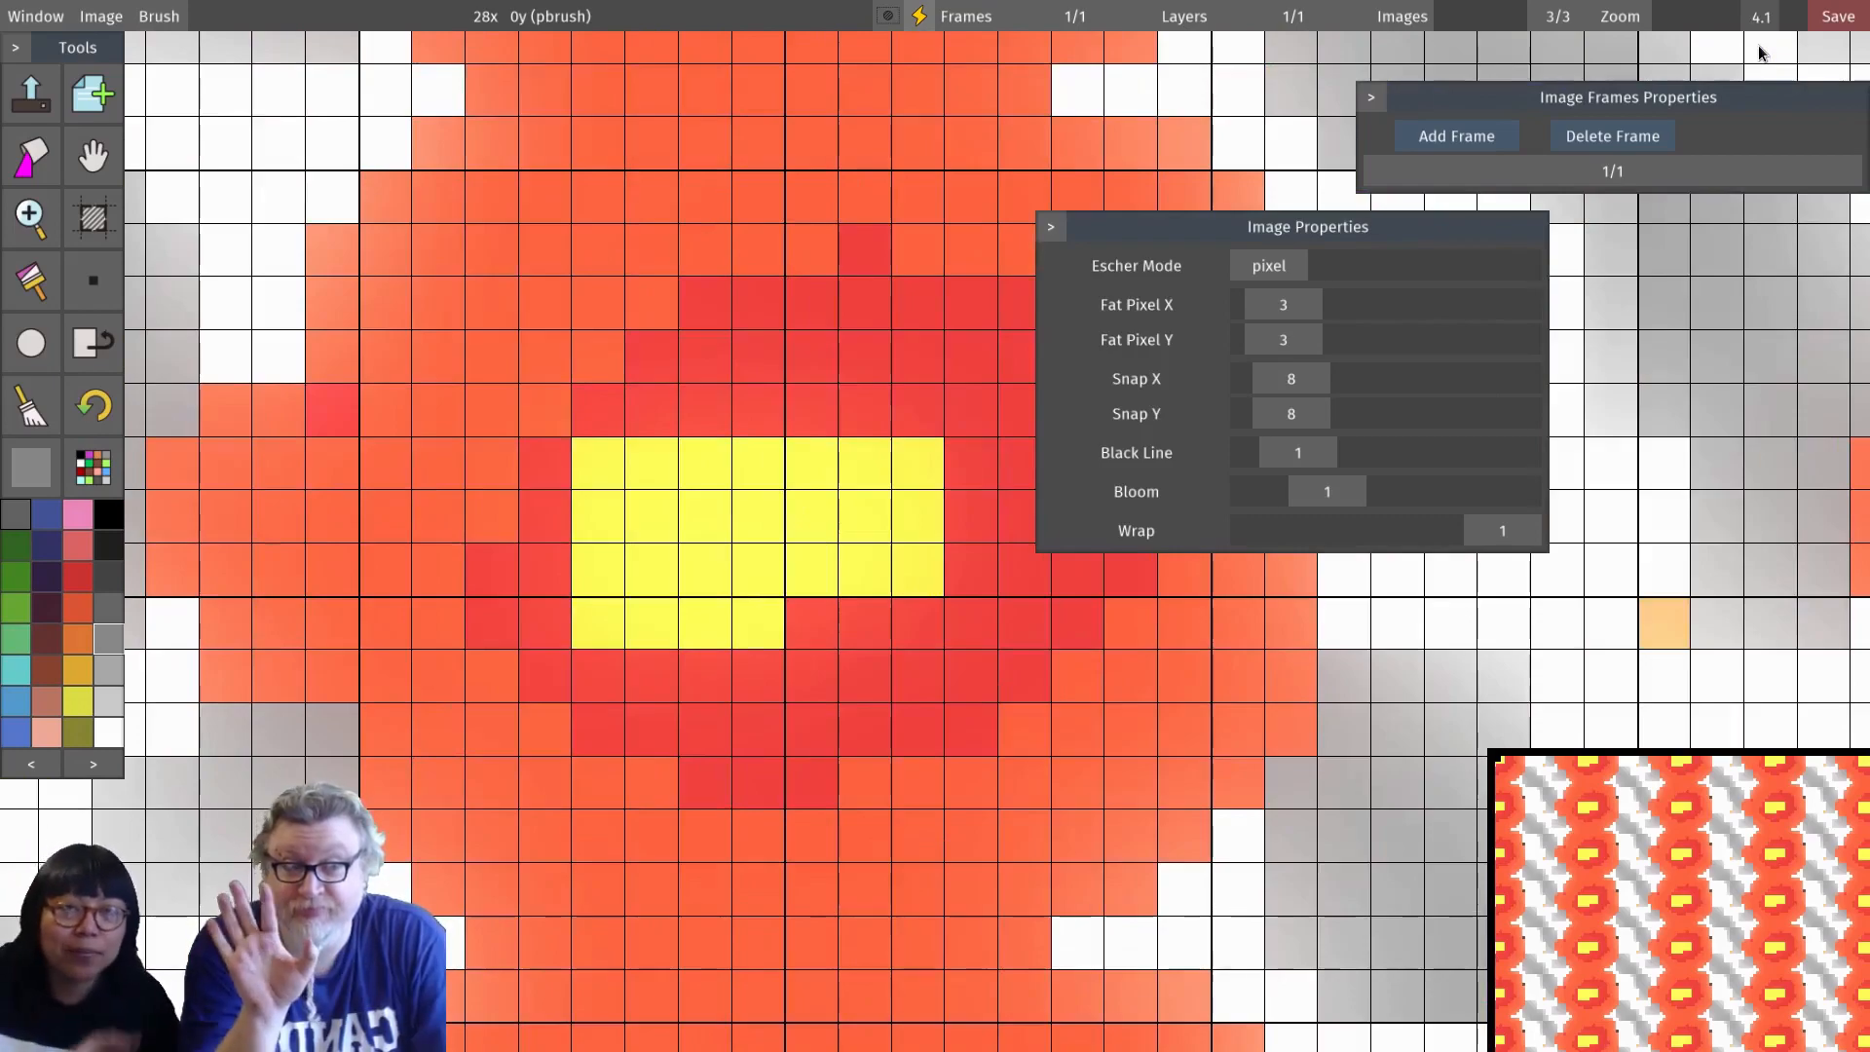